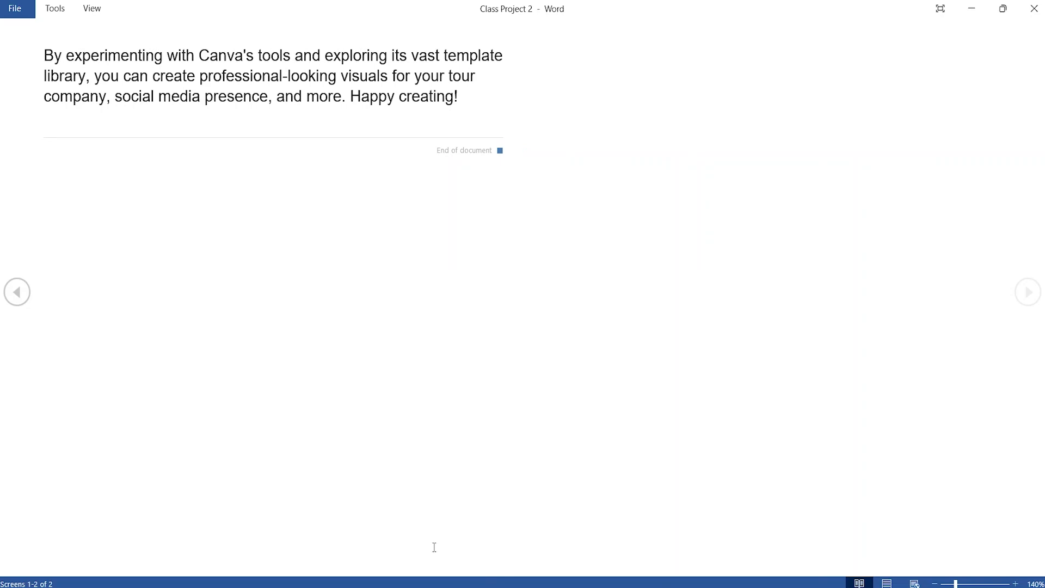
Step: Switch to Canva and create a blank portrait poster design, 42 × 59.4 cm
{"action": "left_click", "coordinate": [17, 292]}
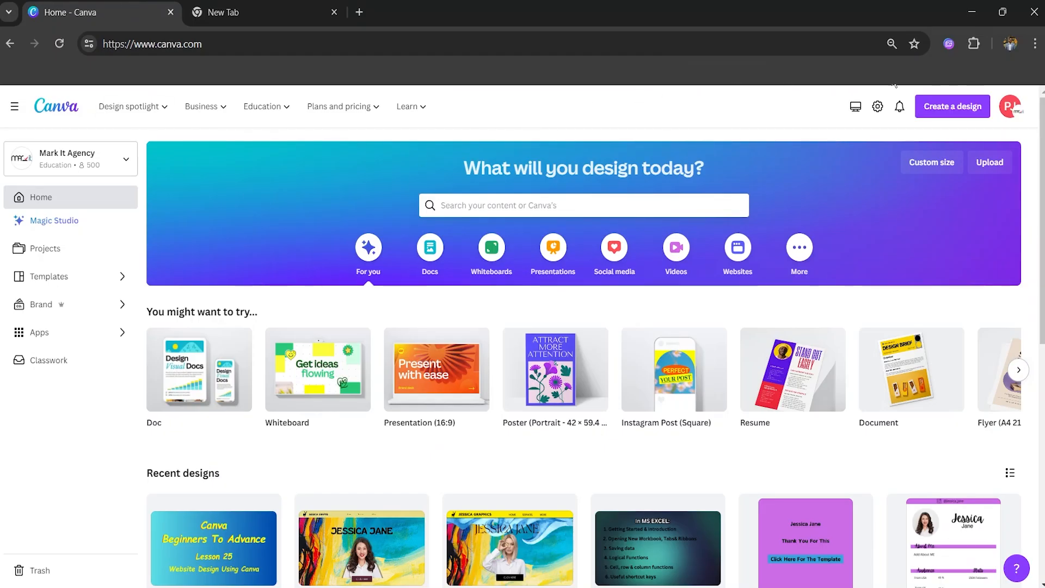
{"action": "left_click", "coordinate": [954, 108]}
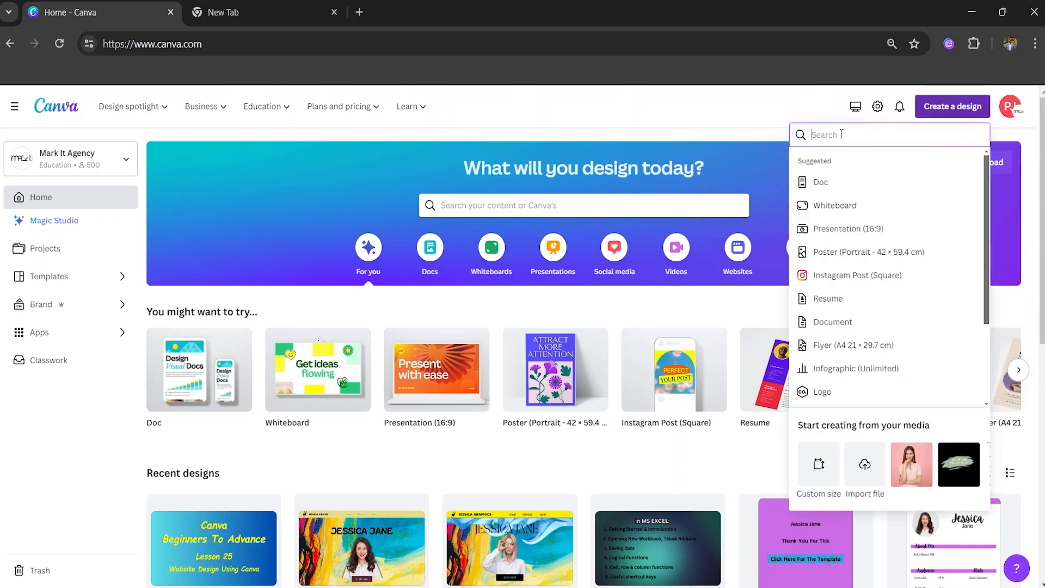
{"action": "left_click", "coordinate": [845, 253]}
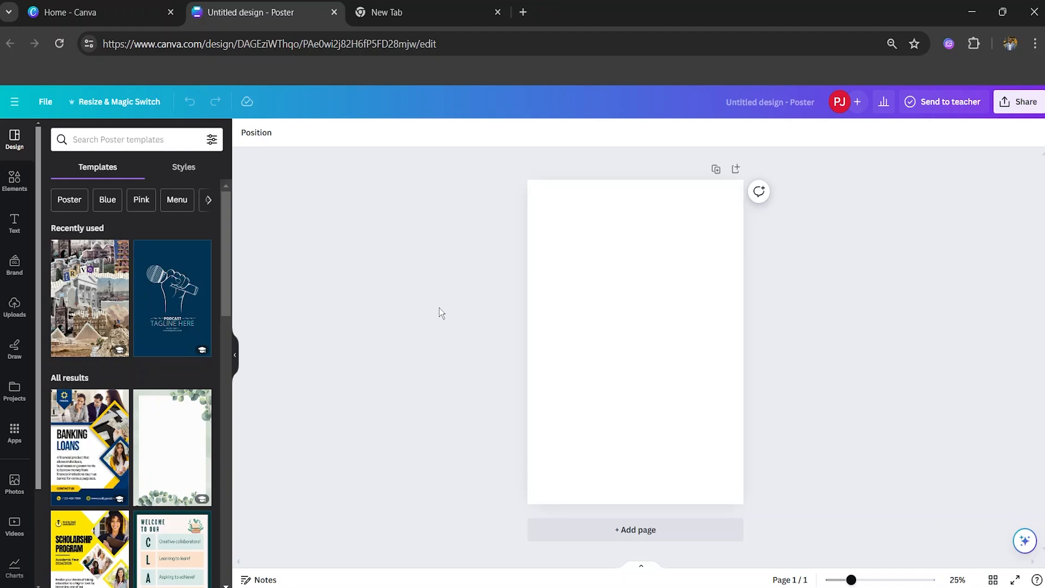
Step: Search the design elements for "travel" and list all matching photos
{"action": "left_click", "coordinate": [107, 145]}
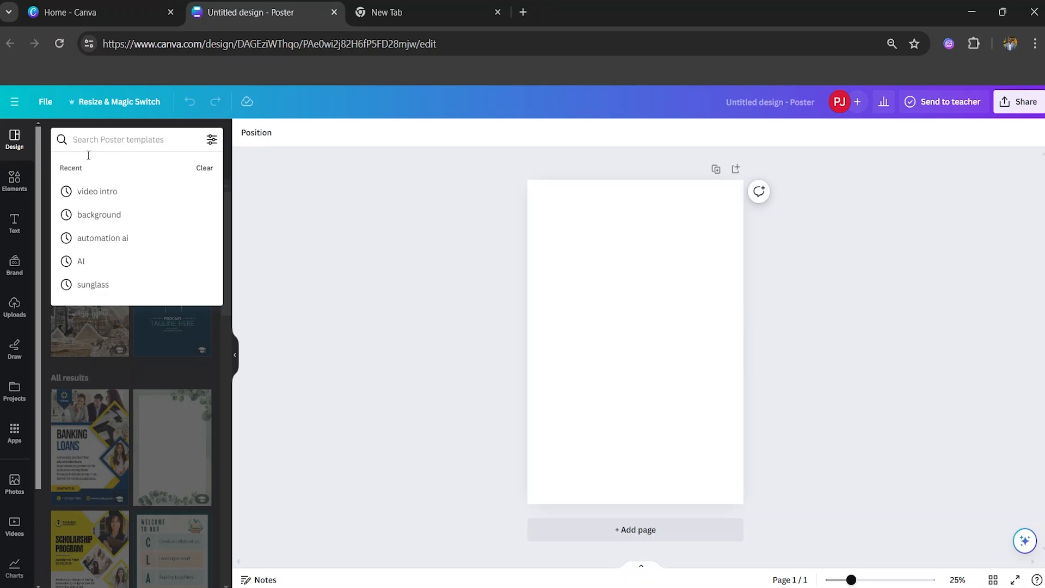
{"action": "left_click", "coordinate": [15, 182]}
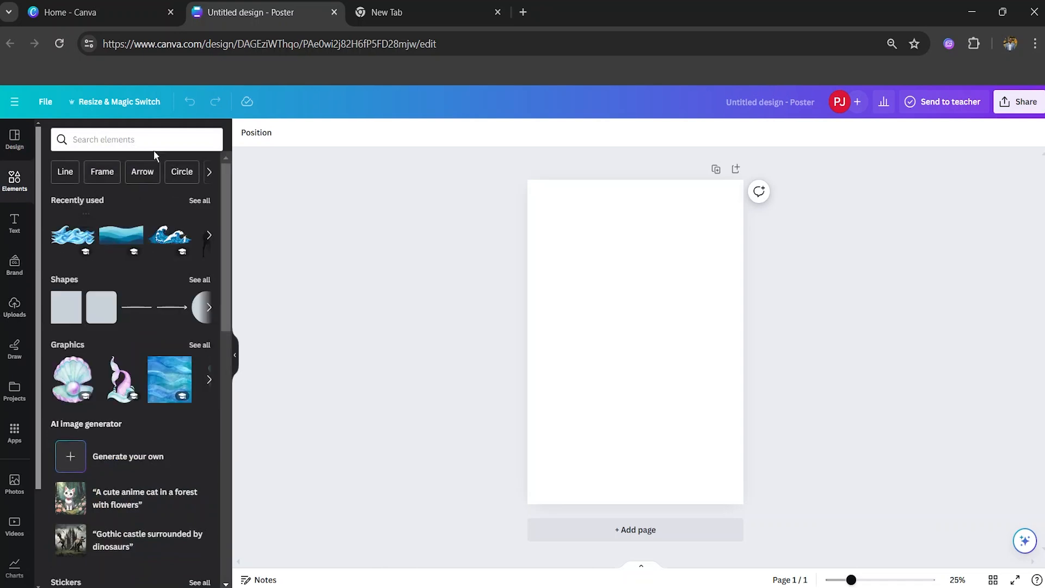
{"action": "left_click", "coordinate": [117, 139]}
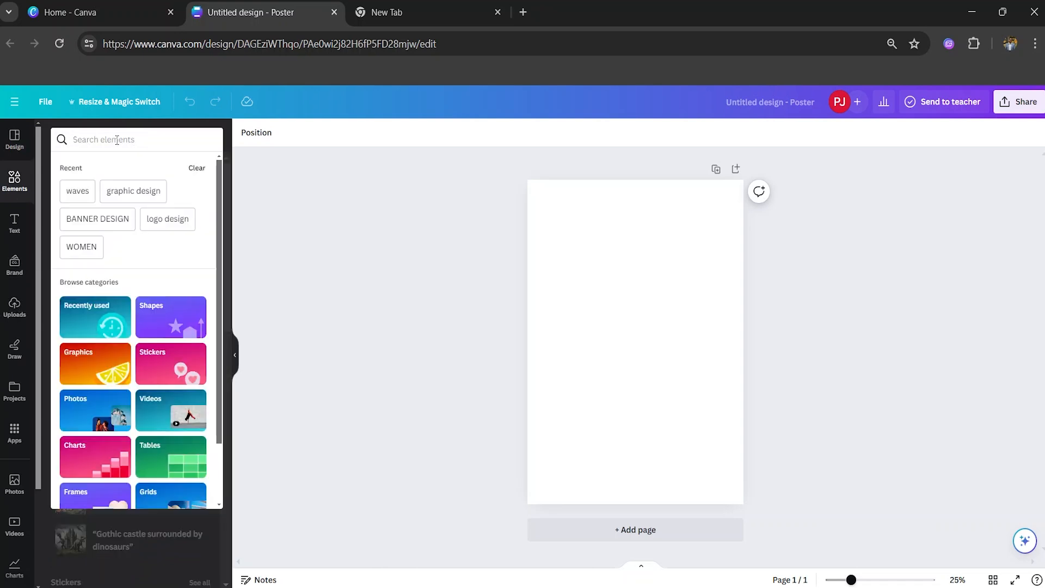
{"action": "type", "text": "travel"}
{"action": "key", "text": "Return"}
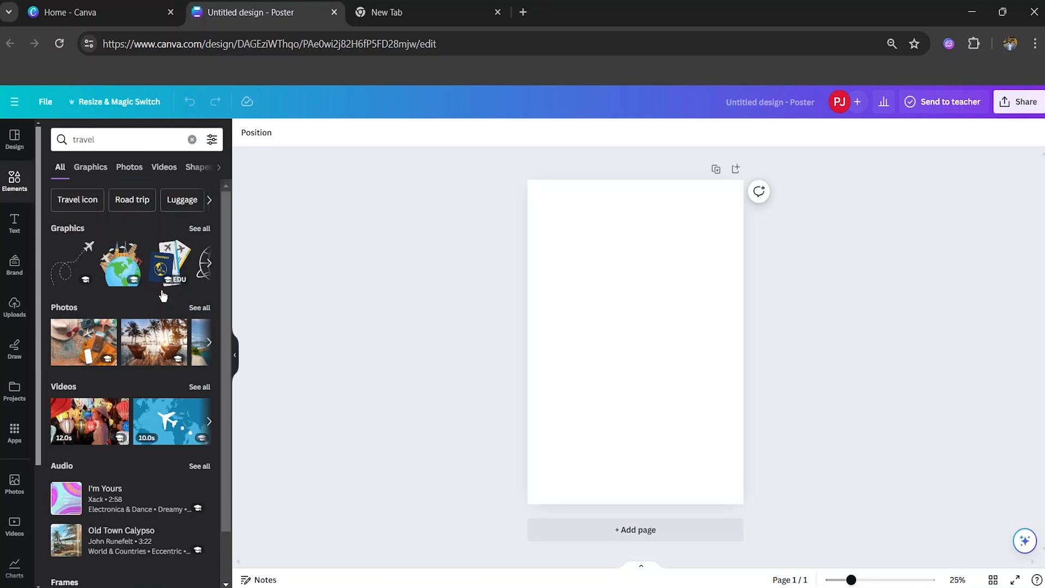
{"action": "left_click", "coordinate": [200, 307]}
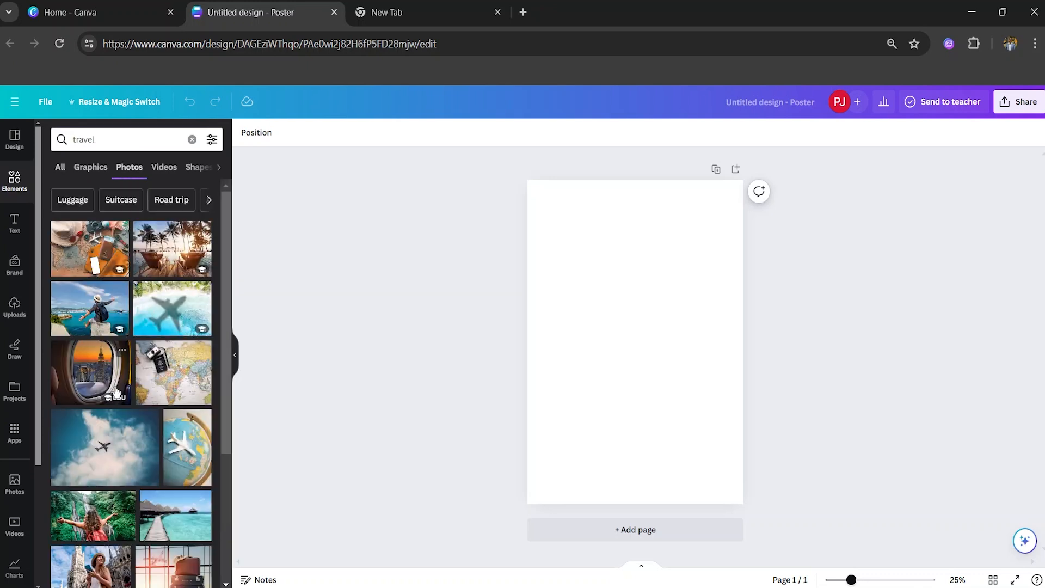
Step: Add the photo of the woman facing the waterfall and enlarge it to span the page's full width along the upper edge
{"action": "left_click_drag", "start_coordinate": [91, 523], "coordinate": [586, 231]}
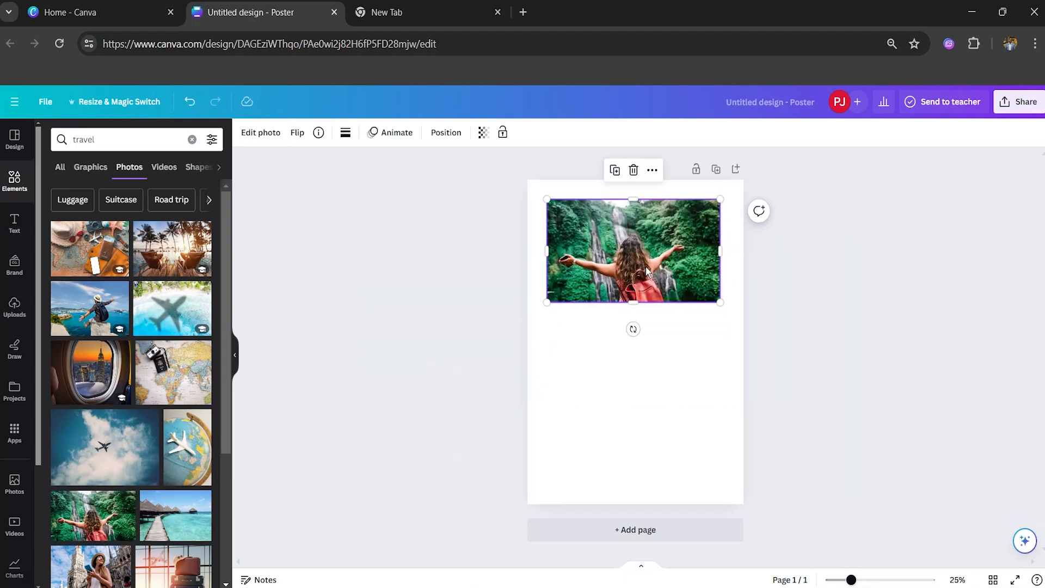
{"action": "left_click_drag", "start_coordinate": [719, 303], "coordinate": [751, 334]}
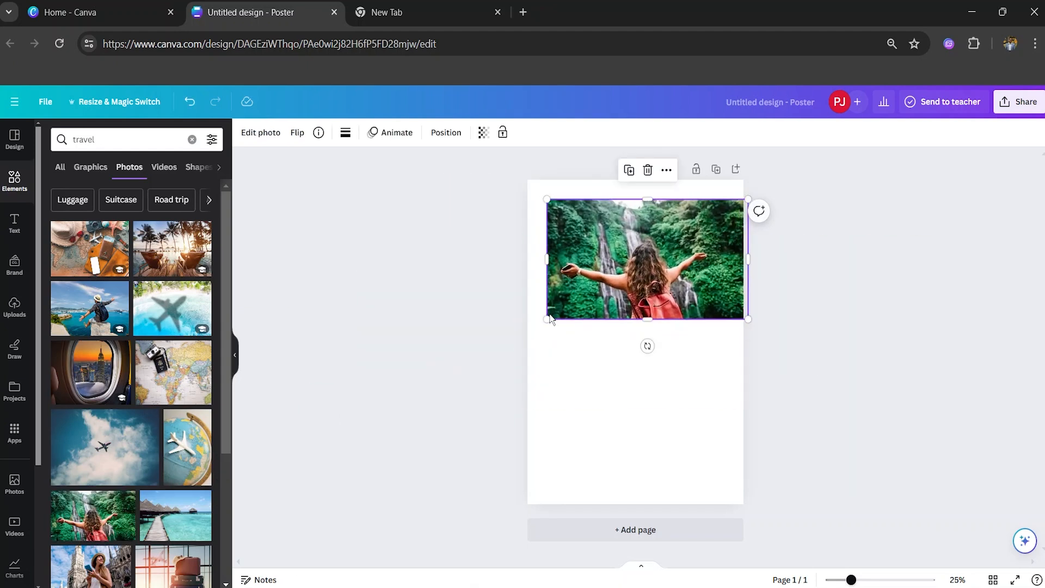
{"action": "left_click_drag", "start_coordinate": [547, 324], "coordinate": [515, 339]}
{"action": "left_click_drag", "start_coordinate": [605, 313], "coordinate": [605, 282]}
{"action": "left_click", "coordinate": [359, 383]}
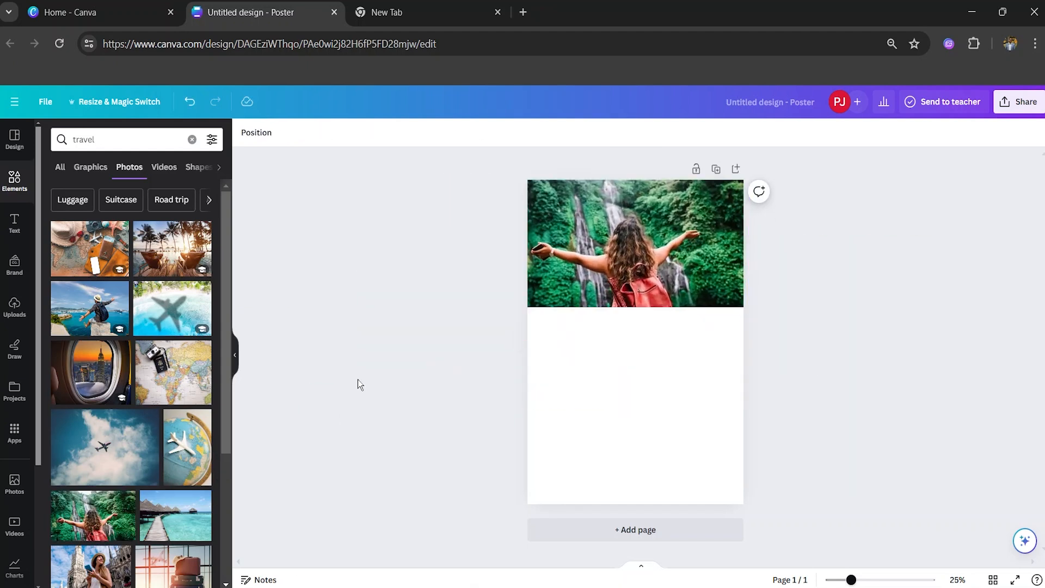
Step: Find the frame elements, add a tall rounded-corner frame to the page, and shrink it near the photo's lower edge
{"action": "left_click", "coordinate": [192, 139]}
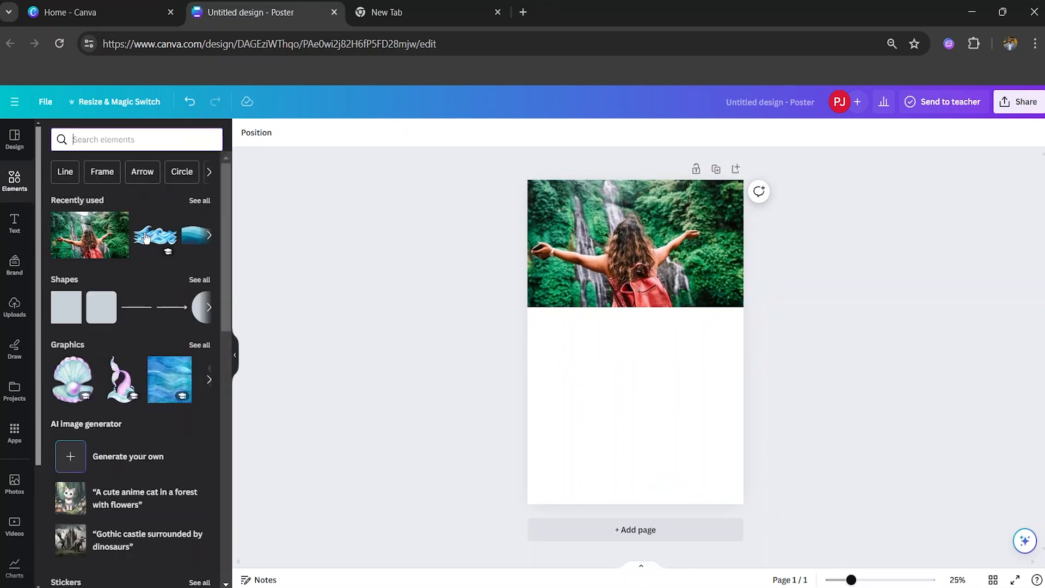
{"action": "left_click", "coordinate": [108, 175]}
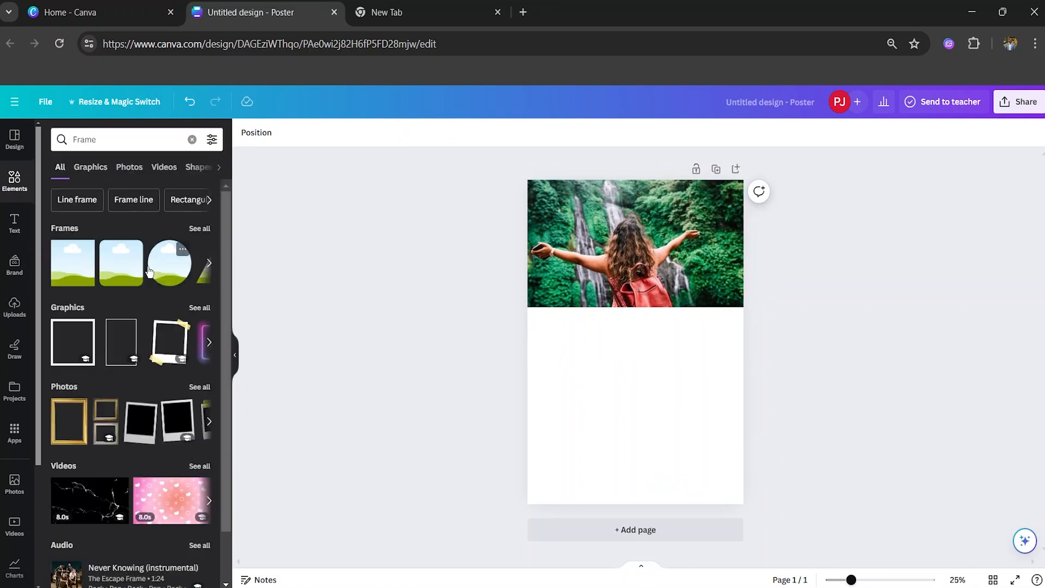
{"action": "left_click", "coordinate": [199, 229]}
{"action": "scroll", "coordinate": [110, 371], "scroll_direction": "down", "scroll_amount": 5}
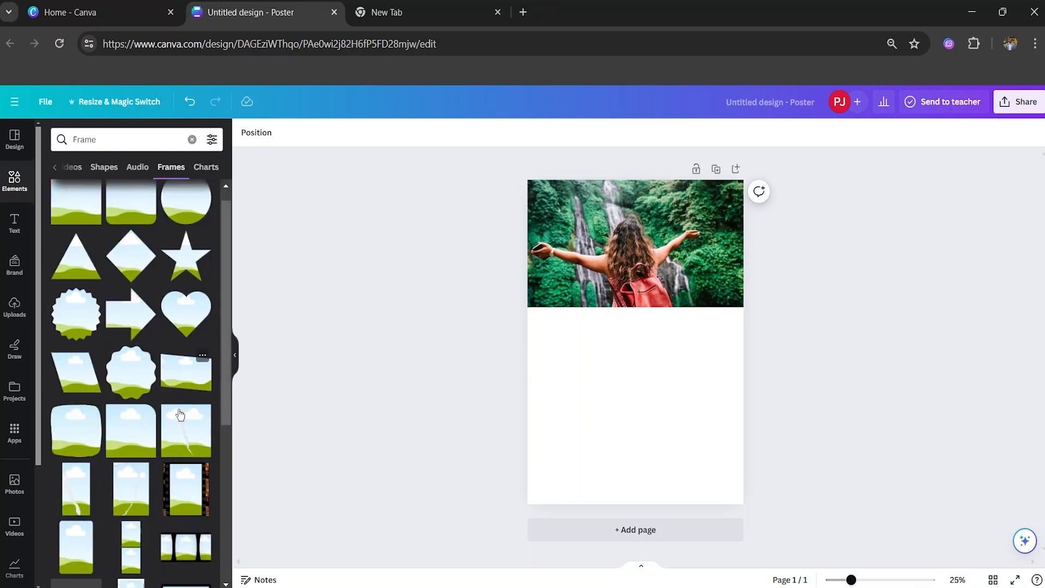
{"action": "left_click", "coordinate": [76, 272]}
{"action": "left_click_drag", "start_coordinate": [669, 353], "coordinate": [635, 397]}
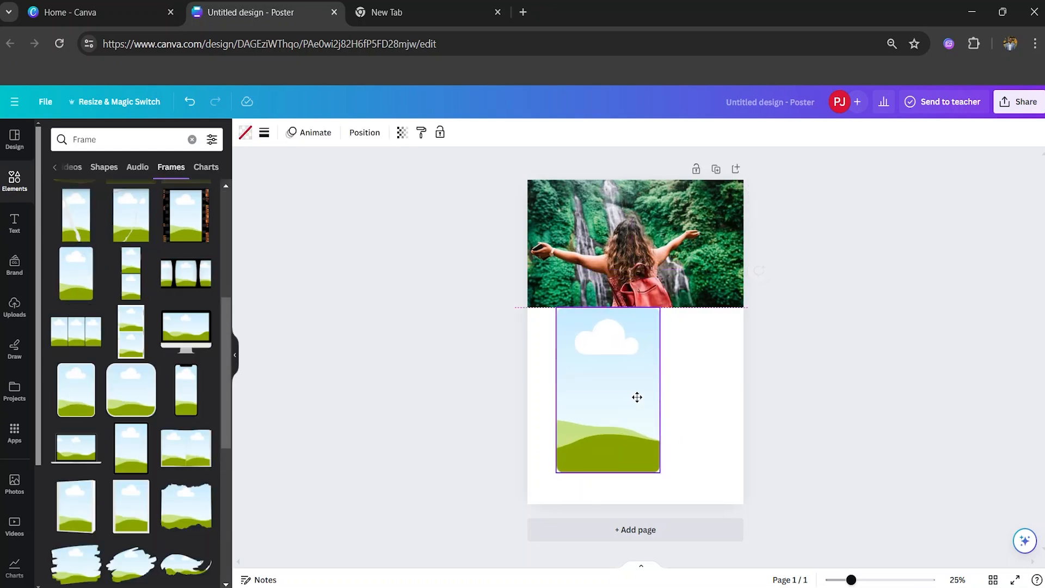
{"action": "left_click_drag", "start_coordinate": [661, 471], "coordinate": [609, 394]}
{"action": "left_click", "coordinate": [893, 435]}
Step: Duplicate the rounded frame twice so the page holds three equal frames, offsetting the copies diagonally downward
{"action": "left_click", "coordinate": [594, 363]}
{"action": "left_click_drag", "start_coordinate": [591, 360], "coordinate": [640, 412]}
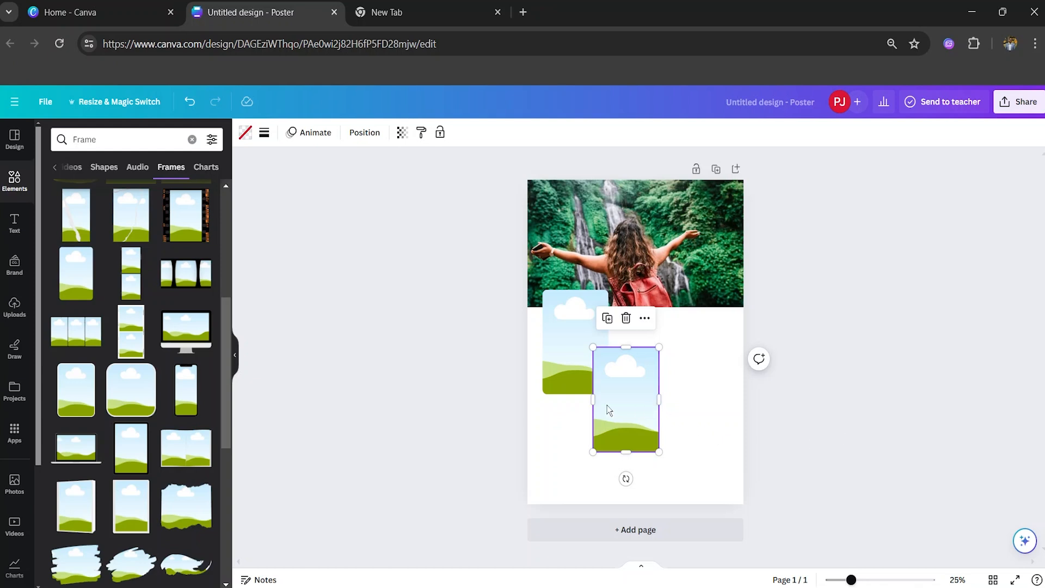
{"action": "left_click_drag", "start_coordinate": [616, 404], "coordinate": [610, 398]}
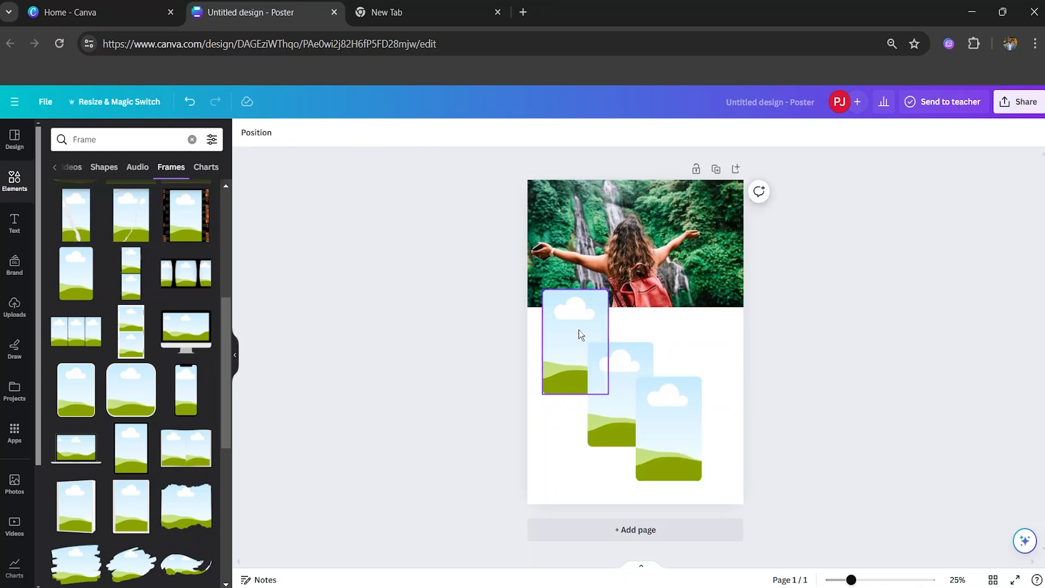
Step: Shift the three frames upward into a diagonal staircase, with the first overlapping the waterfall photo's lower edge
{"action": "left_click_drag", "start_coordinate": [579, 325], "coordinate": [576, 306]}
{"action": "left_click", "coordinate": [638, 397]}
{"action": "left_click_drag", "start_coordinate": [625, 380], "coordinate": [624, 349]}
{"action": "left_click", "coordinate": [681, 409]}
{"action": "left_click_drag", "start_coordinate": [681, 409], "coordinate": [677, 379]}
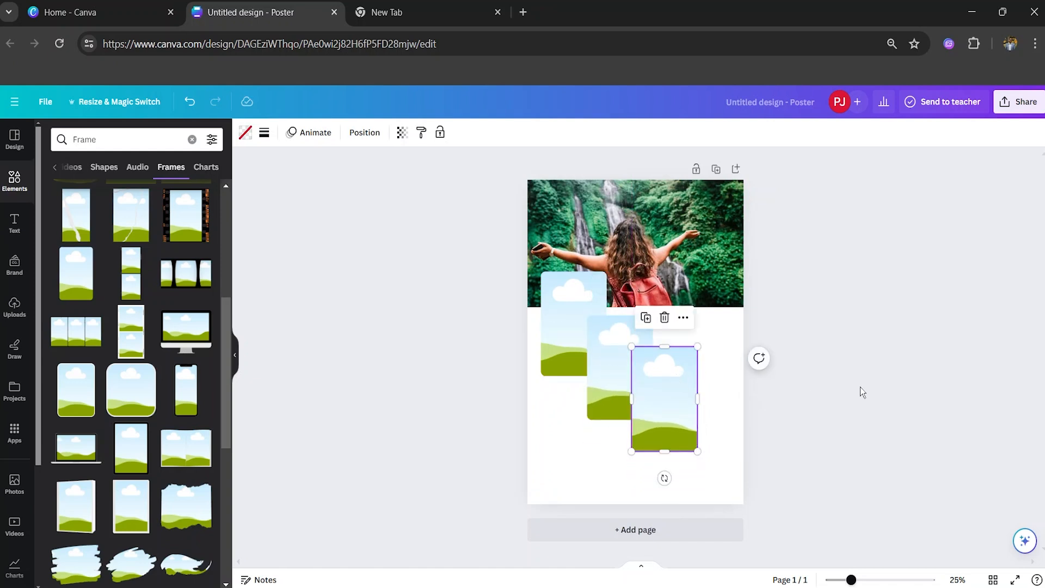
{"action": "left_click", "coordinate": [833, 397]}
{"action": "left_click", "coordinate": [565, 309]}
{"action": "left_click_drag", "start_coordinate": [565, 309], "coordinate": [568, 320]}
{"action": "left_click", "coordinate": [800, 341]}
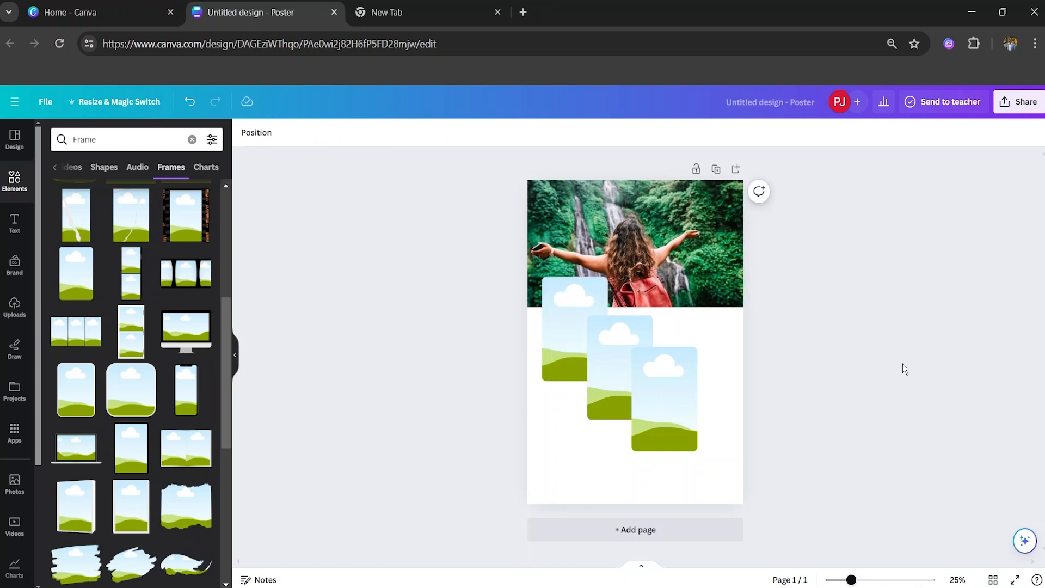
Step: Set the page background to the near-black colour from the waterfall photo's palette after trying yellow
{"action": "left_click", "coordinate": [721, 335]}
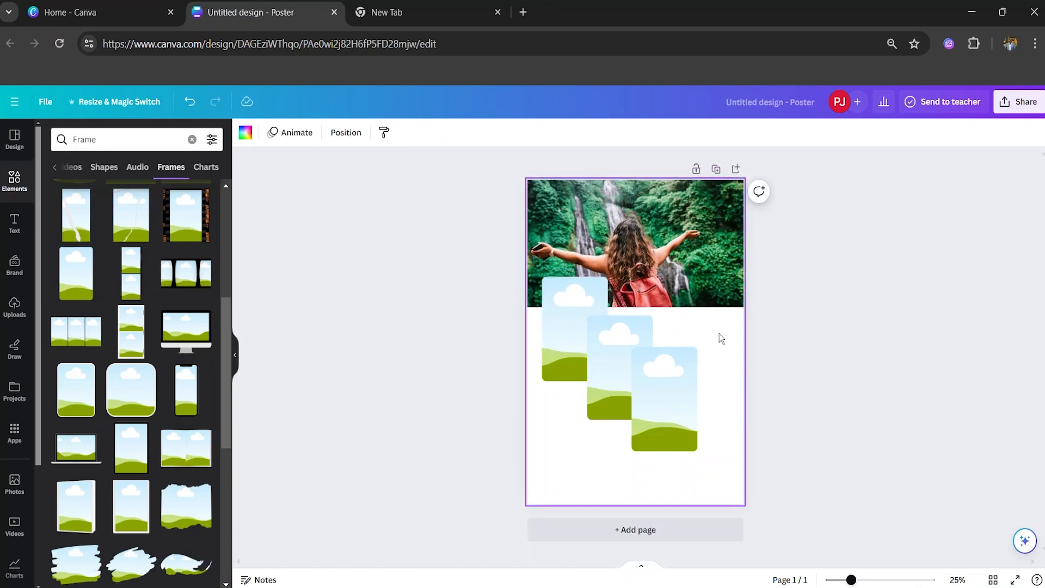
{"action": "left_click", "coordinate": [248, 133]}
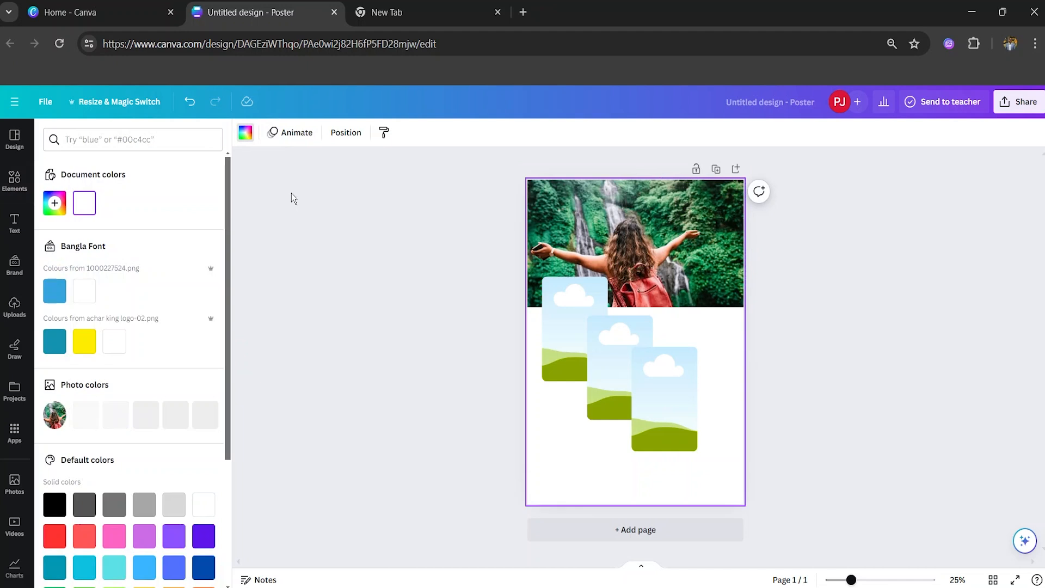
{"action": "left_click", "coordinate": [76, 342]}
{"action": "scroll", "coordinate": [75, 342], "scroll_direction": "down", "scroll_amount": 4}
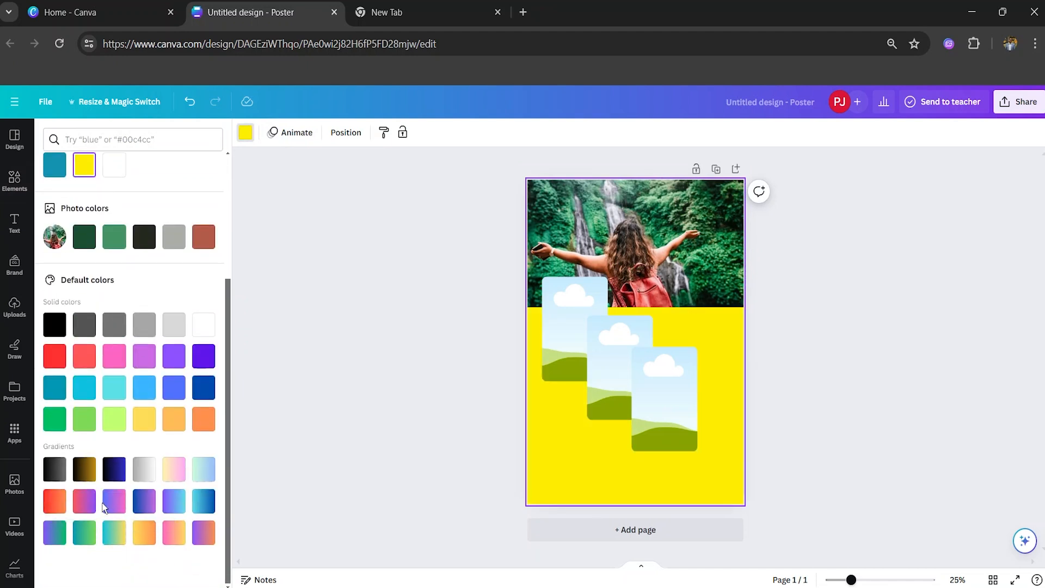
{"action": "left_click", "coordinate": [144, 500]}
{"action": "left_click", "coordinate": [144, 414]}
{"action": "left_click", "coordinate": [358, 415]}
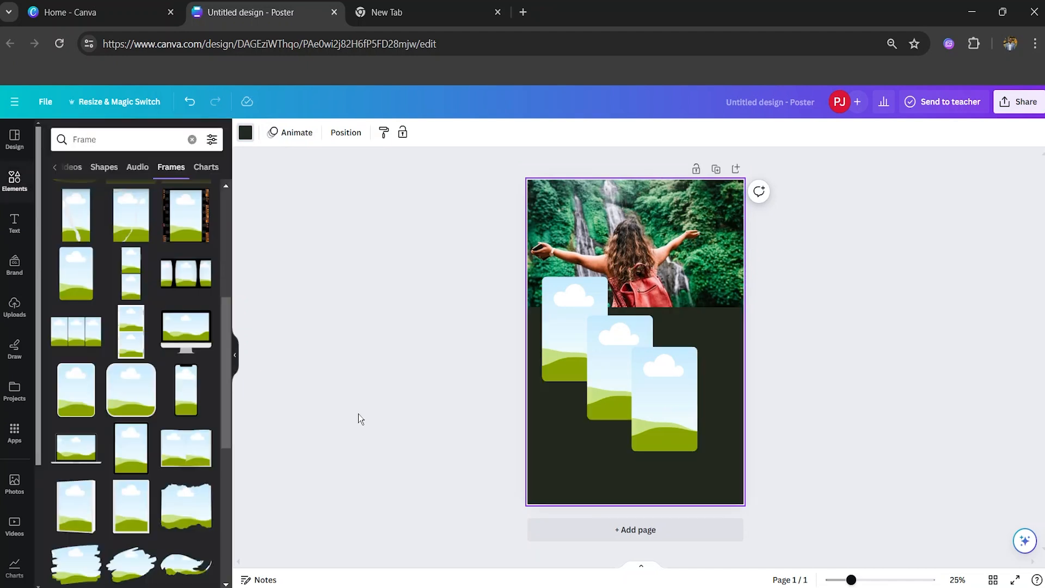
Step: Line up the three frames in an evenly spaced horizontal row across the page below the waterfall photo
{"action": "left_click_drag", "start_coordinate": [659, 411], "coordinate": [700, 393]}
{"action": "left_click", "coordinate": [627, 376]}
{"action": "left_click_drag", "start_coordinate": [627, 376], "coordinate": [643, 390]}
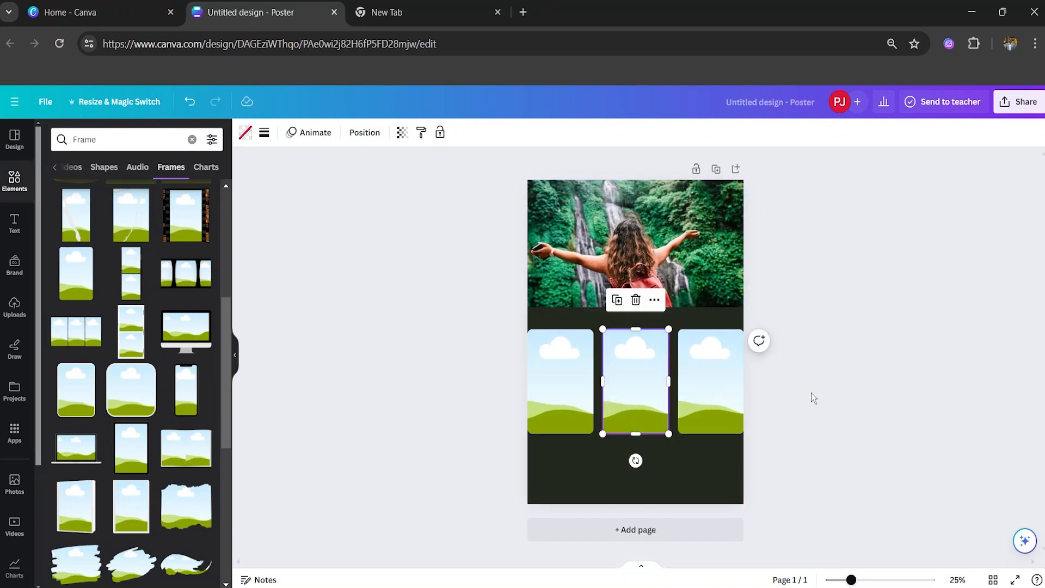
{"action": "left_click", "coordinate": [811, 393]}
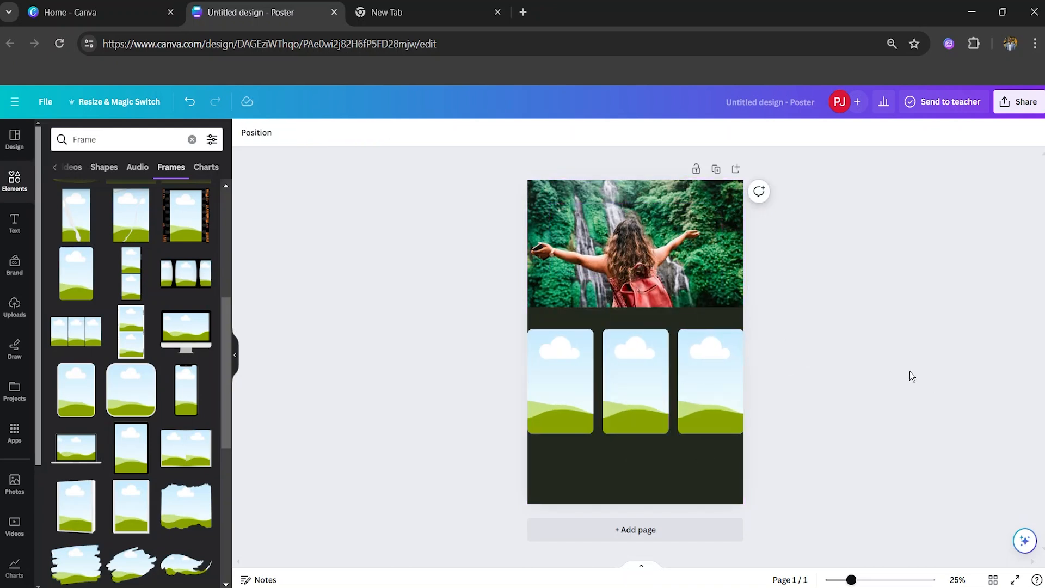
Step: Scale the three frames down together and centre the row on the page, leaving margins at both sides
{"action": "left_click", "coordinate": [557, 407]}
{"action": "left_click", "coordinate": [633, 397], "text": "shift"}
{"action": "left_click", "coordinate": [695, 409], "text": "shift"}
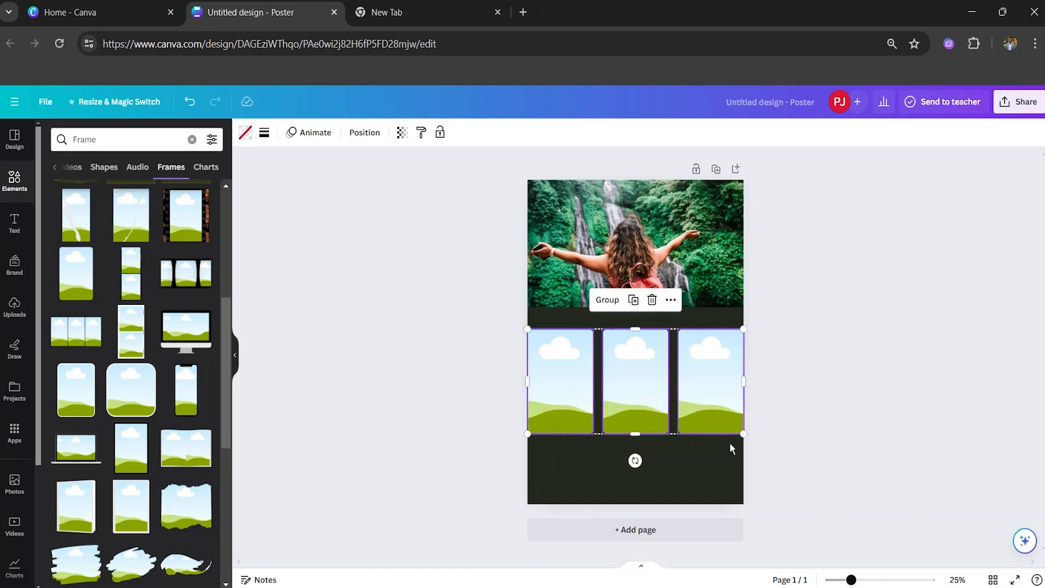
{"action": "left_click_drag", "start_coordinate": [741, 435], "coordinate": [722, 424]}
{"action": "left_click", "coordinate": [822, 433]}
{"action": "left_click", "coordinate": [563, 405]}
{"action": "left_click", "coordinate": [621, 395], "text": "shift"}
{"action": "left_click", "coordinate": [678, 401], "text": "shift"}
{"action": "left_click_drag", "start_coordinate": [593, 383], "coordinate": [604, 393]}
{"action": "left_click", "coordinate": [911, 384]}
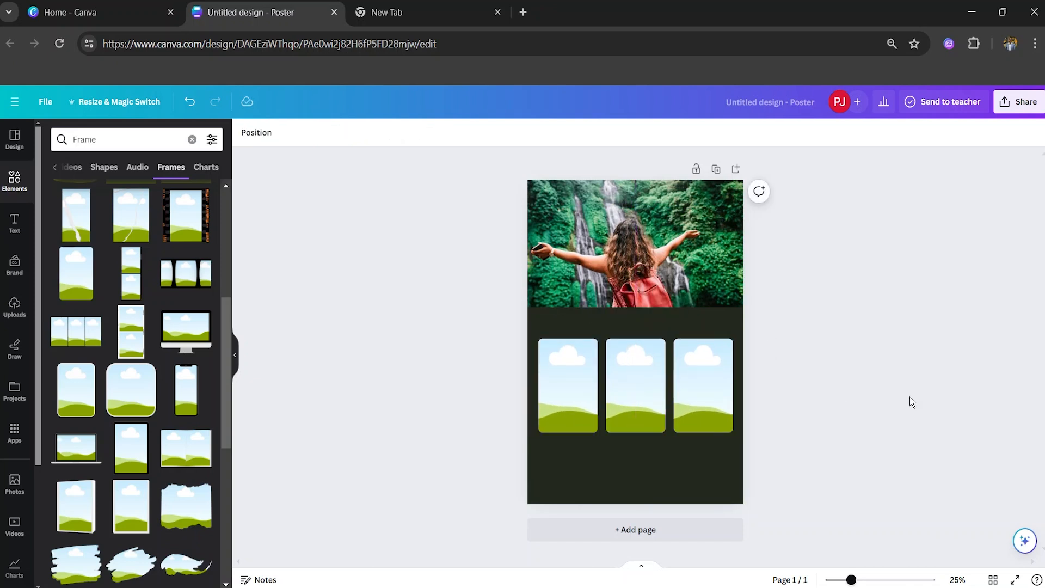
Step: Search the elements for "travel destination" and browse all matching photos
{"action": "left_click", "coordinate": [54, 167]}
{"action": "left_click", "coordinate": [192, 139]}
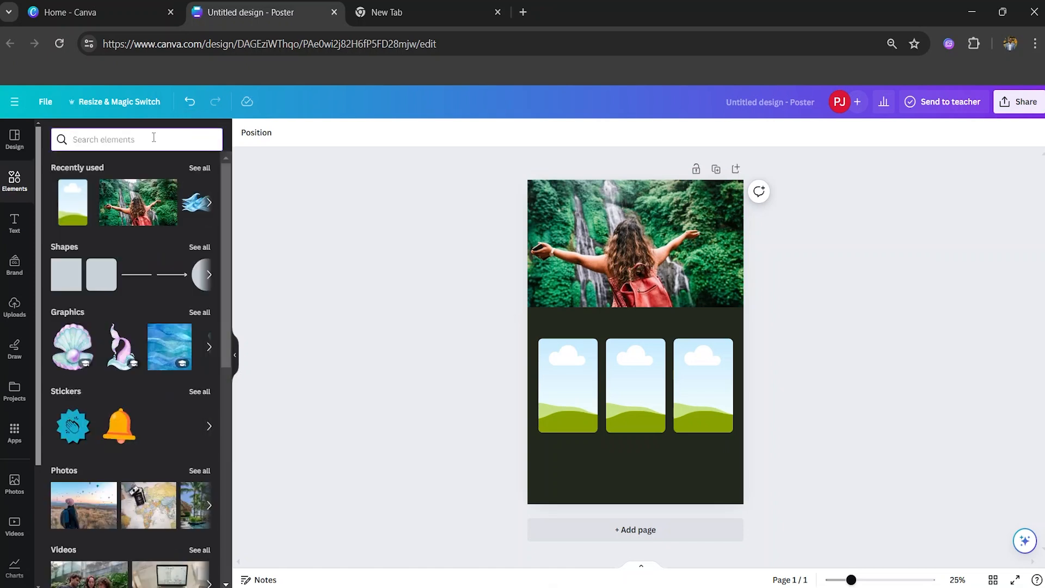
{"action": "type", "text": "tra"}
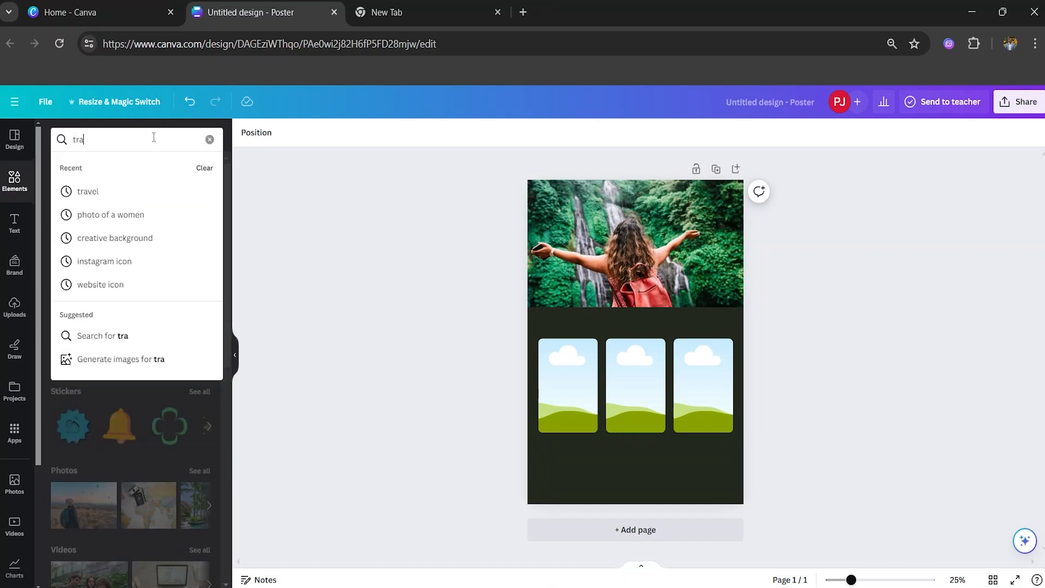
{"action": "type", "text": "vel"}
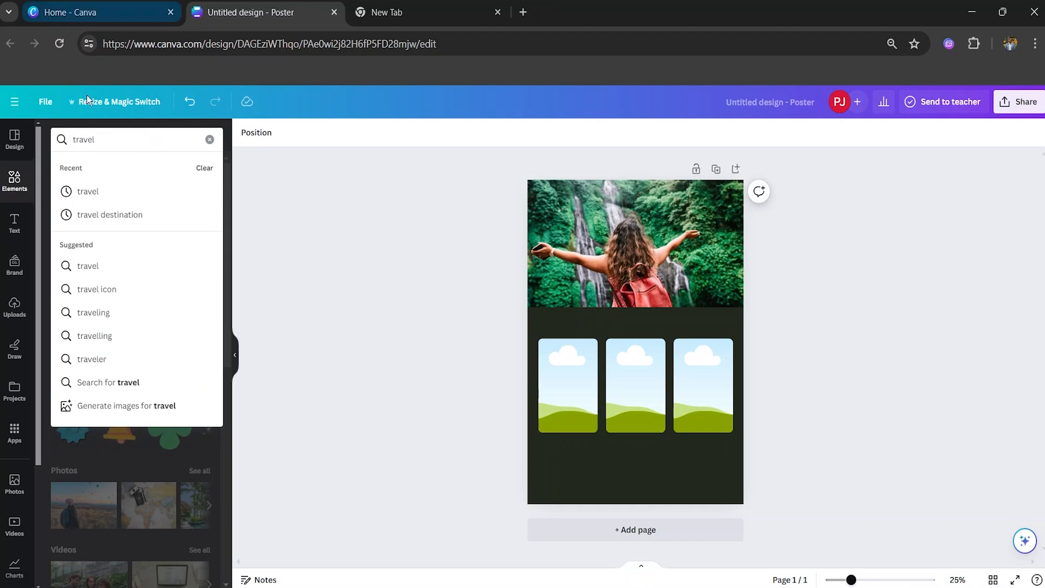
{"action": "left_click", "coordinate": [121, 213]}
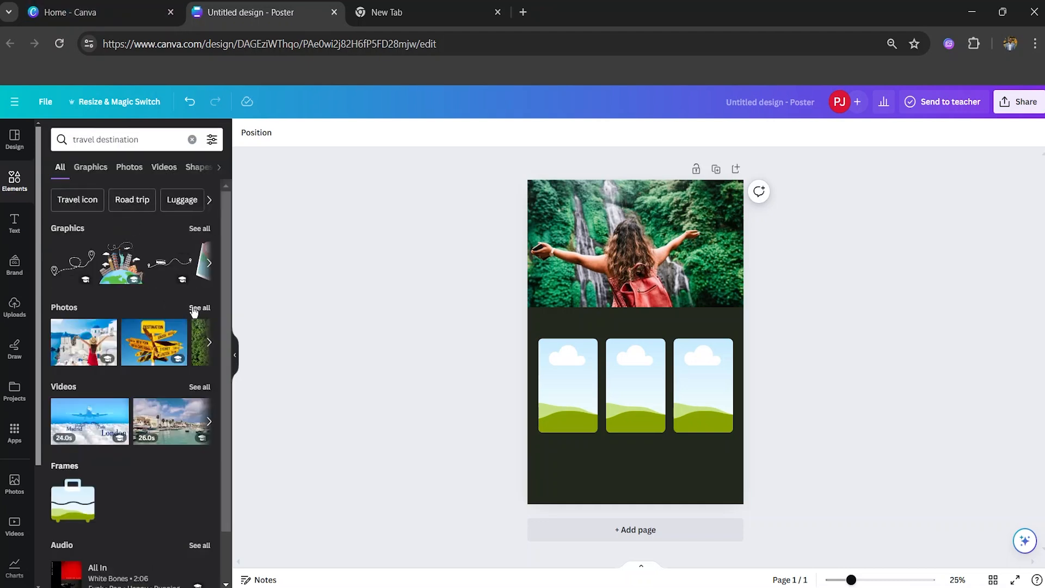
{"action": "left_click", "coordinate": [194, 309]}
{"action": "scroll", "coordinate": [183, 308], "scroll_direction": "down", "scroll_amount": 1}
{"action": "scroll", "coordinate": [183, 308], "scroll_direction": "down", "scroll_amount": 7}
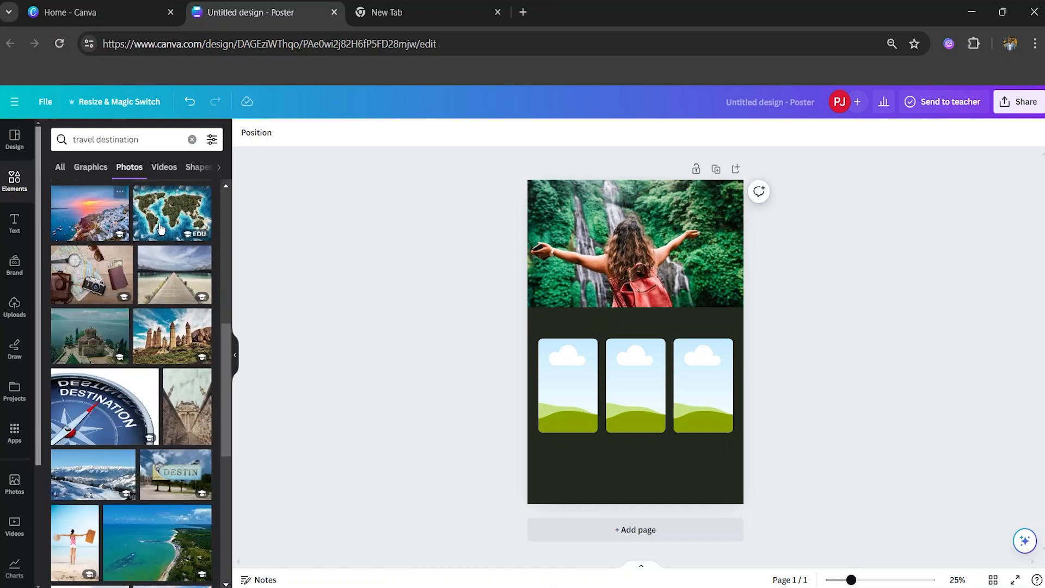
Step: Add the island world map photo to the lower part of the page, below the three frames
{"action": "left_click_drag", "start_coordinate": [160, 228], "coordinate": [562, 475]}
{"action": "left_click_drag", "start_coordinate": [549, 409], "coordinate": [574, 483]}
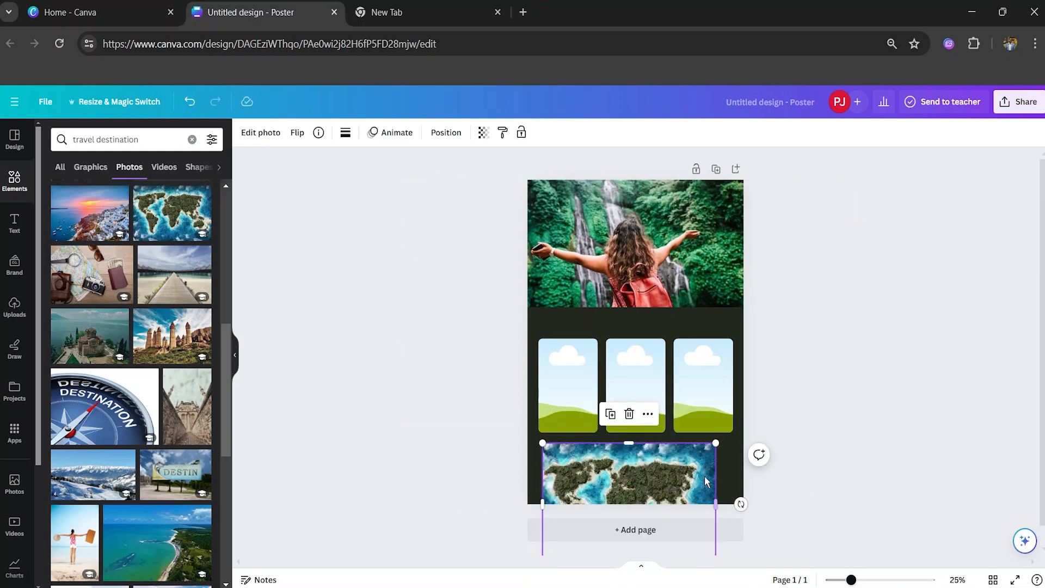
{"action": "right_click", "coordinate": [673, 488]}
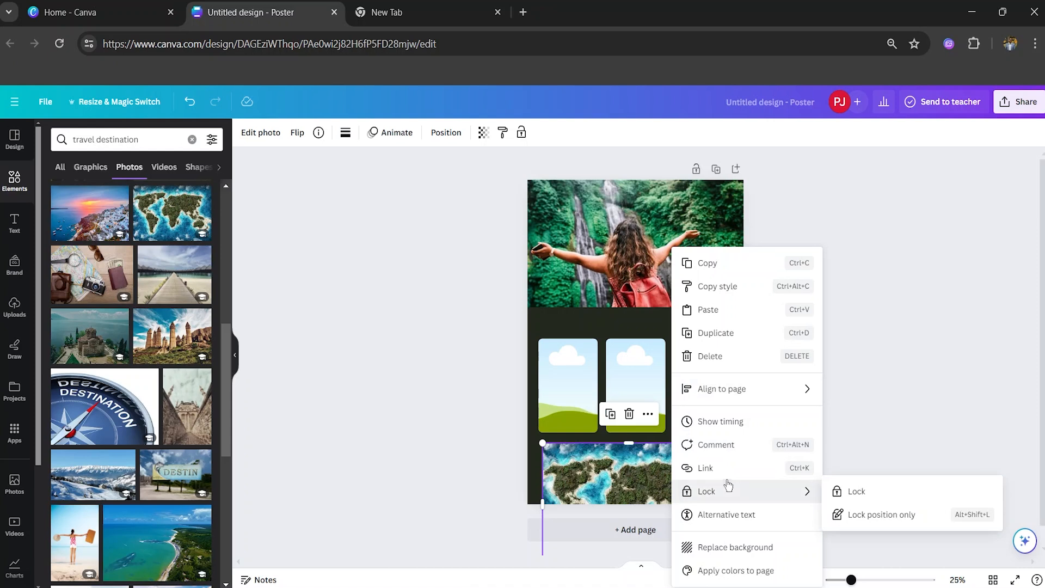
{"action": "left_click", "coordinate": [622, 479]}
{"action": "right_click", "coordinate": [621, 479]}
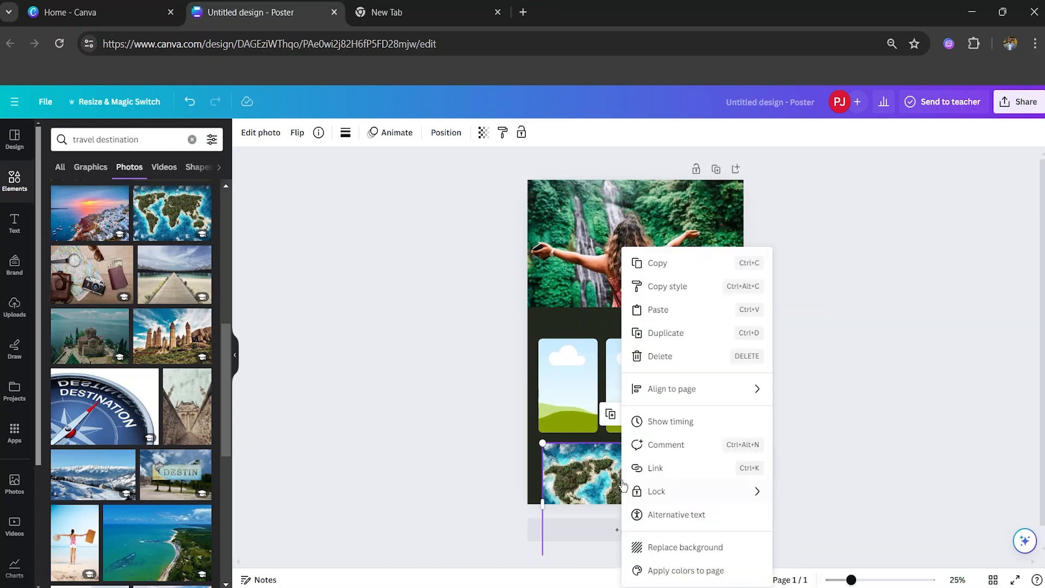
{"action": "mouse_move", "coordinate": [698, 399]}
{"action": "left_click", "coordinate": [863, 442]}
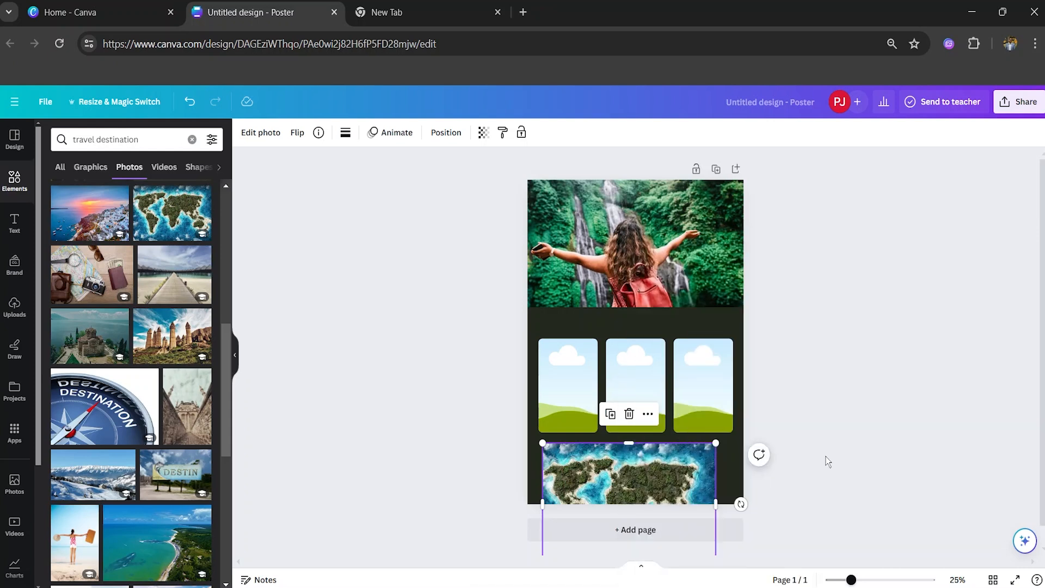
Step: Enlarge the world map photo to fill the page below the waterfall photo and send it behind the three frames
{"action": "left_click_drag", "start_coordinate": [716, 442], "coordinate": [864, 338]}
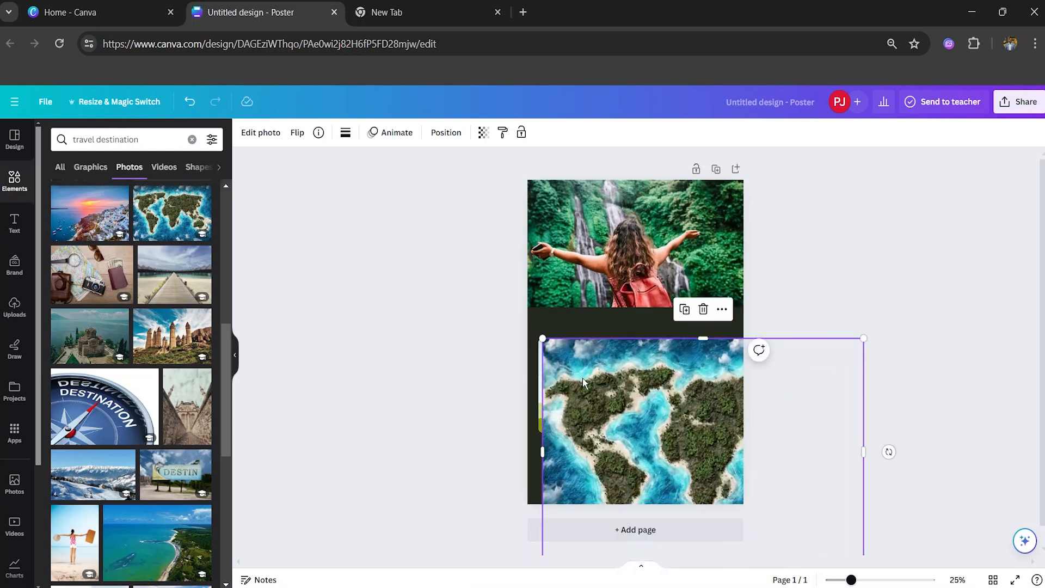
{"action": "left_click_drag", "start_coordinate": [541, 338], "coordinate": [498, 308]}
{"action": "right_click", "coordinate": [616, 348]}
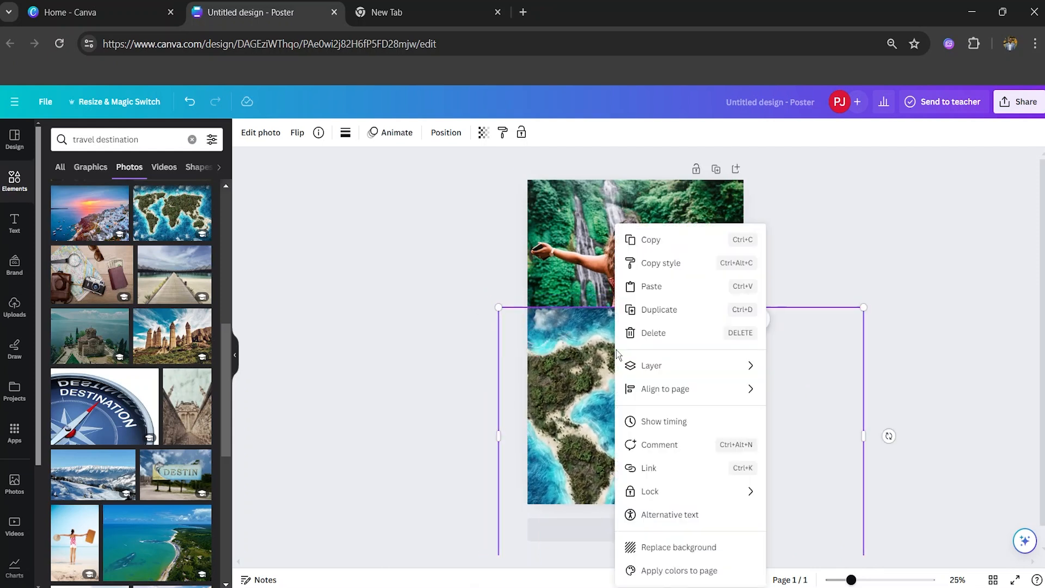
{"action": "mouse_move", "coordinate": [707, 366]}
{"action": "left_click", "coordinate": [815, 435]}
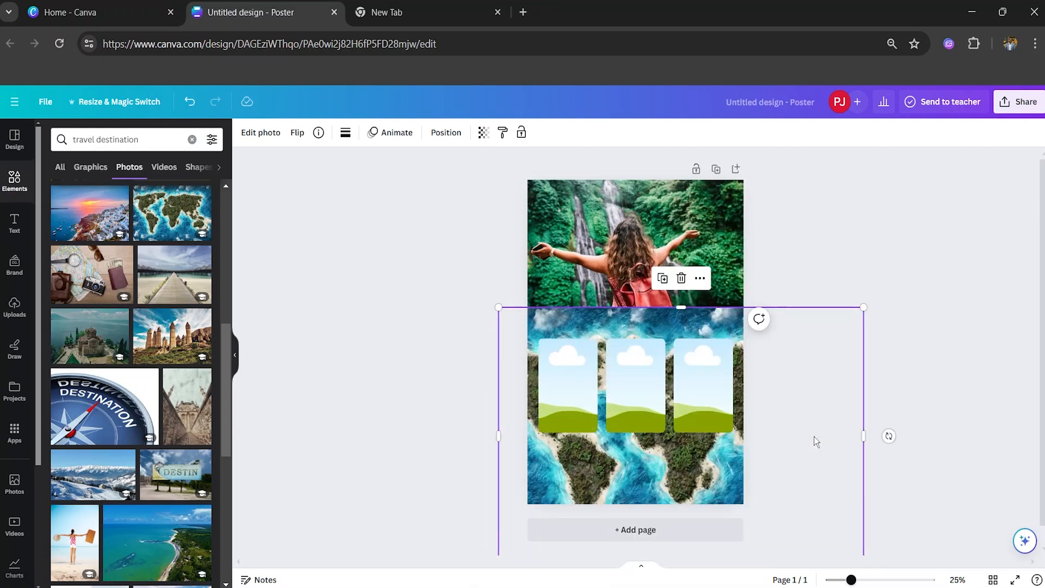
Step: Set the world map photo's transparency to 47 so it blends into the dark background
{"action": "left_click", "coordinate": [484, 133]}
{"action": "left_click_drag", "start_coordinate": [456, 191], "coordinate": [397, 199]}
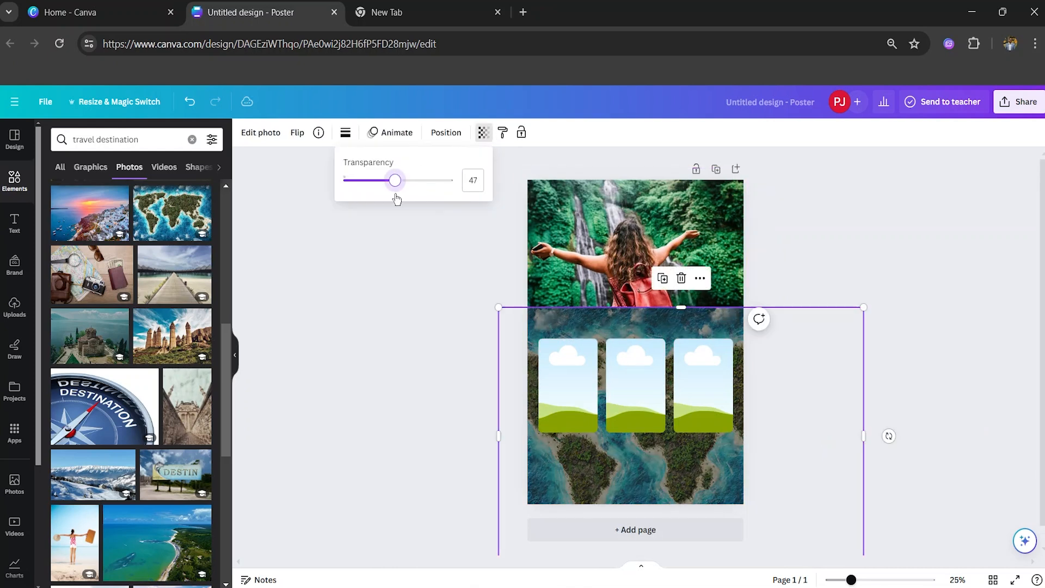
{"action": "left_click", "coordinate": [375, 396]}
{"action": "left_click", "coordinate": [936, 360]}
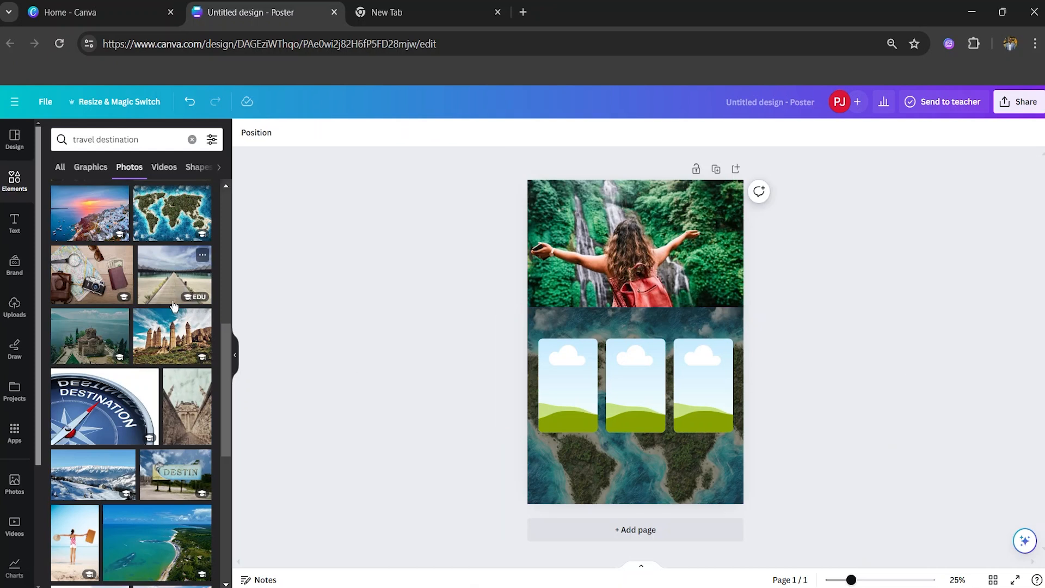
Step: Search the elements for "egypt" and fill the first frame with the sphinx and pyramid photo
{"action": "left_click", "coordinate": [192, 139]}
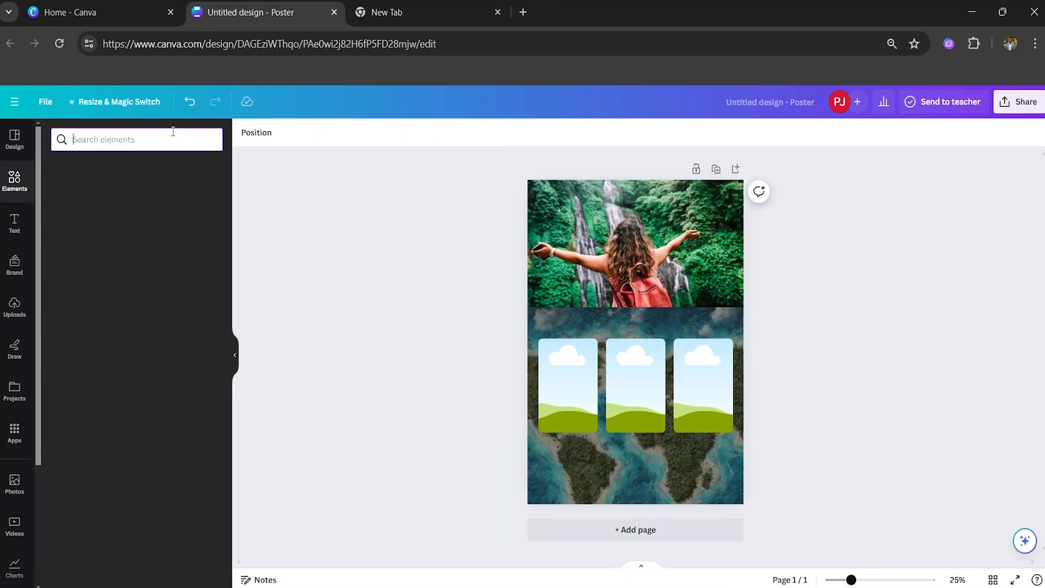
{"action": "type", "text": "egyp"}
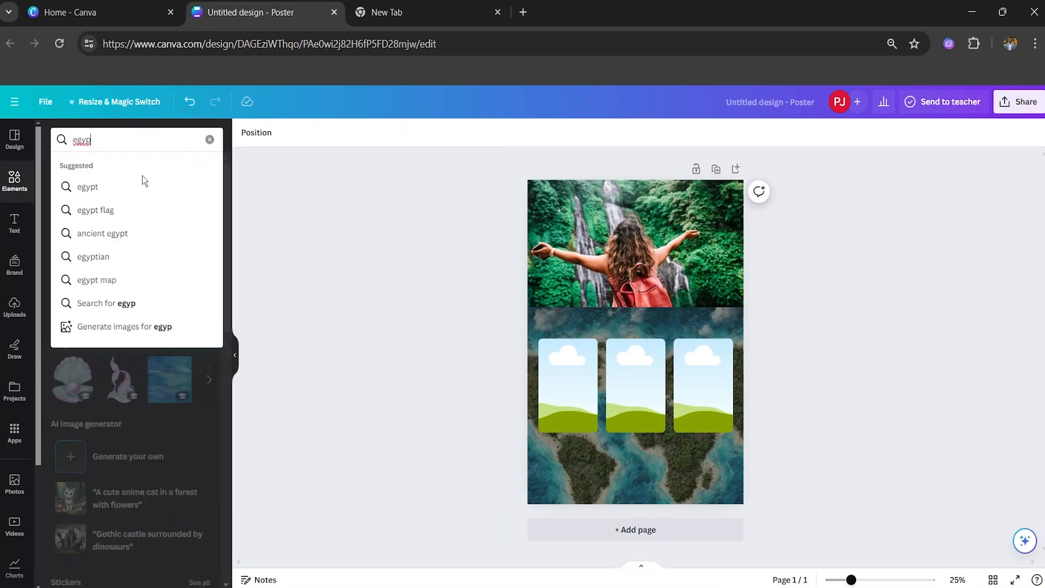
{"action": "left_click", "coordinate": [143, 185]}
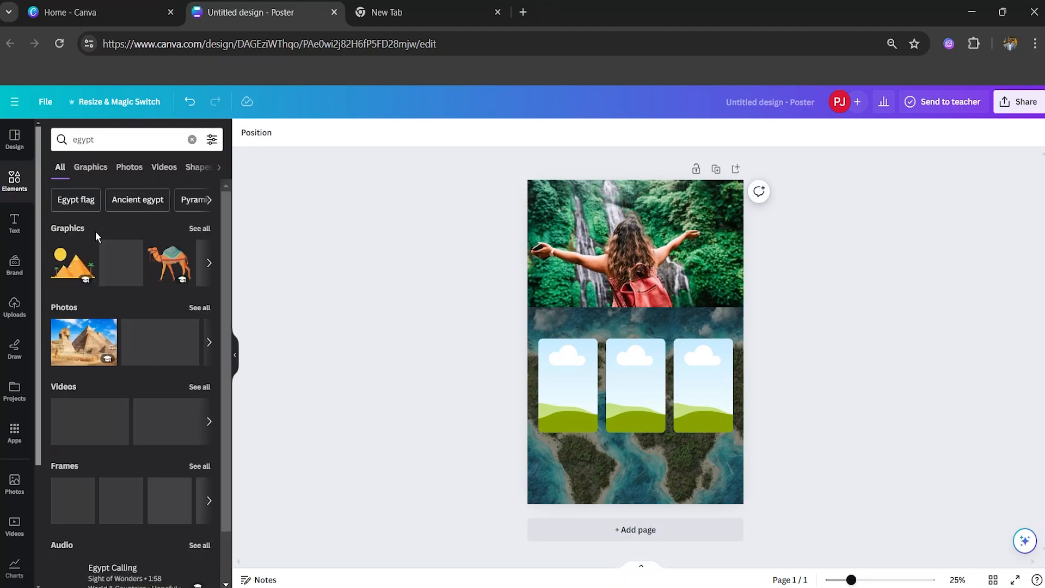
{"action": "left_click_drag", "start_coordinate": [87, 340], "coordinate": [569, 387]}
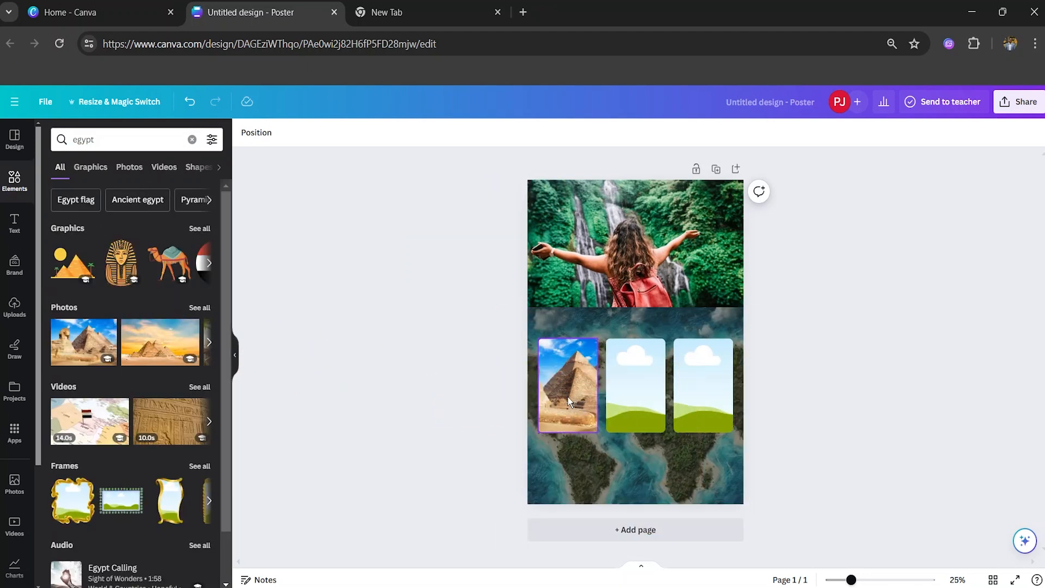
{"action": "left_click_drag", "start_coordinate": [568, 397], "coordinate": [567, 396]}
{"action": "left_click", "coordinate": [533, 404]}
{"action": "left_click", "coordinate": [484, 410]}
Step: Search the elements for "london bridge" and fill the middle frame with the first bridge photo
{"action": "left_click", "coordinate": [192, 141]}
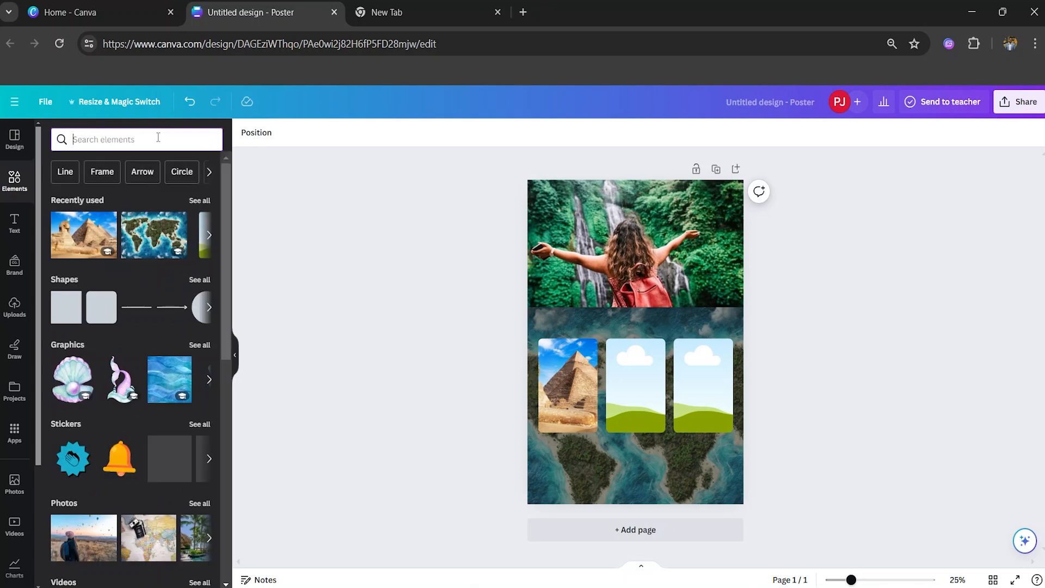
{"action": "type", "text": "l"}
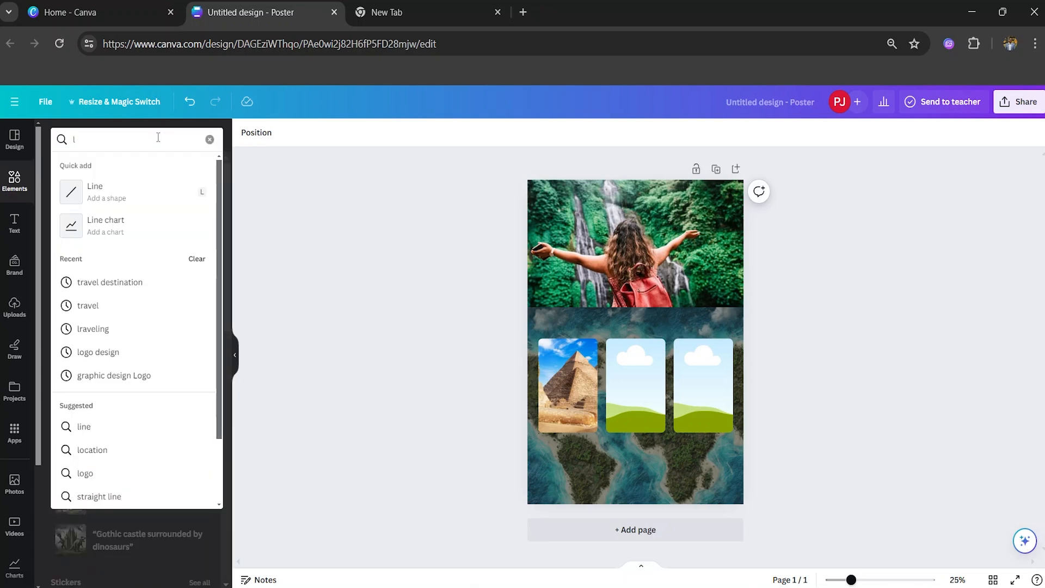
{"action": "type", "text": "ond"}
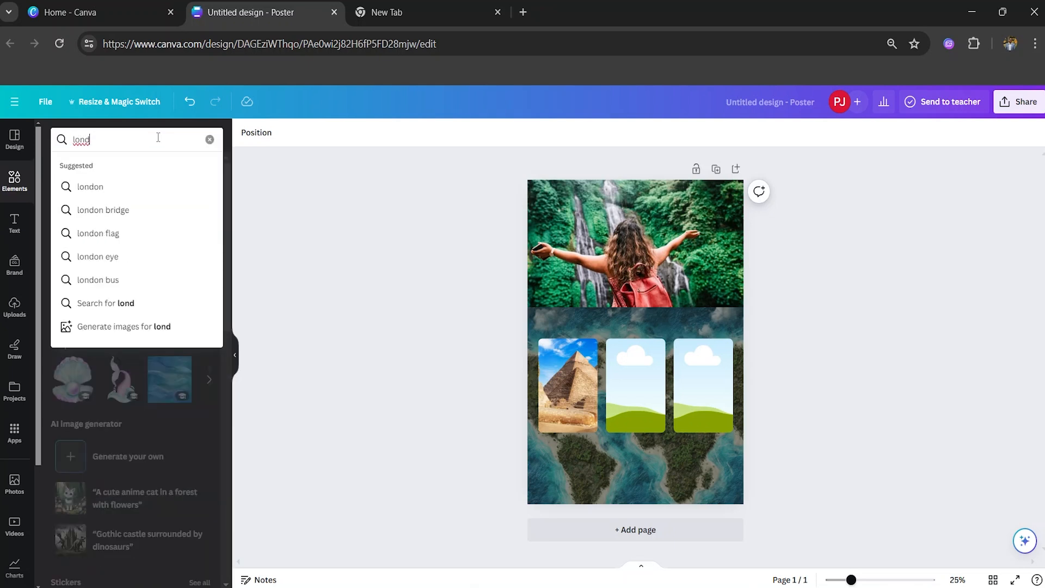
{"action": "left_click", "coordinate": [117, 210]}
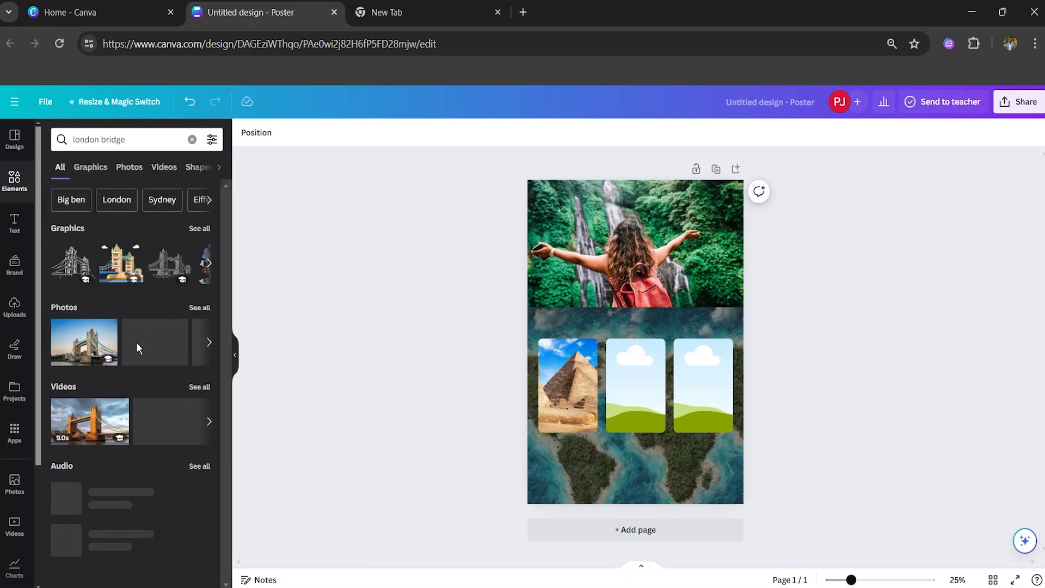
{"action": "left_click_drag", "start_coordinate": [85, 342], "coordinate": [638, 389]}
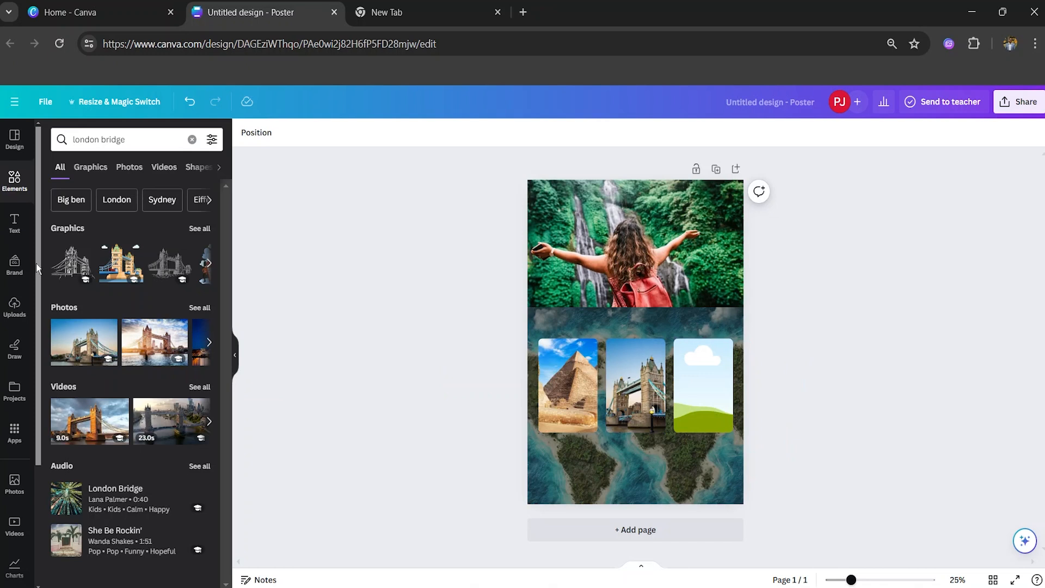
Step: Search the elements for "new york city" and fill the third frame with the pink sunset skyline photo
{"action": "left_click", "coordinate": [191, 139]}
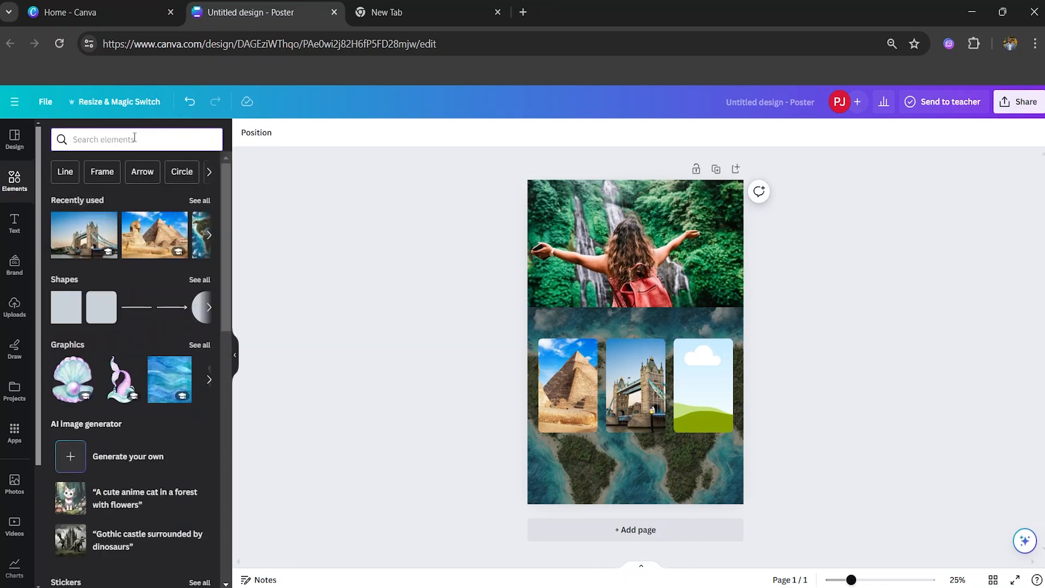
{"action": "type", "text": "new yo"}
{"action": "left_click_drag", "start_coordinate": [65, 251], "coordinate": [700, 373]}
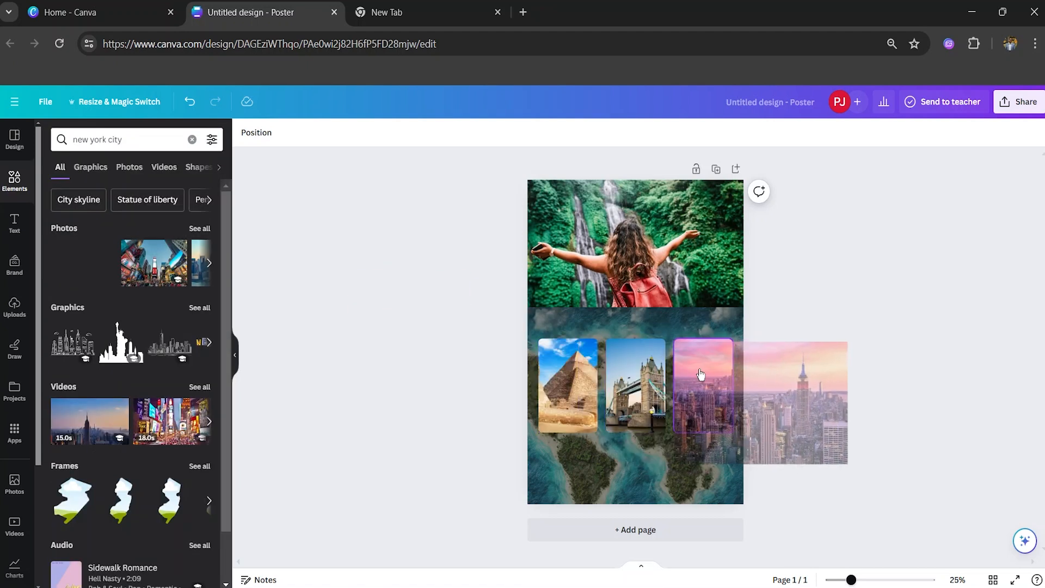
Step: Reposition the New York photo's crop inside its frame so the tall skyscraper sits in the middle
{"action": "left_click", "coordinate": [721, 392]}
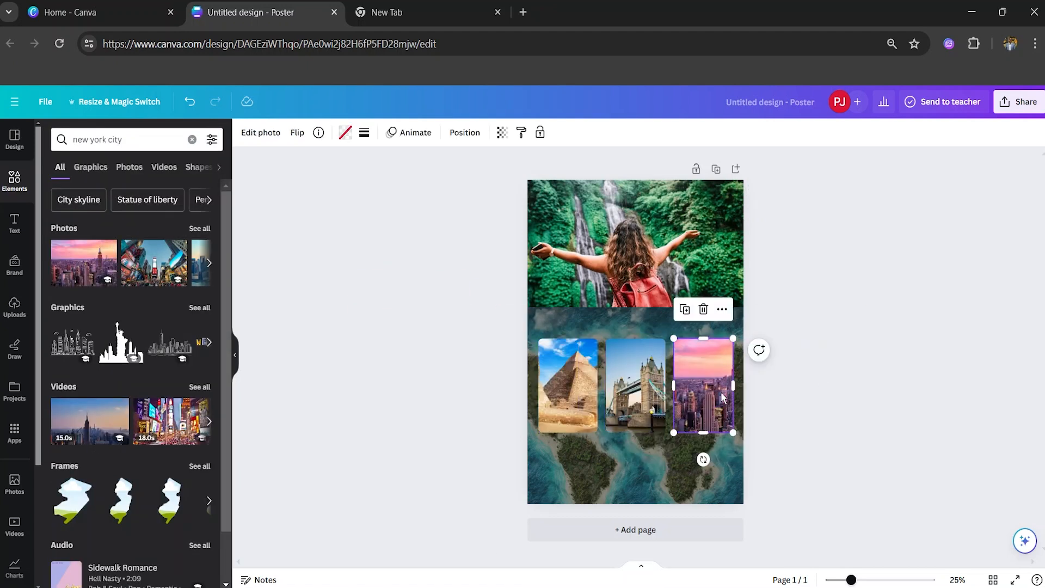
{"action": "right_click", "coordinate": [723, 396]}
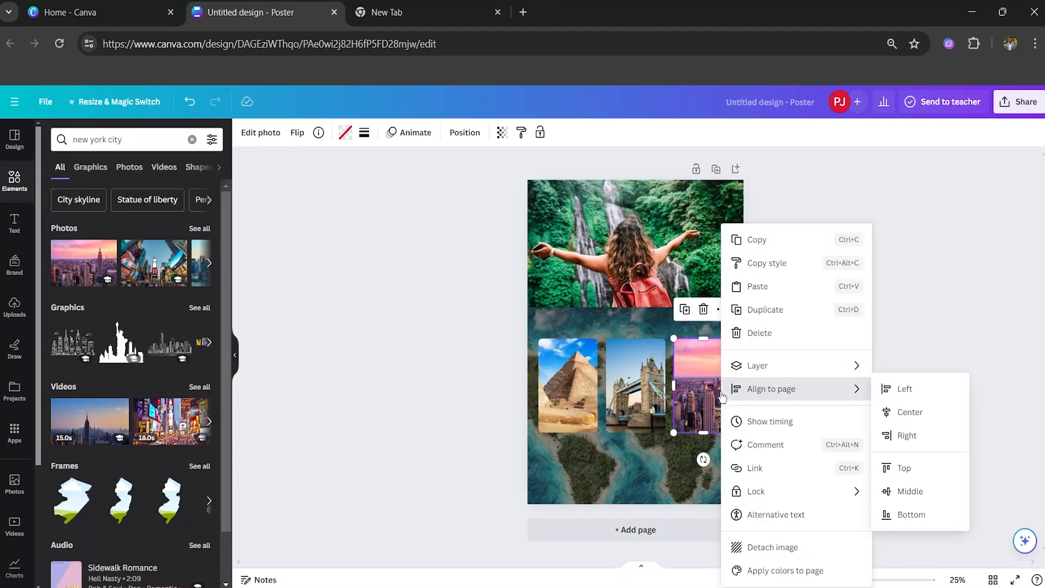
{"action": "left_click", "coordinate": [247, 134]}
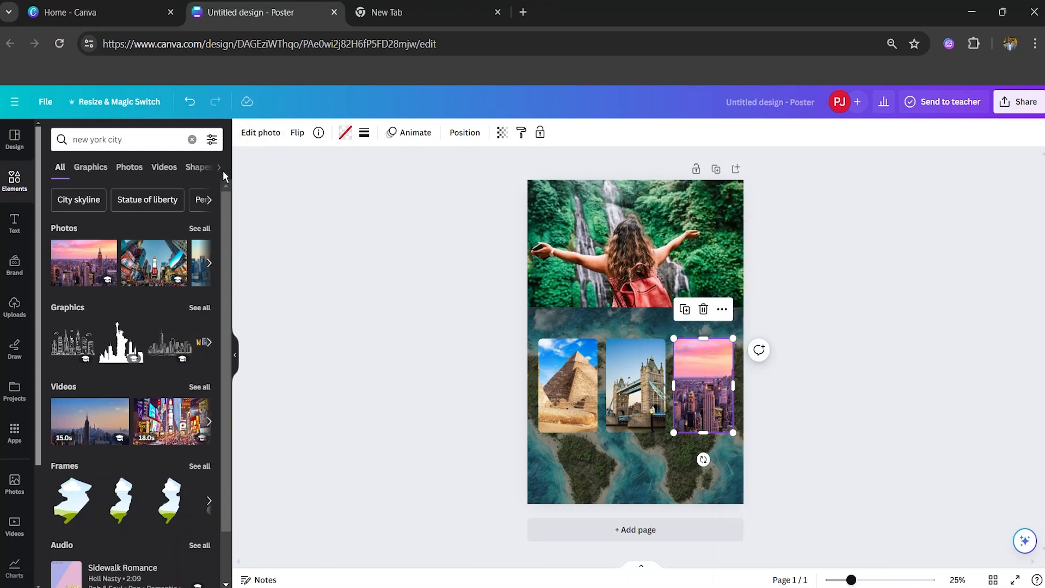
{"action": "left_click", "coordinate": [254, 135]}
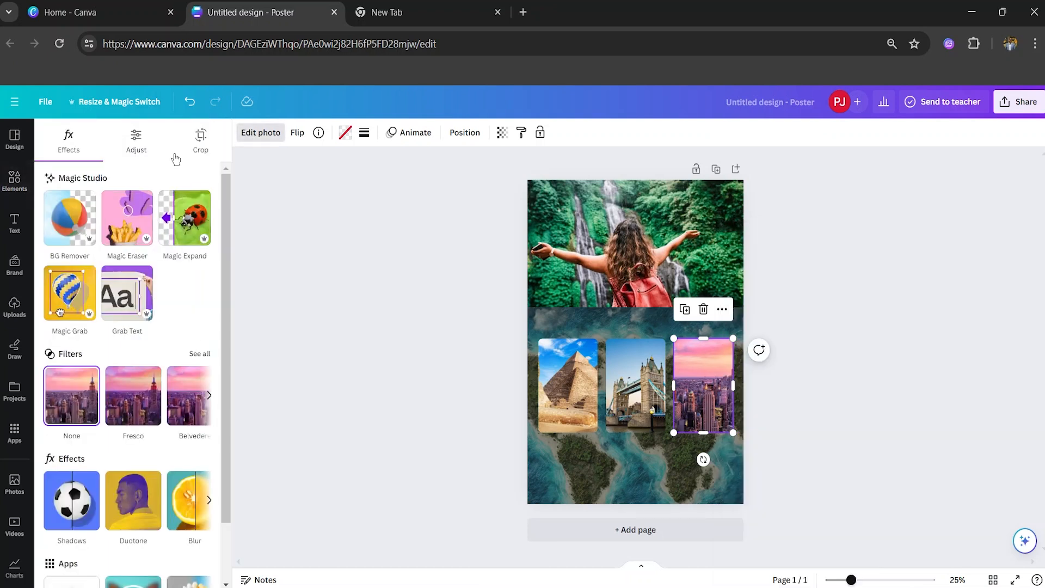
{"action": "left_click", "coordinate": [199, 139]}
{"action": "left_click_drag", "start_coordinate": [722, 386], "coordinate": [689, 385]}
{"action": "left_click", "coordinate": [887, 387]}
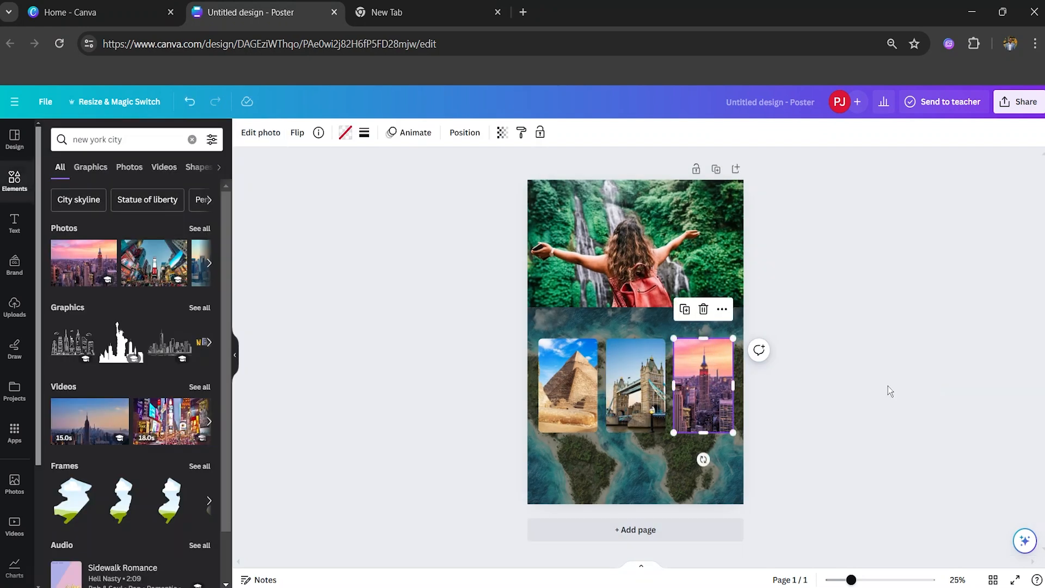
{"action": "left_click", "coordinate": [837, 384]}
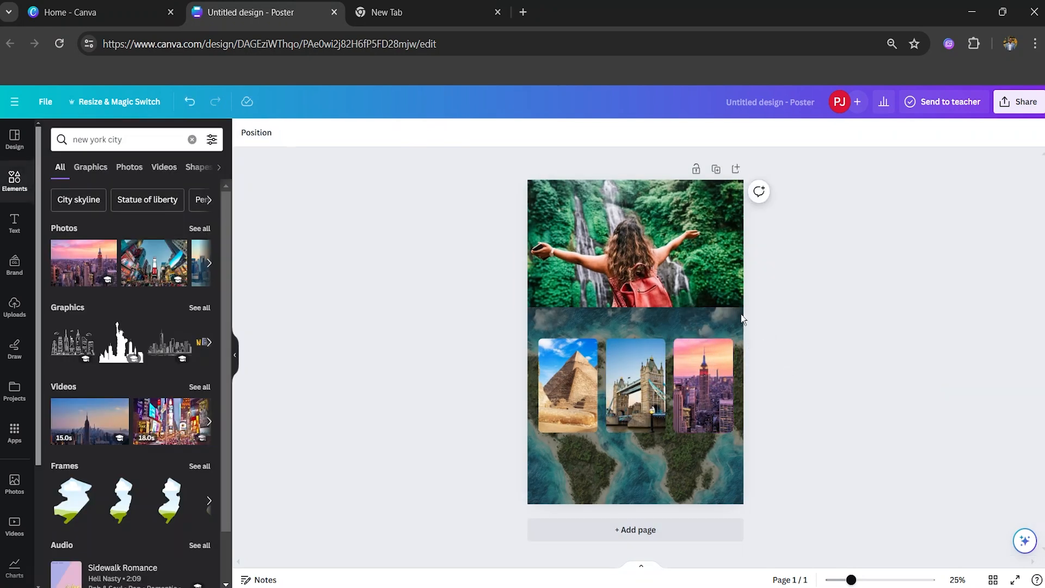
Step: Reduce the waterfall photo's opacity so it darkens against the background
{"action": "left_click", "coordinate": [730, 299]}
{"action": "left_click", "coordinate": [482, 133]}
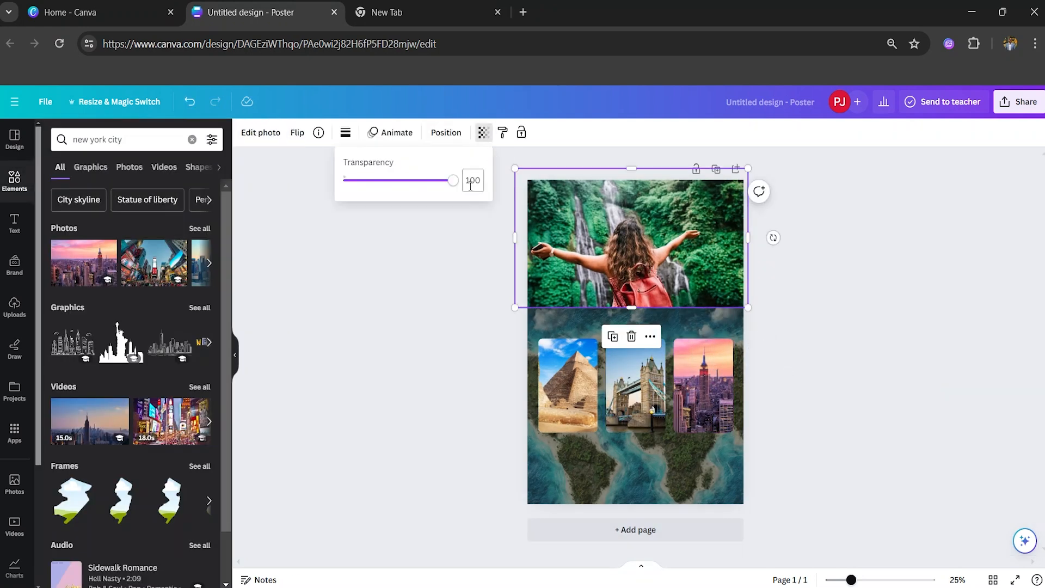
{"action": "left_click_drag", "start_coordinate": [453, 181], "coordinate": [409, 188]}
{"action": "left_click", "coordinate": [408, 354]}
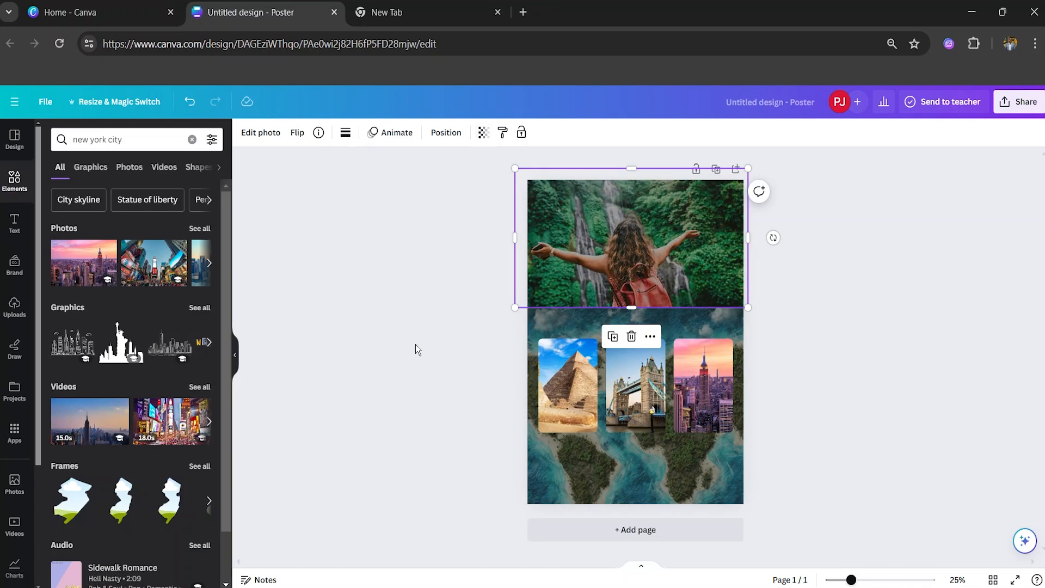
{"action": "left_click", "coordinate": [858, 356]}
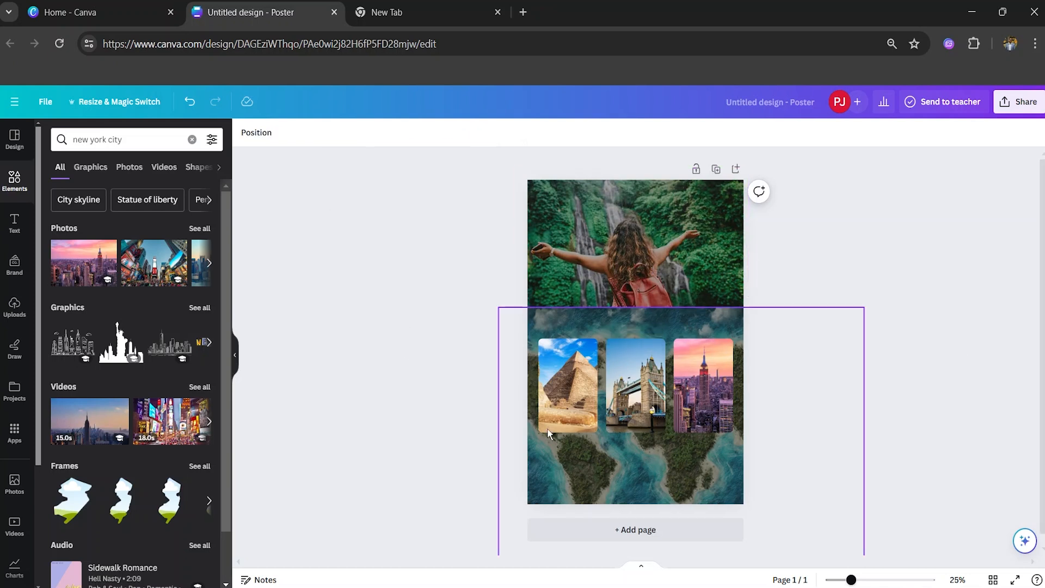
Step: Add the text "Egypt" centred beneath the pyramid photo and make it bold
{"action": "left_click", "coordinate": [26, 233]}
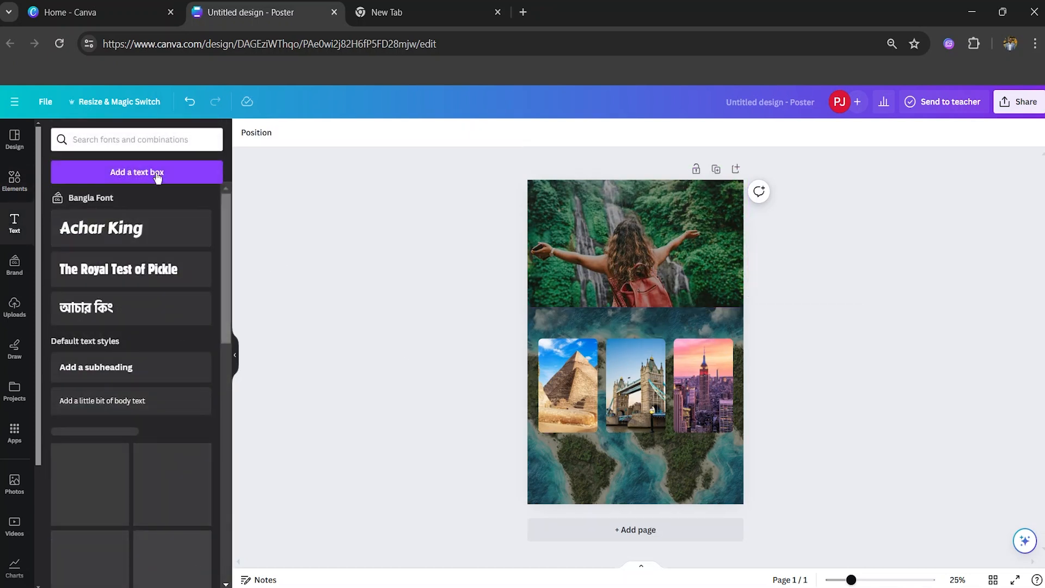
{"action": "key", "text": "t"}
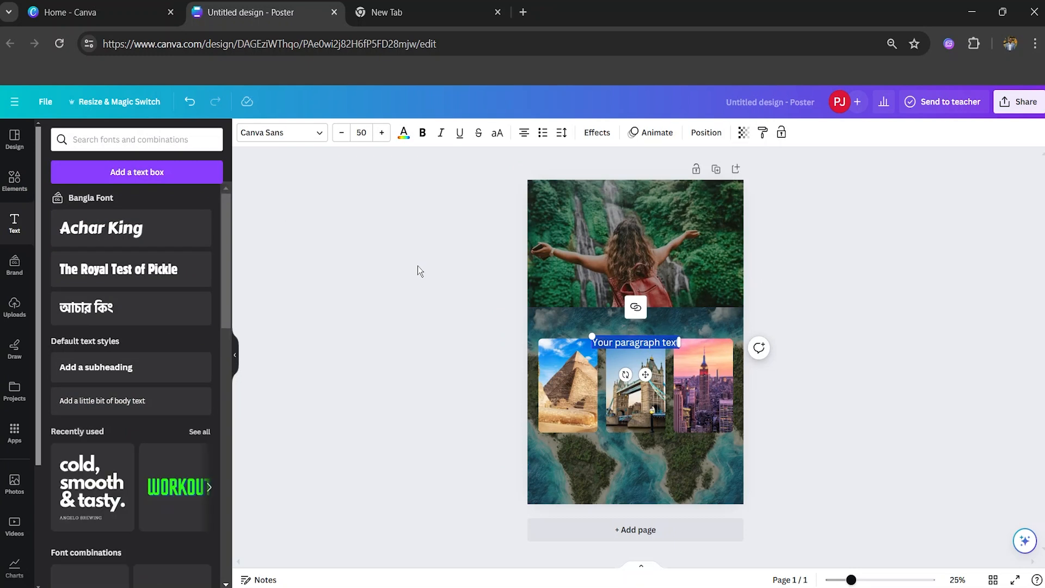
{"action": "type", "text": "Egyp"}
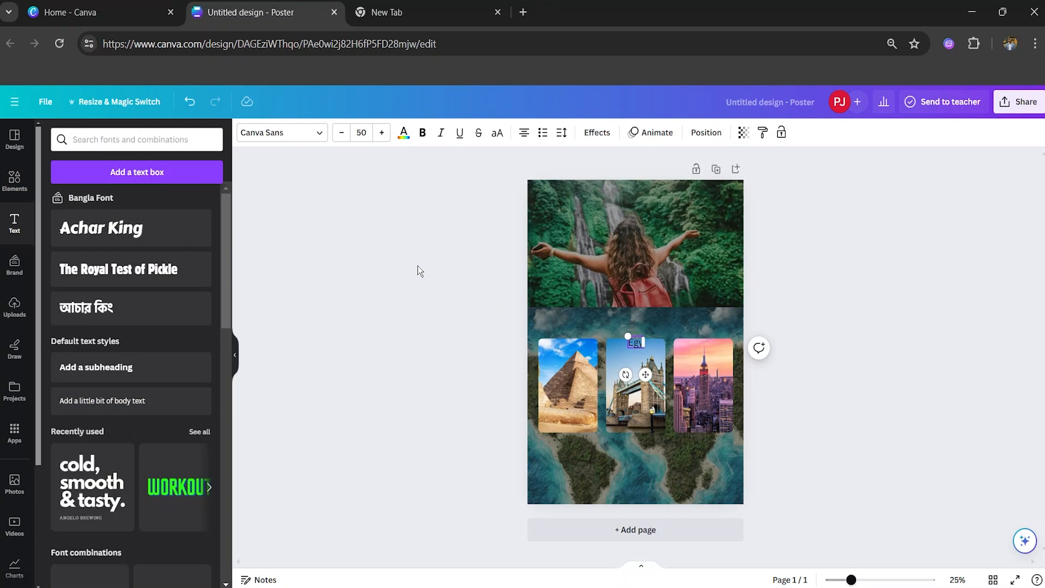
{"action": "type", "text": "t"}
{"action": "left_click_drag", "start_coordinate": [636, 343], "coordinate": [568, 448]}
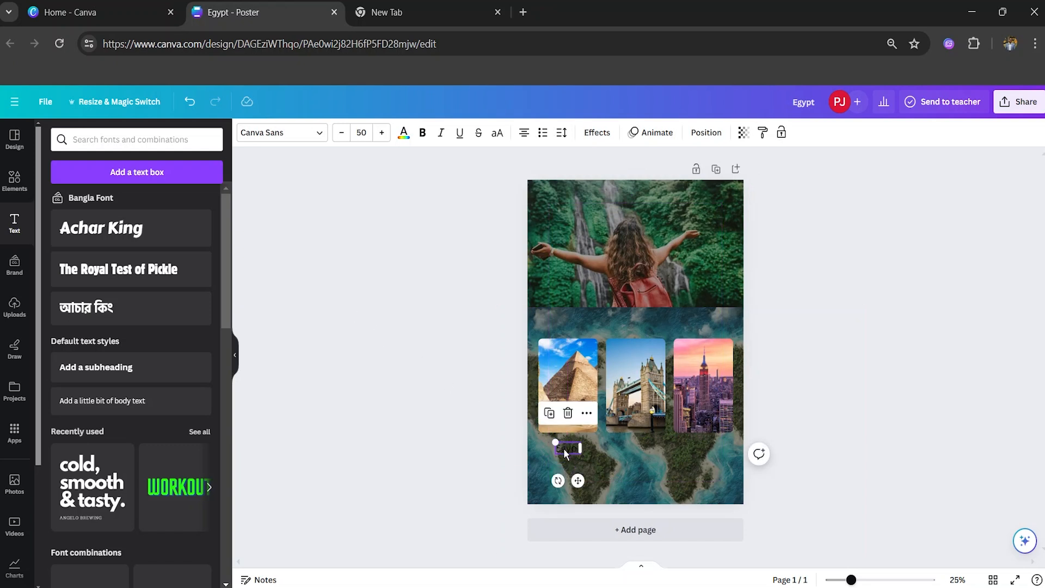
{"action": "double_click", "coordinate": [566, 452]}
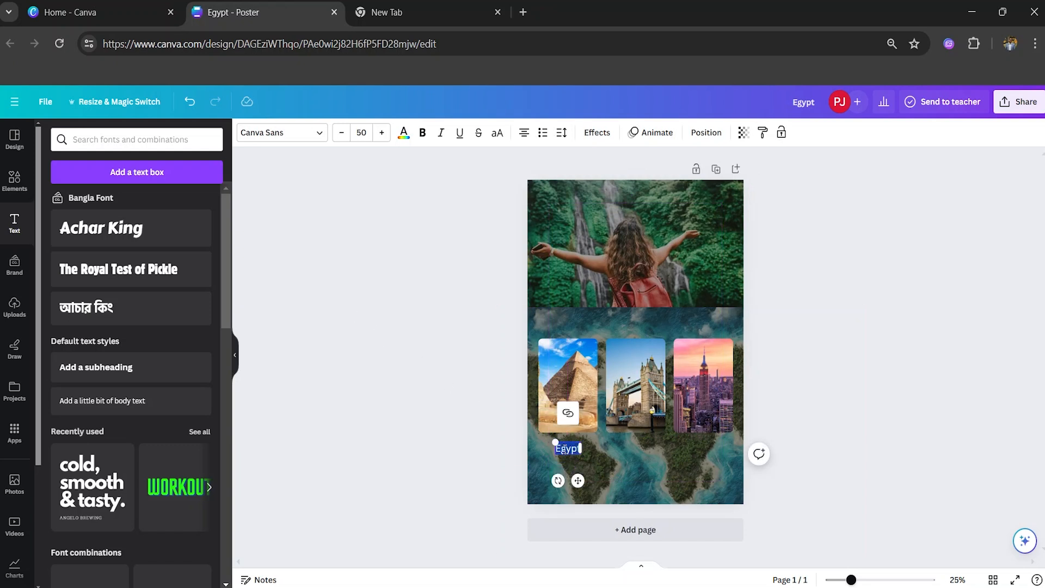
{"action": "left_click", "coordinate": [422, 133]}
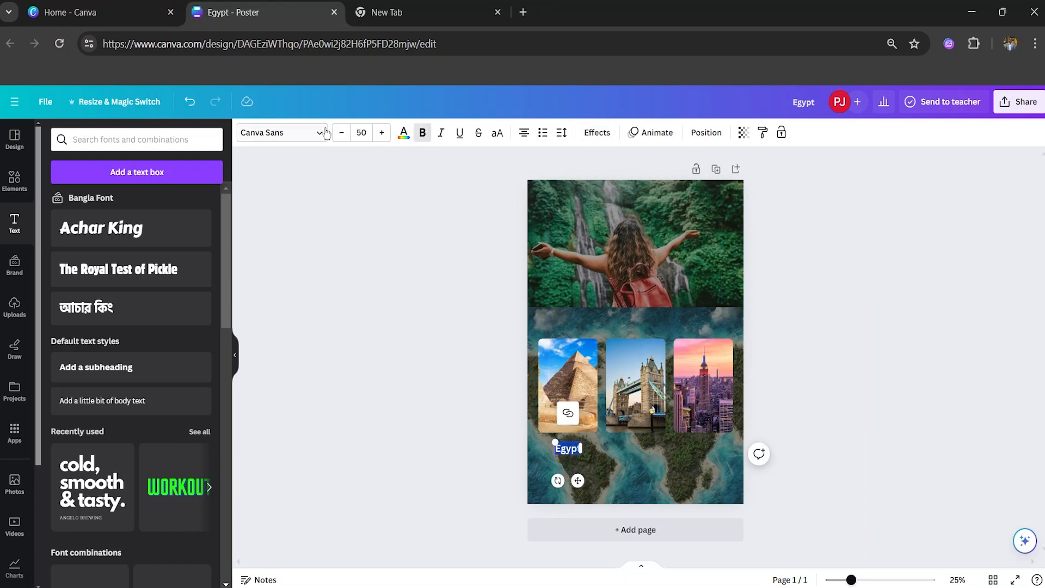
Step: Change the text colour of the "Egypt" label beneath the pyramid photo to white
{"action": "left_click", "coordinate": [409, 136]}
{"action": "left_click", "coordinate": [123, 343]}
{"action": "left_click", "coordinate": [327, 352]}
Step: Add a text box reading "London" and colour the text white
{"action": "left_click", "coordinate": [89, 178]}
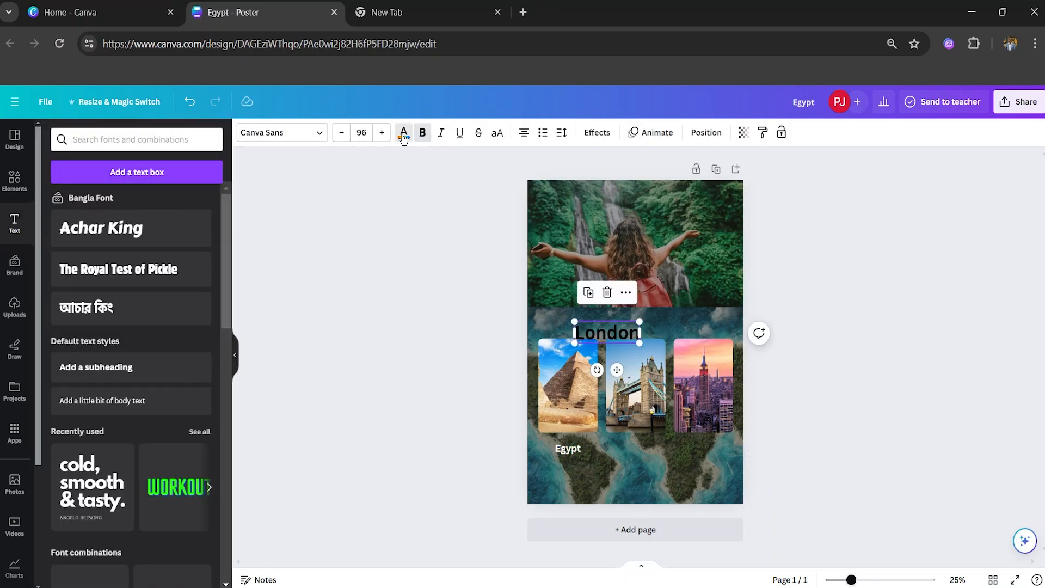
{"action": "left_click", "coordinate": [403, 132]}
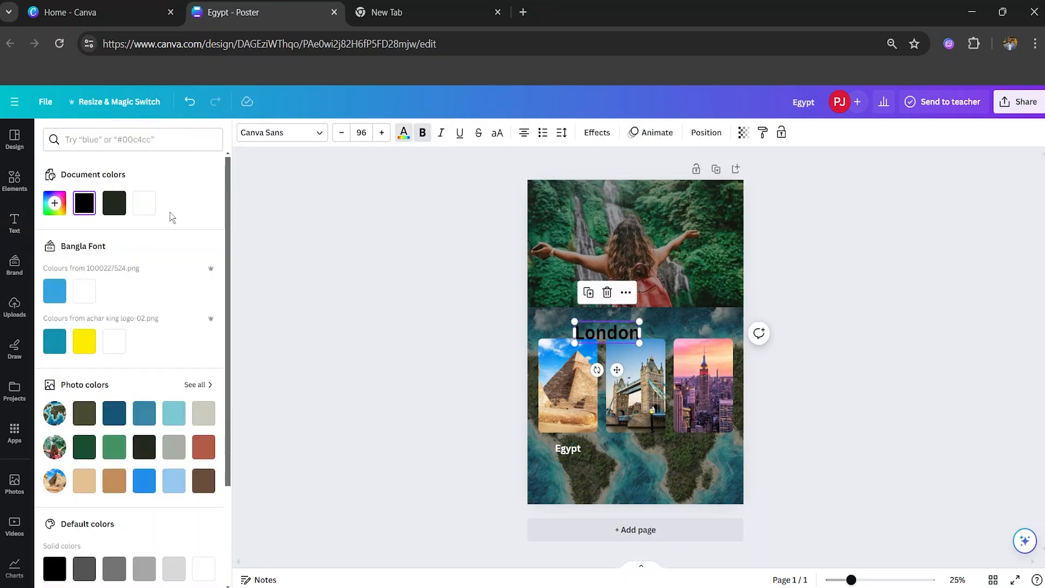
{"action": "left_click", "coordinate": [144, 203]}
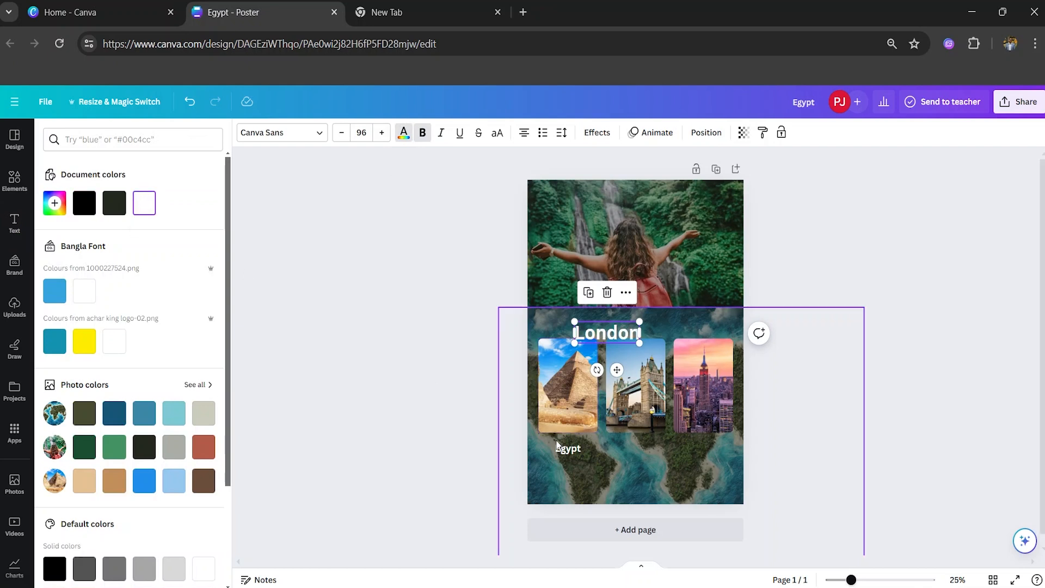
Step: Match the "London" text to the Egypt label's font size of 50 and centre it beneath the bridge photo
{"action": "left_click", "coordinate": [569, 452]}
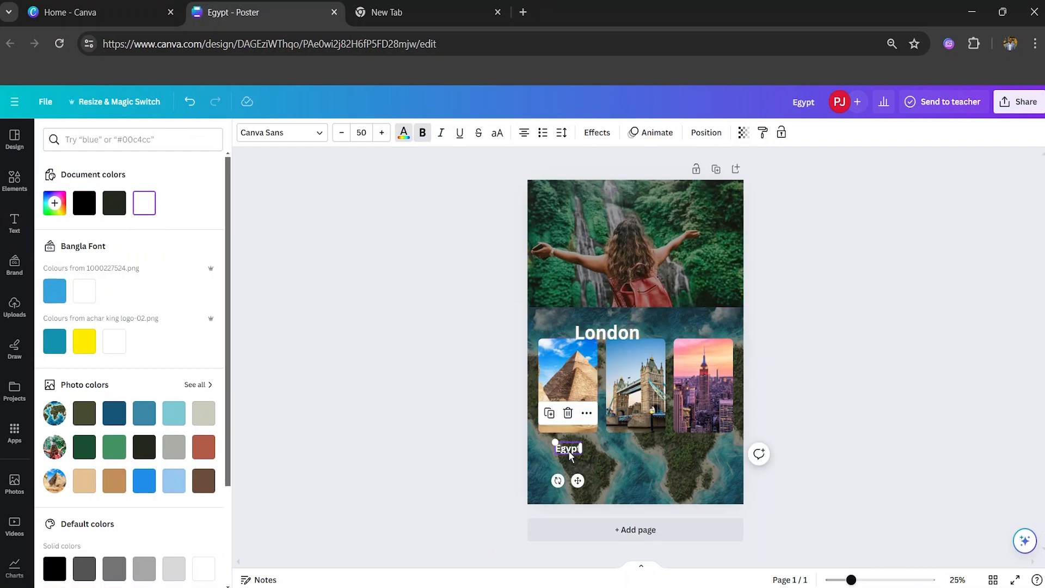
{"action": "left_click", "coordinate": [600, 338]}
{"action": "left_click", "coordinate": [372, 131]}
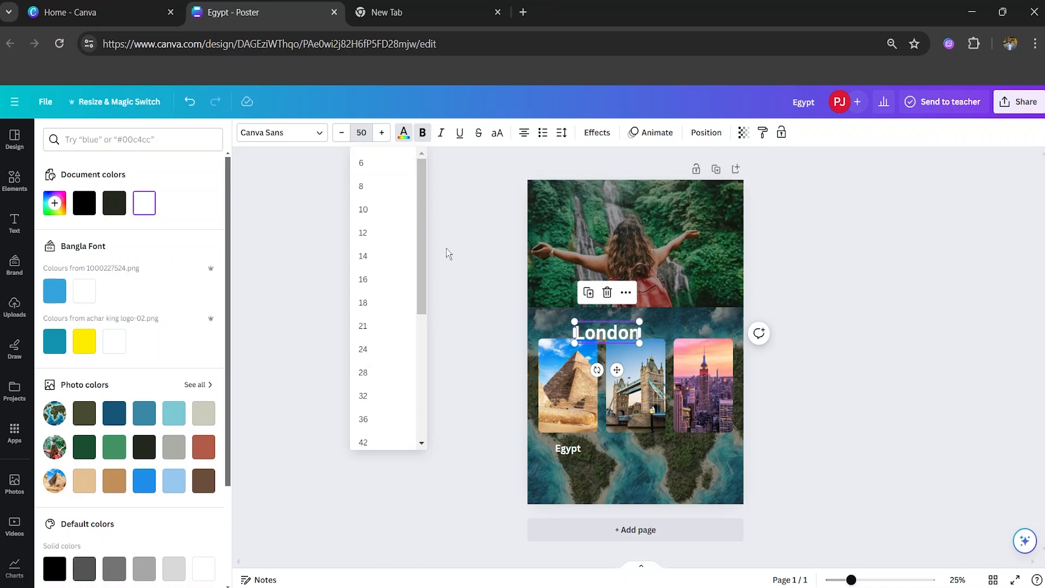
{"action": "key", "text": "Return"}
{"action": "left_click_drag", "start_coordinate": [599, 330], "coordinate": [628, 452]}
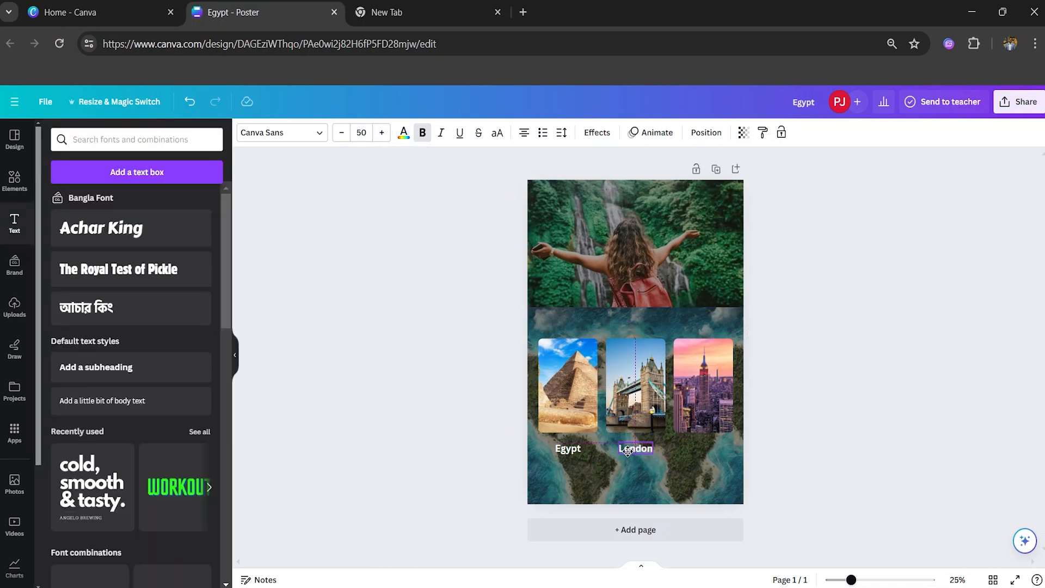
{"action": "left_click_drag", "start_coordinate": [627, 451], "coordinate": [627, 451]}
{"action": "left_click", "coordinate": [375, 433]}
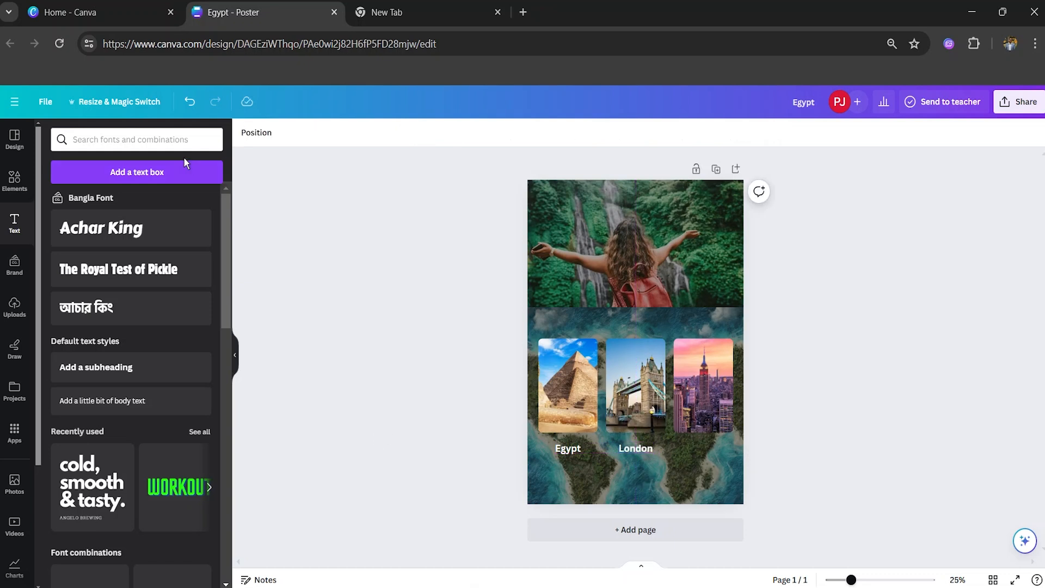
Step: Add a text box reading "New York" and enlarge it to font size 44.2
{"action": "left_click", "coordinate": [130, 172]}
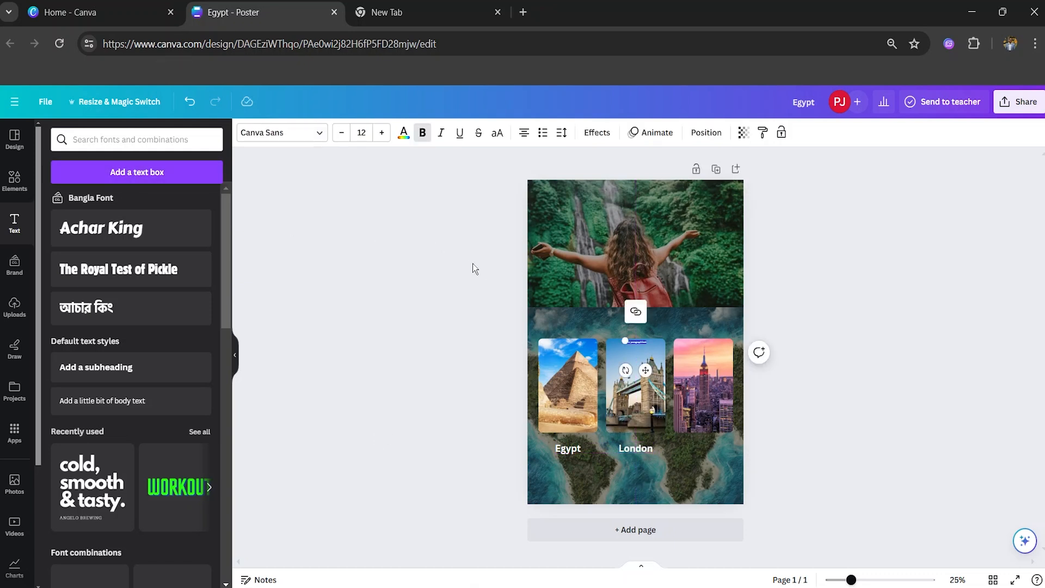
{"action": "left_click_drag", "start_coordinate": [625, 341], "coordinate": [566, 327]}
{"action": "type", "text": "New"}
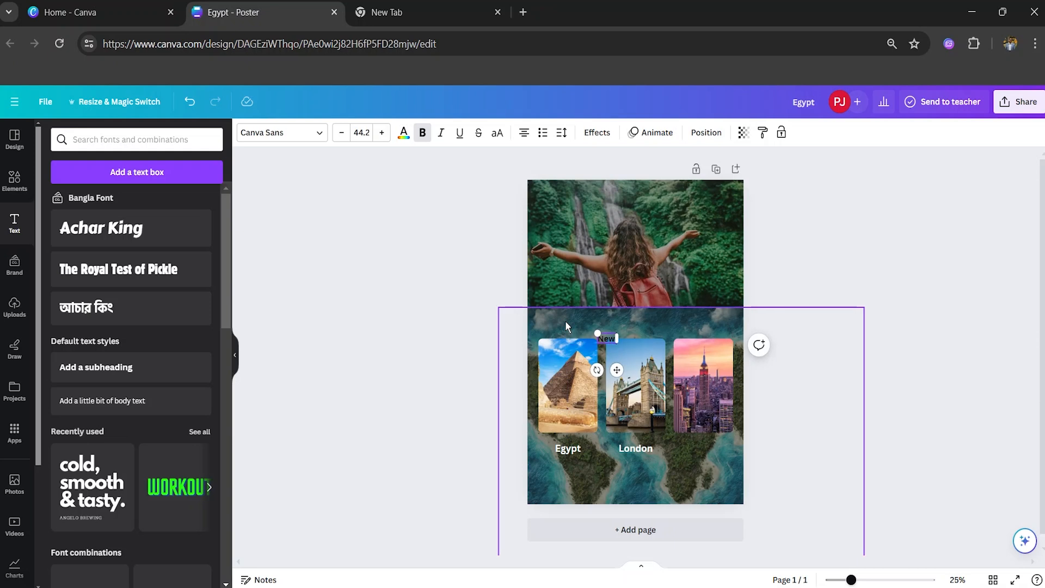
{"action": "type", "text": " York"}
Step: Colour the "New York" text white and centre it beneath the skyline photo, in line with the other labels
{"action": "left_click", "coordinate": [403, 133]}
{"action": "left_click", "coordinate": [143, 207]}
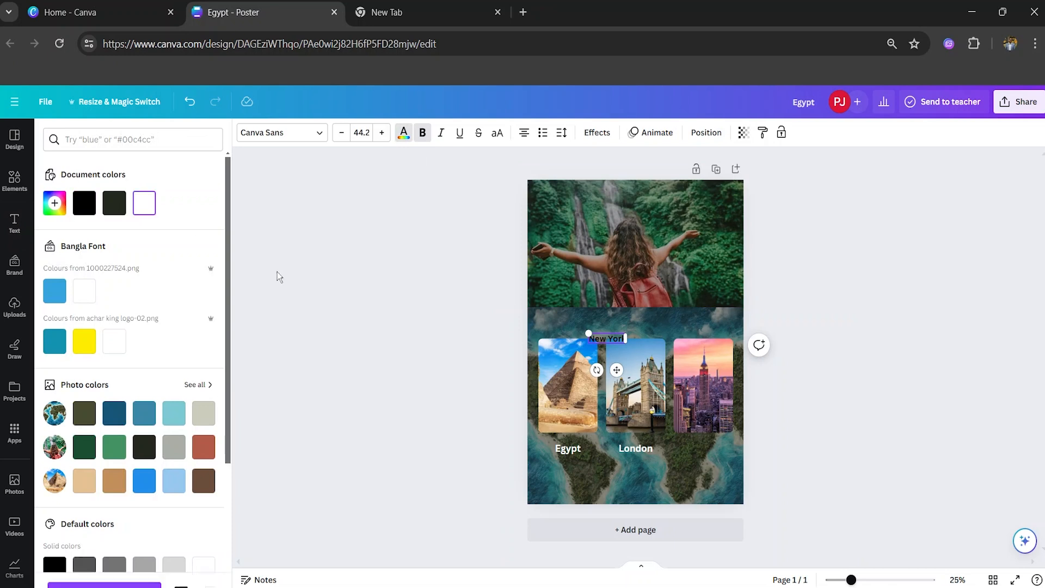
{"action": "left_click", "coordinate": [607, 334]}
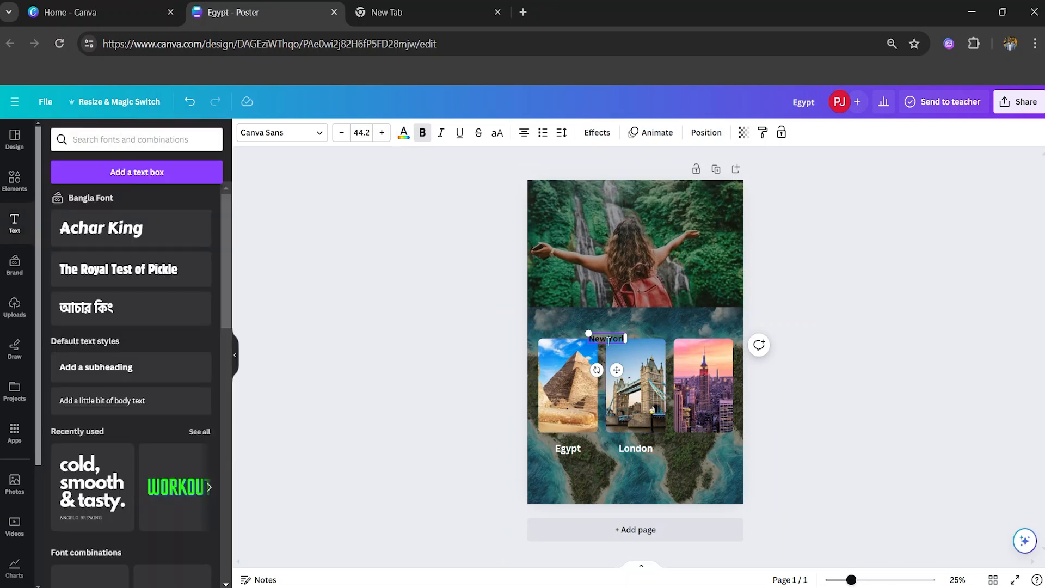
{"action": "left_click", "coordinate": [403, 133]}
{"action": "left_click", "coordinate": [137, 204]}
{"action": "left_click", "coordinate": [359, 267]}
{"action": "left_click_drag", "start_coordinate": [603, 340], "coordinate": [695, 445]}
{"action": "left_click", "coordinate": [409, 431]}
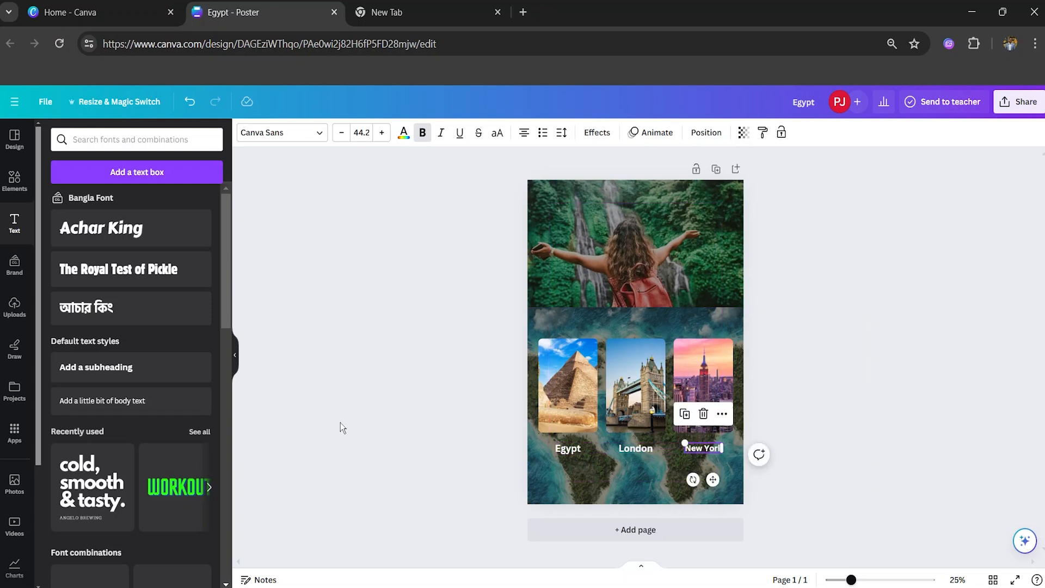
{"action": "left_click", "coordinate": [338, 427]}
Step: Add a blue square shape, stretch it across the full page width and place it as a strip along the poster's bottom edge
{"action": "left_click", "coordinate": [14, 180]}
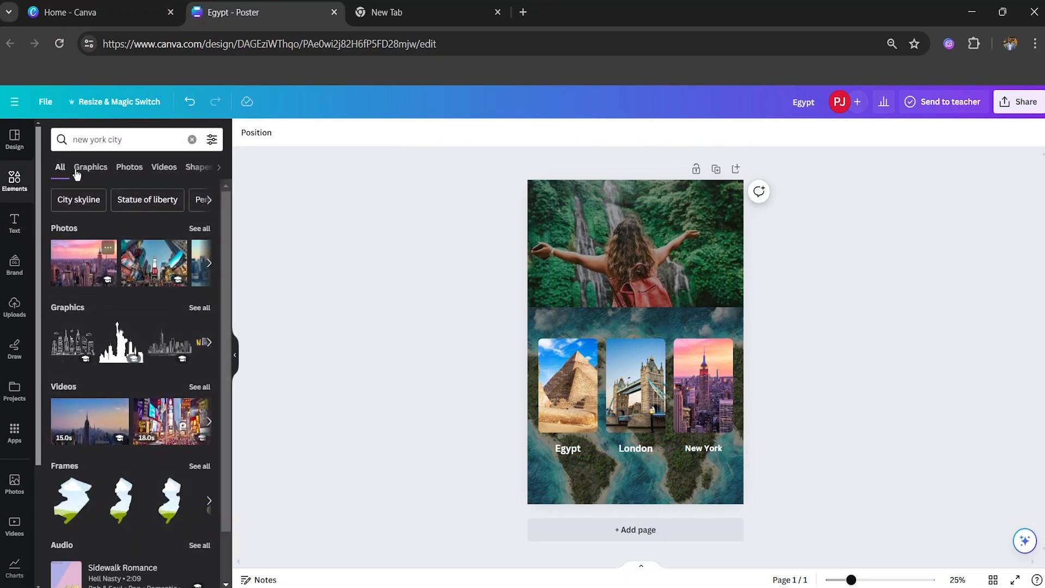
{"action": "left_click", "coordinate": [192, 140]}
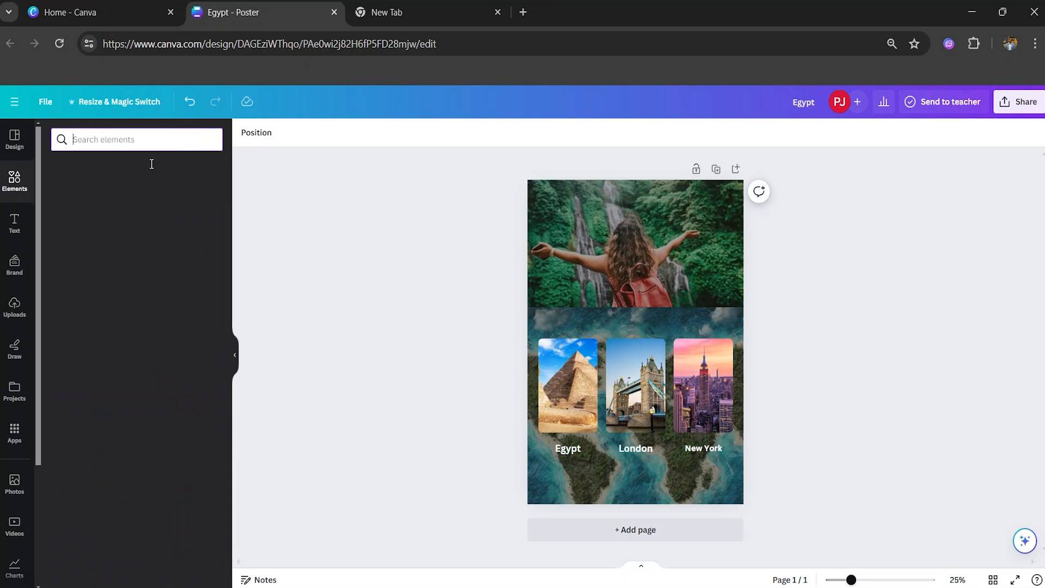
{"action": "left_click", "coordinate": [67, 307]}
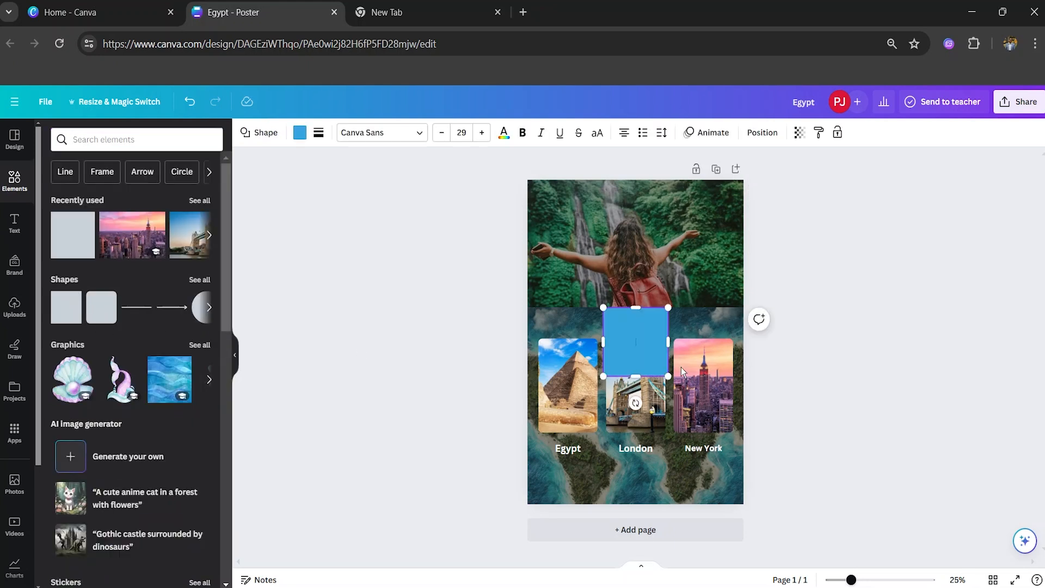
{"action": "left_click_drag", "start_coordinate": [668, 342], "coordinate": [763, 342]}
{"action": "left_click_drag", "start_coordinate": [603, 341], "coordinate": [522, 342]}
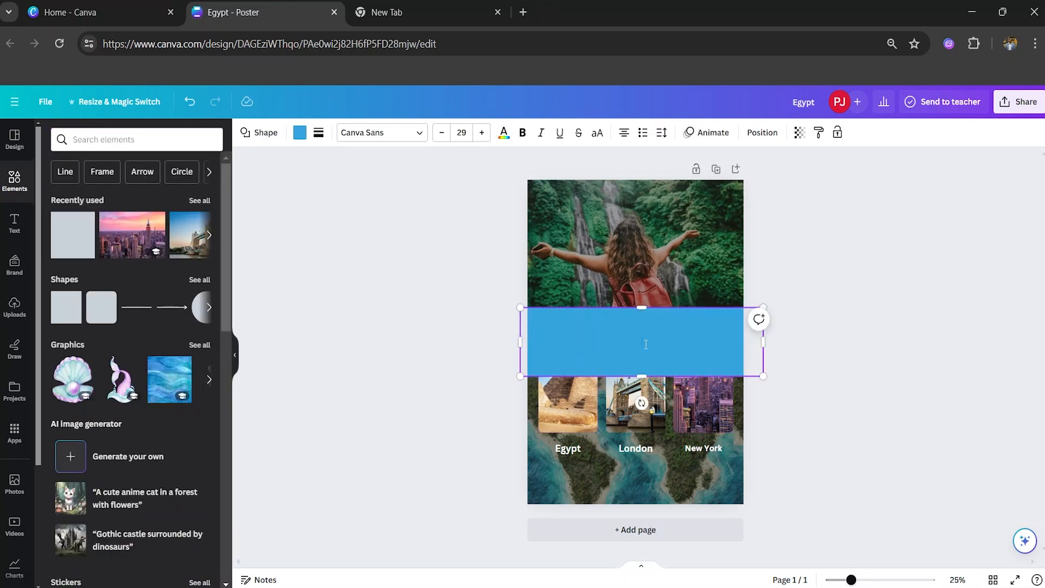
{"action": "left_click_drag", "start_coordinate": [686, 354], "coordinate": [638, 508]}
{"action": "left_click", "coordinate": [835, 450]}
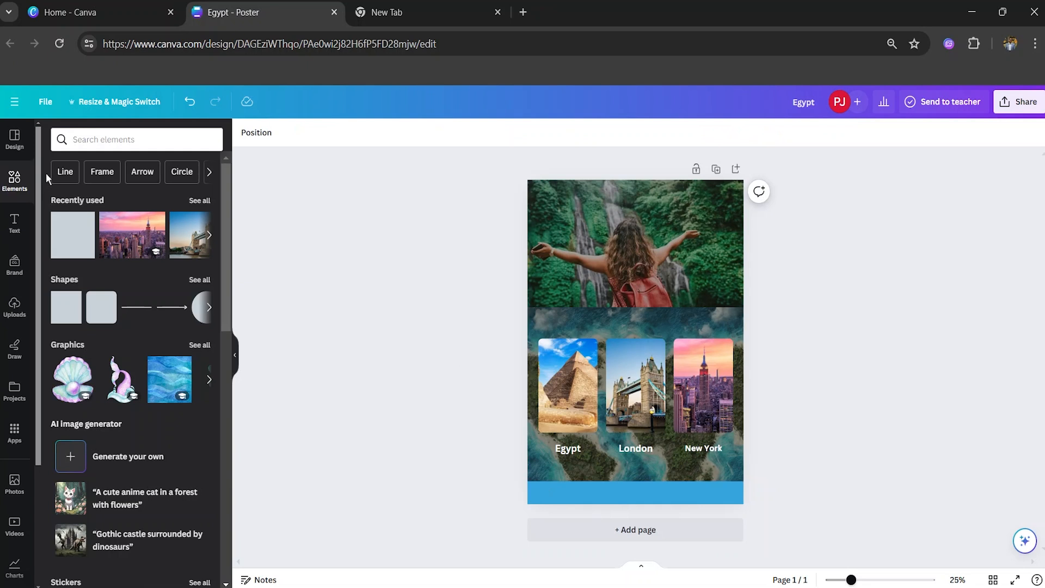
Step: Add a text box with the contact e-mail address, enlarge it and centre it on the blue bottom strip
{"action": "left_click", "coordinate": [14, 223]}
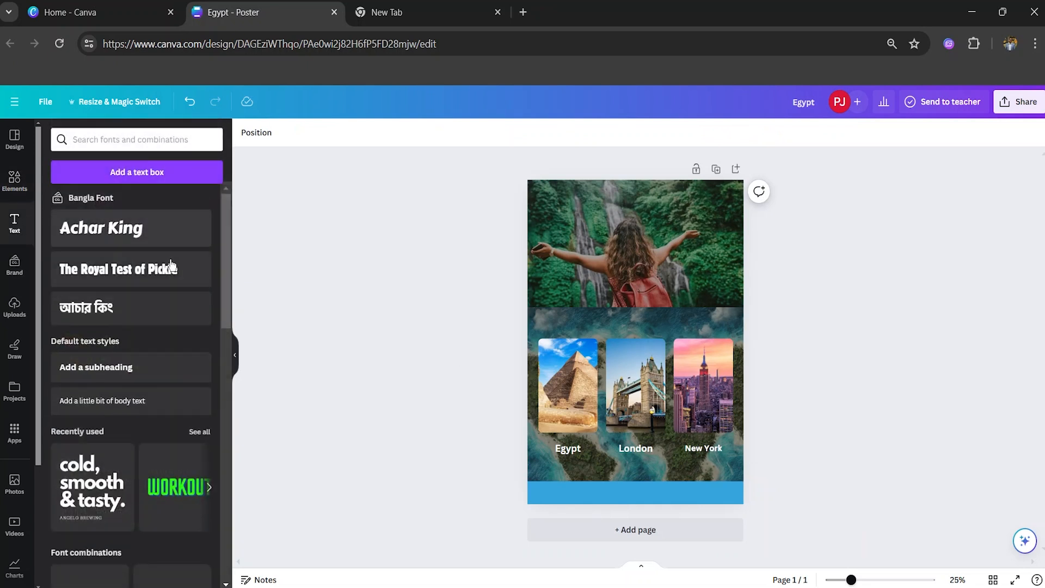
{"action": "left_click", "coordinate": [109, 172]}
{"action": "type", "text": "Top"}
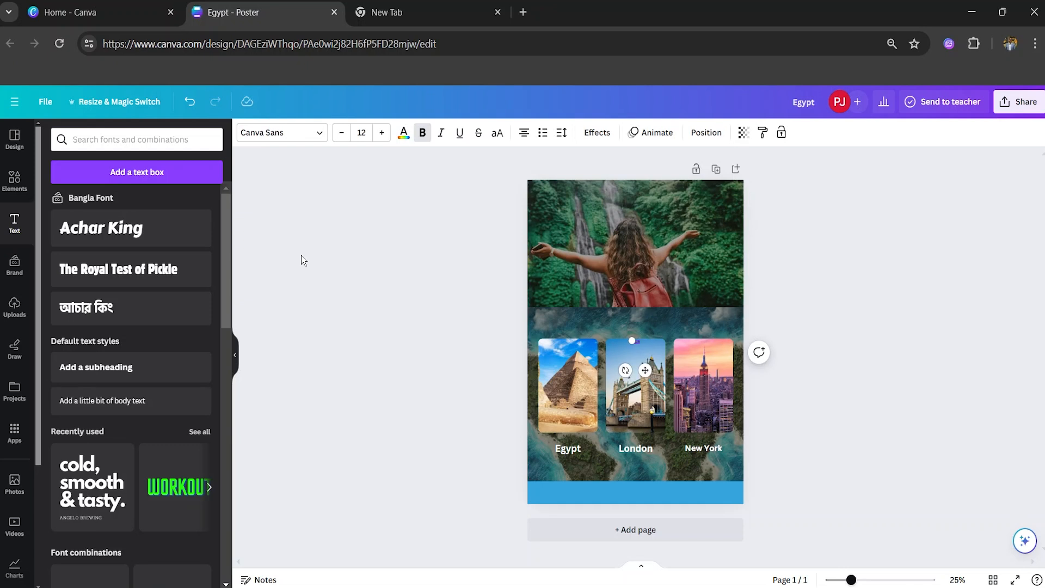
{"action": "type", "text": "stis"}
{"action": "left_click_drag", "start_coordinate": [627, 341], "coordinate": [561, 313]}
{"action": "left_click_drag", "start_coordinate": [633, 338], "coordinate": [659, 491]}
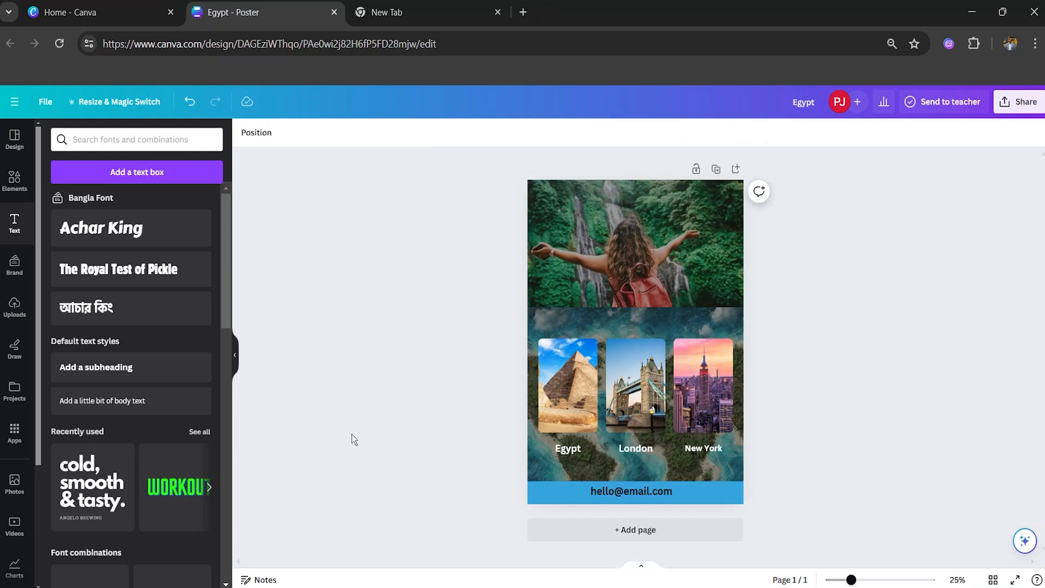
Step: Add the title text "Travel Agency", enlarge it to font size 120 and place it over the upper waterfall photo
{"action": "left_click", "coordinate": [136, 172]}
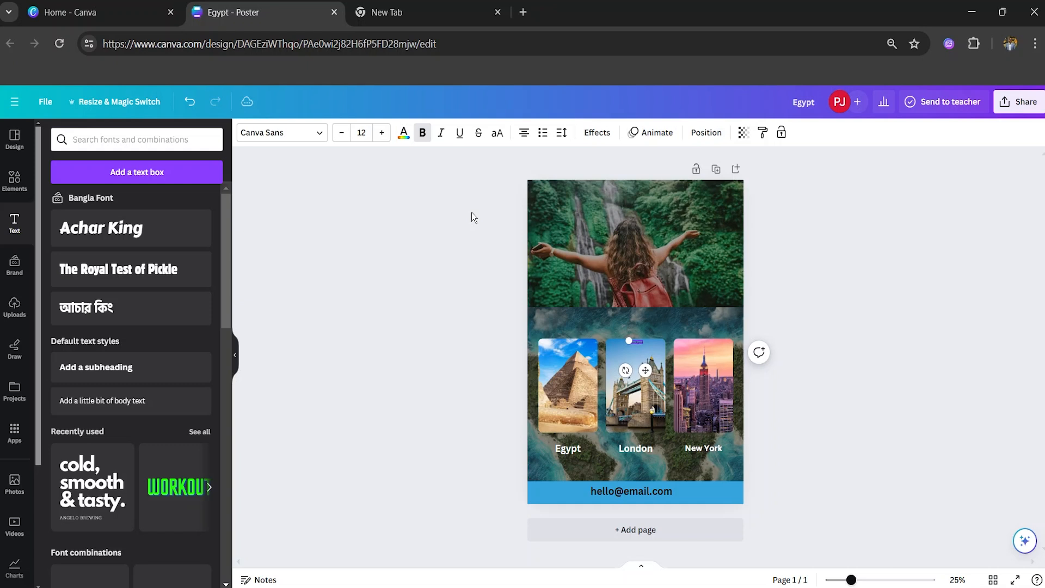
{"action": "left_click_drag", "start_coordinate": [629, 340], "coordinate": [492, 299]}
{"action": "left_click", "coordinate": [387, 399]}
{"action": "left_click_drag", "start_coordinate": [570, 331], "coordinate": [642, 217]}
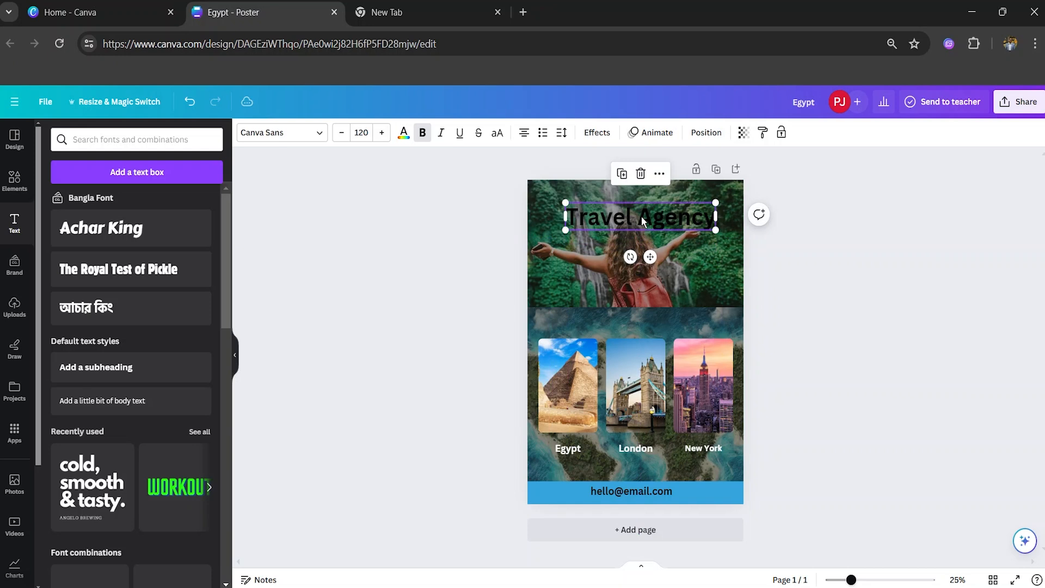
Step: Colour the "Travel Agency" title white and set its font to Mistrully
{"action": "double_click", "coordinate": [642, 217]}
{"action": "left_click", "coordinate": [412, 140]}
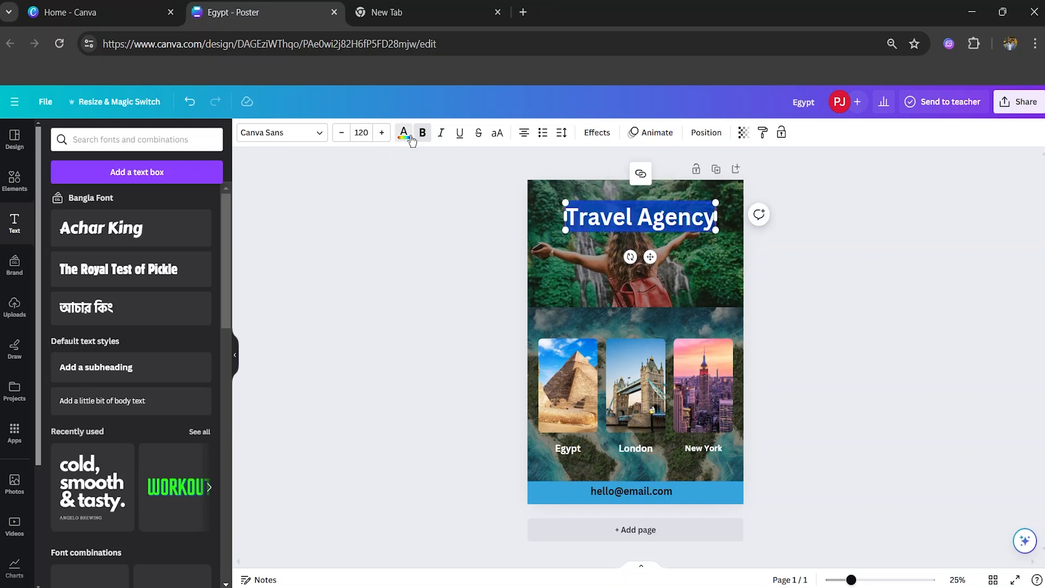
{"action": "left_click", "coordinate": [175, 204]}
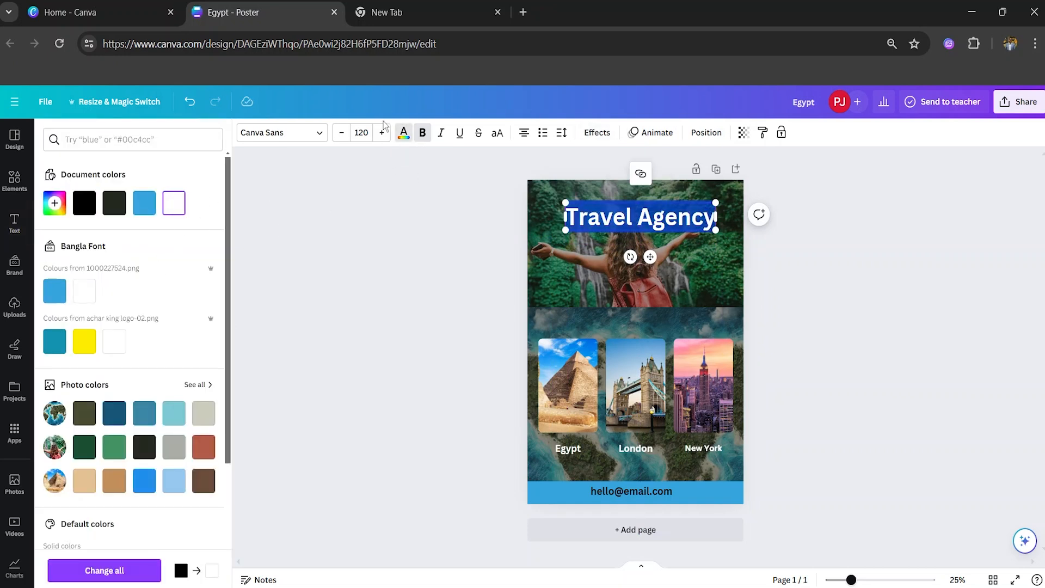
{"action": "left_click", "coordinate": [306, 145]}
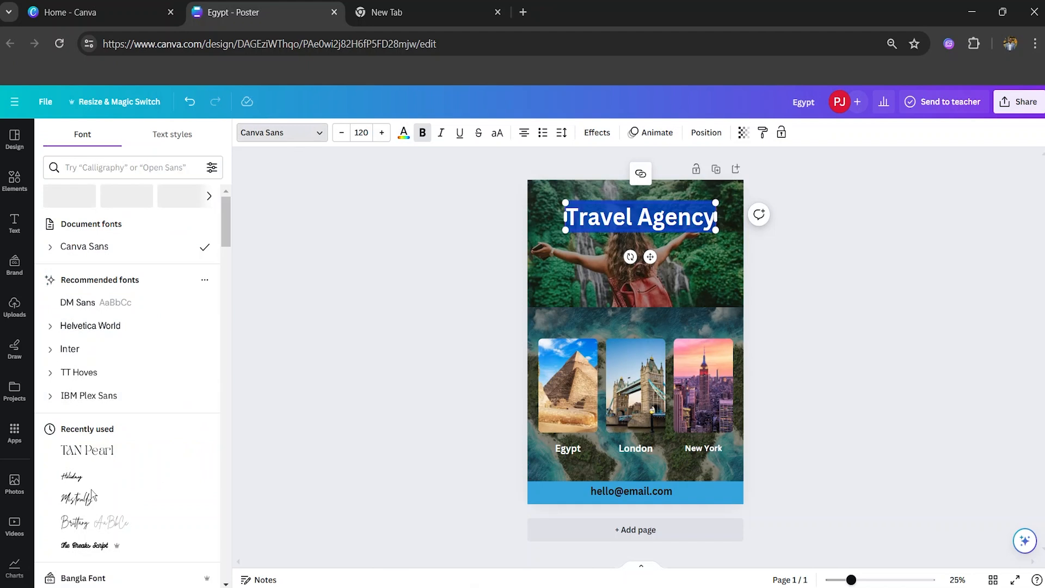
{"action": "left_click", "coordinate": [83, 500]}
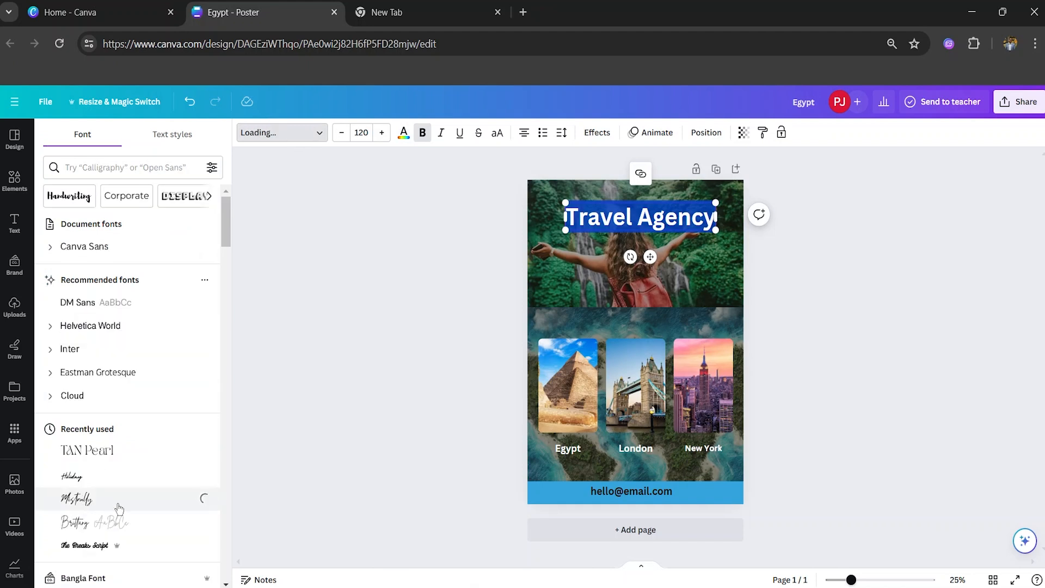
{"action": "key", "text": "Escape"}
{"action": "left_click", "coordinate": [330, 390]}
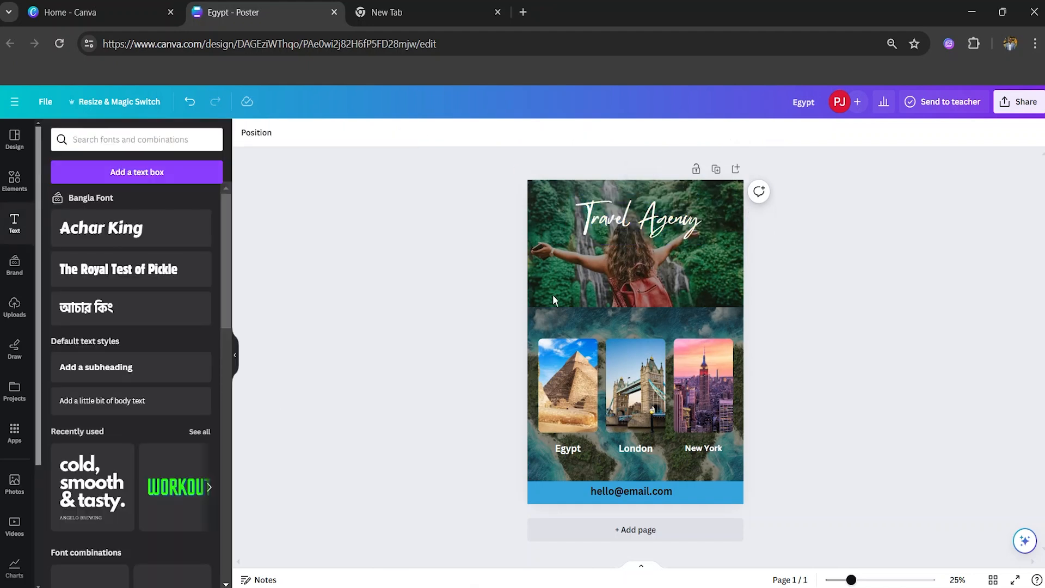
Step: Apply the Glitch effect to the "Travel Agency" title and move it down to just above the destination photos
{"action": "left_click", "coordinate": [614, 210]}
{"action": "double_click", "coordinate": [614, 210]}
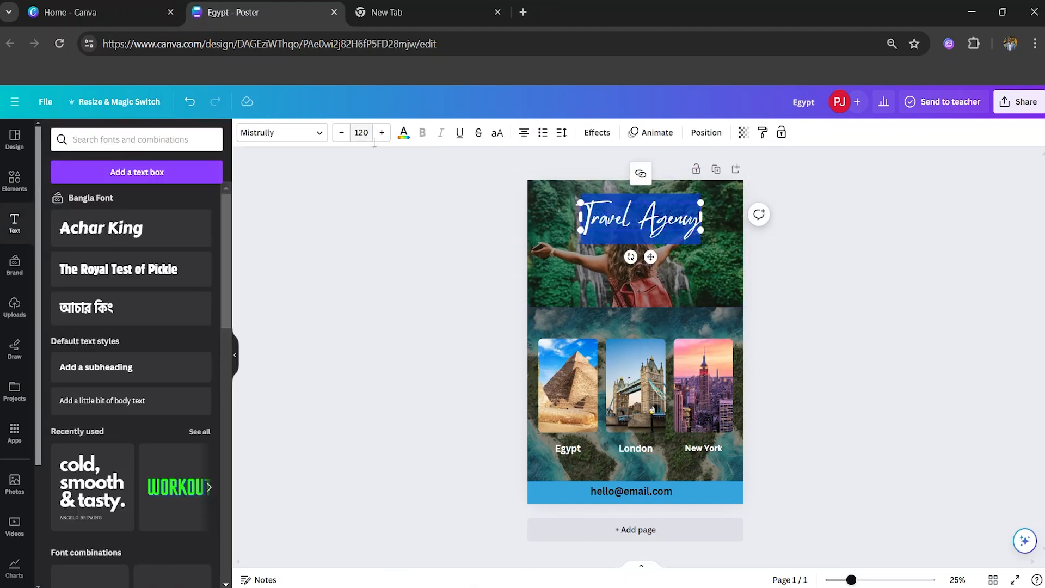
{"action": "left_click", "coordinate": [599, 133]}
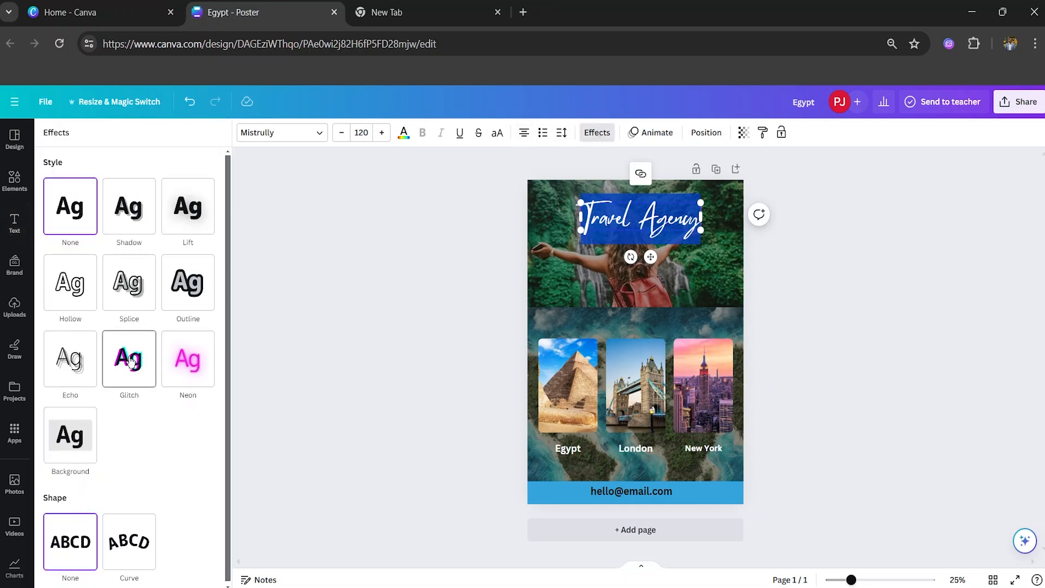
{"action": "left_click", "coordinate": [129, 360]}
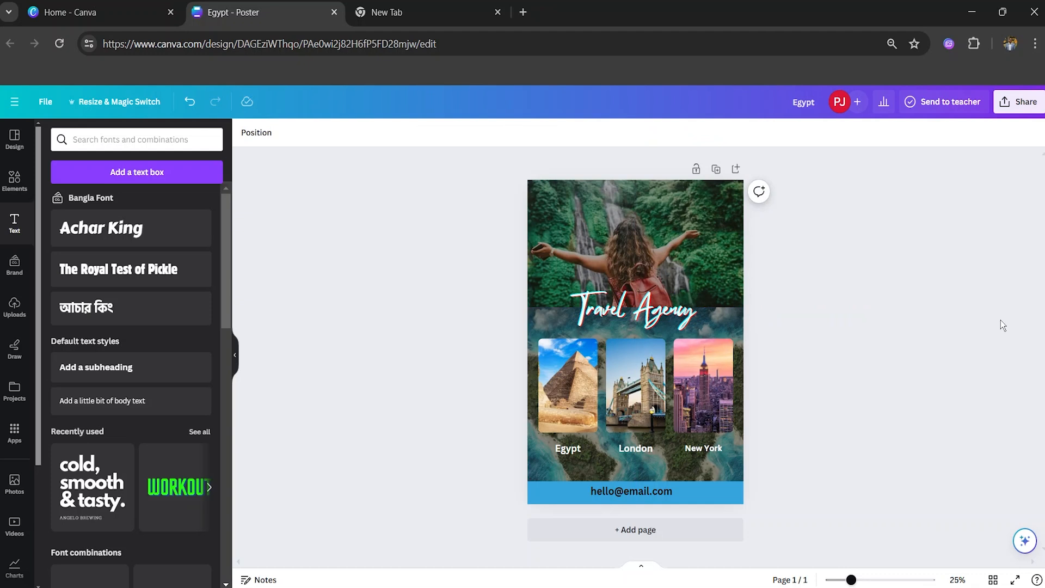
Step: Preview the finished poster in full screen and return to the editor
{"action": "left_click", "coordinate": [1015, 580]}
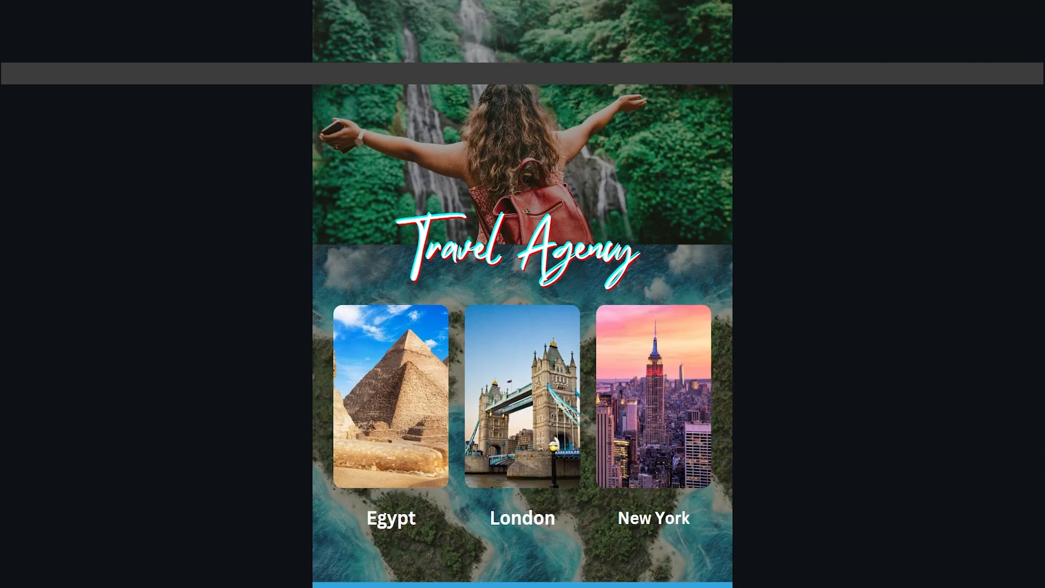
{"action": "key", "text": "Escape"}
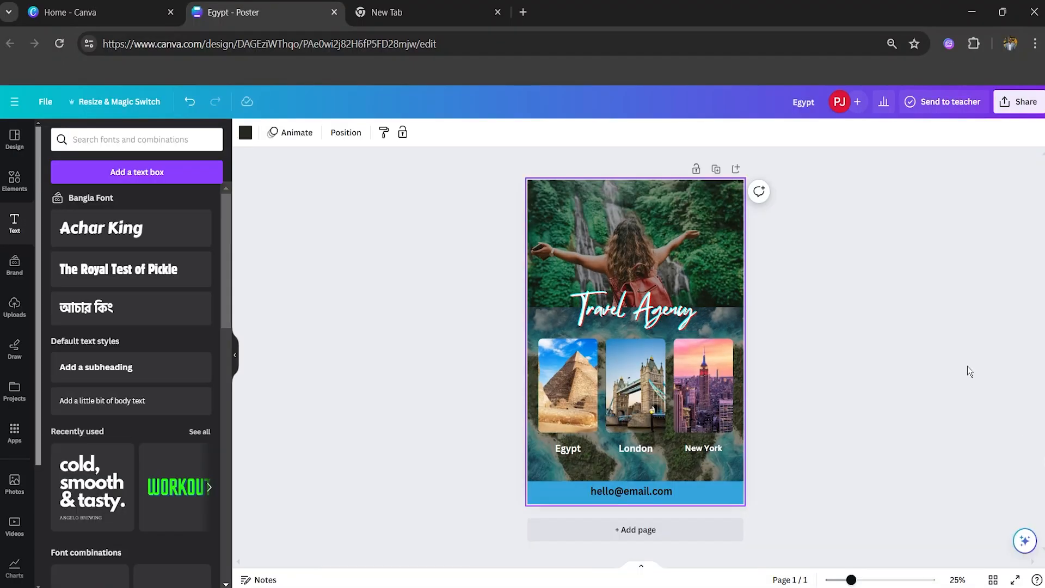
Step: Return to the Canva home page and create a new blank Instagram Post (Square) design
{"action": "left_click", "coordinate": [140, 11]}
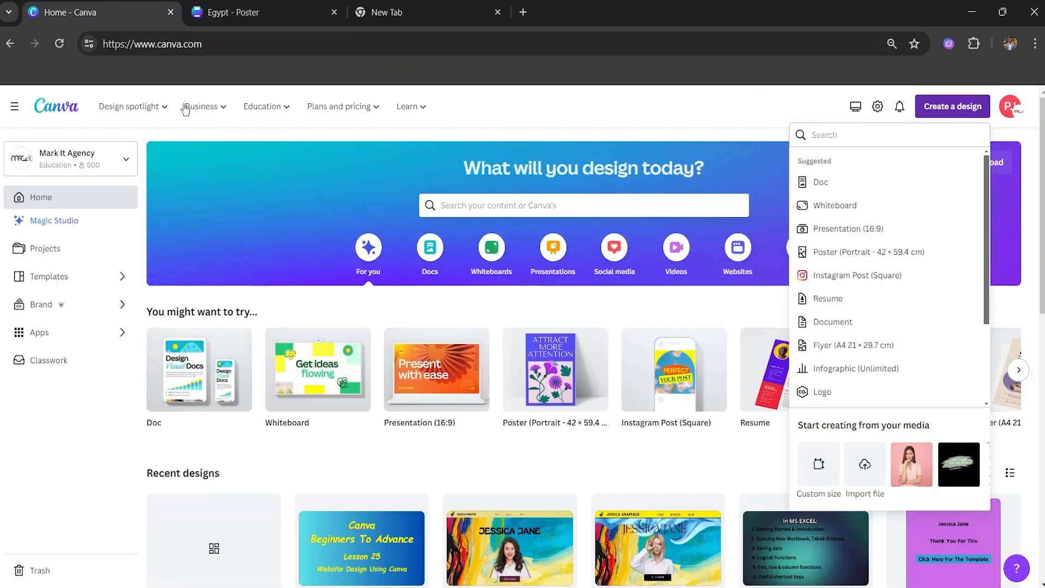
{"action": "left_click", "coordinate": [959, 107]}
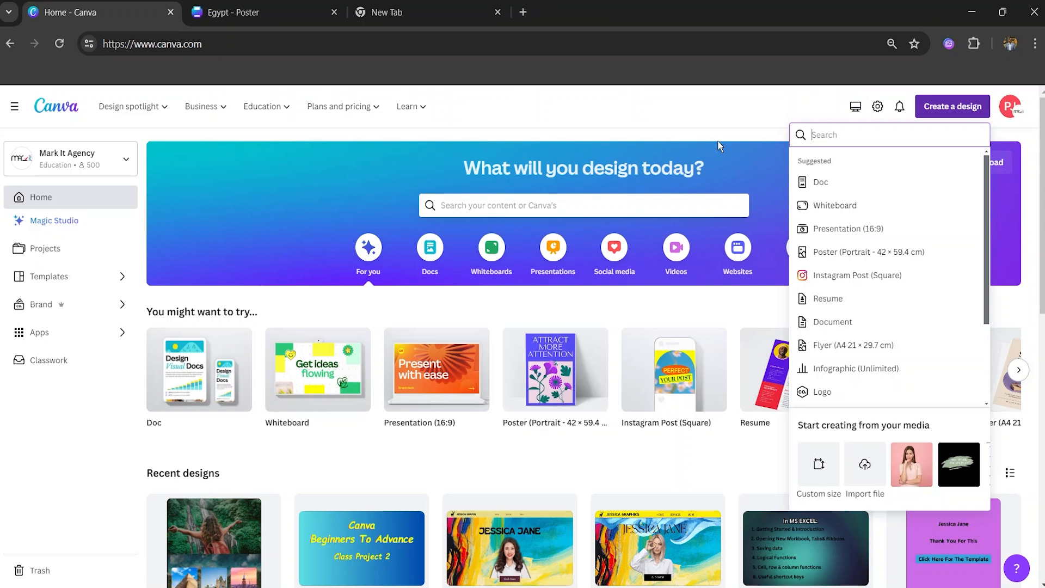
{"action": "left_click", "coordinate": [861, 278]}
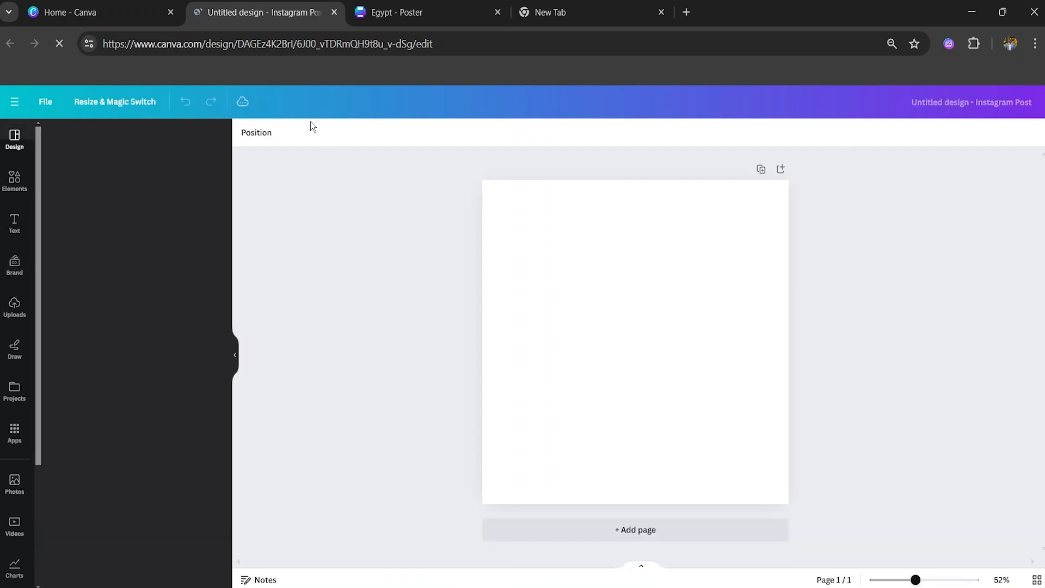
Step: Switch to the blank browser tab and search Google for "motivational quotes"
{"action": "left_click", "coordinate": [541, 13]}
{"action": "left_click", "coordinate": [492, 44]}
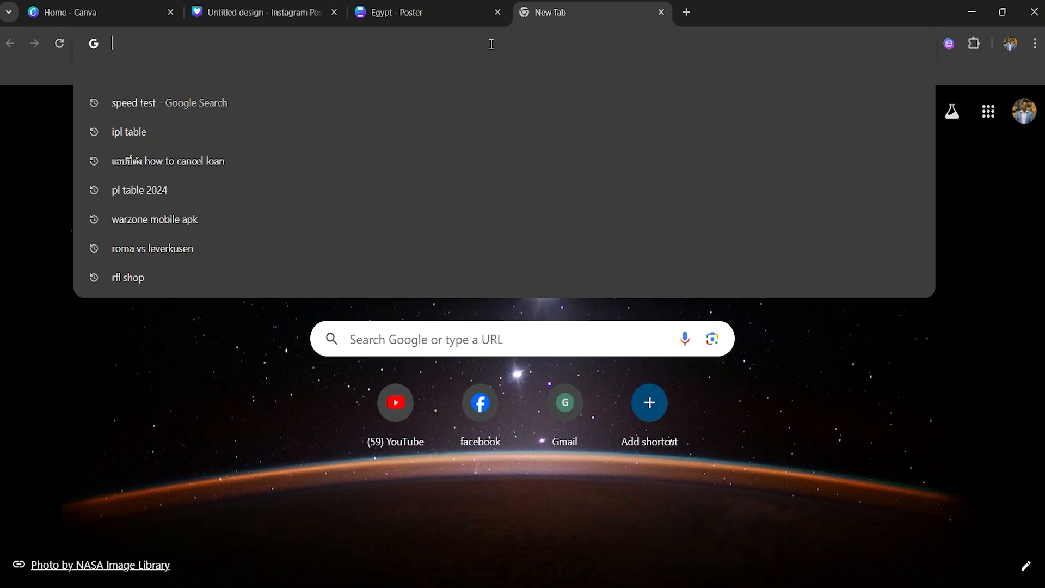
{"action": "type", "text": "motiva"}
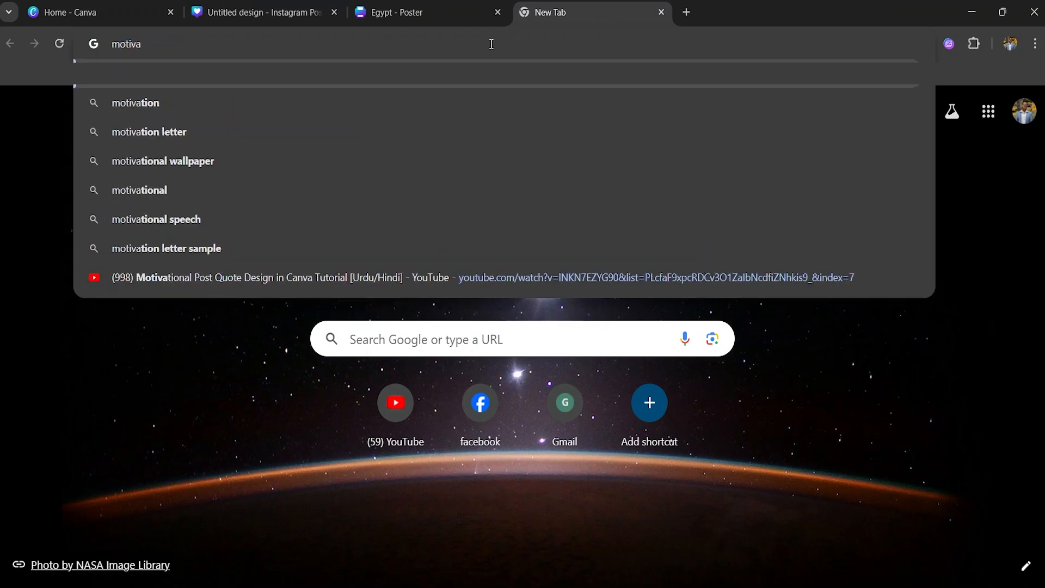
{"action": "type", "text": "tioanl"}
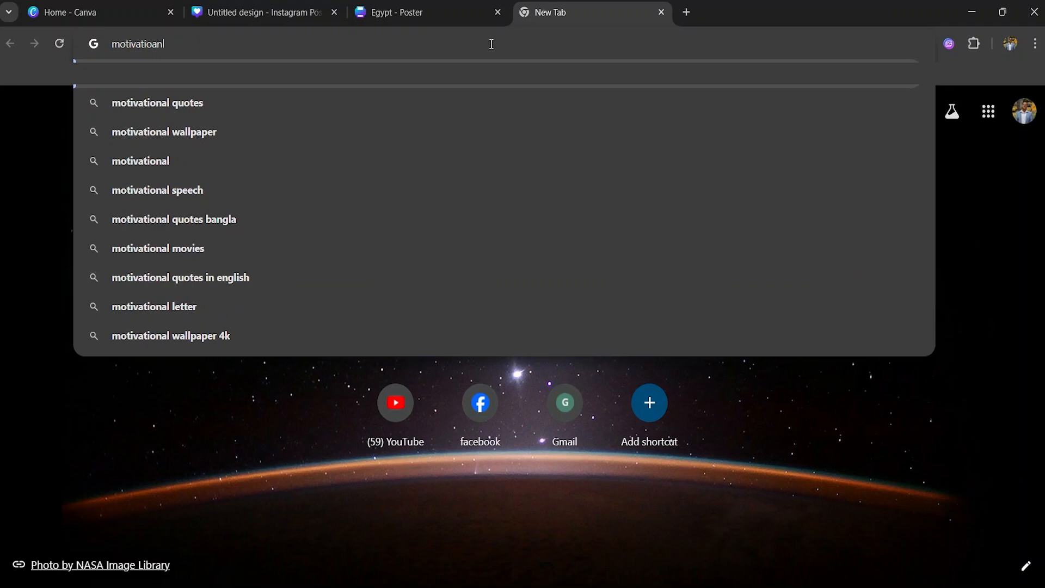
{"action": "left_click", "coordinate": [406, 106]}
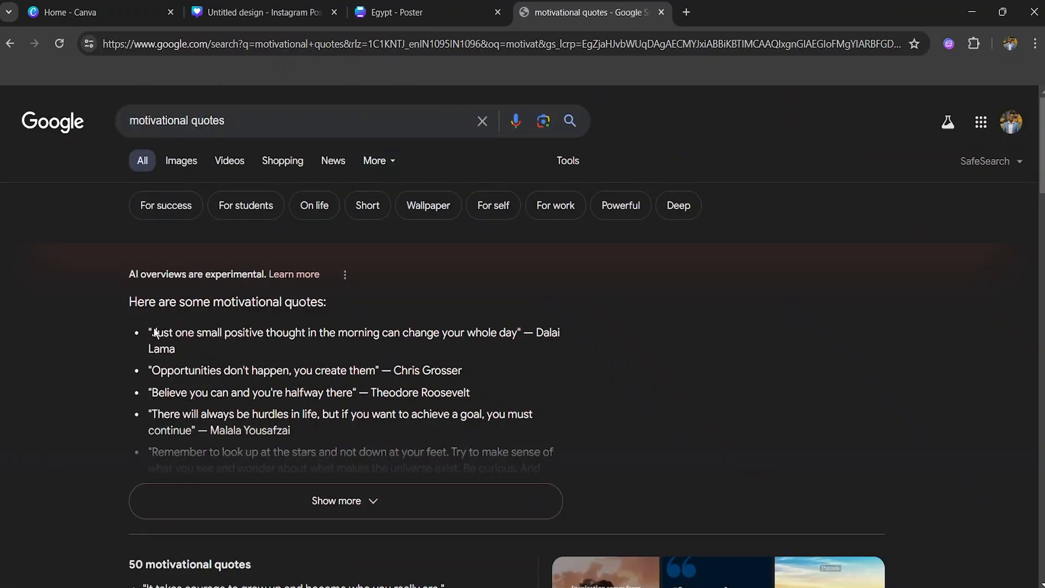
Step: Copy the first listed quote, "Just one small positive thought in the morning can change your whole day", including its Dalai Lama attribution
{"action": "left_click_drag", "start_coordinate": [150, 334], "coordinate": [530, 348]}
{"action": "right_click", "coordinate": [530, 348]}
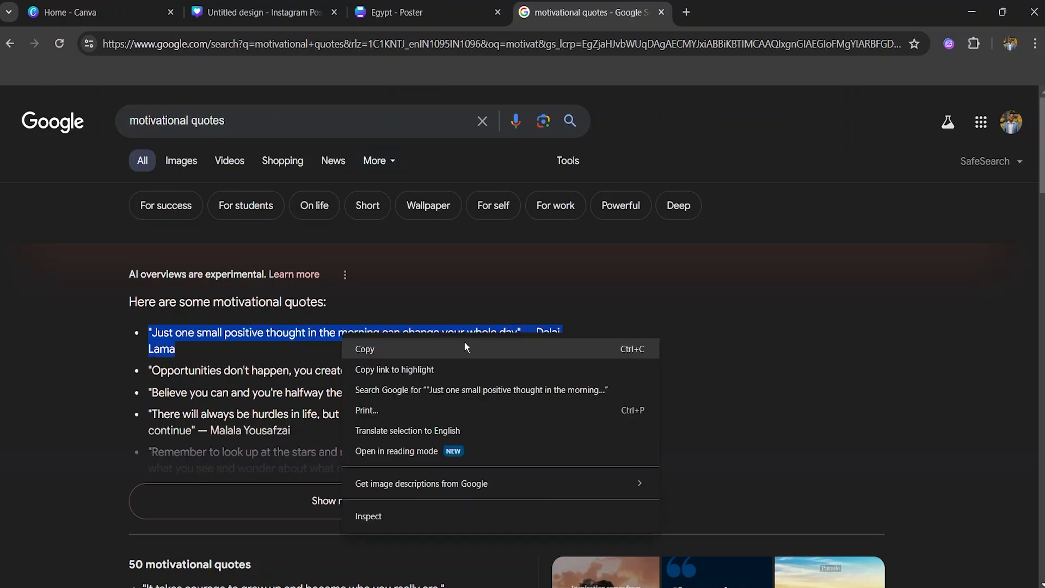
{"action": "left_click", "coordinate": [447, 355]}
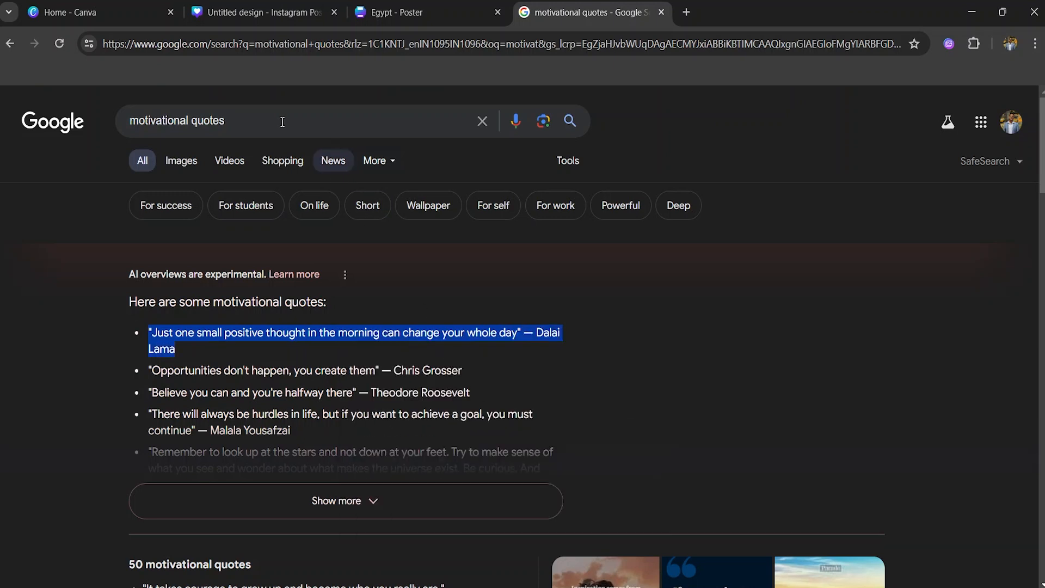
Step: Return to the blank Instagram post in Canva and set its page background to Royal blue #5271ff
{"action": "left_click", "coordinate": [275, 12]}
{"action": "left_click", "coordinate": [14, 180]}
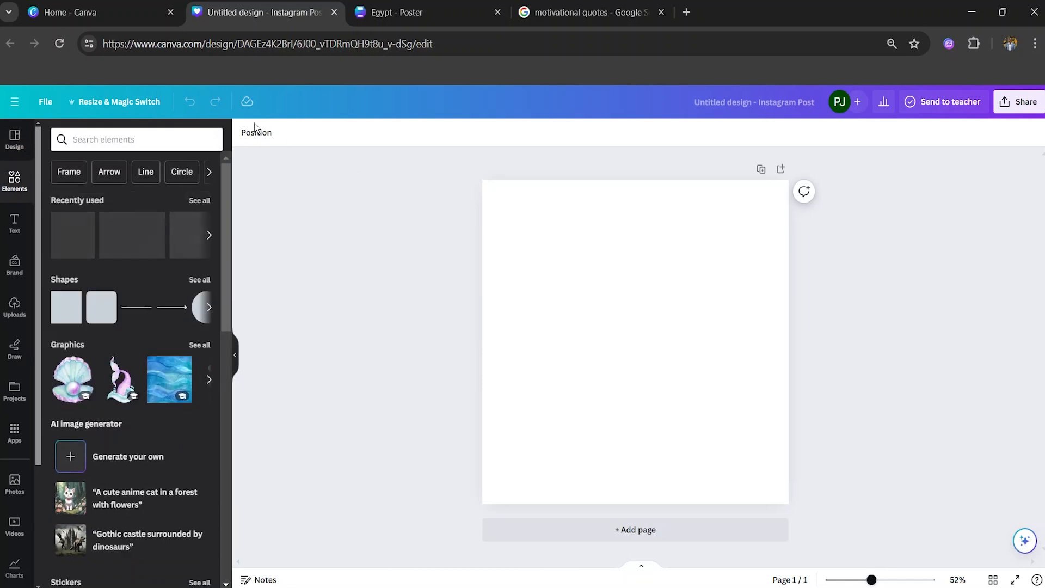
{"action": "left_click", "coordinate": [510, 264]}
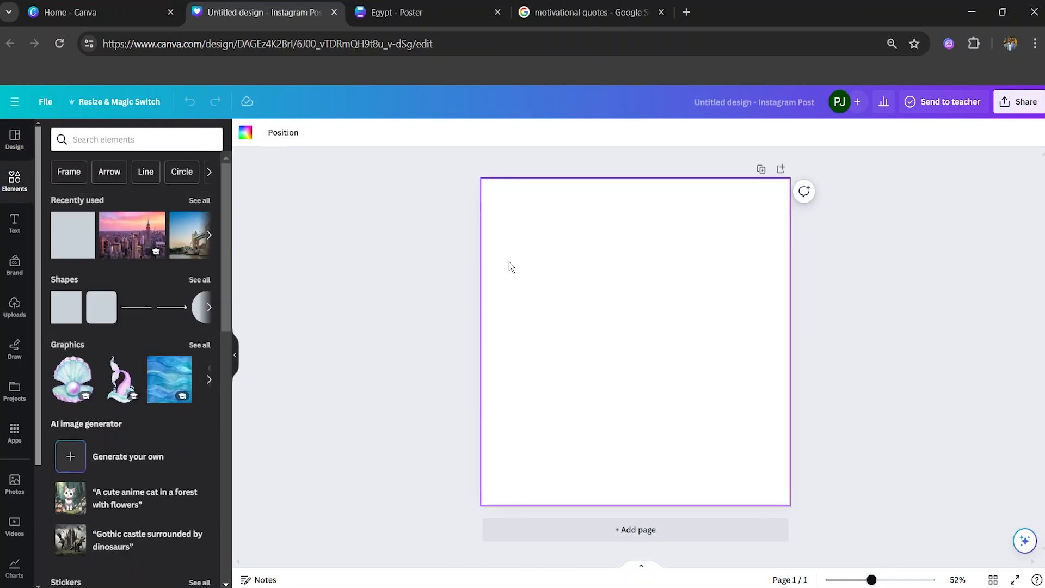
{"action": "left_click", "coordinate": [246, 132]}
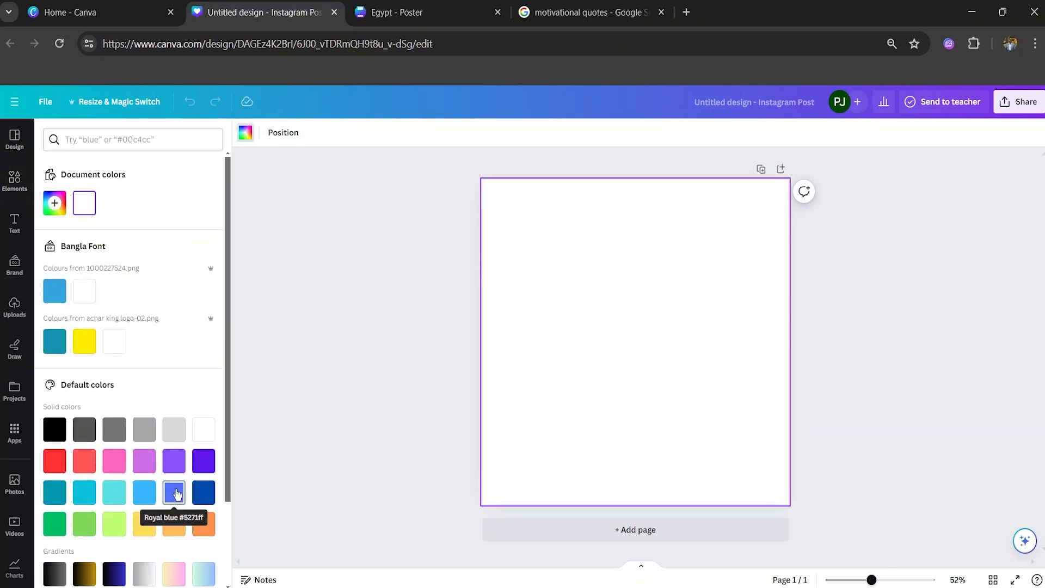
{"action": "scroll", "coordinate": [163, 495], "scroll_direction": "down", "scroll_amount": 2}
{"action": "left_click", "coordinate": [170, 388]}
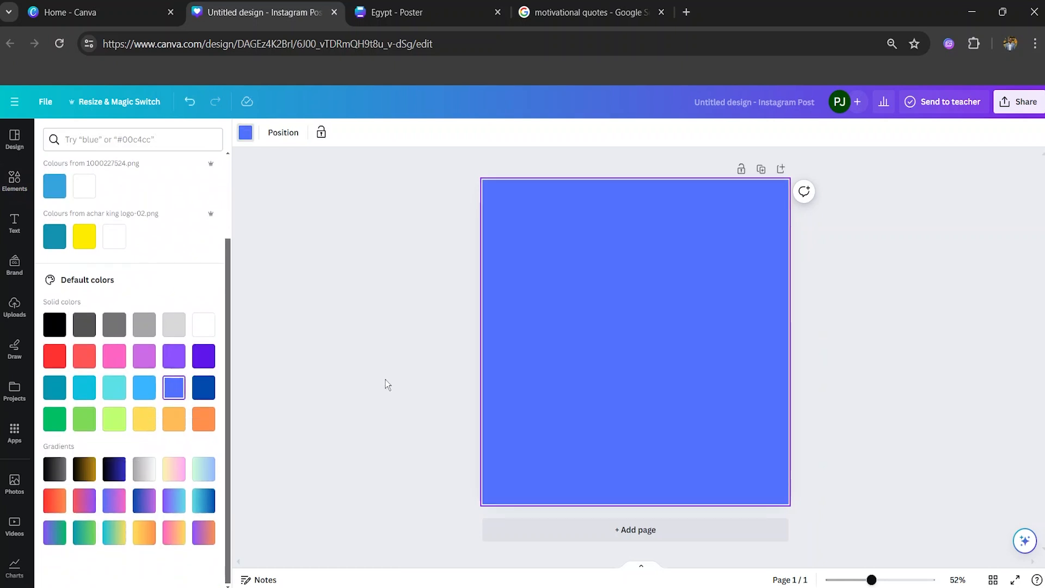
{"action": "left_click", "coordinate": [373, 387]}
Step: Search the elements for "table" and insert the photo of the wooden tabletop plank
{"action": "left_click", "coordinate": [99, 141]}
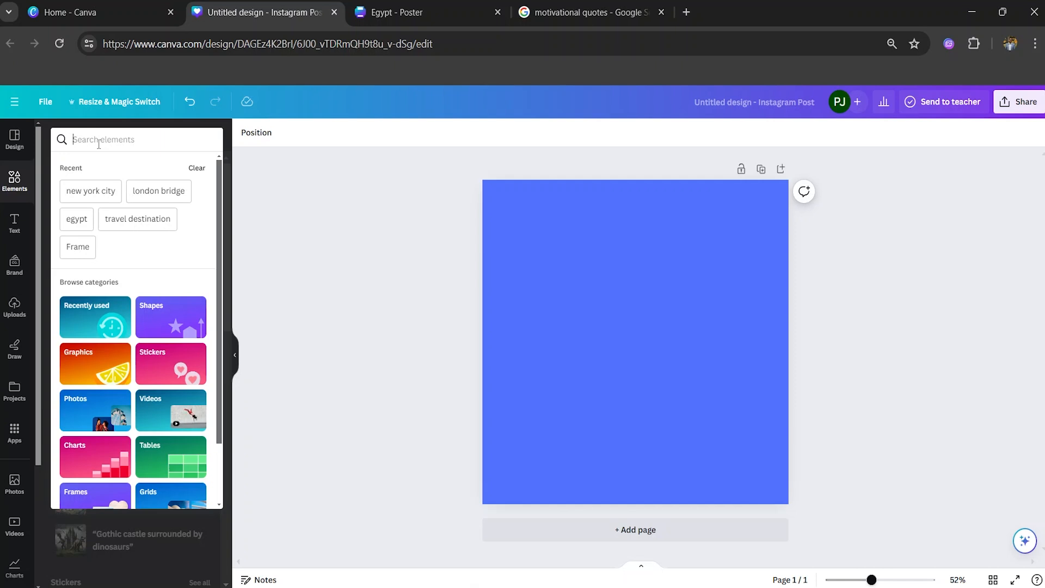
{"action": "type", "text": "table"}
{"action": "key", "text": "Return"}
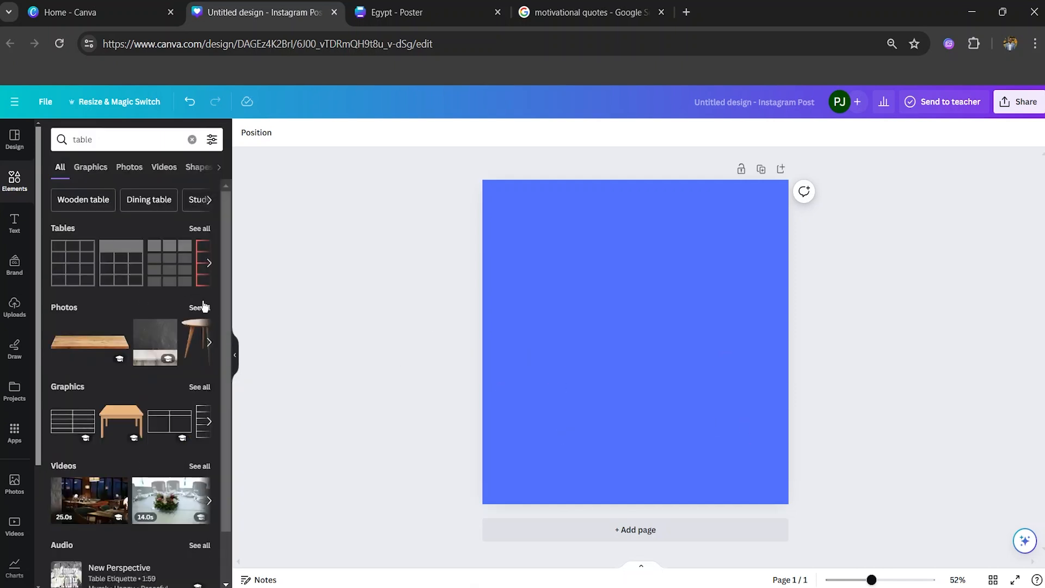
{"action": "left_click", "coordinate": [103, 346]}
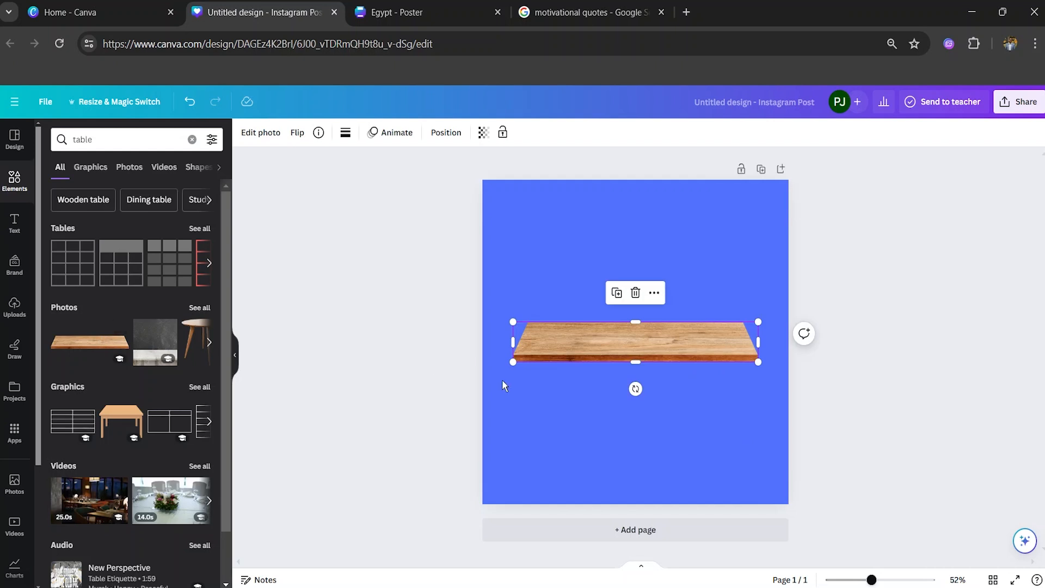
Step: Enlarge the wooden tabletop beyond the page width and align it with the page's bottom edge
{"action": "left_click_drag", "start_coordinate": [567, 345], "coordinate": [432, 475]}
{"action": "left_click_drag", "start_coordinate": [753, 420], "coordinate": [852, 523]}
{"action": "left_click_drag", "start_coordinate": [651, 415], "coordinate": [651, 474]}
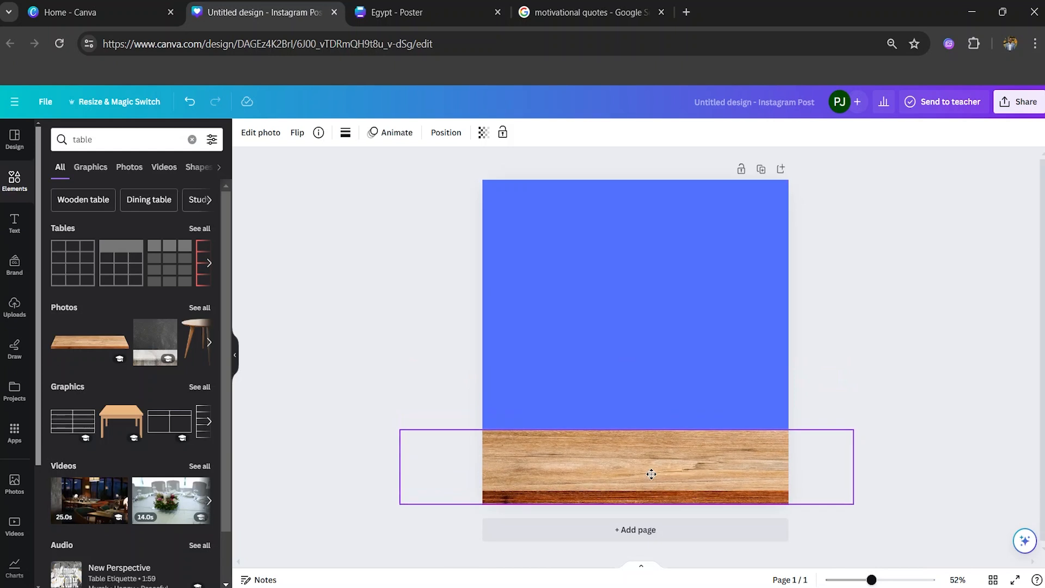
{"action": "left_click", "coordinate": [364, 408]}
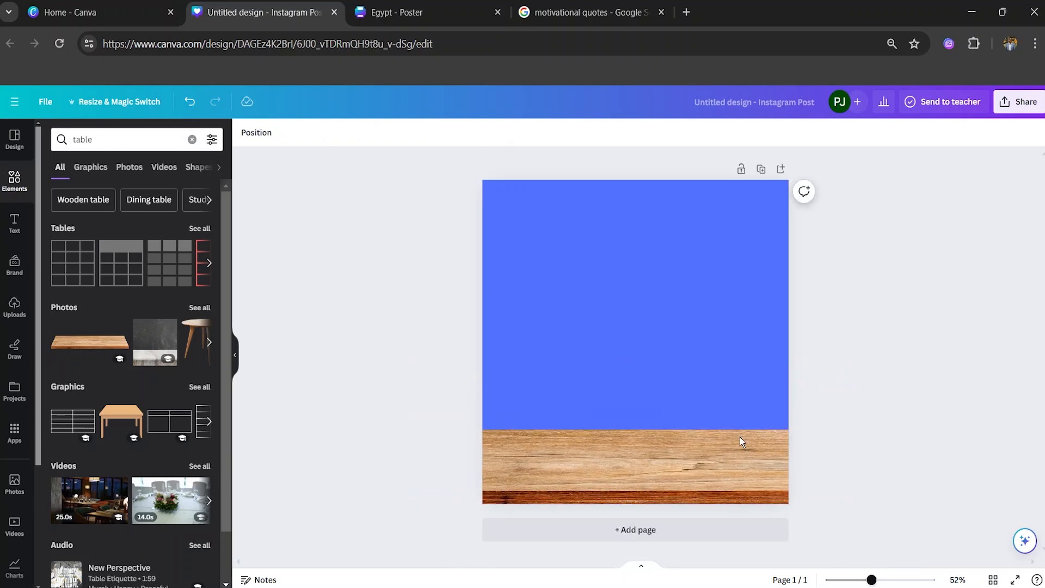
{"action": "left_click", "coordinate": [636, 458]}
{"action": "left_click", "coordinate": [319, 393]}
Step: Search the elements for "roads" and insert the photo of a straight road with double yellow lines under a sunset sky
{"action": "left_click", "coordinate": [191, 139]}
{"action": "type", "text": "roads"}
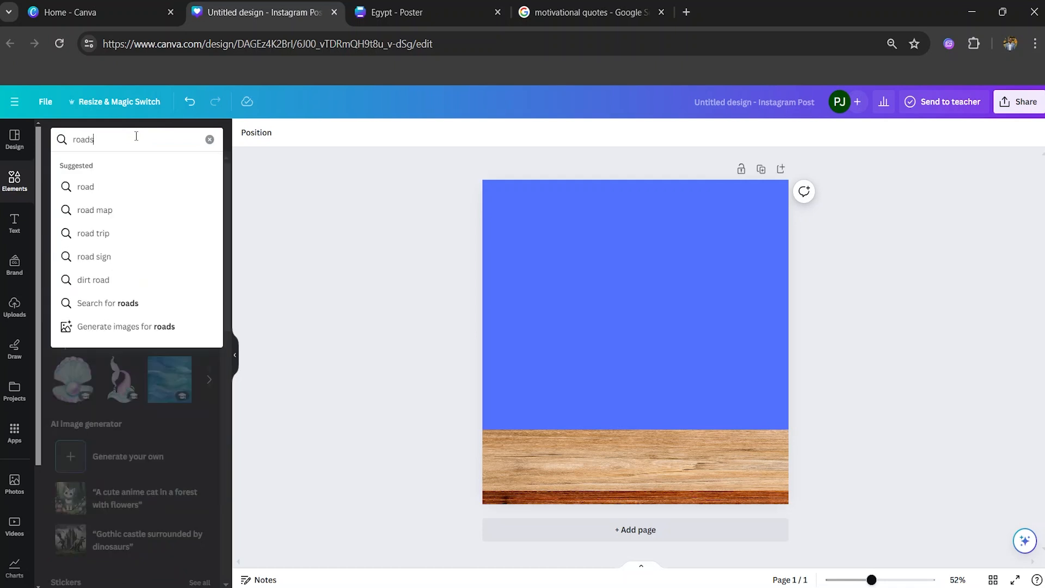
{"action": "left_click", "coordinate": [117, 185]}
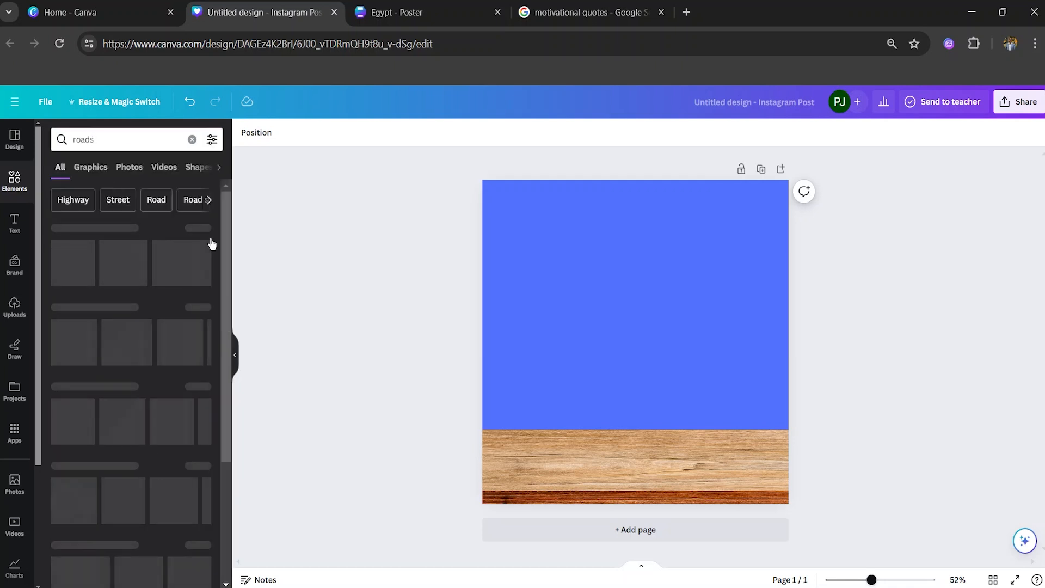
{"action": "left_click", "coordinate": [156, 344]}
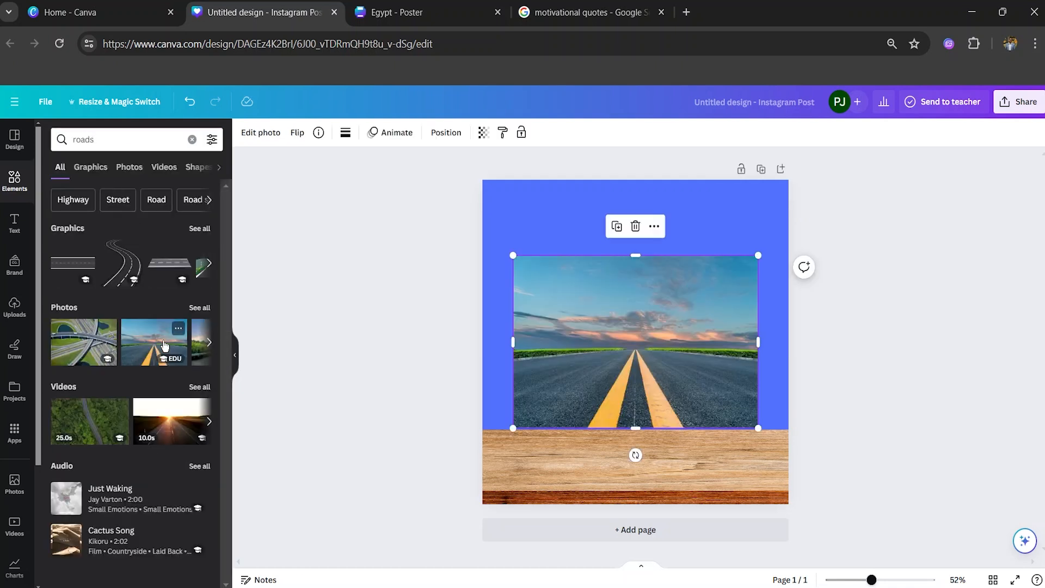
Step: Enlarge the road photo beyond the page width and centre it to cover the page from the top edge down to the tabletop
{"action": "left_click_drag", "start_coordinate": [637, 364], "coordinate": [636, 351]}
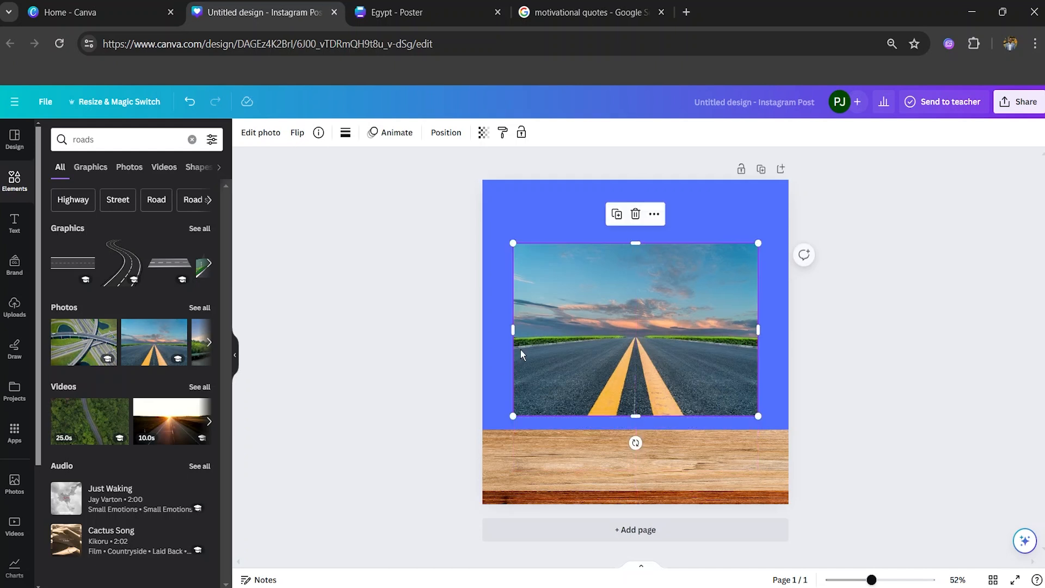
{"action": "left_click_drag", "start_coordinate": [514, 418], "coordinate": [477, 442]}
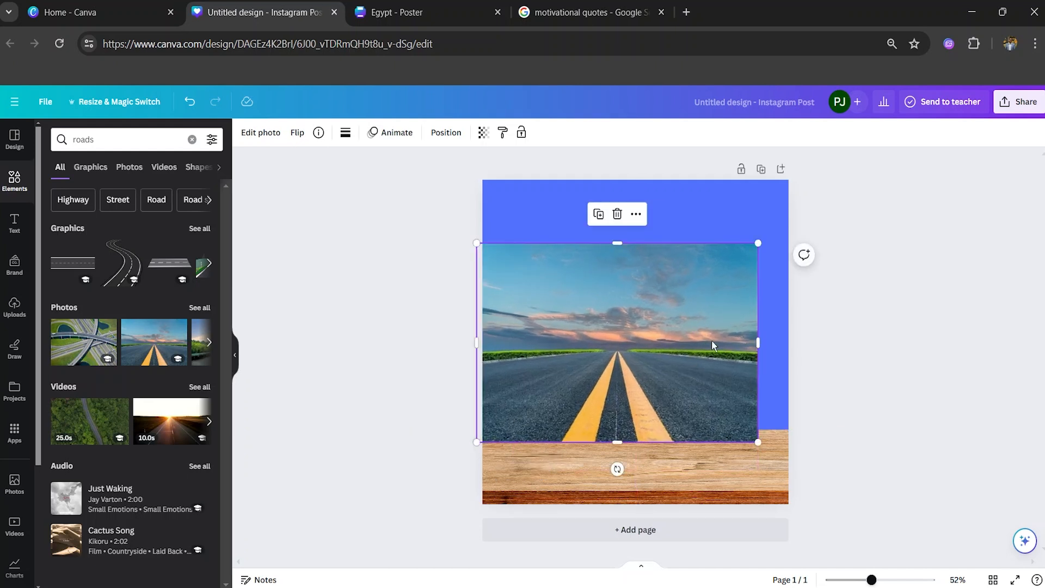
{"action": "left_click_drag", "start_coordinate": [758, 243], "coordinate": [832, 159]}
{"action": "left_click_drag", "start_coordinate": [721, 256], "coordinate": [696, 255]}
{"action": "left_click", "coordinate": [950, 285]}
Step: Send the road photo to the back so that it sits behind the wooden tabletop
{"action": "right_click", "coordinate": [628, 387]}
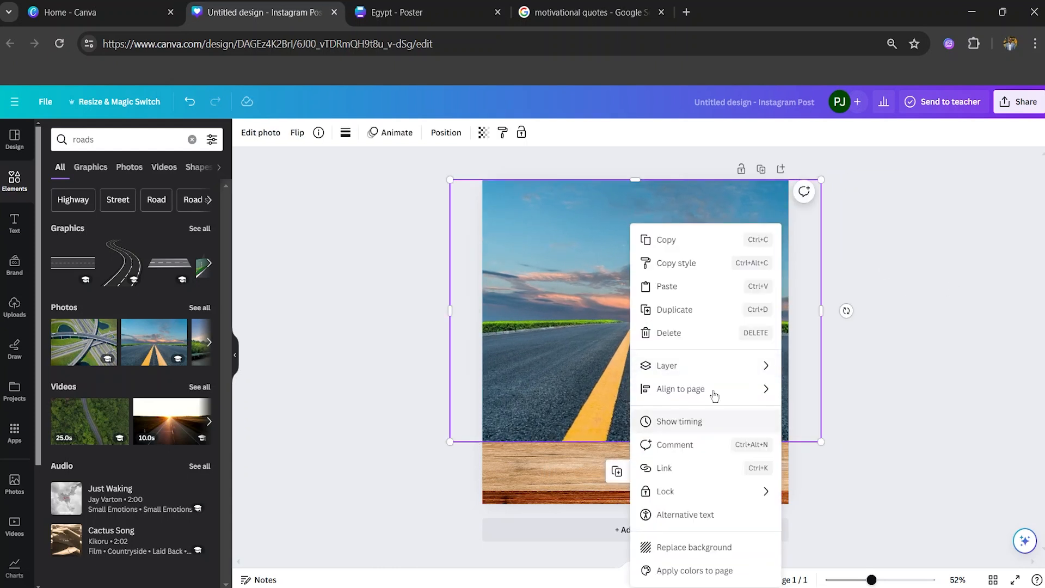
{"action": "mouse_move", "coordinate": [717, 366]}
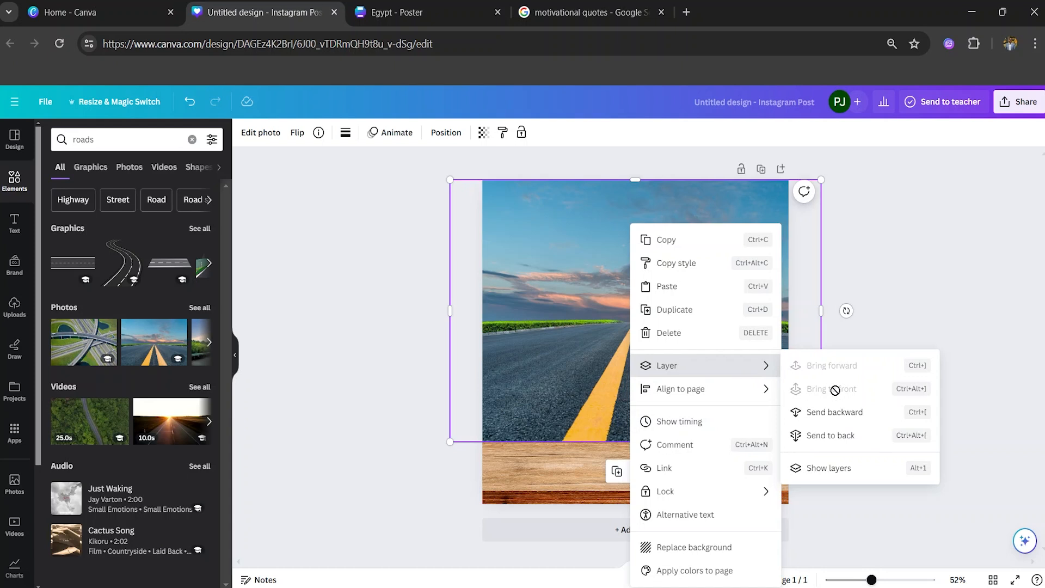
{"action": "left_click", "coordinate": [832, 436]}
{"action": "left_click", "coordinate": [950, 417]}
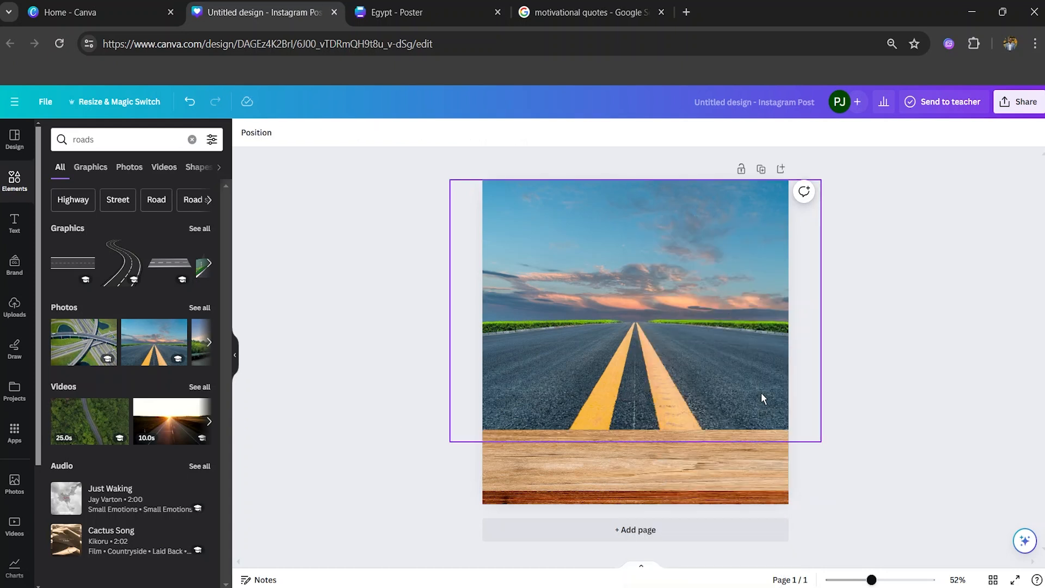
Step: Set the road photo's transparency to 67 to blend it with the blue background
{"action": "left_click", "coordinate": [635, 335]}
{"action": "left_click", "coordinate": [483, 132]}
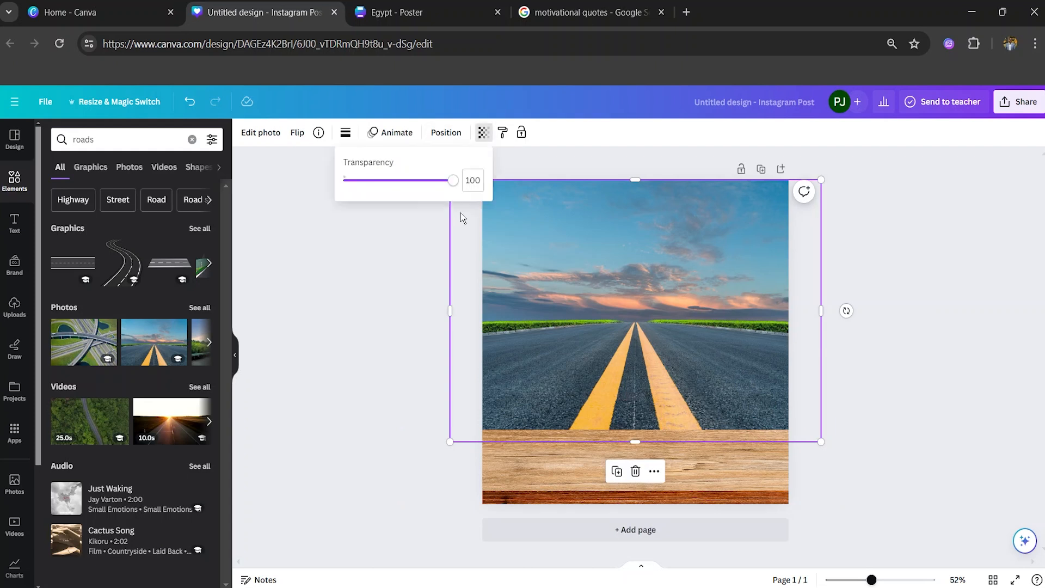
{"action": "left_click_drag", "start_coordinate": [453, 181], "coordinate": [417, 190]}
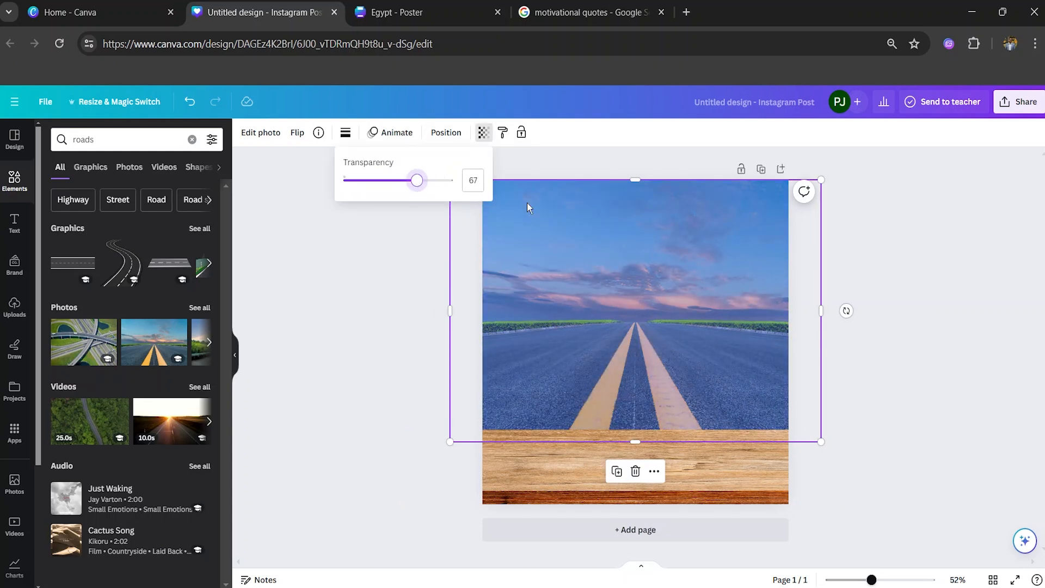
{"action": "left_click", "coordinate": [912, 284]}
Step: Set the wooden tabletop's transparency to 88
{"action": "left_click", "coordinate": [691, 479]}
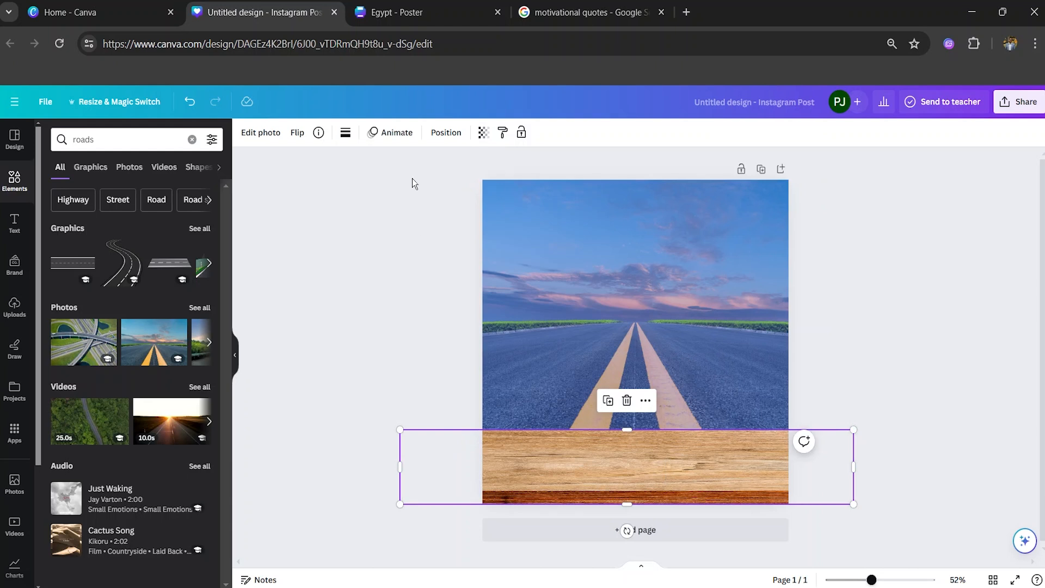
{"action": "left_click", "coordinate": [437, 137]}
{"action": "left_click", "coordinate": [484, 133]}
{"action": "left_click_drag", "start_coordinate": [434, 181], "coordinate": [441, 186]}
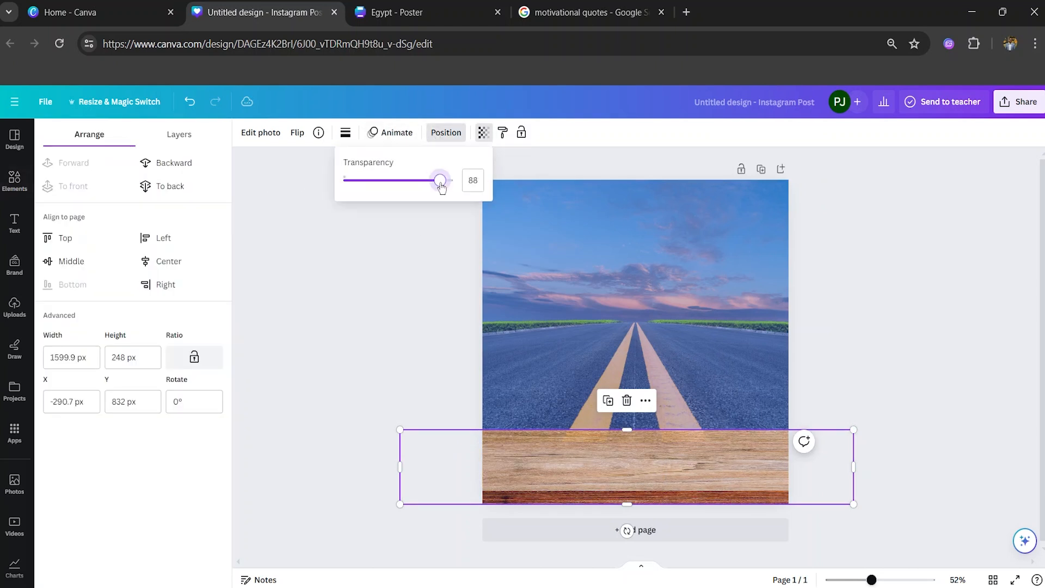
{"action": "left_click", "coordinate": [339, 342]}
{"action": "left_click", "coordinate": [932, 354]}
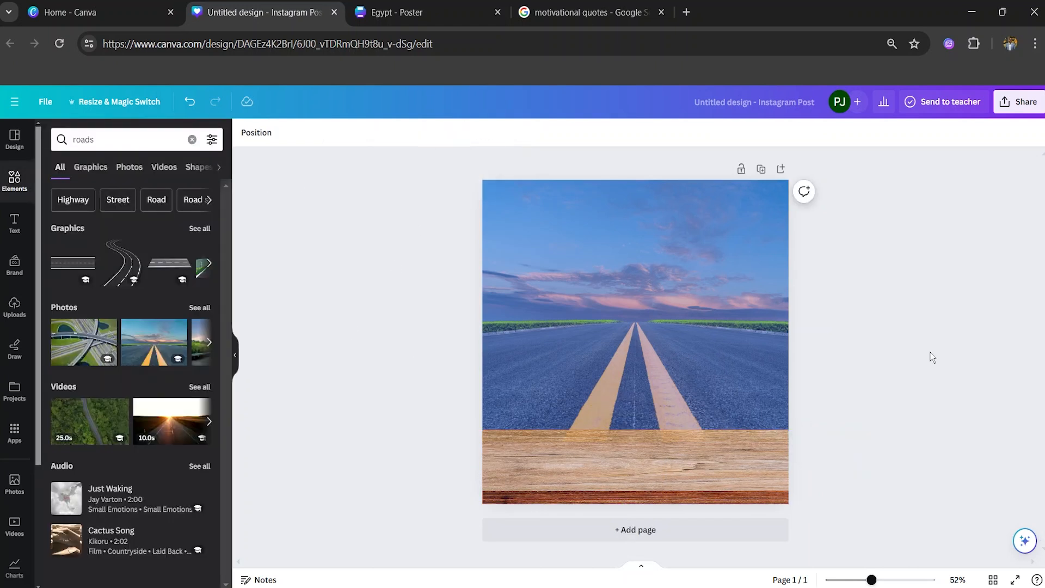
Step: Add a text box with the copied quote "Just one small positive thought in the morning can change your whole day" — Dalai Lama
{"action": "left_click", "coordinate": [15, 223]}
{"action": "left_click", "coordinate": [139, 171]}
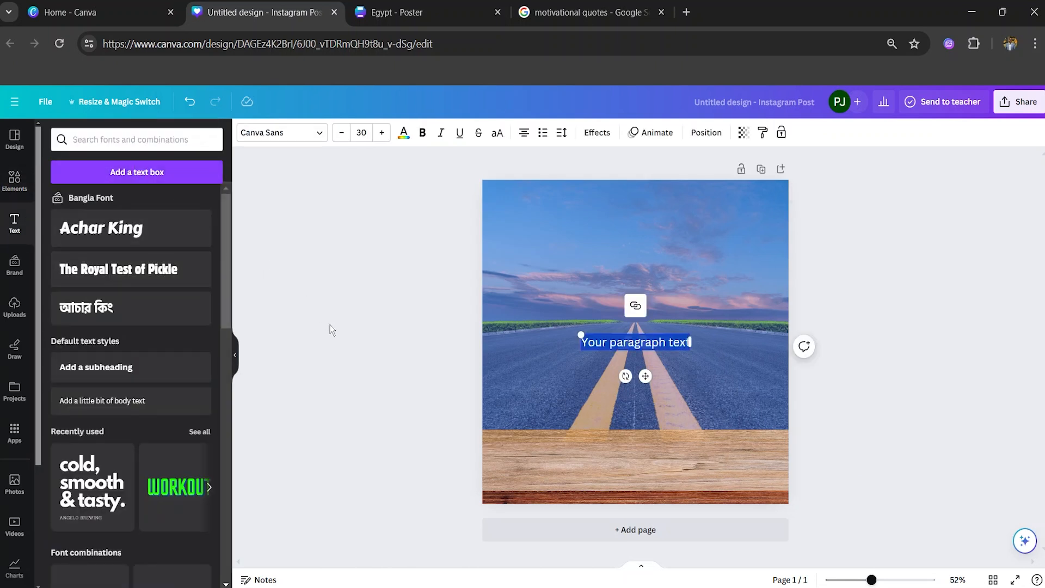
{"action": "type", "text": "\"Just one small positive thought in the morning can change your whole day\" — Dalai Lama"}
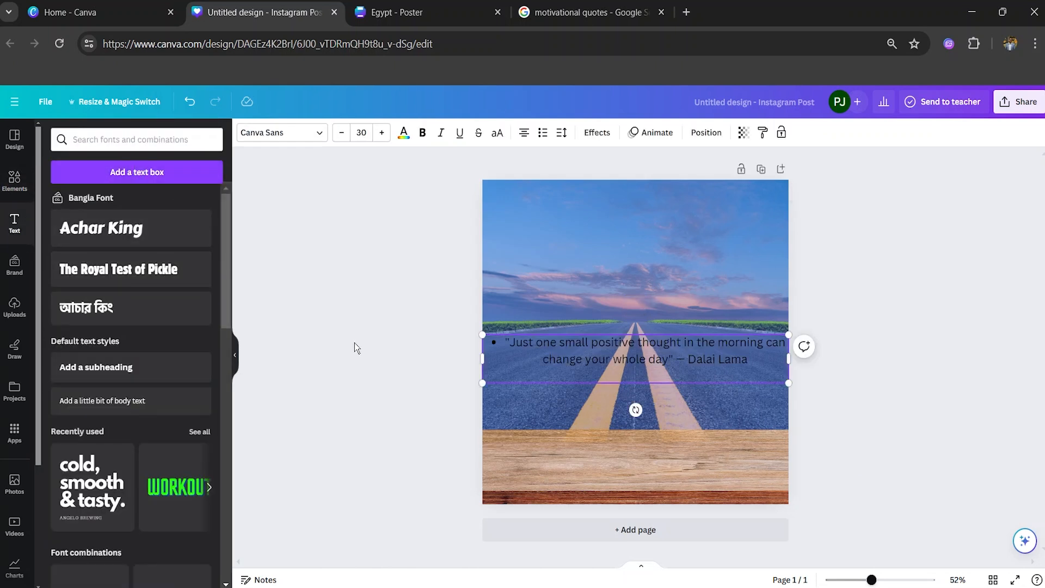
{"action": "left_click", "coordinate": [400, 341]}
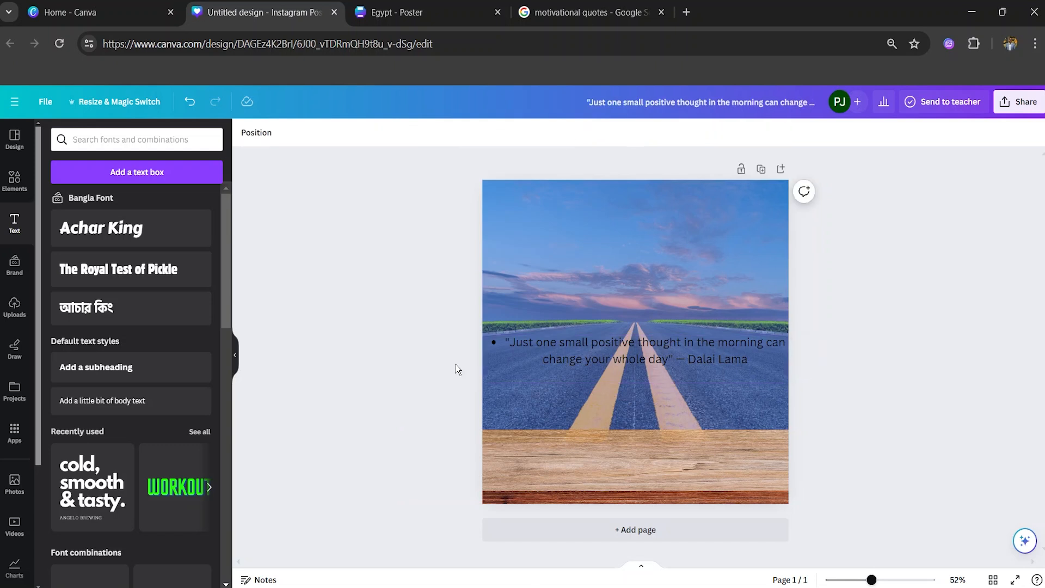
Step: Move the Dalai Lama attribution two lines below the quote, remove its leading dash, and select all the text in the box
{"action": "left_click", "coordinate": [673, 360]}
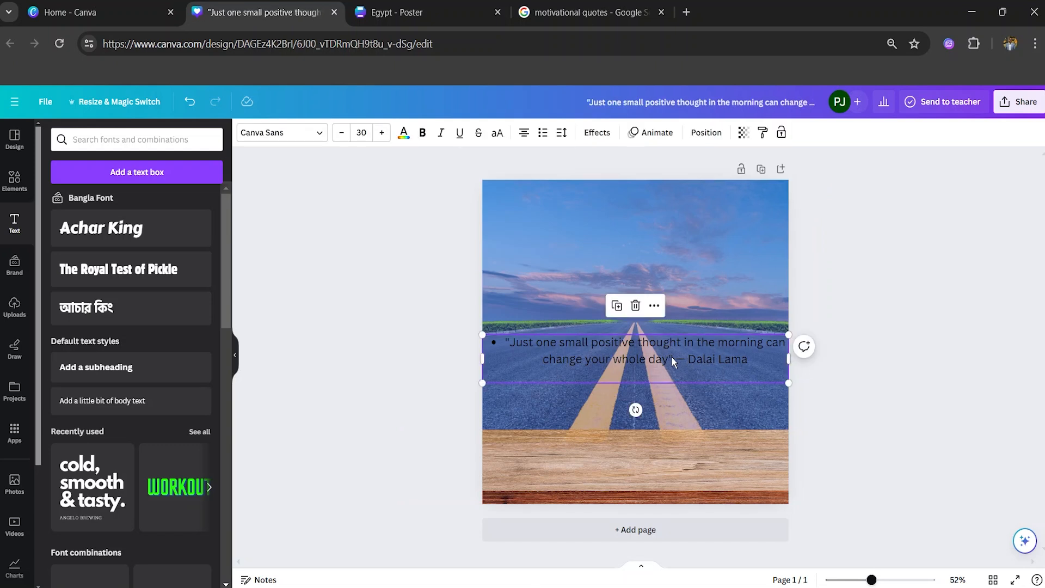
{"action": "left_click", "coordinate": [673, 358]}
{"action": "key", "text": "Return"}
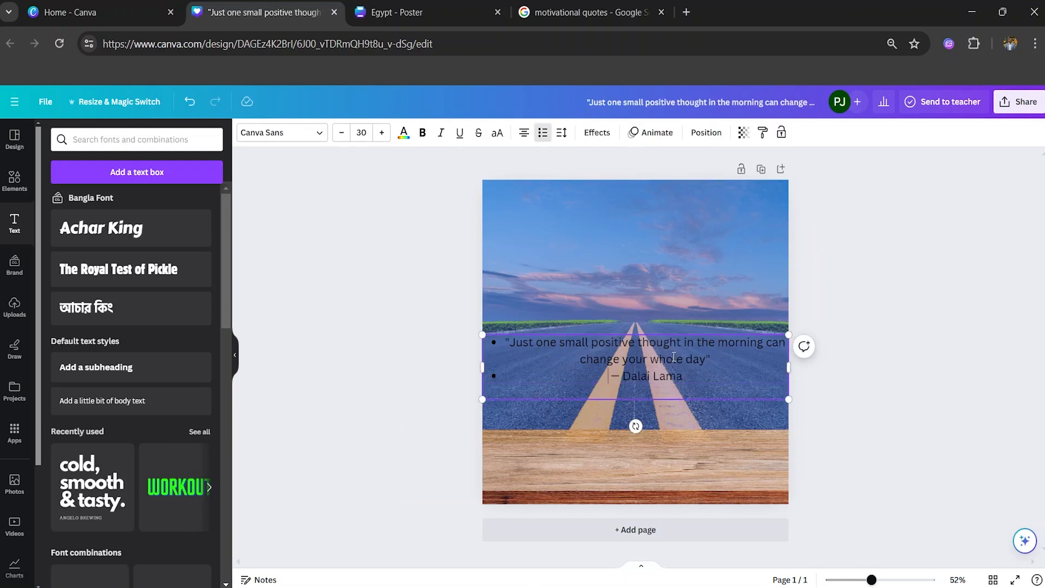
{"action": "key", "text": "Return"}
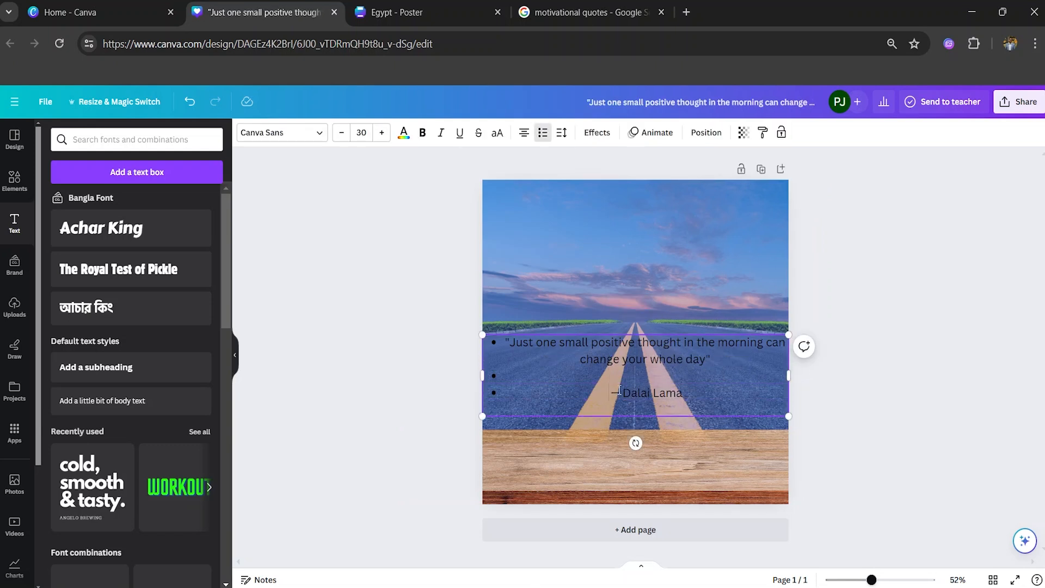
{"action": "key", "text": "Delete"}
{"action": "key", "text": "Delete"}
{"action": "key", "text": "ctrl+a"}
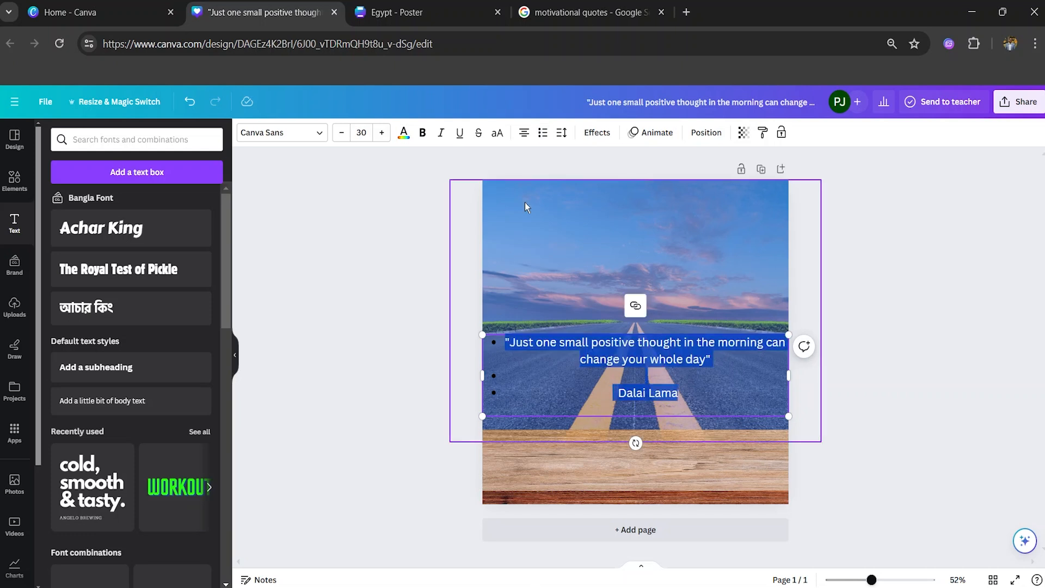
Step: Remove the list formatting from the quote text and move the text box up into the sky area
{"action": "left_click", "coordinate": [547, 136]}
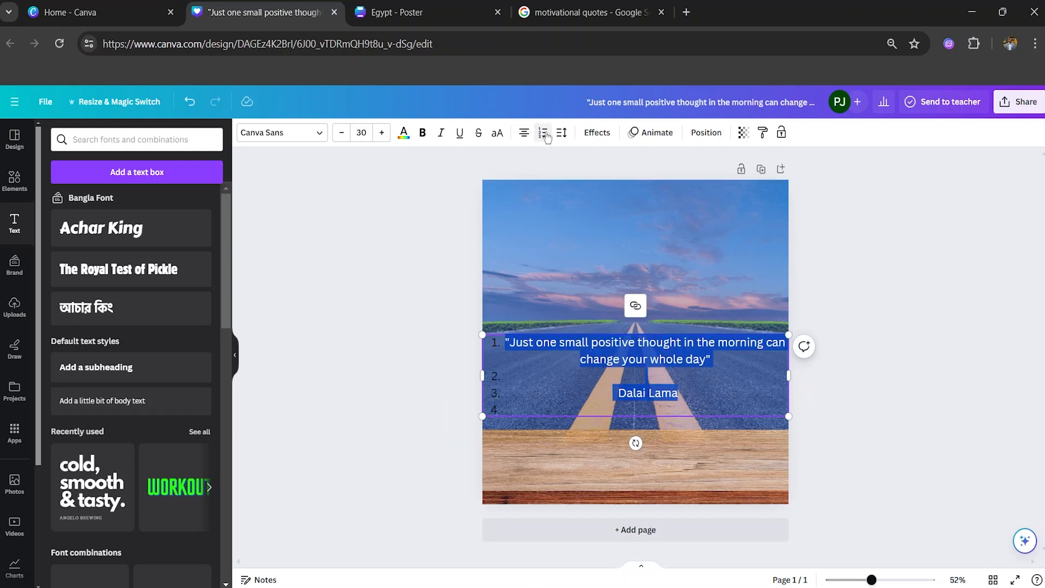
{"action": "left_click", "coordinate": [547, 136]}
{"action": "left_click", "coordinate": [278, 316]}
{"action": "left_click_drag", "start_coordinate": [638, 351], "coordinate": [637, 243]}
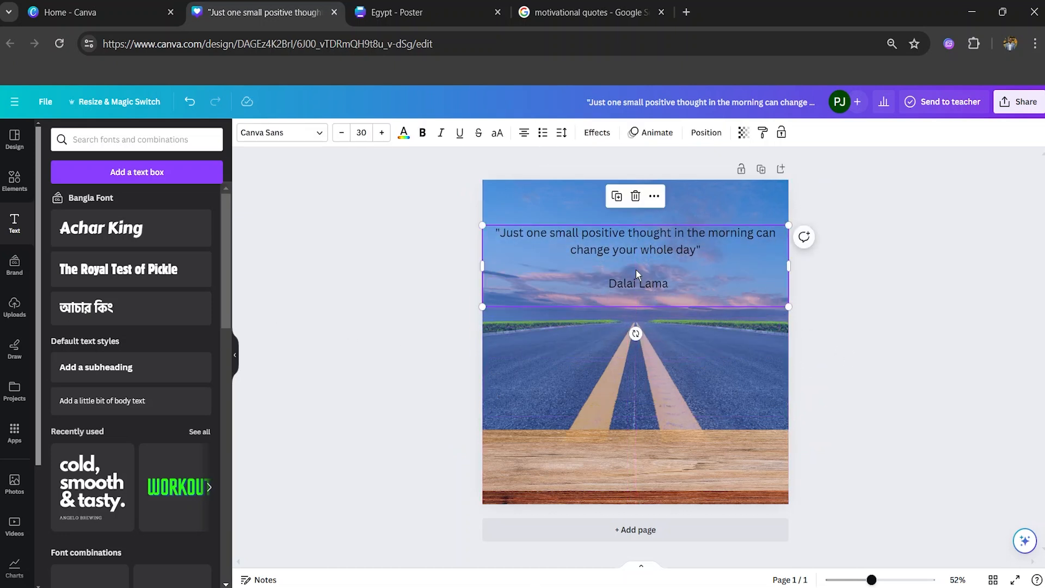
{"action": "key", "text": "ctrl+a"}
{"action": "left_click", "coordinate": [929, 290]}
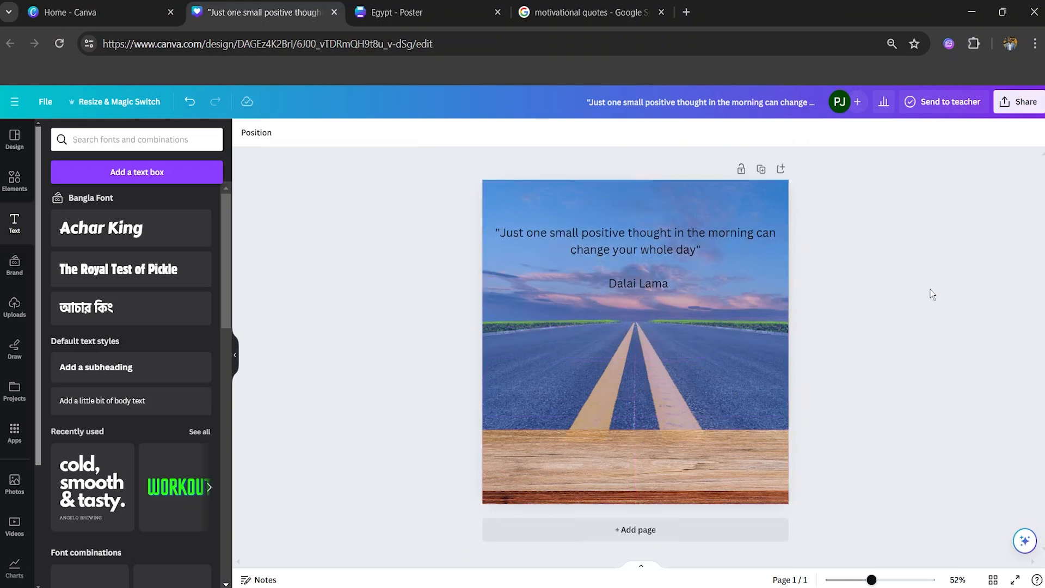
Step: Delete the Dalai Lama attribution and one of the blank lines beneath the quote in its text box
{"action": "left_click", "coordinate": [654, 288]}
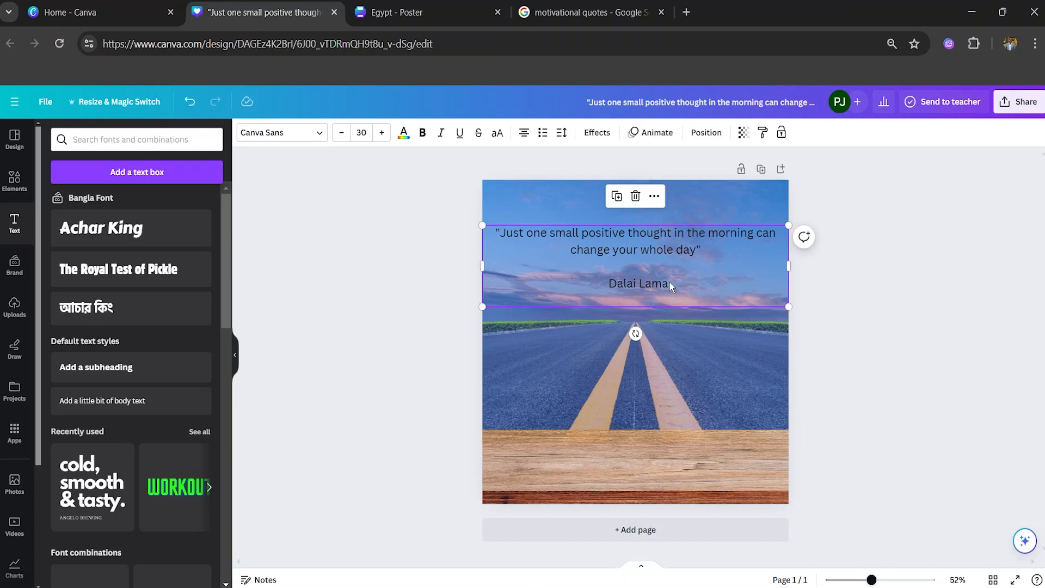
{"action": "left_click", "coordinate": [669, 282]}
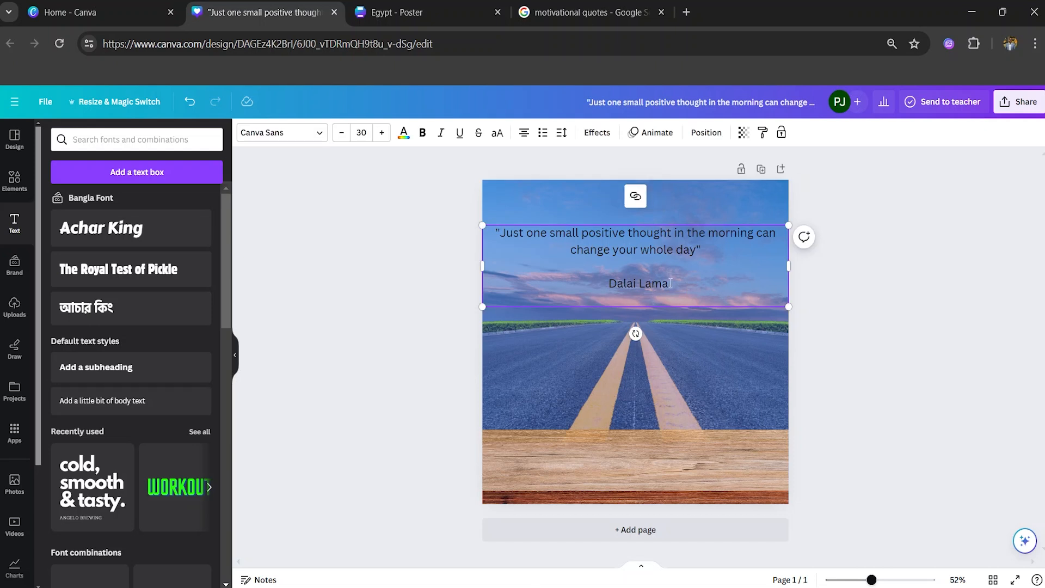
{"action": "left_click_drag", "start_coordinate": [605, 284], "coordinate": [674, 305]}
{"action": "key", "text": "BackSpace"}
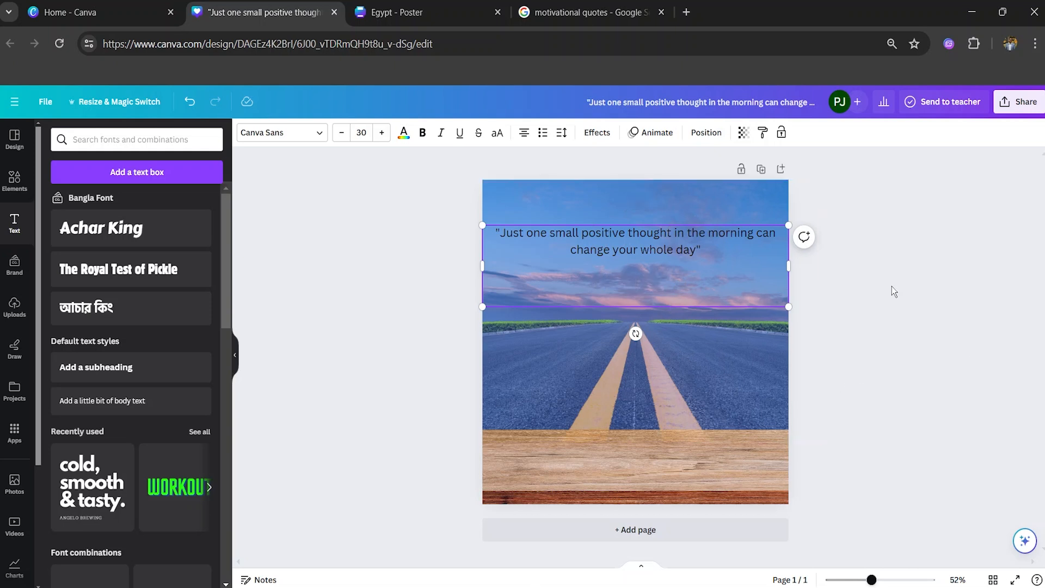
{"action": "key", "text": "BackSpace"}
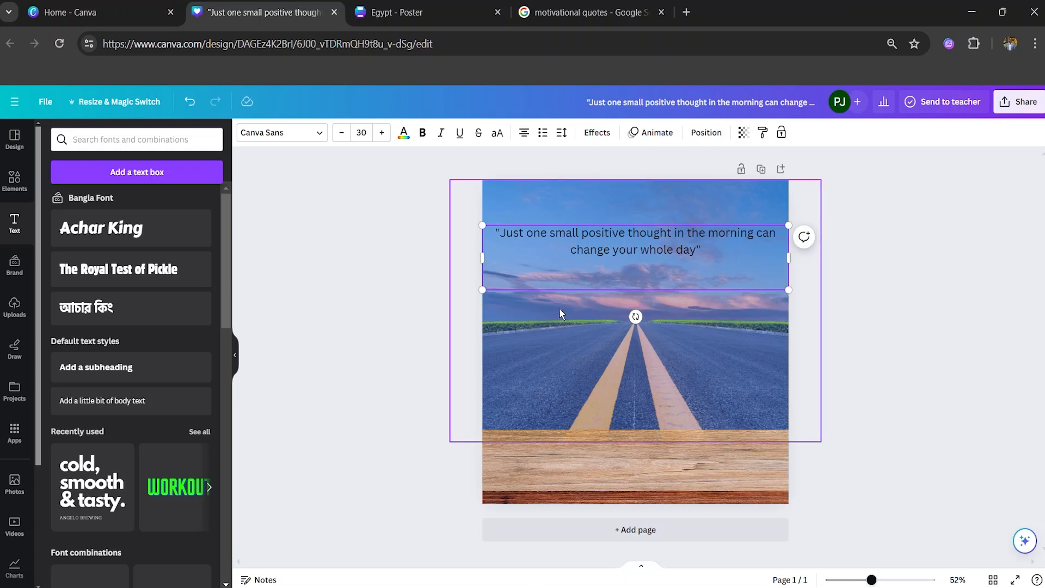
Step: Set the font of the whole quote to TAN Pearl
{"action": "key", "text": "ctrl+a"}
{"action": "left_click", "coordinate": [320, 132]}
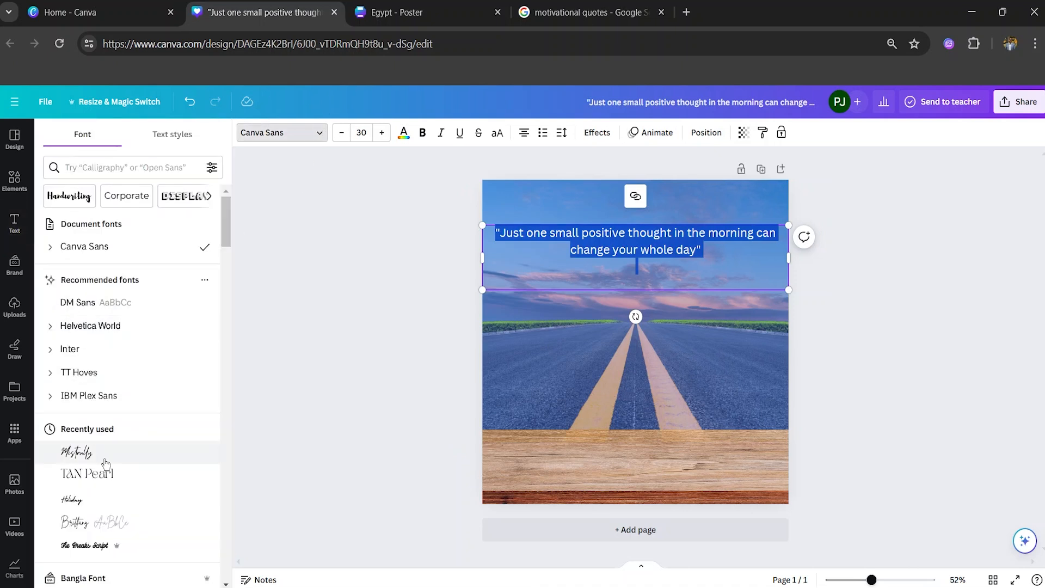
{"action": "left_click", "coordinate": [105, 462]}
{"action": "left_click", "coordinate": [137, 484]}
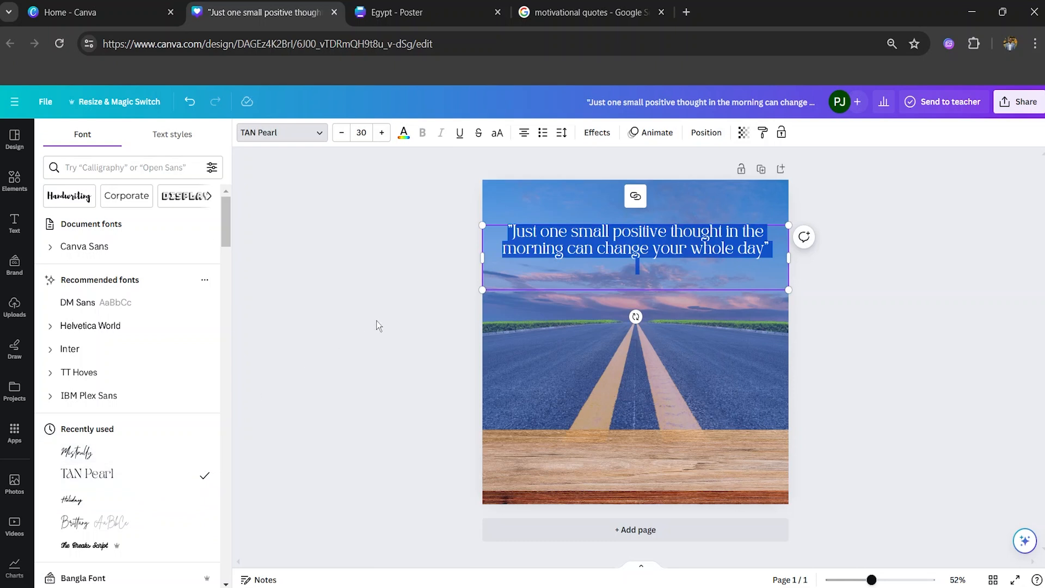
{"action": "left_click", "coordinate": [380, 326]}
Step: Try a light brown from the wooden tabletop's photo colors on the quote text
{"action": "left_click", "coordinate": [723, 238]}
{"action": "left_click", "coordinate": [723, 239]}
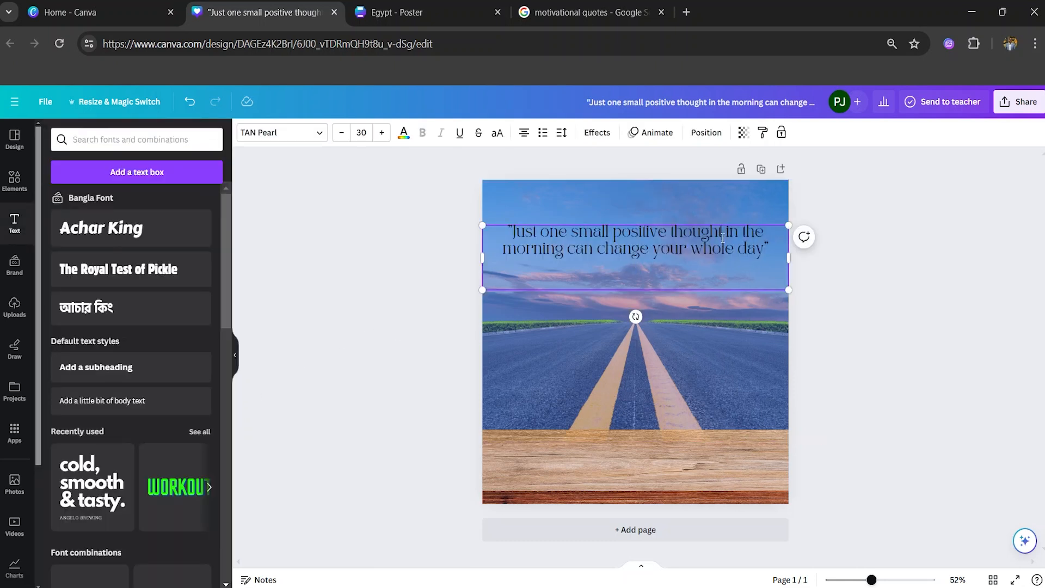
{"action": "key", "text": "ctrl+a"}
{"action": "left_click", "coordinate": [406, 132]}
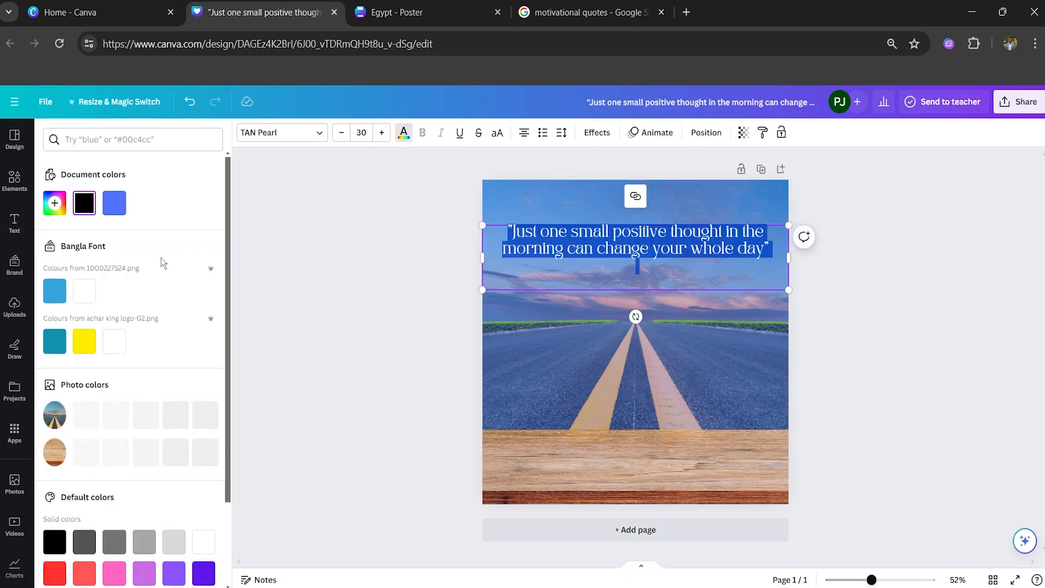
{"action": "scroll", "coordinate": [143, 365], "scroll_direction": "down", "scroll_amount": 3}
{"action": "left_click", "coordinate": [122, 360]}
{"action": "left_click", "coordinate": [332, 362]}
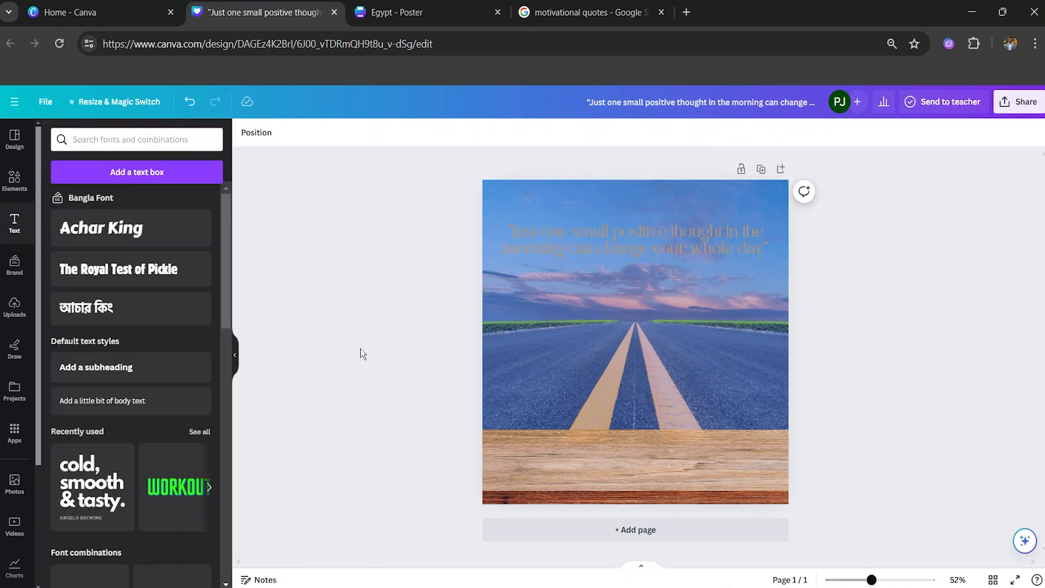
Step: Change the color of the whole quote to white
{"action": "double_click", "coordinate": [628, 240]}
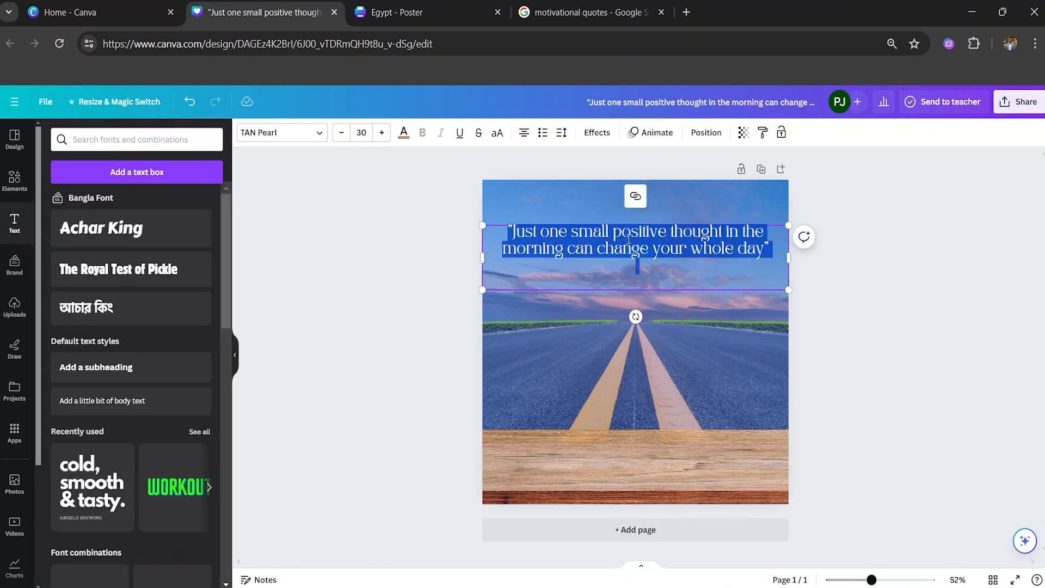
{"action": "left_click", "coordinate": [404, 133]}
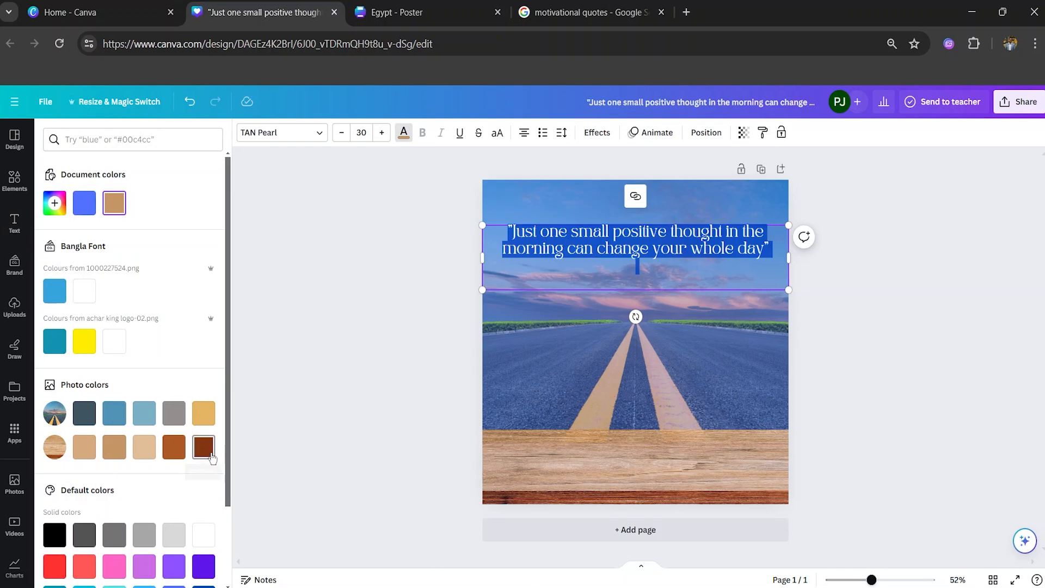
{"action": "scroll", "coordinate": [84, 414], "scroll_direction": "down", "scroll_amount": 2}
{"action": "left_click", "coordinate": [111, 247]}
{"action": "left_click", "coordinate": [358, 277]}
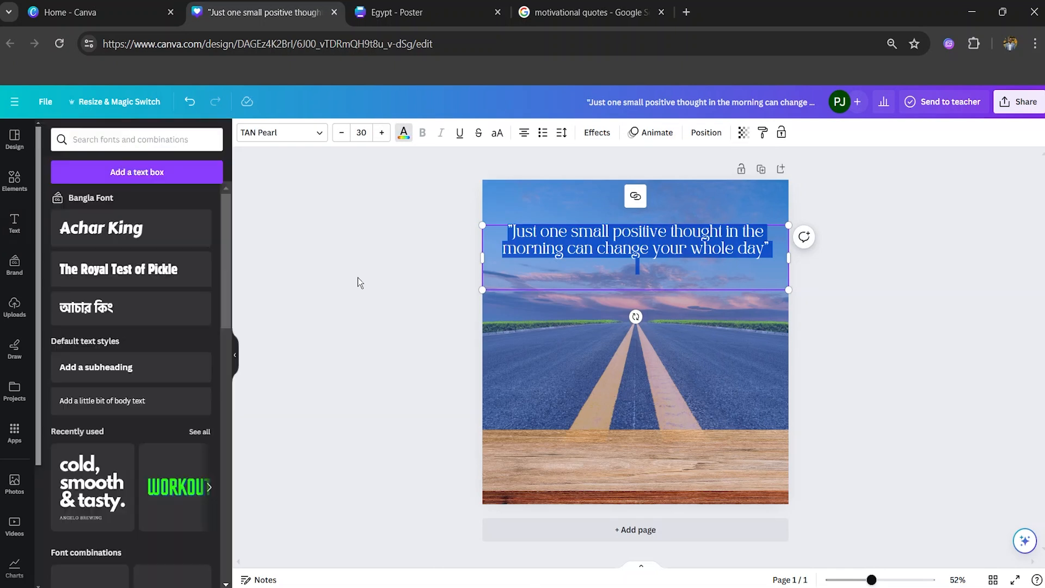
Step: Try the Glitch effect on the quote text and replace it with the Outline effect
{"action": "double_click", "coordinate": [674, 243]}
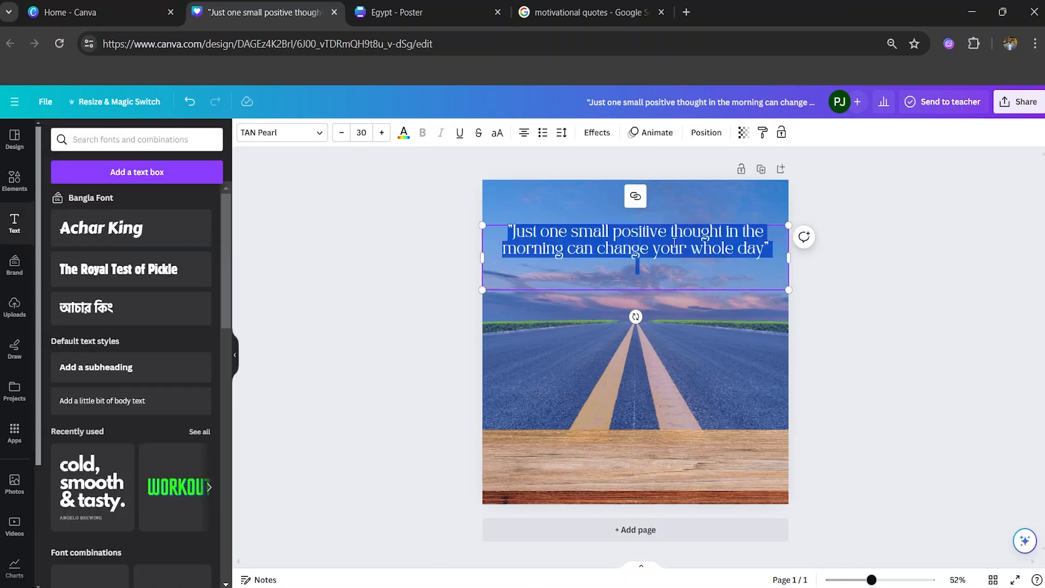
{"action": "left_click", "coordinate": [596, 134]}
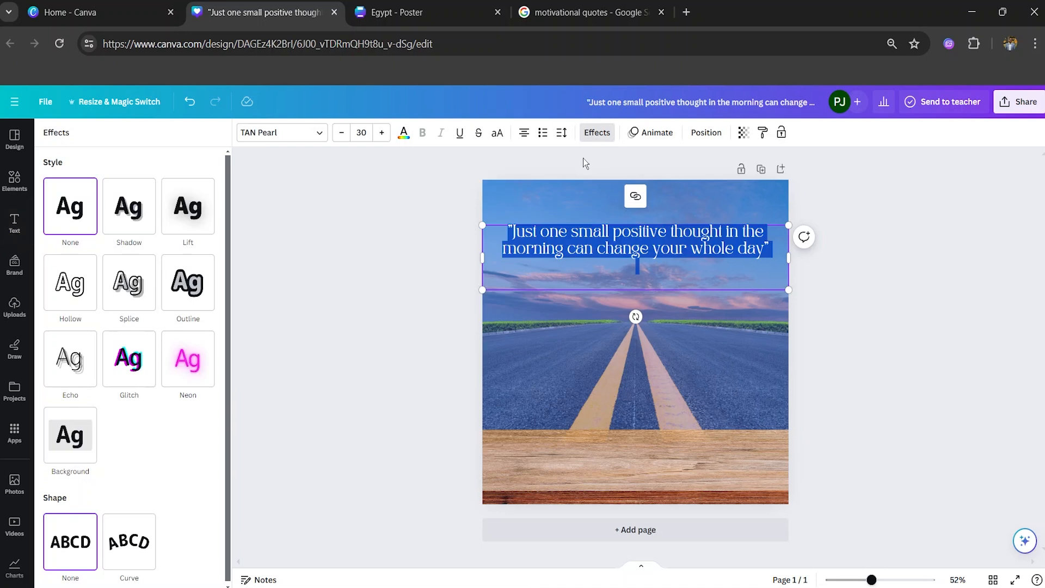
{"action": "left_click", "coordinate": [121, 380]}
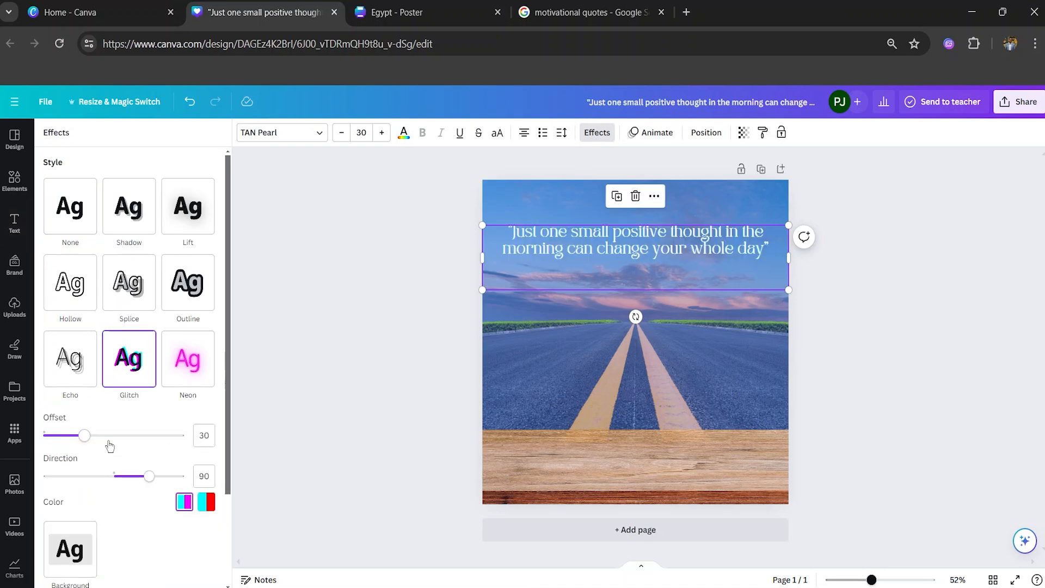
{"action": "left_click_drag", "start_coordinate": [86, 436], "coordinate": [143, 437]}
{"action": "left_click_drag", "start_coordinate": [146, 475], "coordinate": [133, 476]}
{"action": "left_click", "coordinate": [187, 309]}
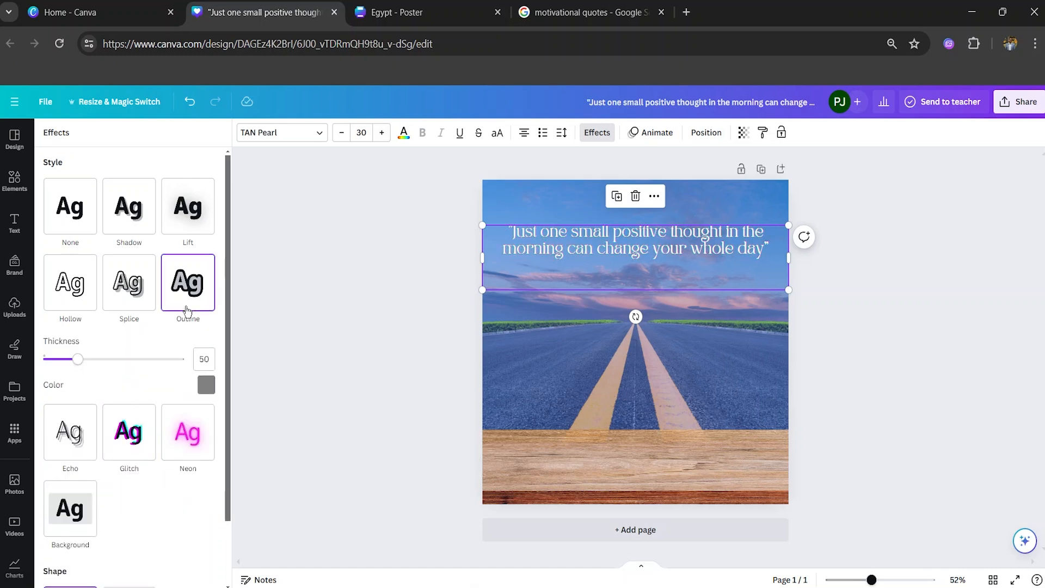
{"action": "left_click", "coordinate": [391, 326]}
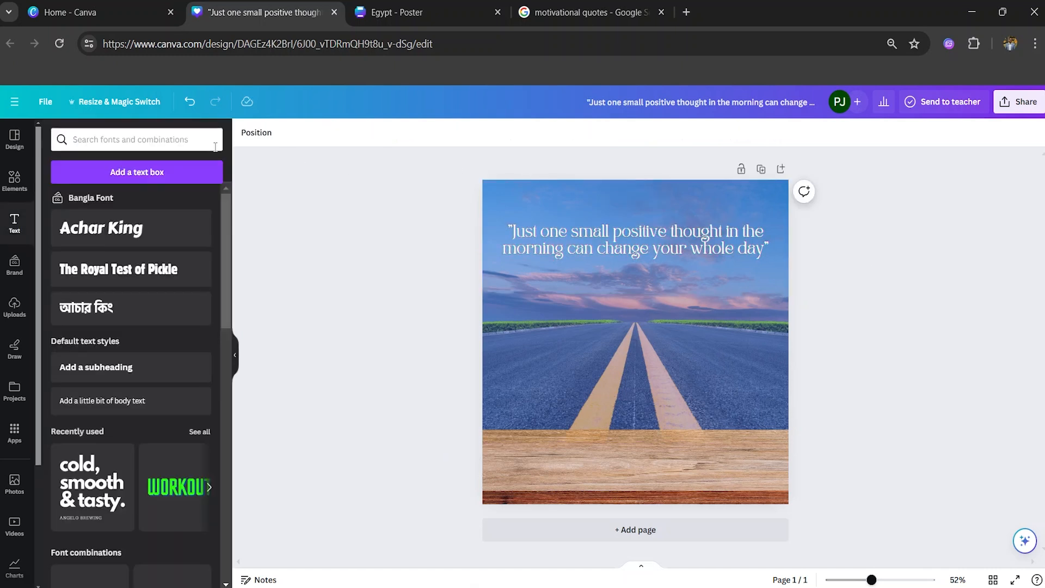
Step: Add a new text box to the post and copy "Dalai Lama" from the Google motivational quotes results
{"action": "left_click", "coordinate": [140, 175]}
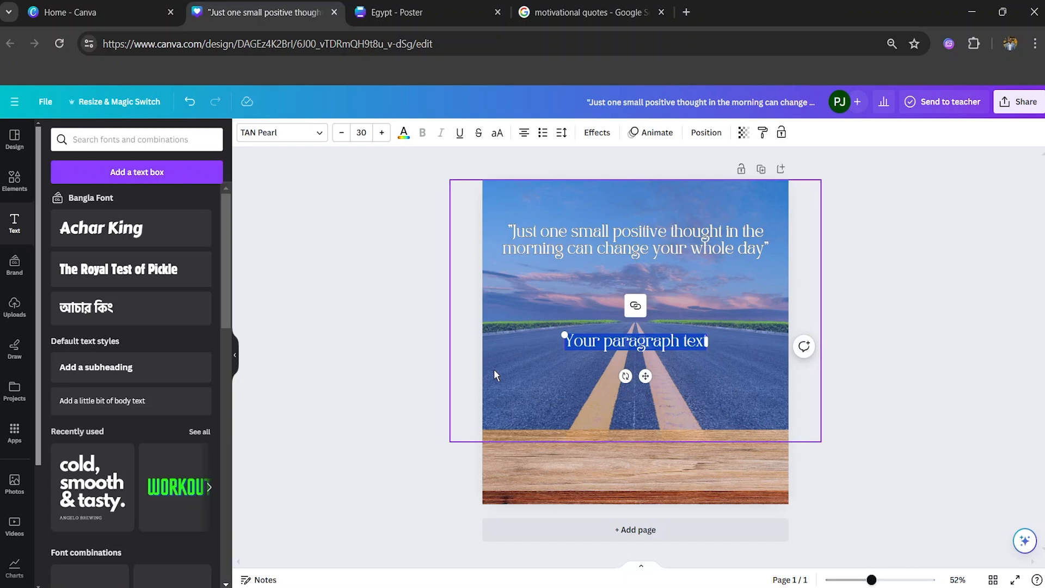
{"action": "left_click", "coordinate": [588, 11]}
{"action": "left_click", "coordinate": [536, 347]}
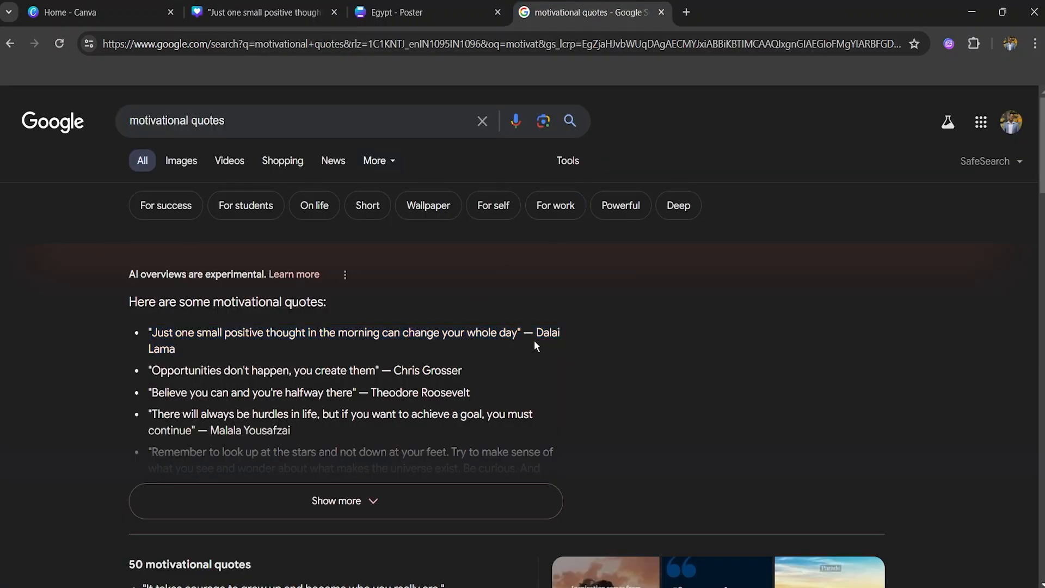
{"action": "left_click_drag", "start_coordinate": [539, 333], "coordinate": [173, 352]}
{"action": "left_click", "coordinate": [173, 351]}
{"action": "left_click_drag", "start_coordinate": [538, 333], "coordinate": [196, 350]}
{"action": "right_click", "coordinate": [162, 352]}
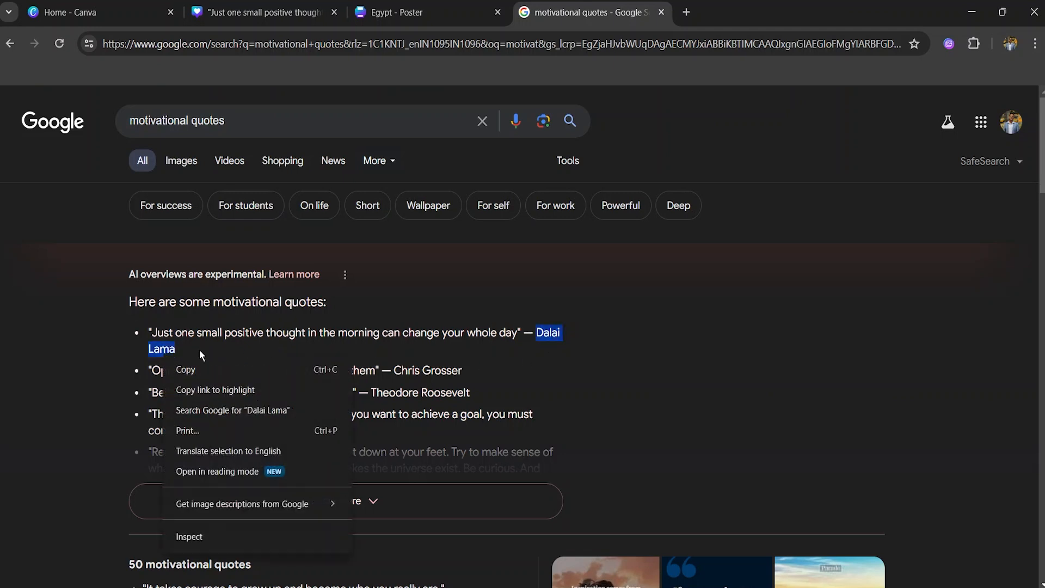
{"action": "left_click", "coordinate": [213, 368]}
Step: Return to the quote design in Canva and replace the new box's placeholder with the copied "Dalai Lama"
{"action": "left_click", "coordinate": [401, 8]}
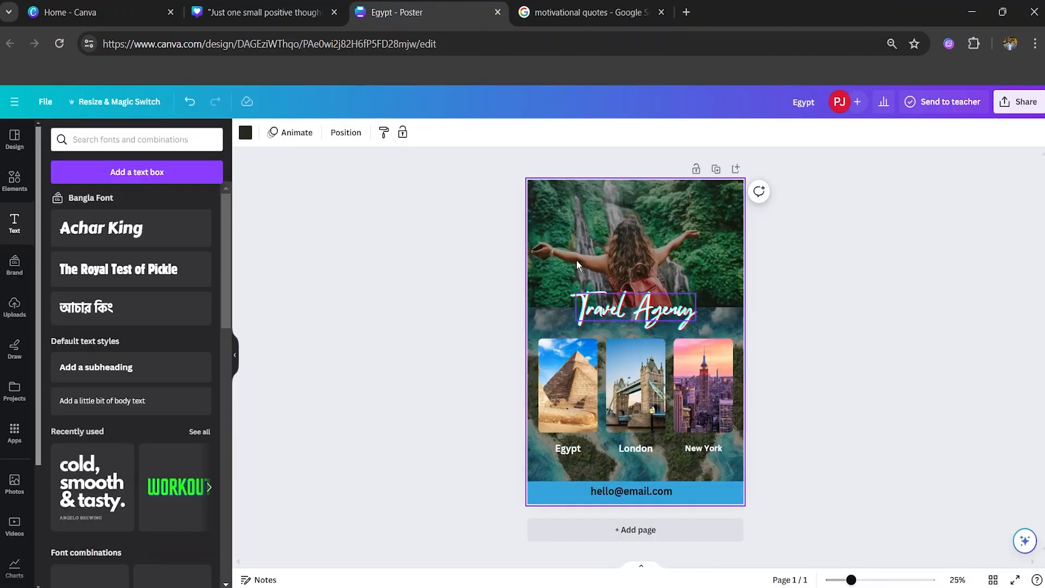
{"action": "left_click", "coordinate": [304, 11]}
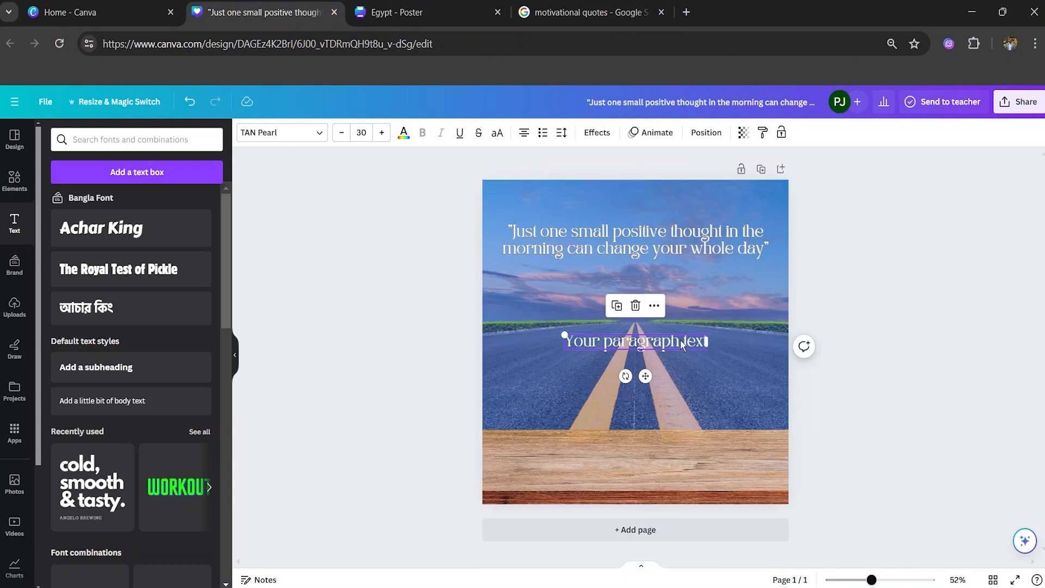
{"action": "key", "text": "ctrl+v"}
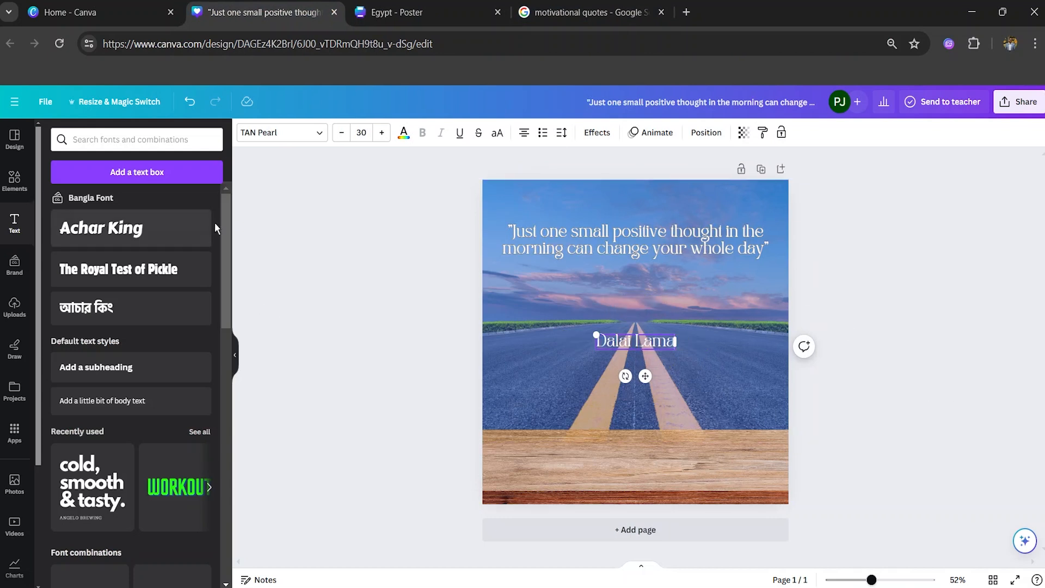
Step: Set the Dalai Lama text's font to Libre Baskerville and move it centered just below the quote
{"action": "left_click", "coordinate": [317, 133]}
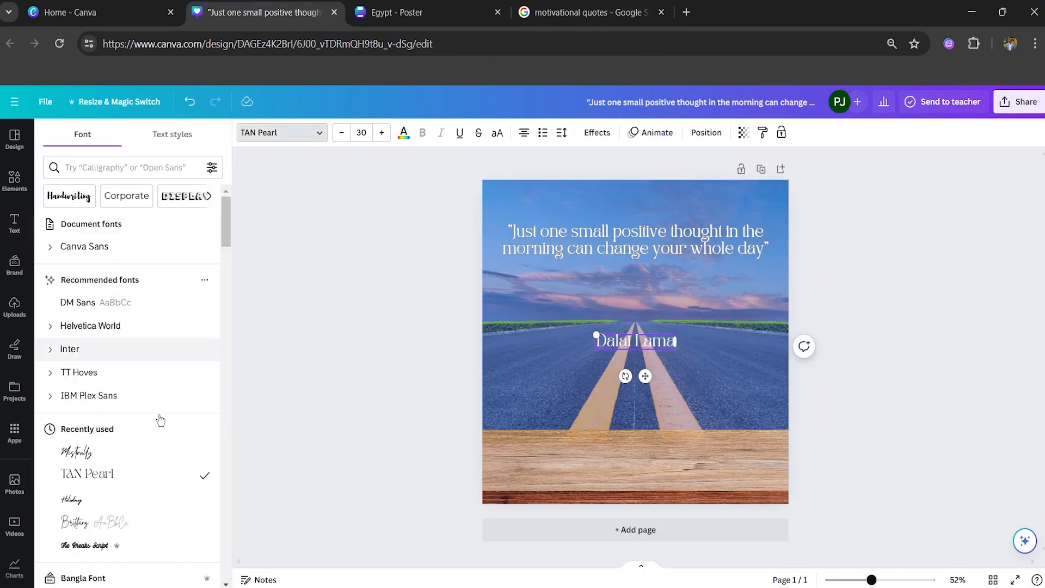
{"action": "left_click", "coordinate": [116, 375]}
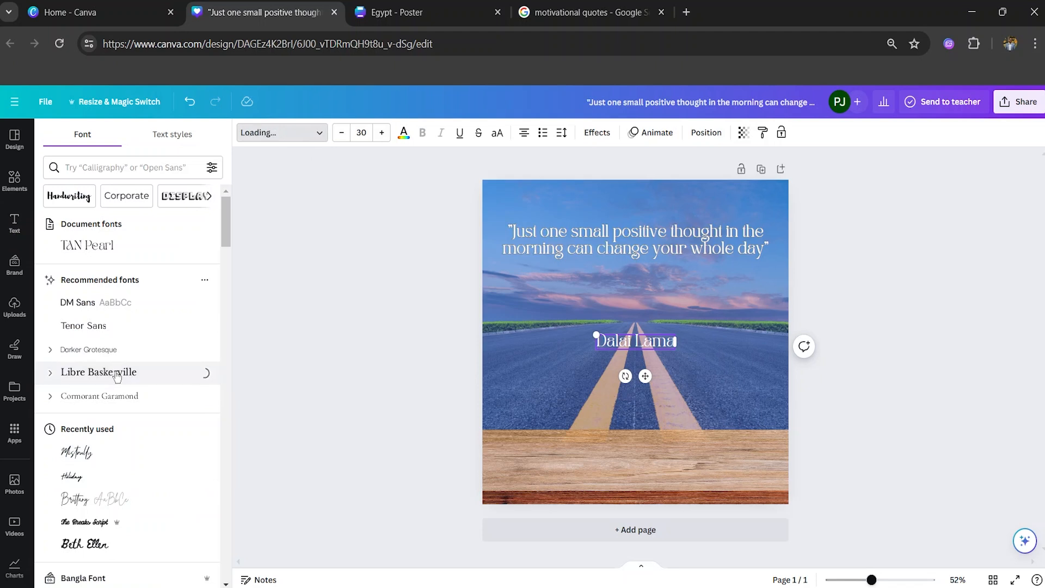
{"action": "left_click", "coordinate": [1016, 325]}
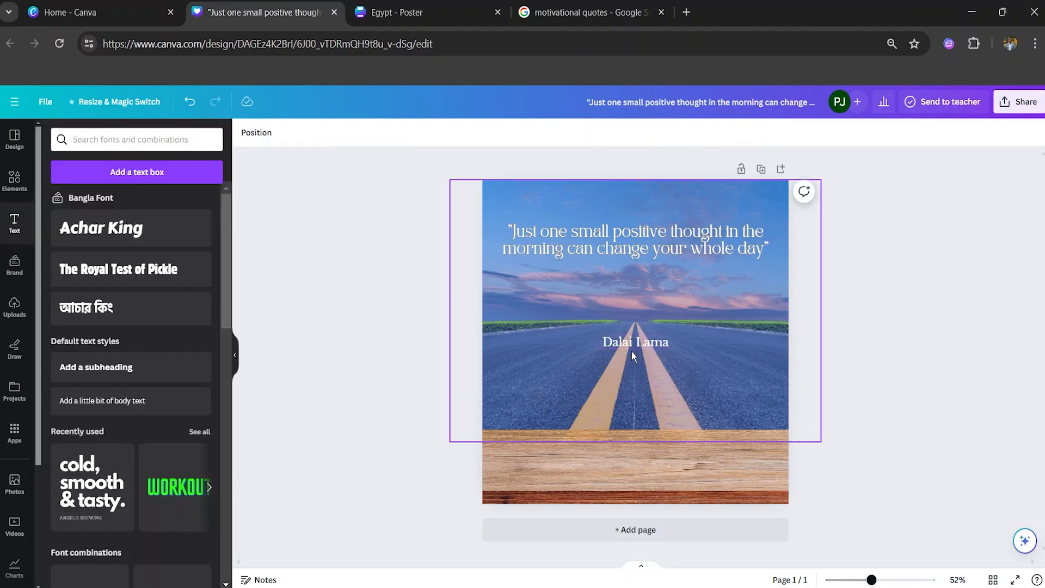
{"action": "left_click_drag", "start_coordinate": [632, 353], "coordinate": [632, 288]}
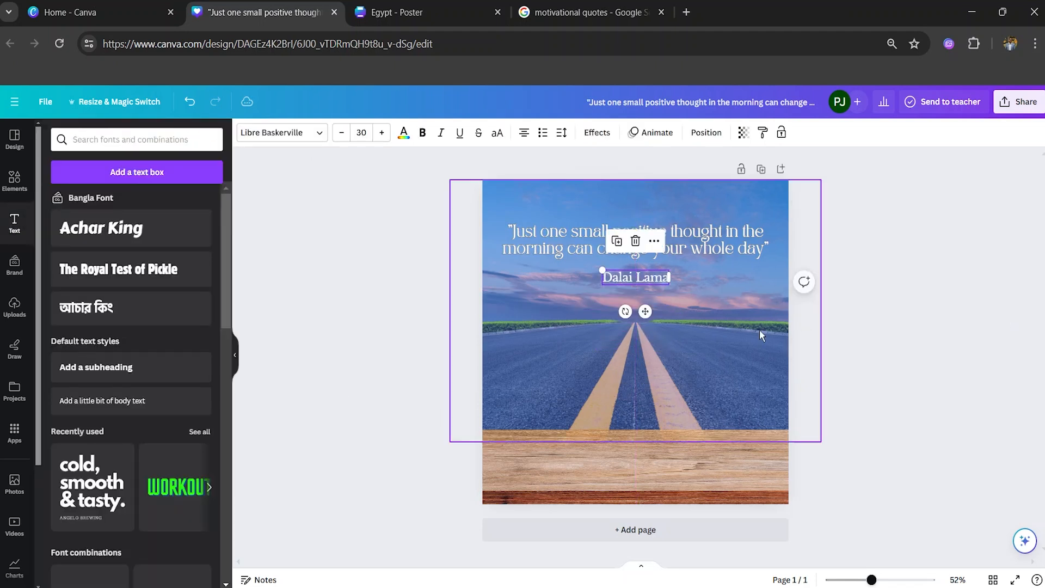
{"action": "key", "text": "ctrl+a"}
{"action": "left_click", "coordinate": [948, 336]}
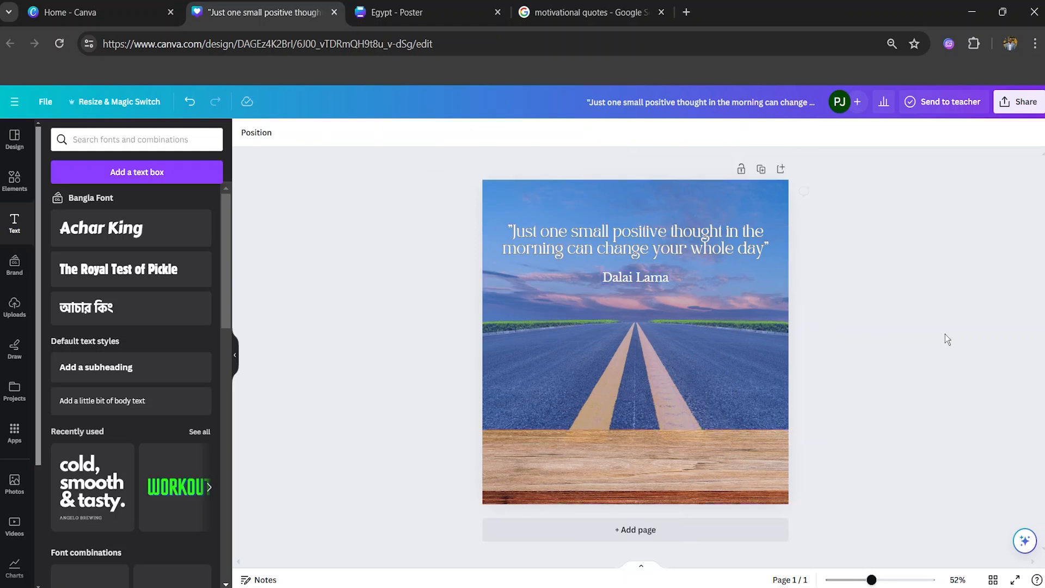
Step: Apply the Outline effect to the Dalai Lama text and deselect it
{"action": "left_click", "coordinate": [639, 275]}
{"action": "double_click", "coordinate": [640, 277]}
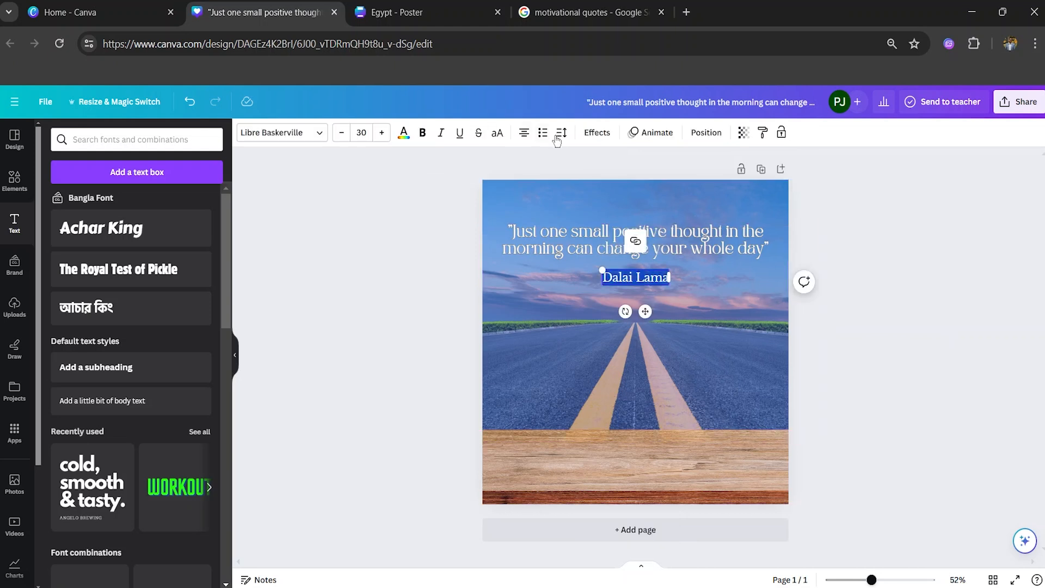
{"action": "left_click", "coordinate": [597, 133]}
{"action": "left_click", "coordinate": [188, 282]}
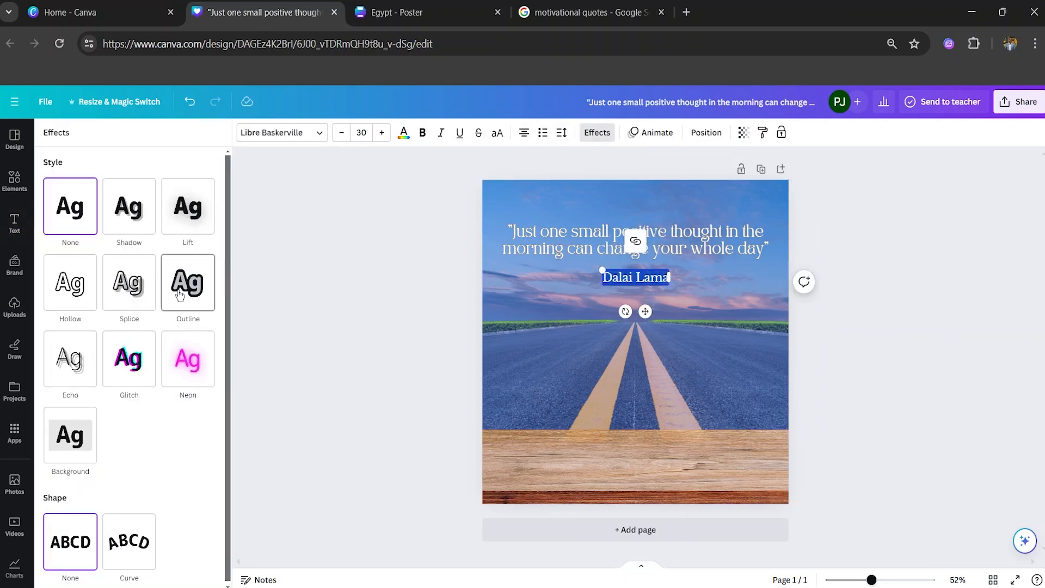
{"action": "left_click", "coordinate": [355, 309]}
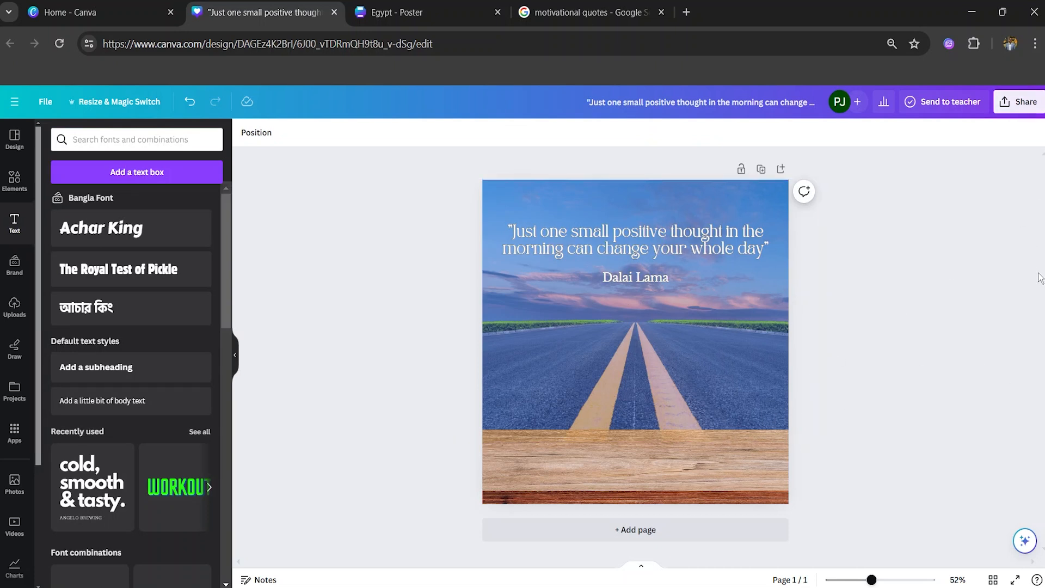
{"action": "left_click", "coordinate": [411, 347]}
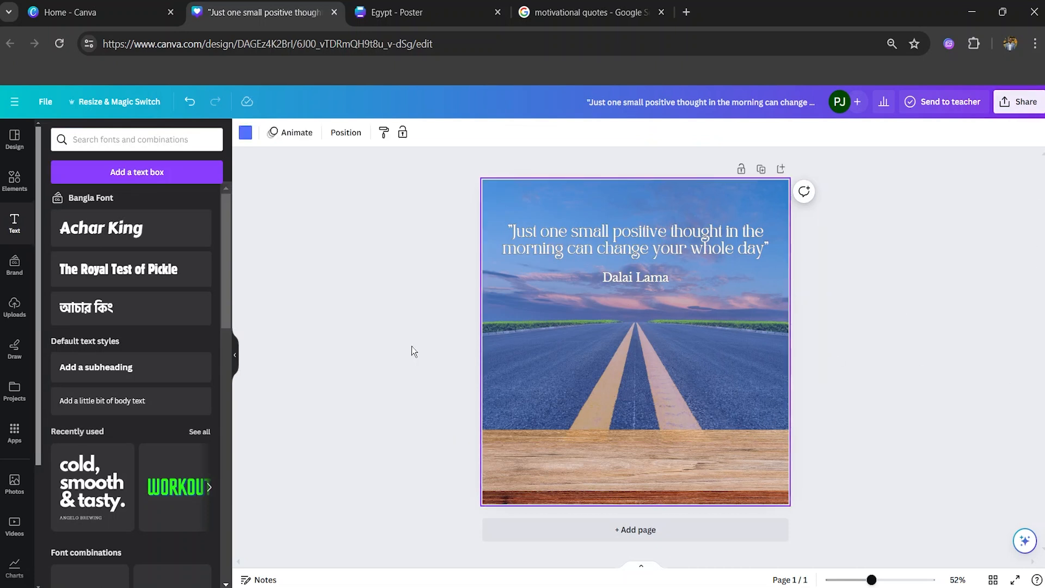
Step: From the Canva home page, search the new-design types for "wedd" and create a Wedding Announcement of 105 × 148 mm
{"action": "left_click", "coordinate": [107, 8]}
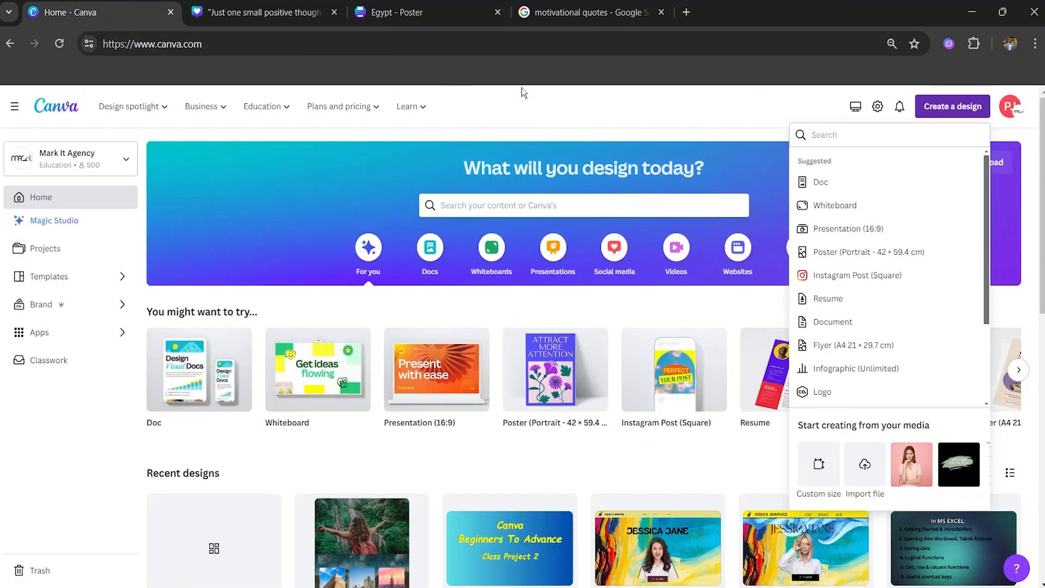
{"action": "left_click", "coordinate": [547, 139]}
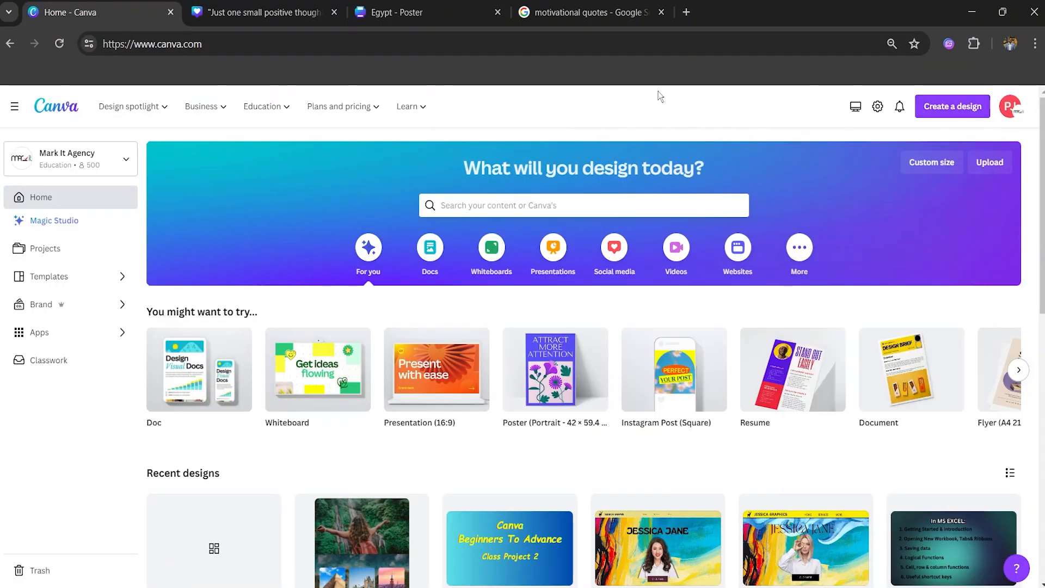
{"action": "left_click", "coordinate": [952, 107]}
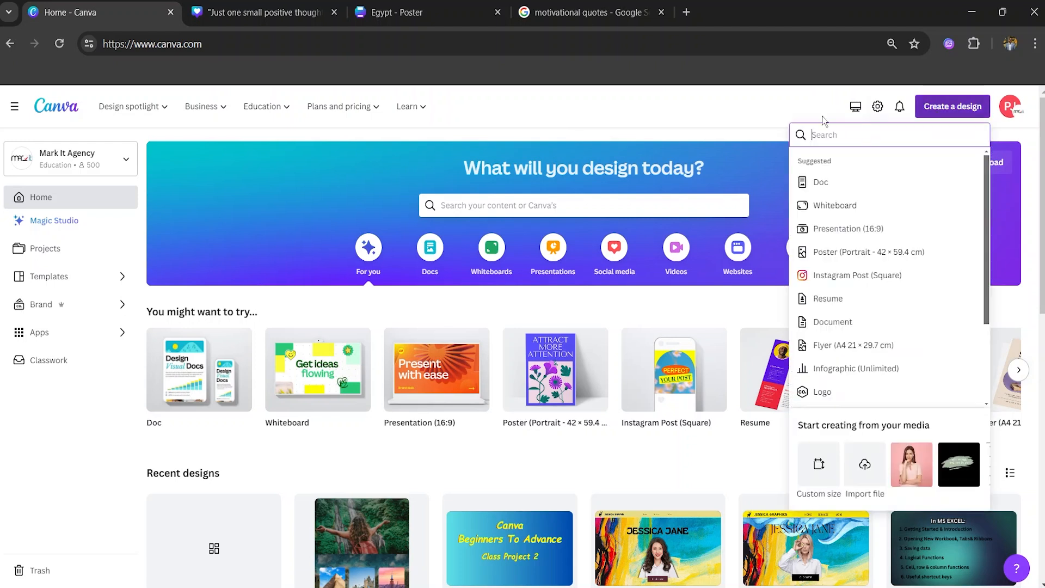
{"action": "type", "text": "wedd"}
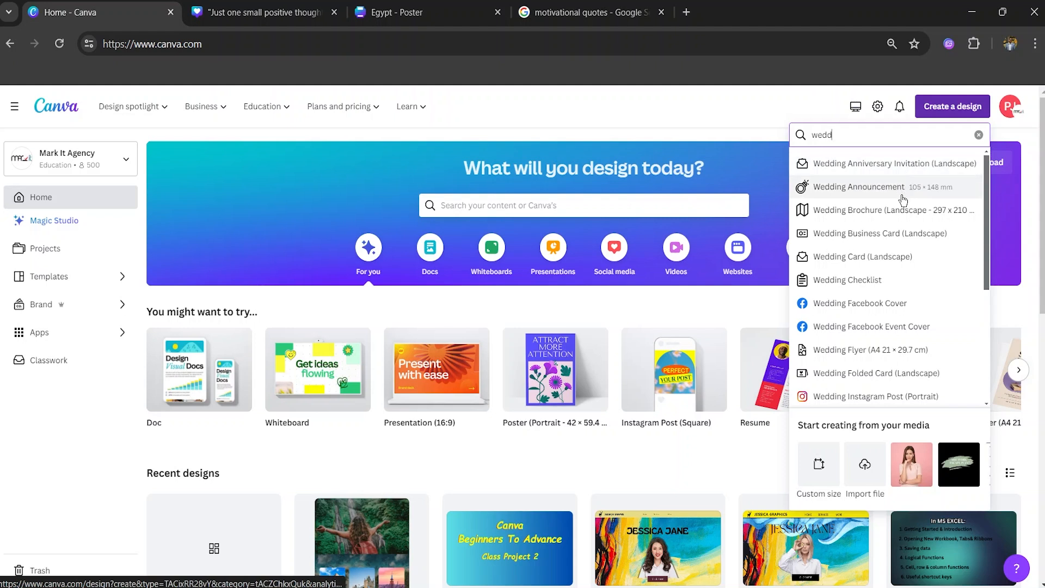
{"action": "left_click", "coordinate": [902, 197]}
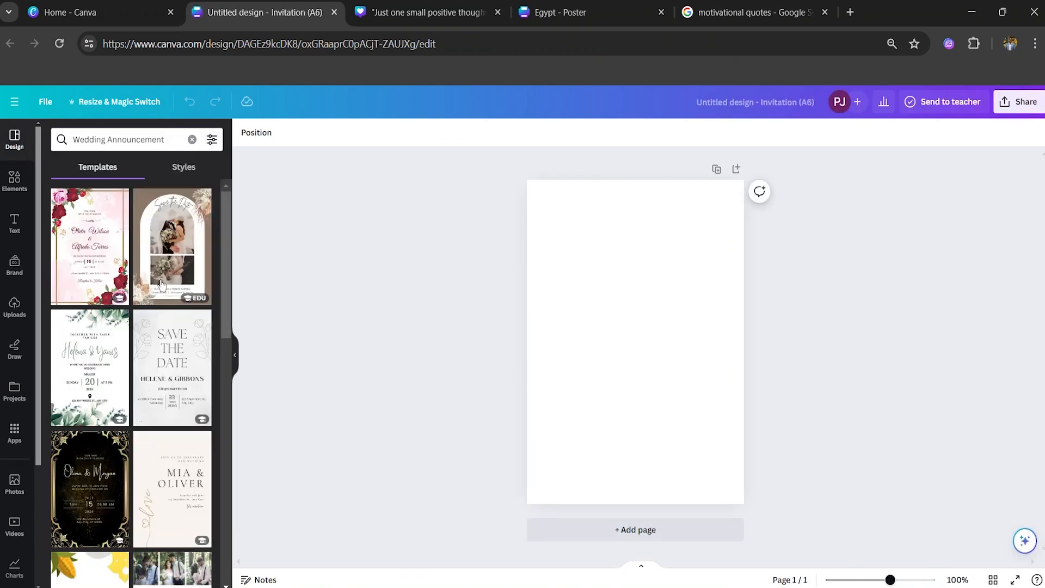
Step: Browse the Wedding Announcement templates and the available styles for the blank design
{"action": "scroll", "coordinate": [199, 320], "scroll_direction": "down", "scroll_amount": 6}
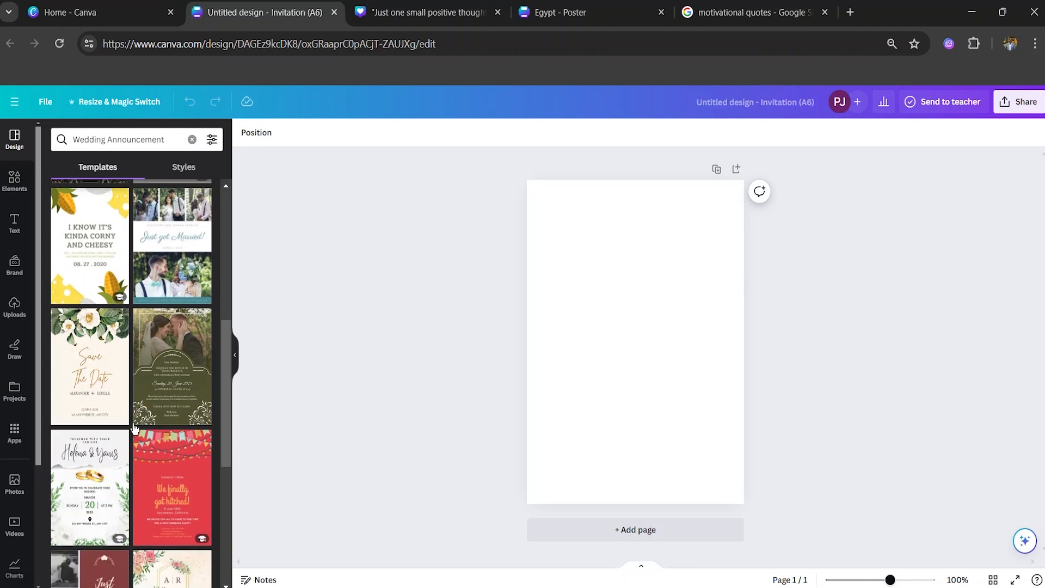
{"action": "scroll", "coordinate": [172, 421], "scroll_direction": "down", "scroll_amount": 7}
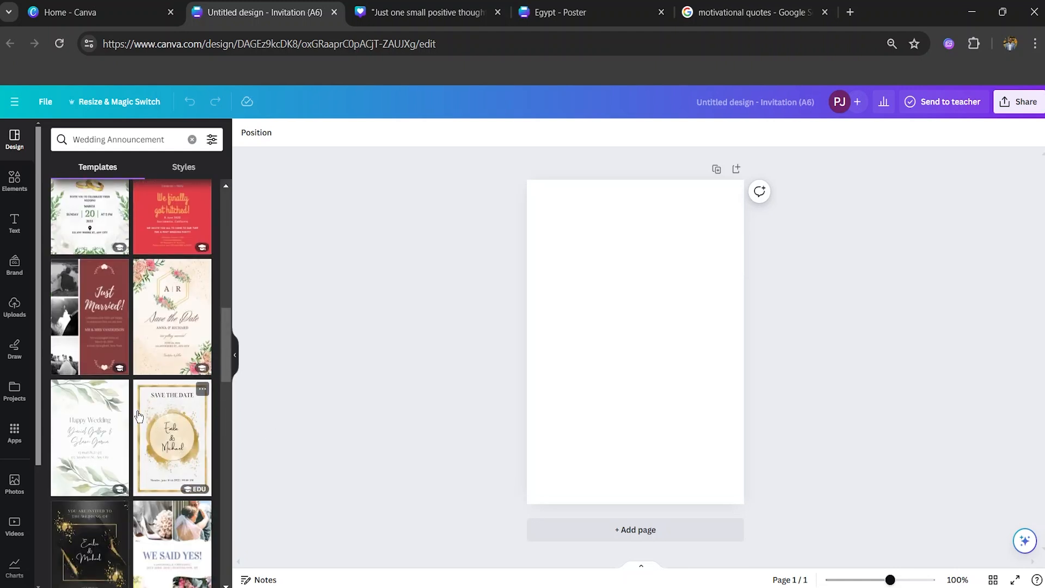
{"action": "scroll", "coordinate": [123, 416], "scroll_direction": "up", "scroll_amount": 12}
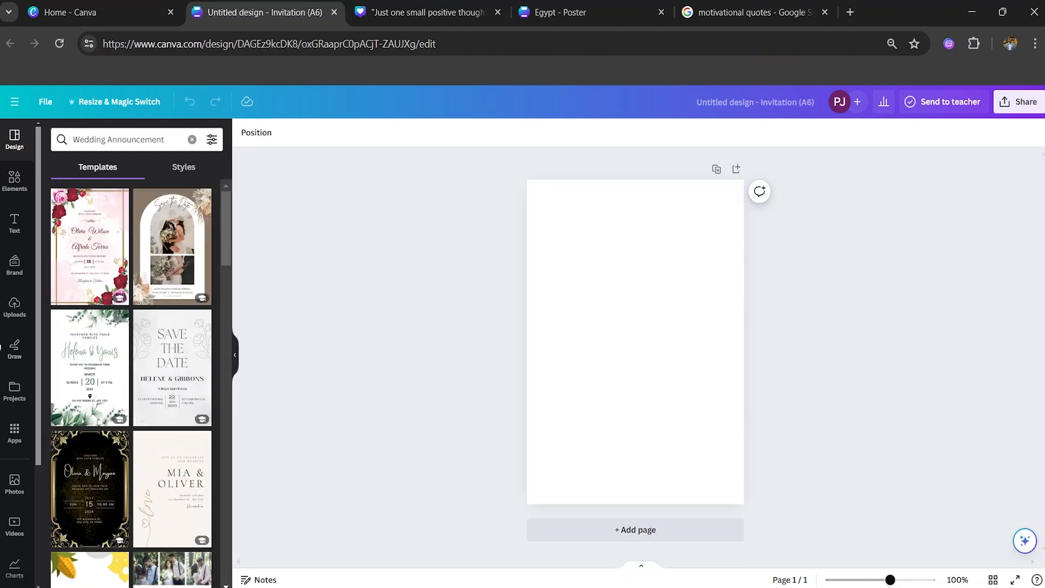
{"action": "scroll", "coordinate": [16, 403], "scroll_direction": "down", "scroll_amount": 3}
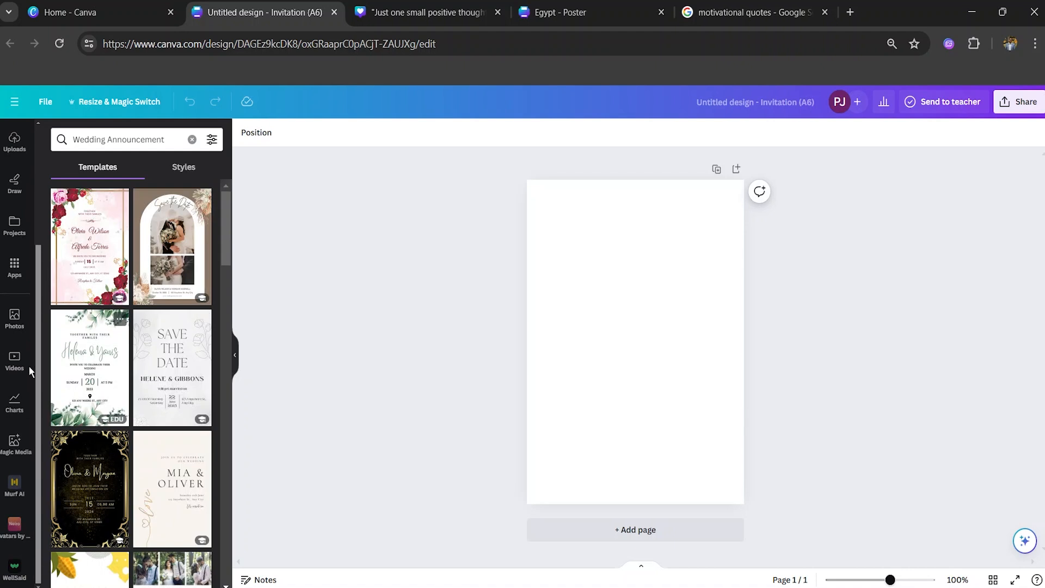
{"action": "scroll", "coordinate": [18, 186], "scroll_direction": "up", "scroll_amount": 3}
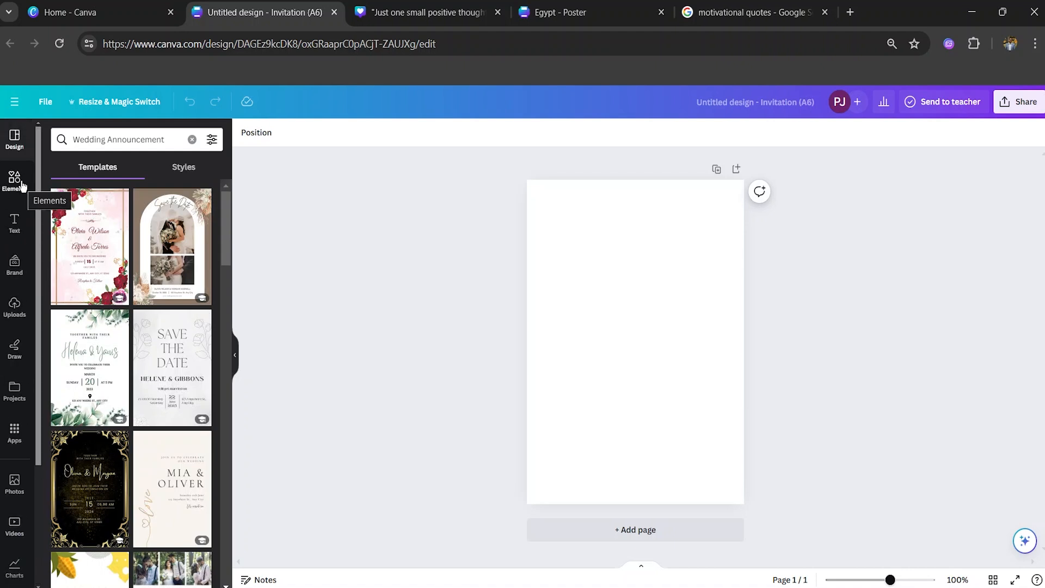
{"action": "left_click", "coordinate": [183, 168]}
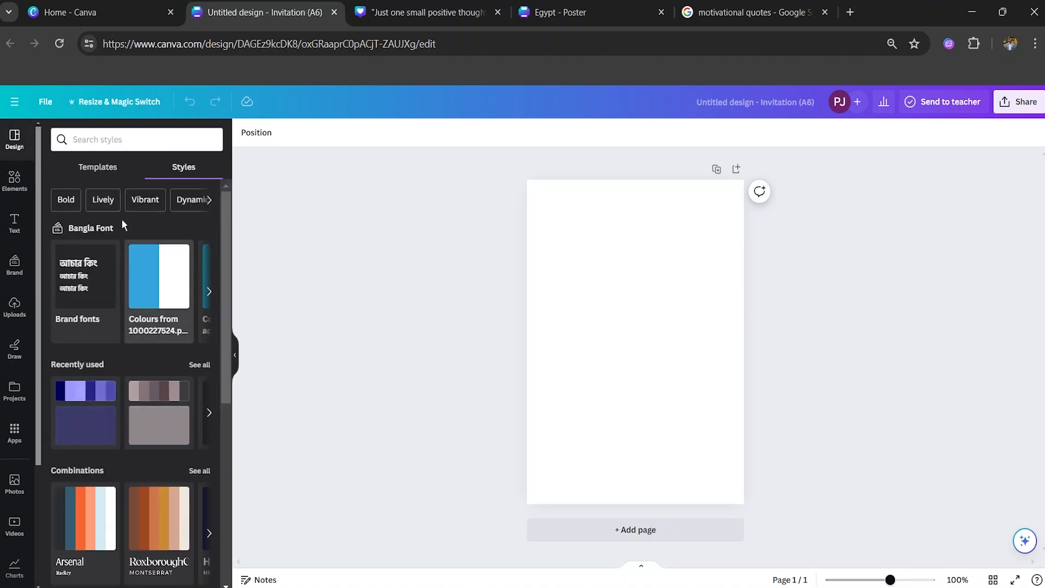
Step: Find the film-strip frame among the Frame elements and place it in the page's upper-left corner, slightly past the left edge
{"action": "left_click", "coordinate": [14, 179]}
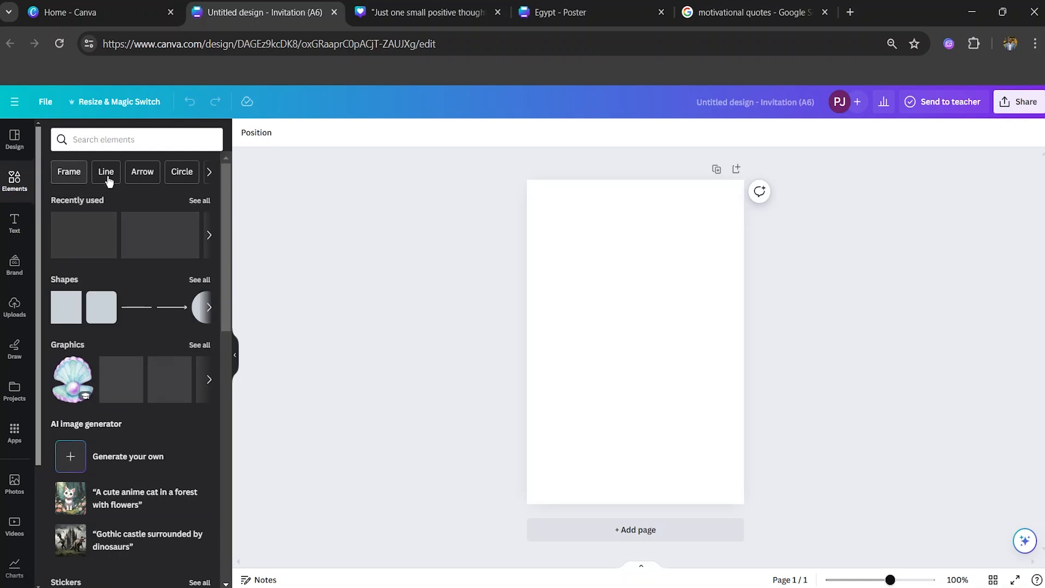
{"action": "left_click", "coordinate": [69, 173]}
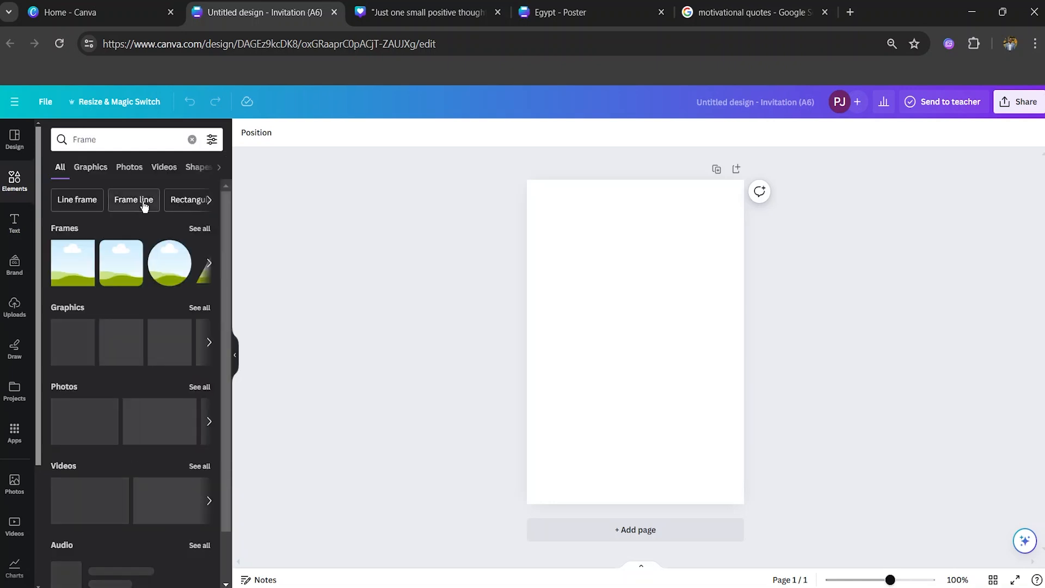
{"action": "left_click", "coordinate": [199, 228]}
{"action": "scroll", "coordinate": [145, 304], "scroll_direction": "down", "scroll_amount": 5}
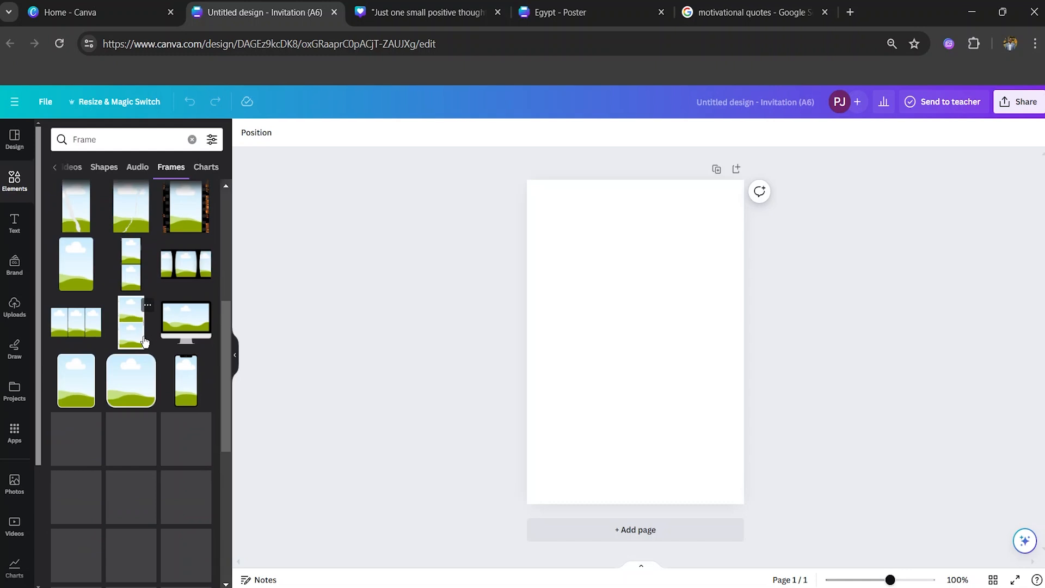
{"action": "scroll", "coordinate": [145, 341], "scroll_direction": "down", "scroll_amount": 5}
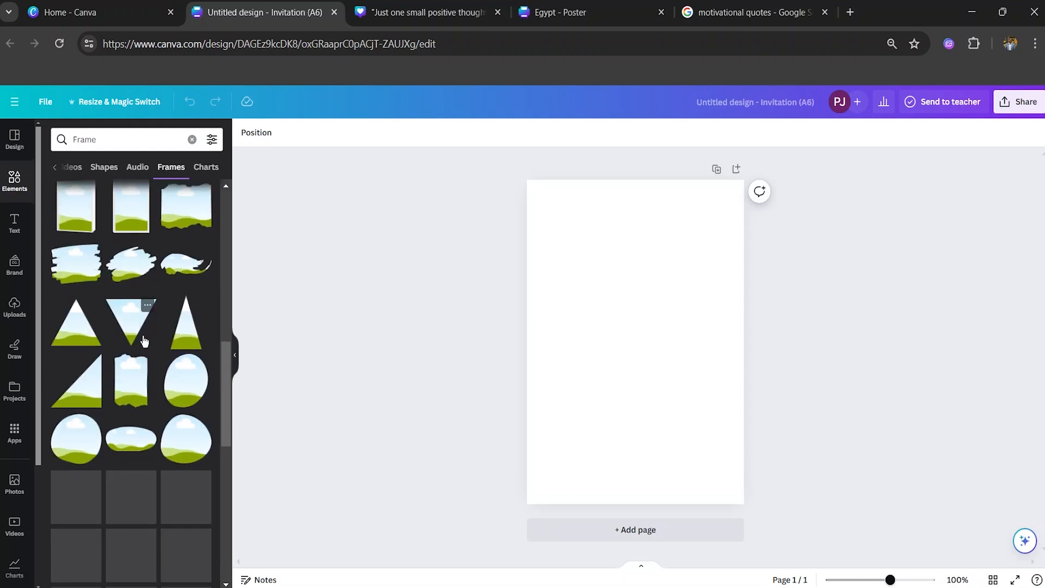
{"action": "scroll", "coordinate": [145, 342], "scroll_direction": "down", "scroll_amount": 5}
{"action": "left_click_drag", "start_coordinate": [182, 344], "coordinate": [534, 215]}
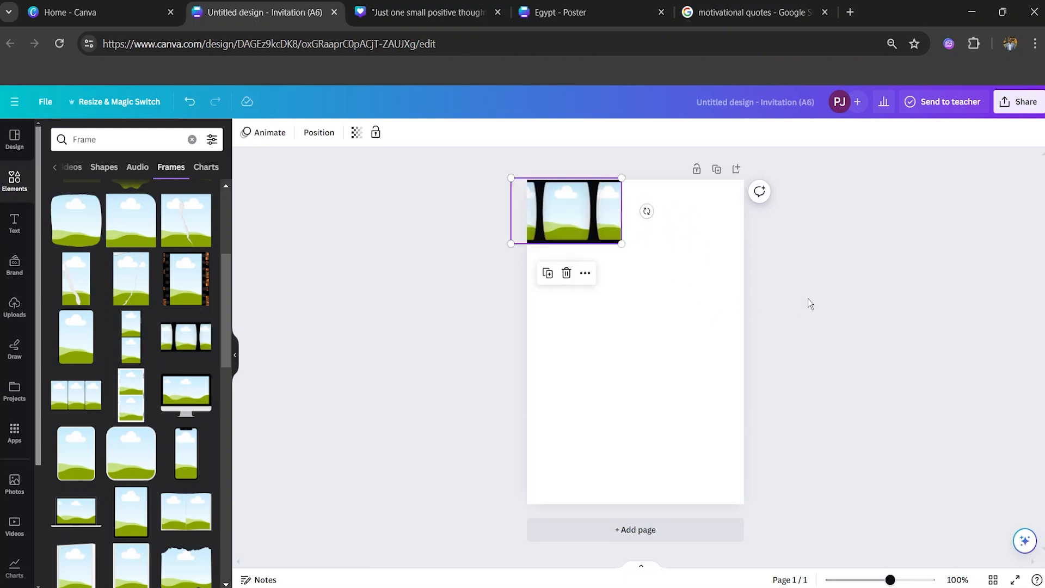
{"action": "left_click", "coordinate": [748, 283]}
Step: Duplicate the film-strip frame to the page's upper-right corner, level with the first one
{"action": "left_click", "coordinate": [595, 238]}
{"action": "left_click_drag", "start_coordinate": [592, 224], "coordinate": [730, 225]}
{"action": "left_click", "coordinate": [601, 229]}
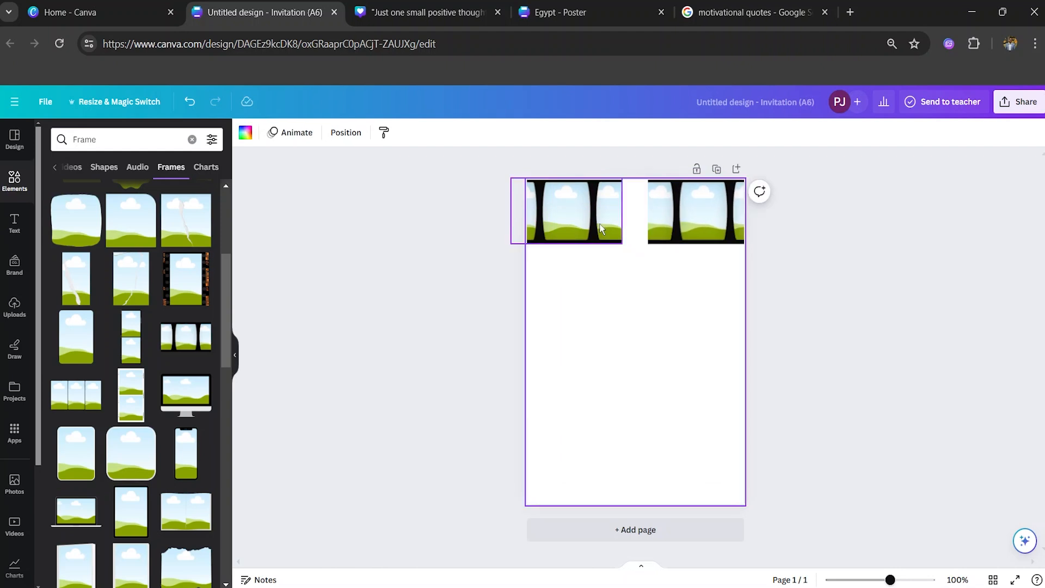
{"action": "left_click", "coordinate": [669, 235]}
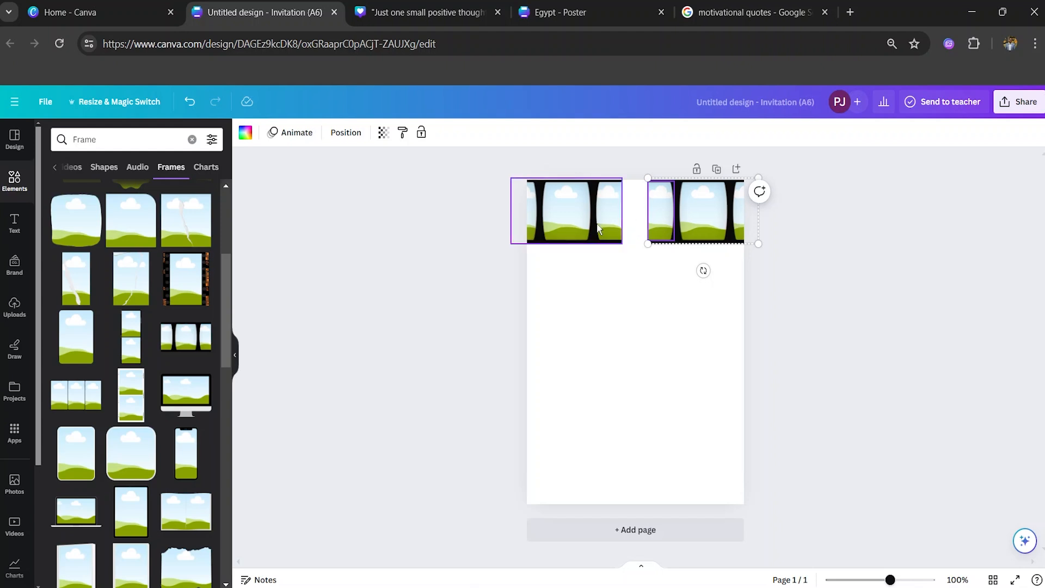
Step: Place another copy of the film-strip frame between the two frames at the page's upper edge
{"action": "key", "text": "super"}
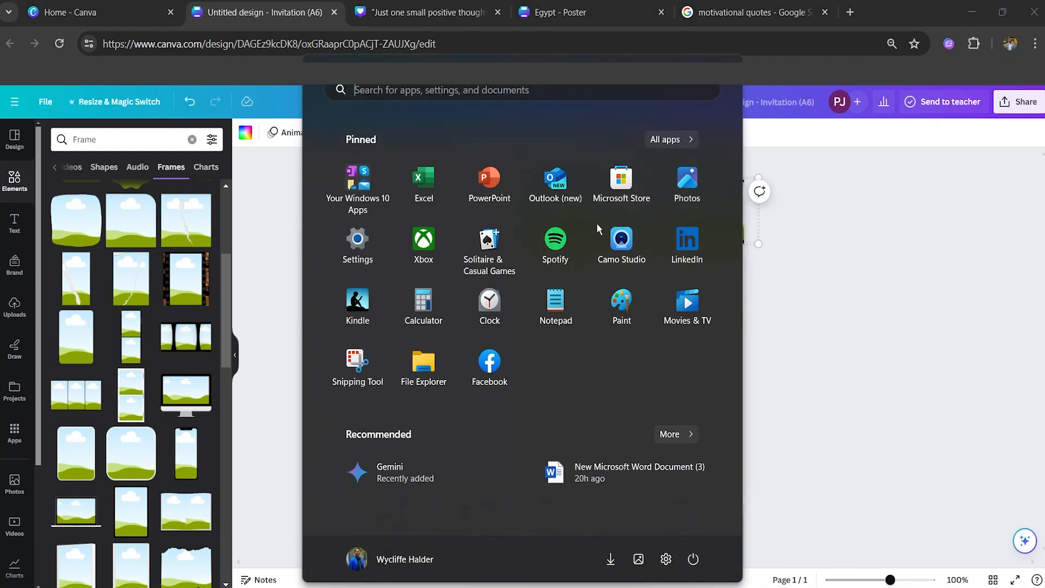
{"action": "left_click", "coordinate": [810, 312]}
{"action": "left_click_drag", "start_coordinate": [596, 224], "coordinate": [676, 218]}
{"action": "right_click", "coordinate": [634, 219]}
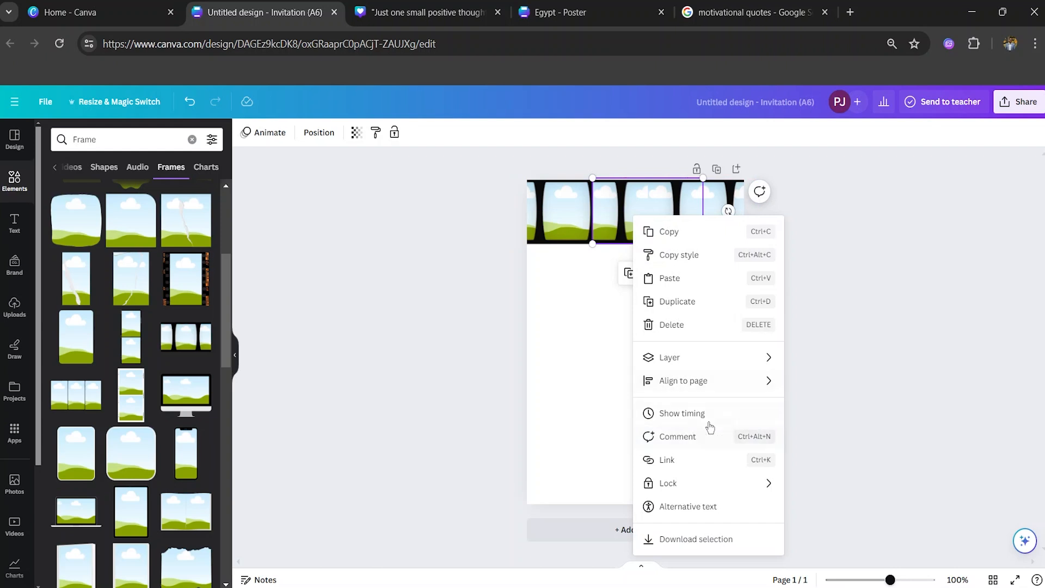
{"action": "mouse_move", "coordinate": [730, 357]}
{"action": "left_click", "coordinate": [824, 424]}
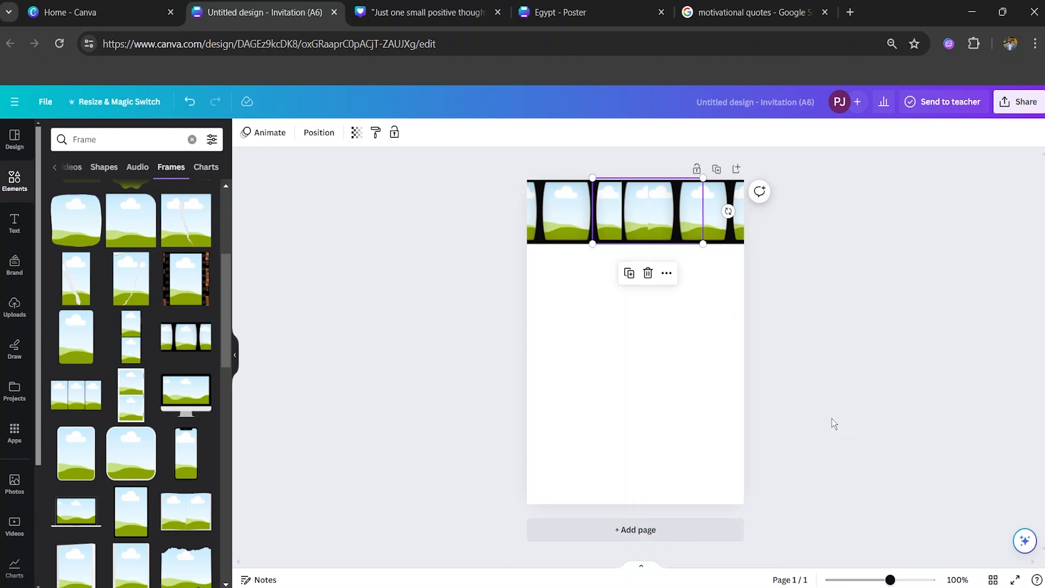
{"action": "left_click", "coordinate": [855, 381]}
Step: Remove the overlapping middle copy and enlarge the two remaining frames so they meet as one strip across the page's upper edge
{"action": "left_click", "coordinate": [707, 231]}
{"action": "left_click_drag", "start_coordinate": [708, 230], "coordinate": [627, 246]}
{"action": "left_click", "coordinate": [580, 240]}
{"action": "left_click", "coordinate": [635, 311]}
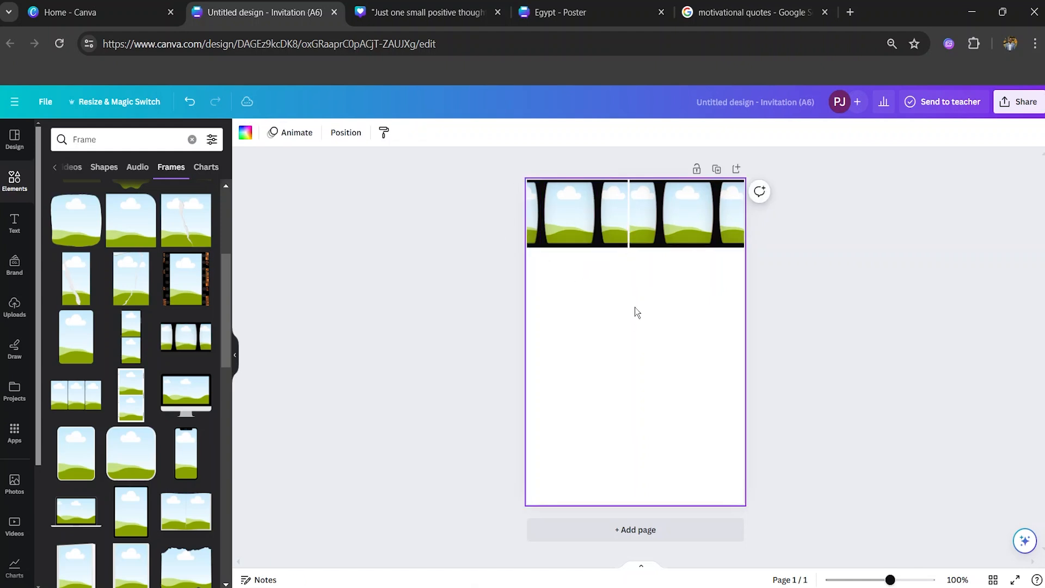
{"action": "left_click", "coordinate": [644, 241]}
{"action": "left_click", "coordinate": [636, 368]}
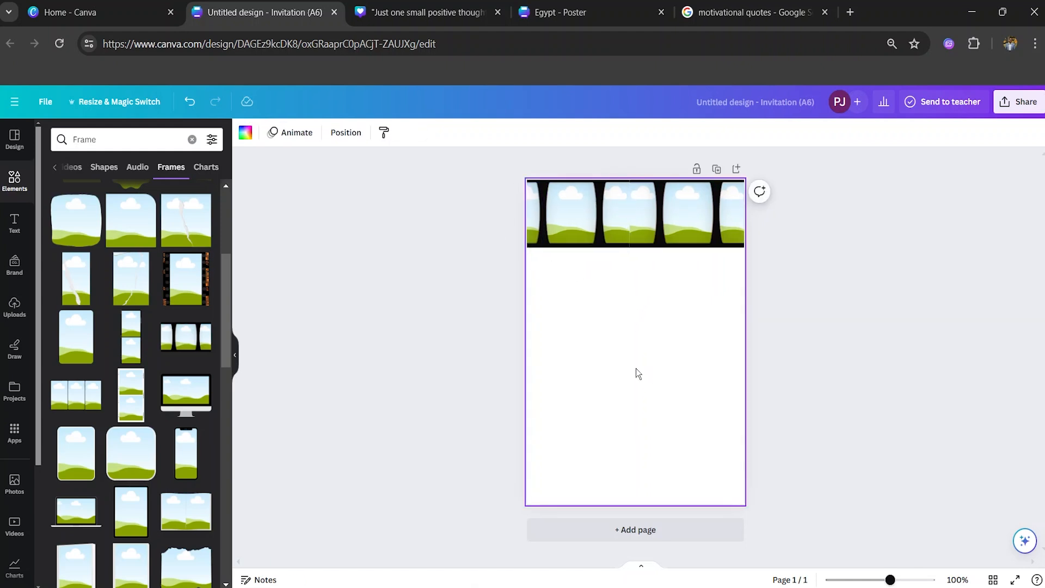
{"action": "left_click", "coordinate": [564, 234]}
{"action": "left_click", "coordinate": [726, 233]}
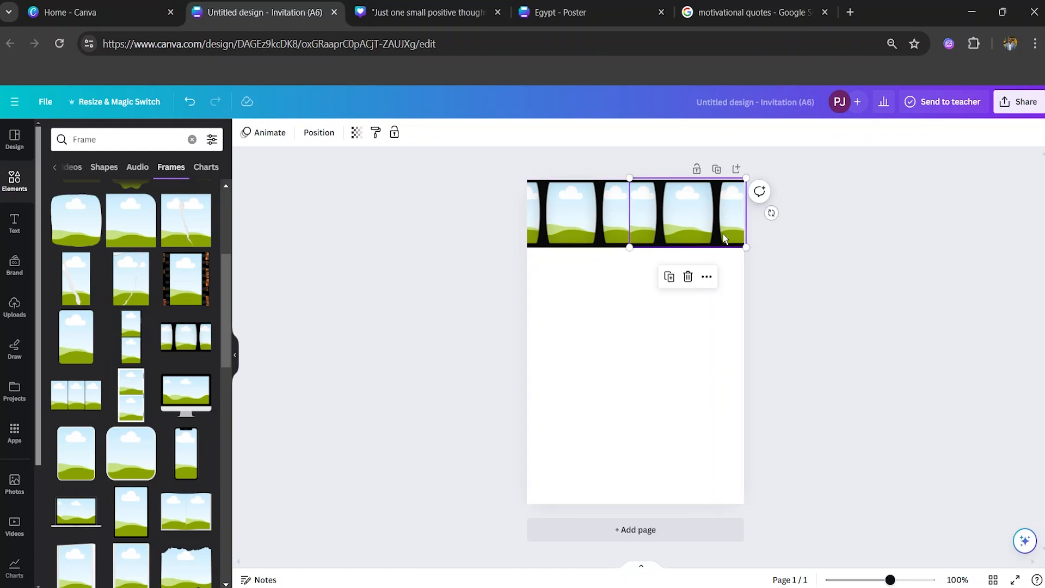
{"action": "left_click", "coordinate": [583, 211], "text": "shift"}
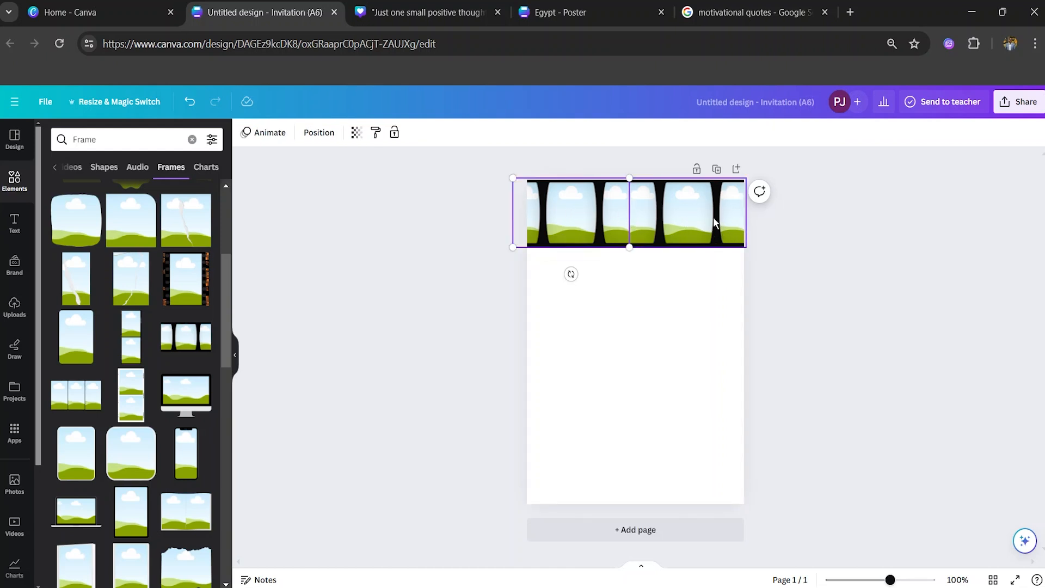
{"action": "left_click", "coordinate": [606, 214], "text": "shift"}
{"action": "mouse_move", "coordinate": [686, 215]}
{"action": "left_mouse_down"}
{"action": "mouse_move", "coordinate": [682, 307]}
{"action": "mouse_move", "coordinate": [686, 211]}
{"action": "left_mouse_up"}
{"action": "left_click", "coordinate": [187, 103]}
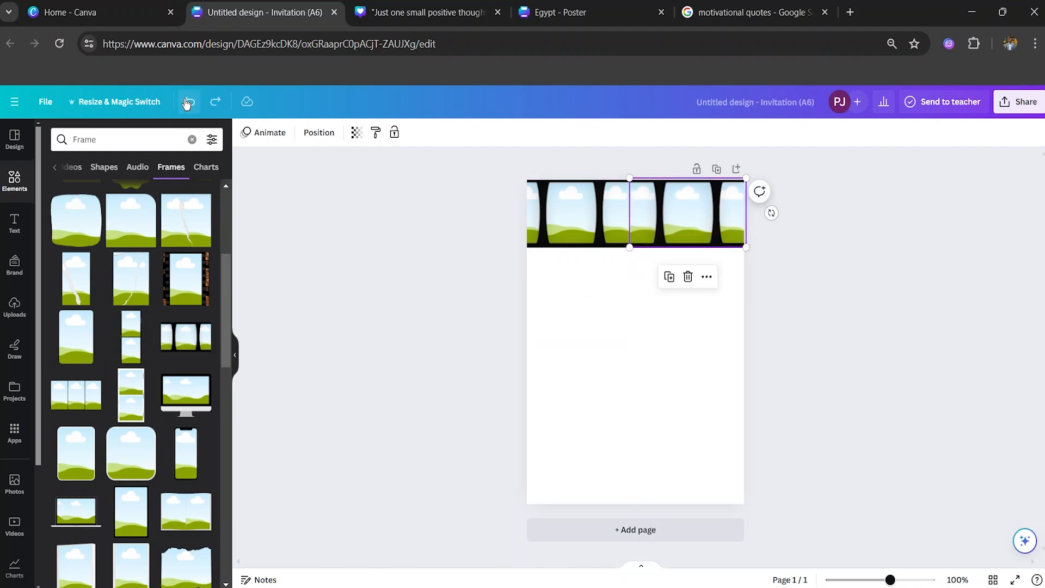
Step: Duplicate both film-strip frames together along the page's lower edge
{"action": "left_click", "coordinate": [576, 214], "text": "shift"}
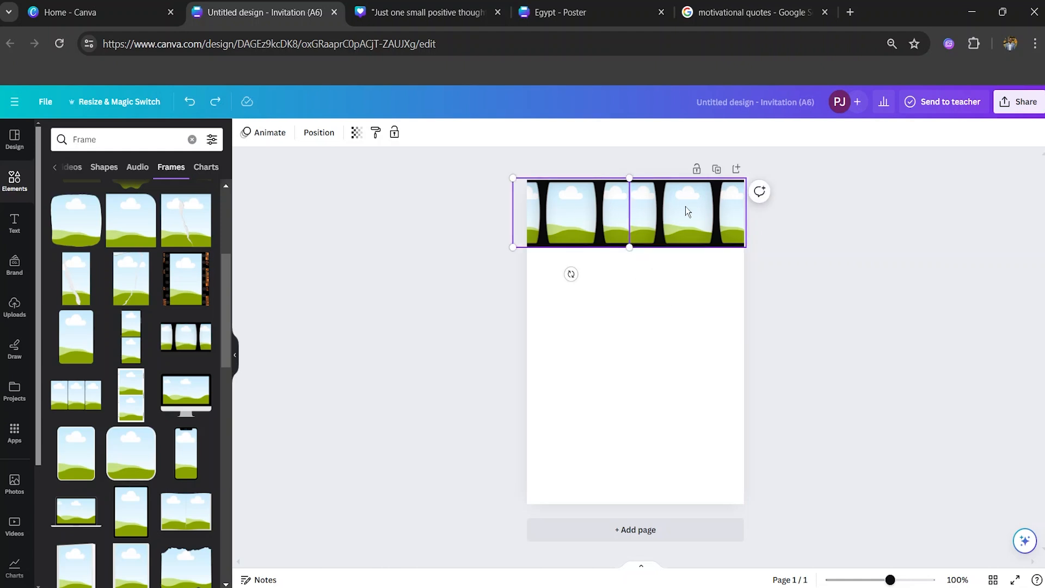
{"action": "left_click_drag", "start_coordinate": [685, 212], "coordinate": [585, 463]}
{"action": "left_click", "coordinate": [900, 404]}
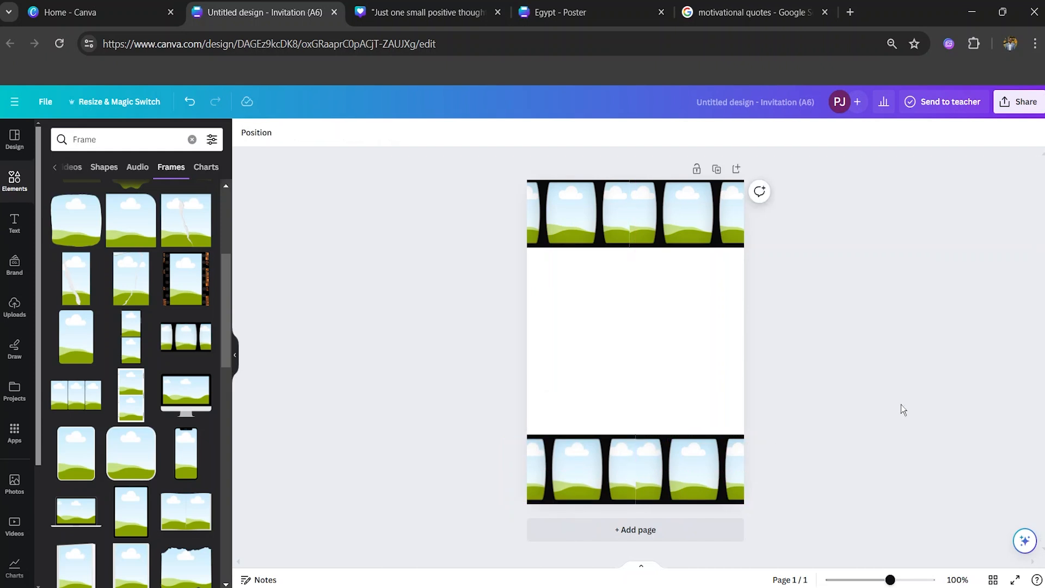
Step: Clear the Frame search from the elements and close the untitled wedding invitation design
{"action": "left_click", "coordinate": [609, 238]}
{"action": "left_click", "coordinate": [929, 387]}
{"action": "left_click", "coordinate": [191, 140]}
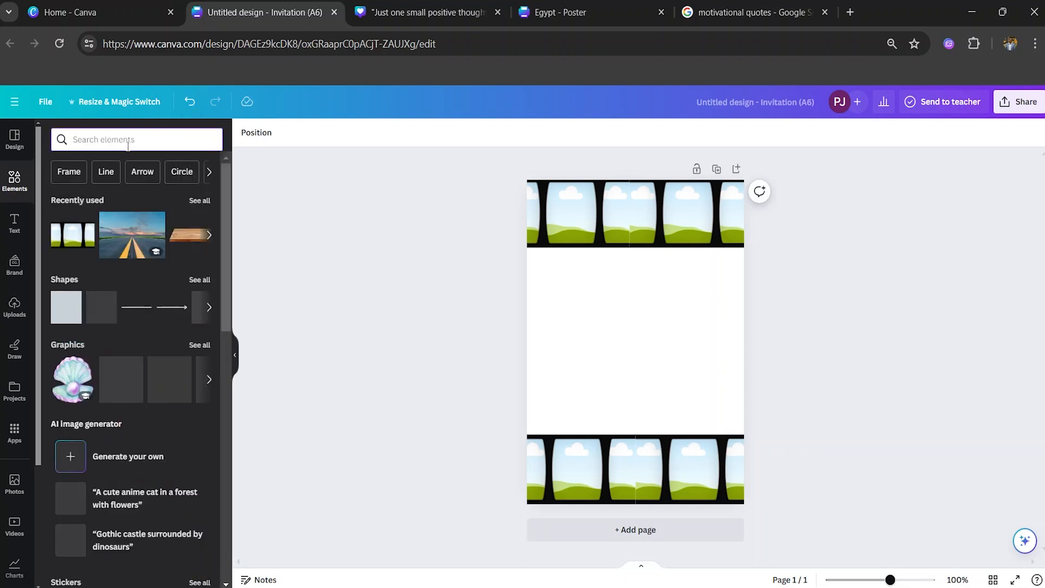
{"action": "left_click", "coordinate": [492, 442]}
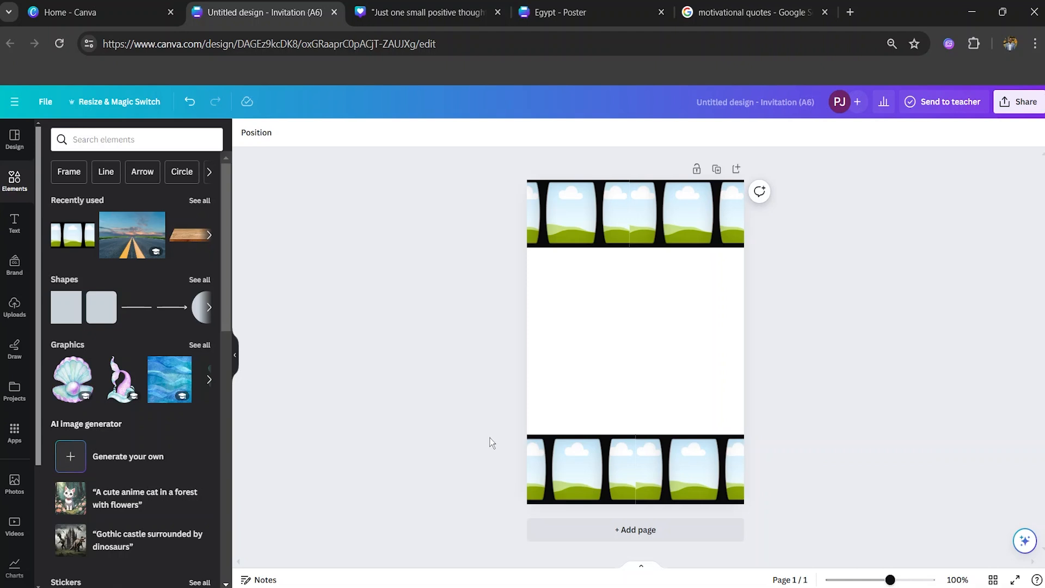
{"action": "key", "text": "ctrl+w"}
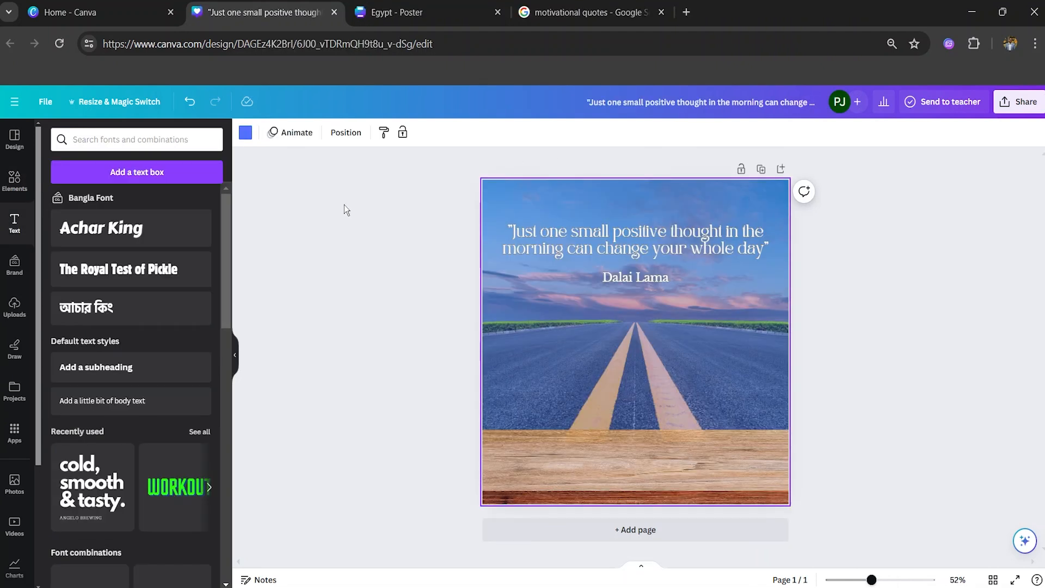
Step: Create a new blank Wedding Announcement design from the home page
{"action": "left_click", "coordinate": [67, 15]}
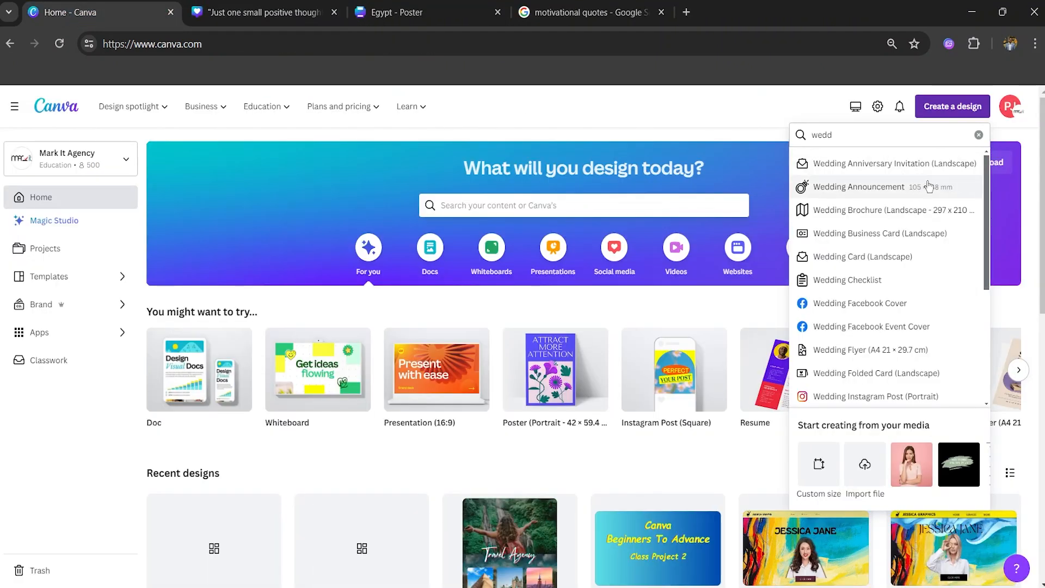
{"action": "left_click", "coordinate": [845, 190]}
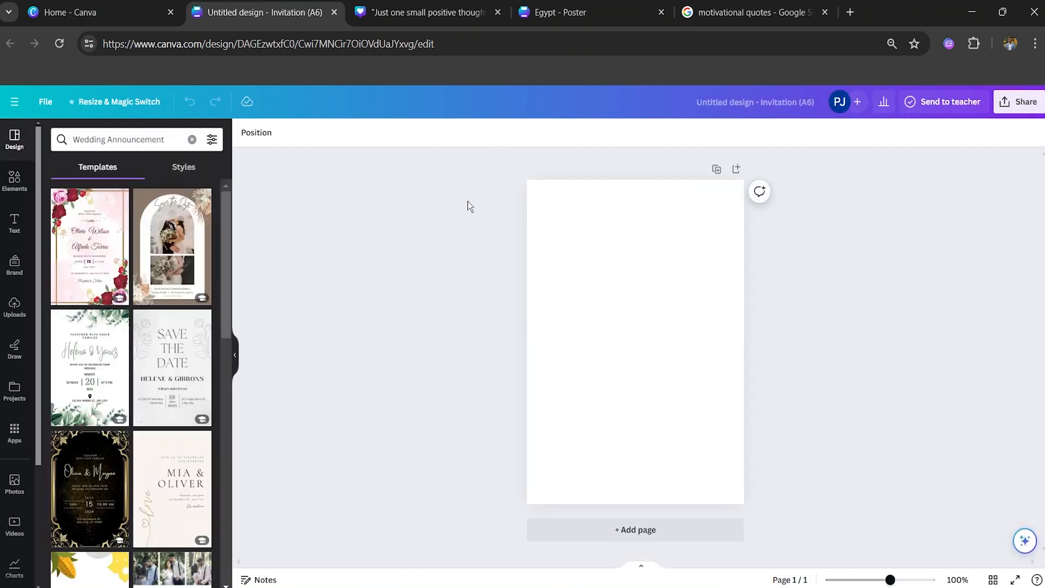
Step: Add a heart-shaped photo frame and enlarge it to span most of the page's width, slightly above the middle
{"action": "left_click", "coordinate": [14, 180]}
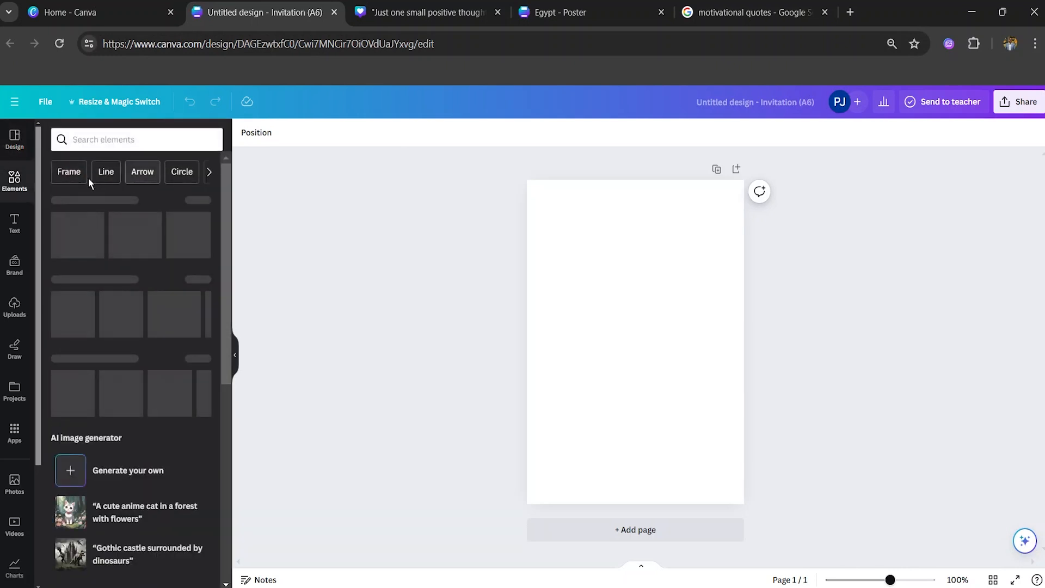
{"action": "left_click", "coordinate": [61, 183]}
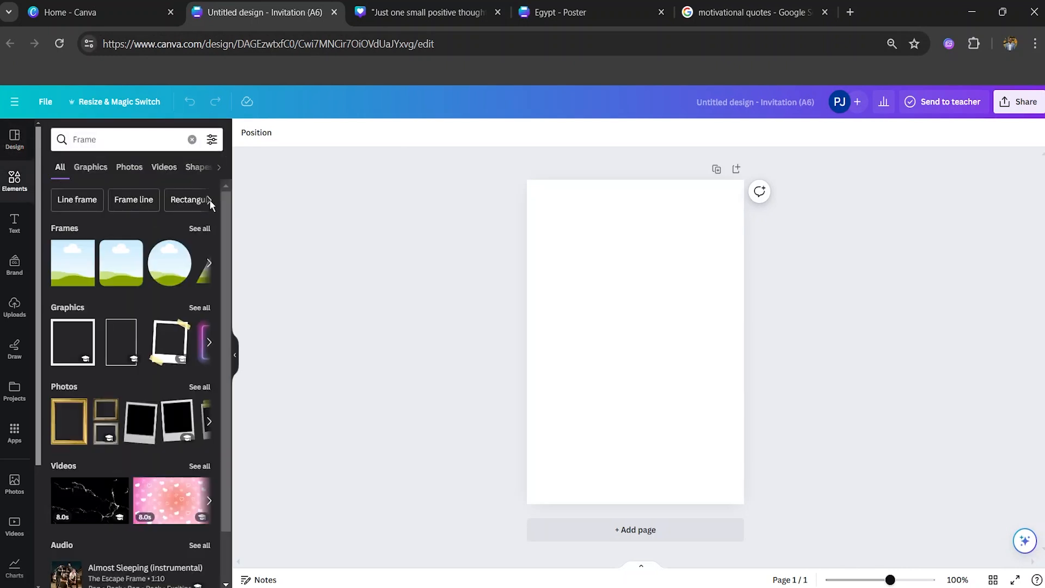
{"action": "left_click", "coordinate": [201, 226]}
{"action": "left_click_drag", "start_coordinate": [227, 325], "coordinate": [626, 284]}
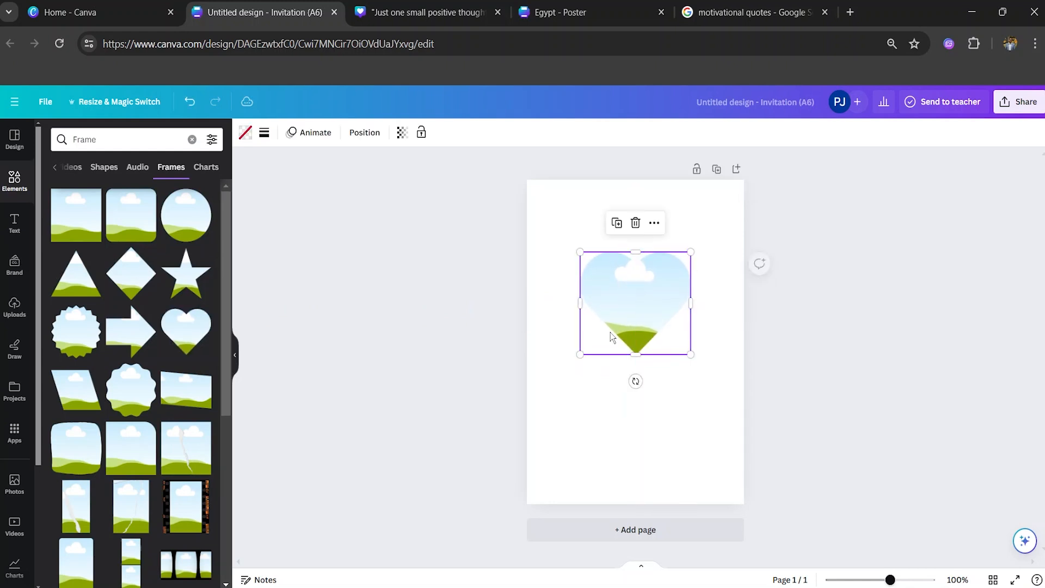
{"action": "left_click_drag", "start_coordinate": [579, 354], "coordinate": [536, 395]}
{"action": "left_click_drag", "start_coordinate": [691, 396], "coordinate": [704, 410]}
{"action": "double_click", "coordinate": [628, 341]}
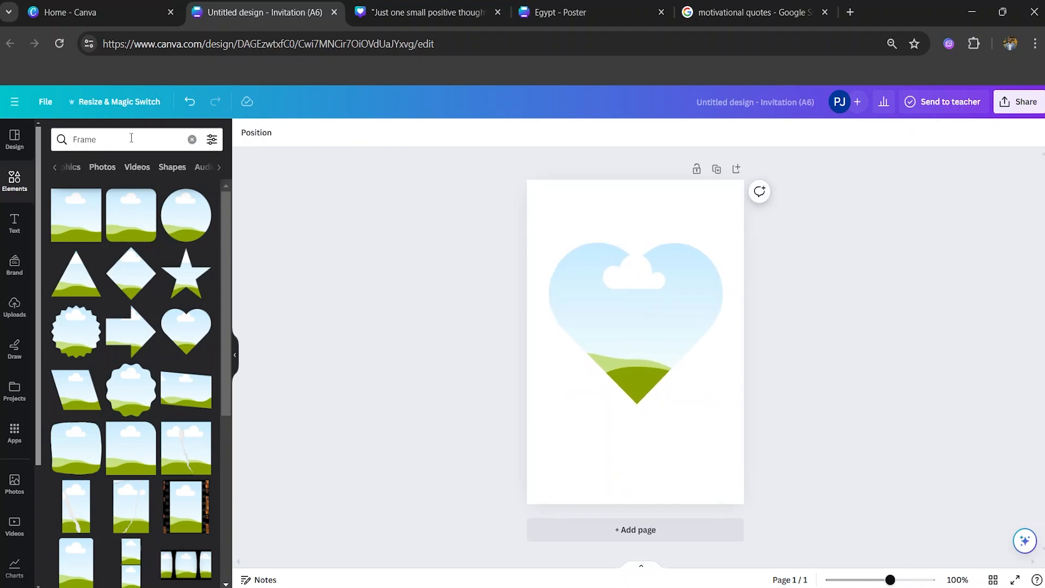
Step: Search the elements for wedding photos and fill the heart frame with the bride and groom kissing behind a bouquet, leaving no extra copy
{"action": "left_click", "coordinate": [166, 139]}
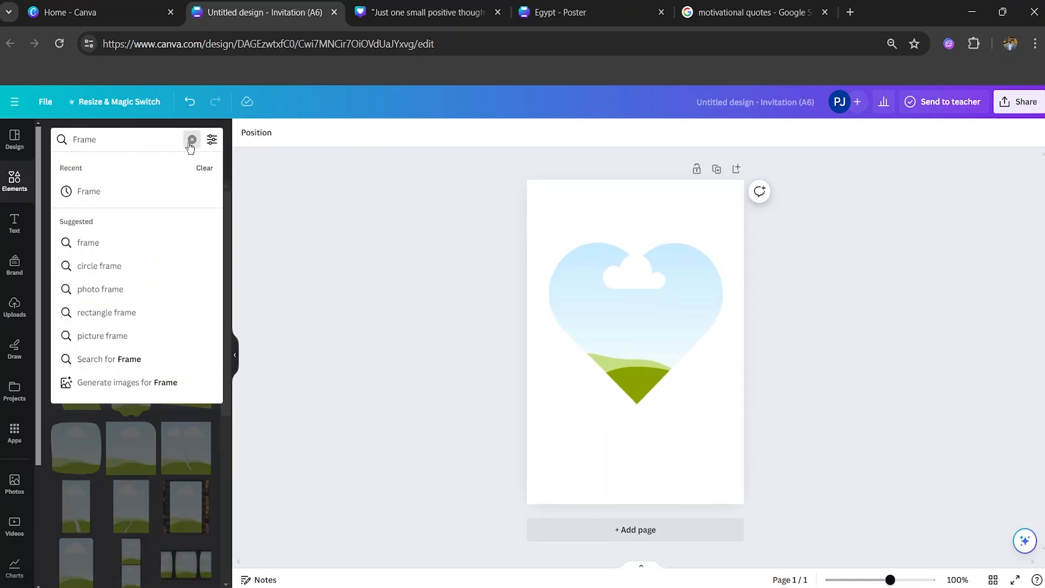
{"action": "left_click", "coordinate": [192, 139]}
{"action": "type", "text": "wedd"}
{"action": "left_click", "coordinate": [117, 191]}
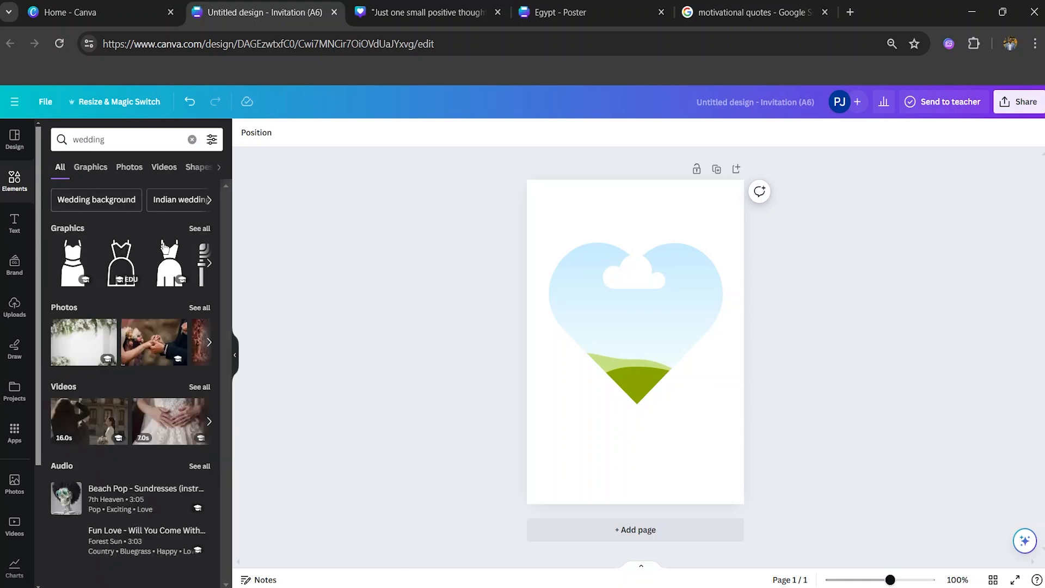
{"action": "left_click", "coordinate": [195, 311]}
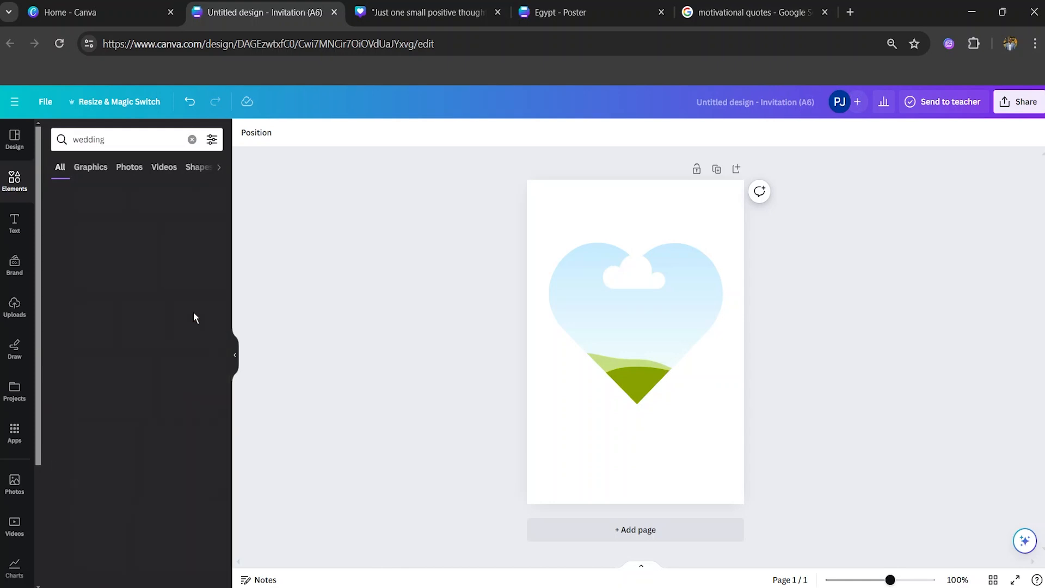
{"action": "left_click_drag", "start_coordinate": [176, 376], "coordinate": [637, 327]}
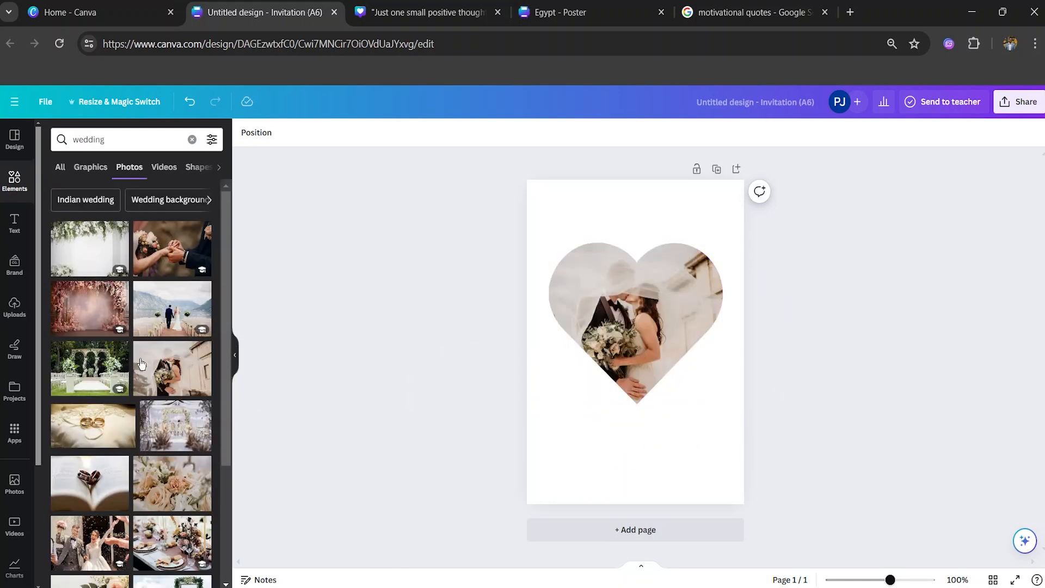
{"action": "left_click", "coordinate": [208, 394]}
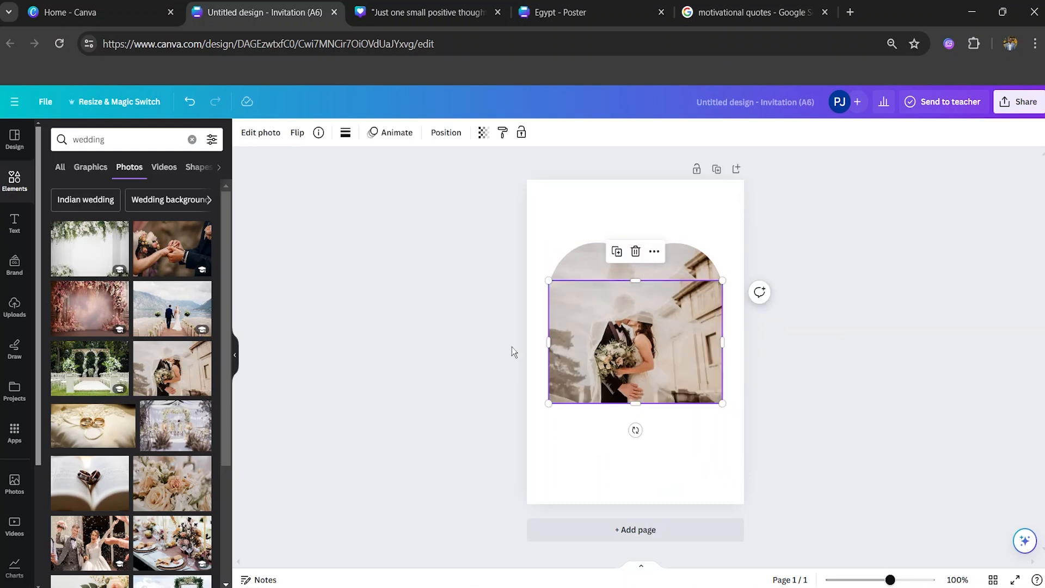
{"action": "left_click", "coordinate": [631, 252]}
Step: Set the transparency of the heart-framed wedding photo to 86
{"action": "left_click", "coordinate": [635, 296]}
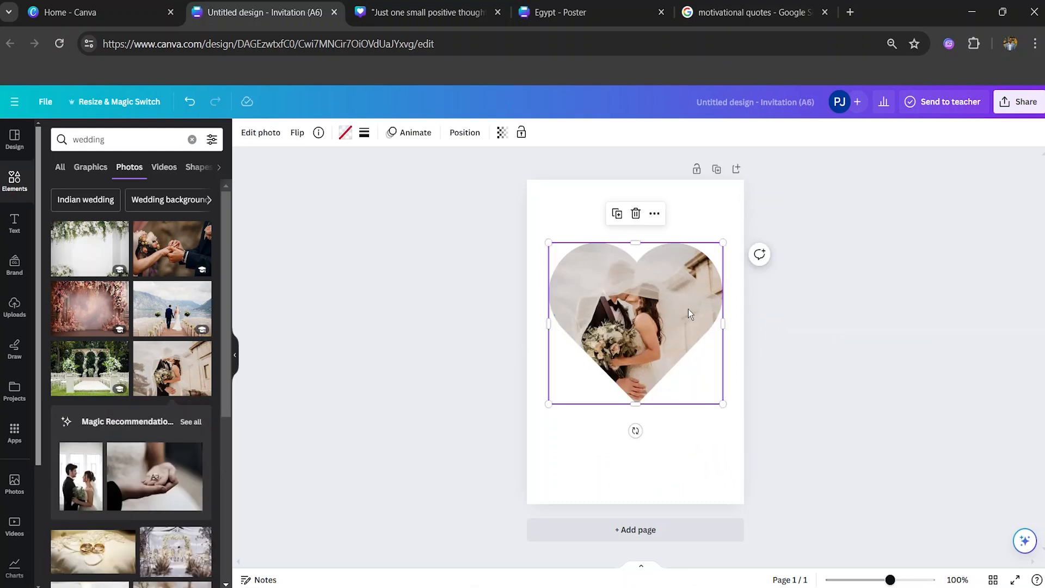
{"action": "left_click", "coordinate": [502, 133]}
{"action": "left_click_drag", "start_coordinate": [466, 183], "coordinate": [457, 188]}
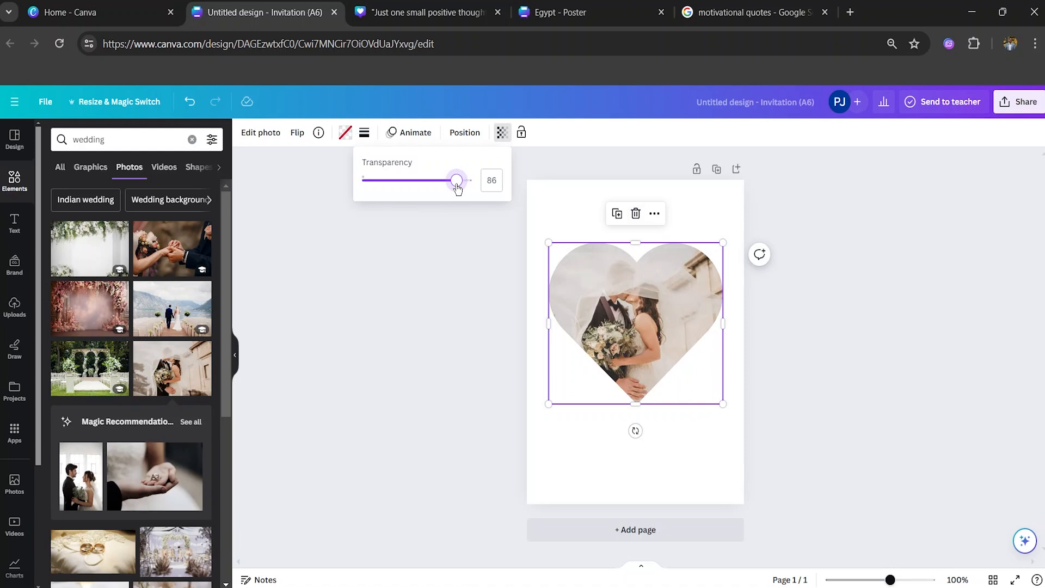
{"action": "left_click", "coordinate": [385, 319]}
{"action": "left_click", "coordinate": [821, 342]}
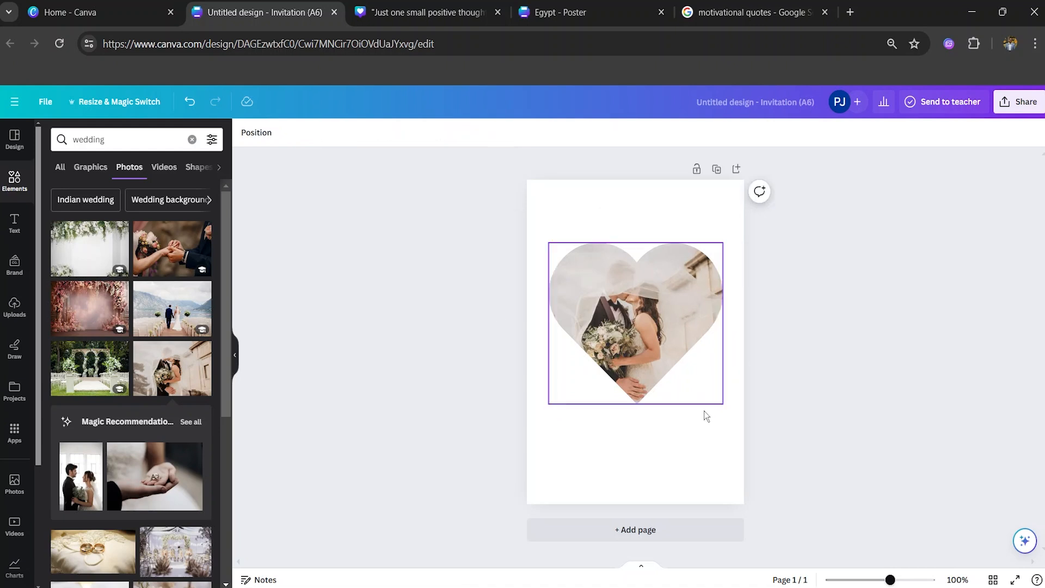
Step: Fill the page background with the custom light yellow colour #FFE6A5
{"action": "left_click", "coordinate": [677, 431]}
{"action": "left_click", "coordinate": [245, 133]}
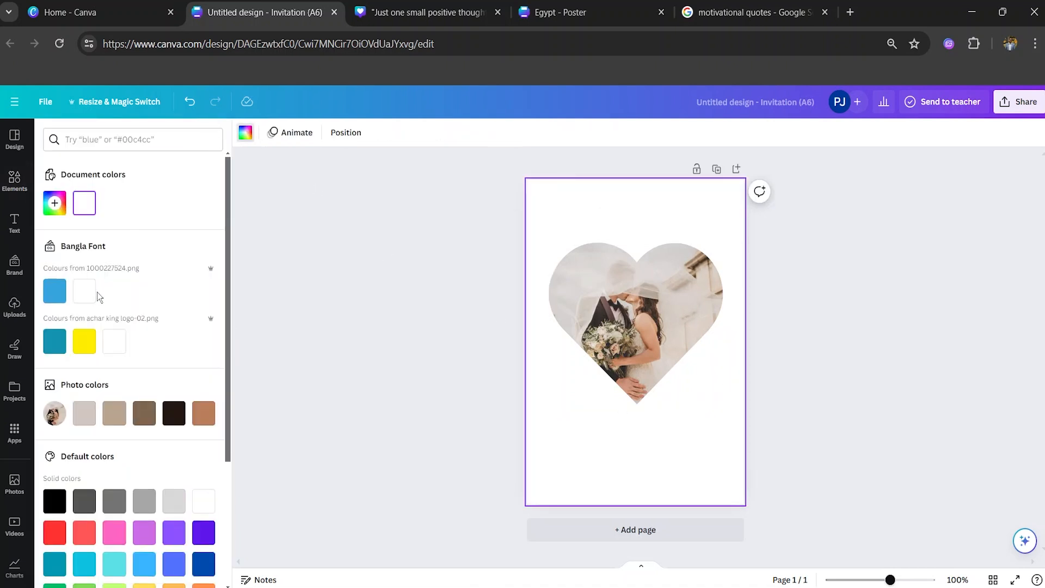
{"action": "left_click", "coordinate": [53, 210]}
{"action": "left_click", "coordinate": [75, 331]}
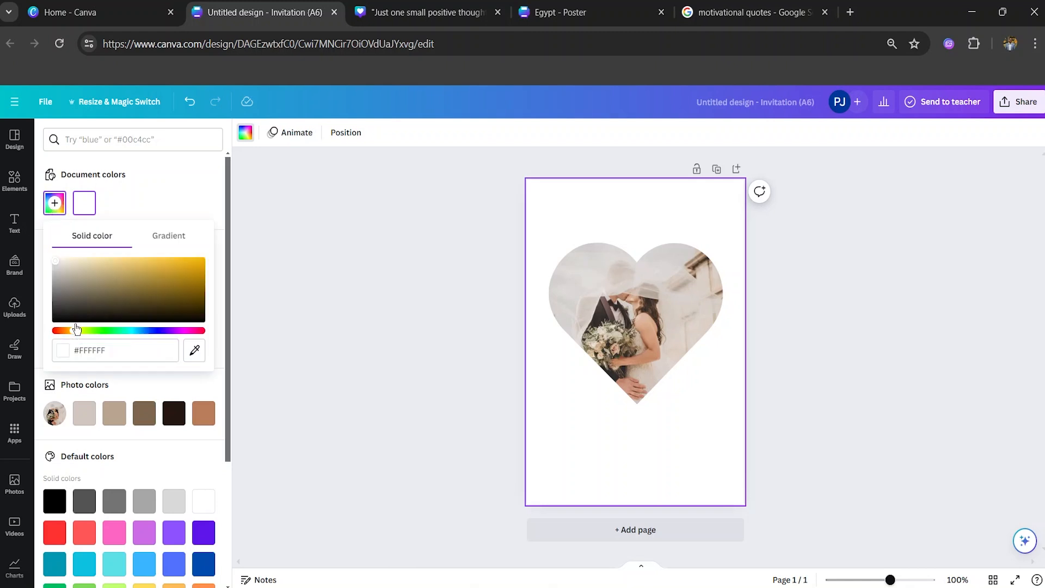
{"action": "left_click_drag", "start_coordinate": [60, 272], "coordinate": [107, 259]}
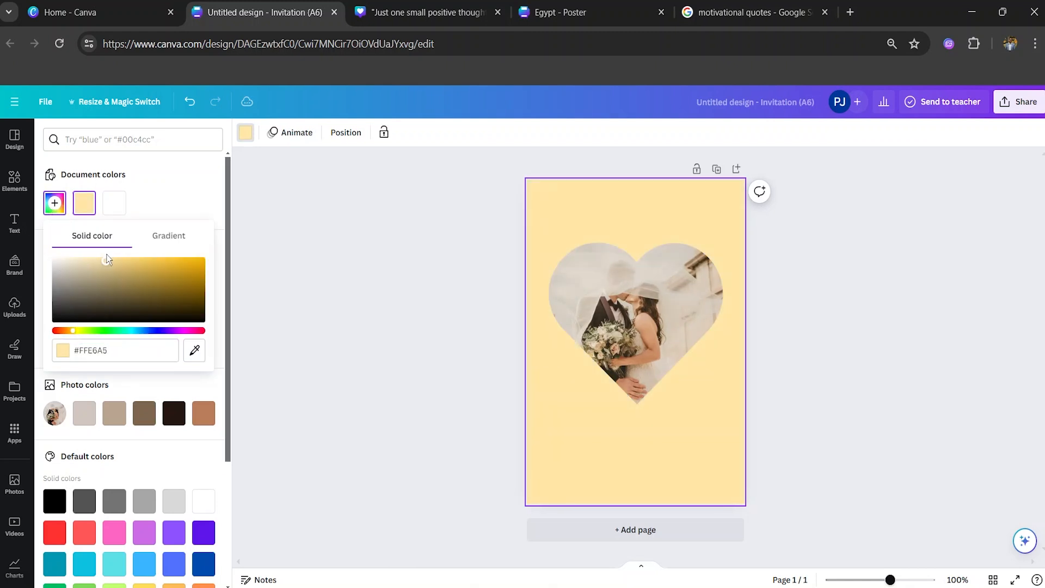
{"action": "left_click", "coordinate": [387, 296]}
{"action": "left_click", "coordinate": [351, 306]}
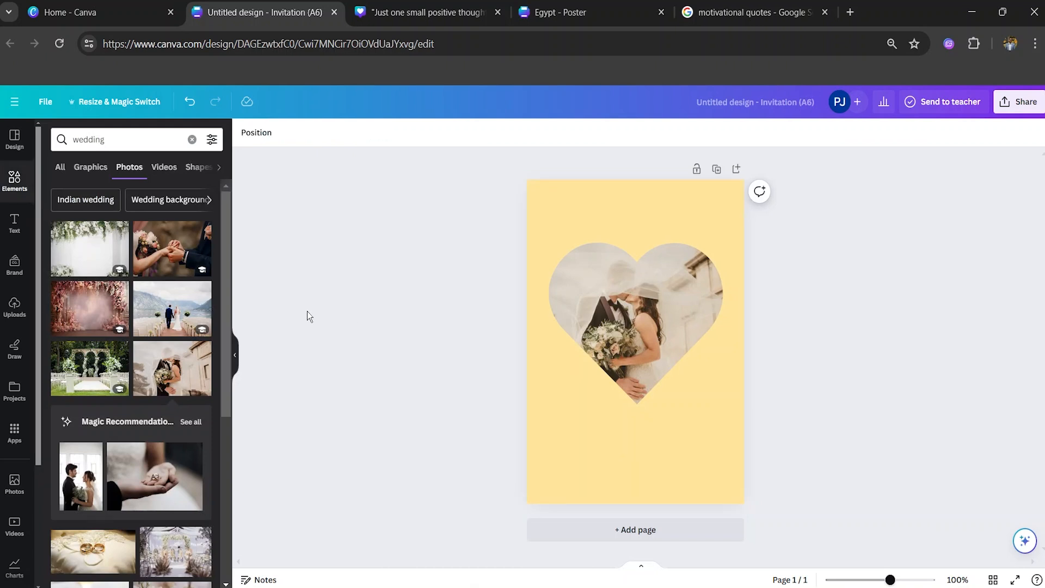
Step: Open the border style settings for the heart-framed wedding photo
{"action": "left_click", "coordinate": [642, 318]}
{"action": "left_click", "coordinate": [365, 133]}
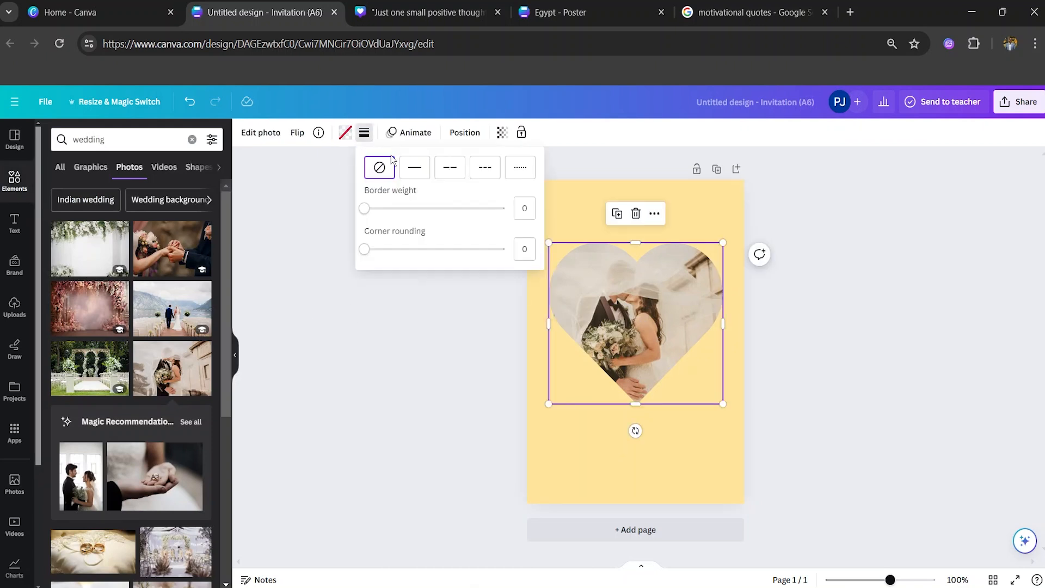
Step: Add a solid border line around the heart-shaped wedding photo
{"action": "left_click", "coordinate": [413, 175]}
{"action": "left_click", "coordinate": [348, 374]}
{"action": "left_click", "coordinate": [884, 393]}
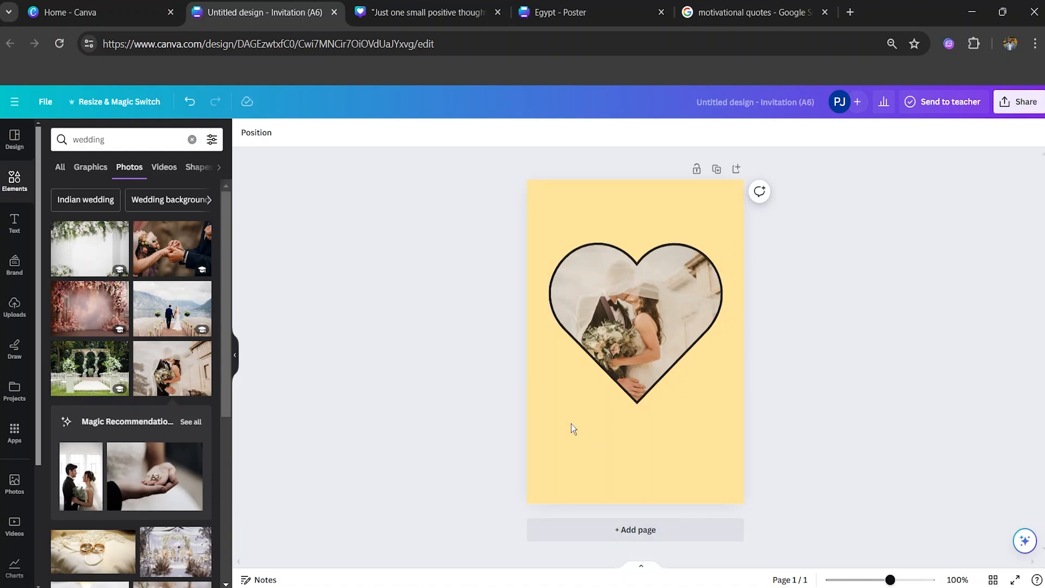
Step: Search the elements for "wedding" graphics and add the pair of white doves facing a small heart
{"action": "left_click", "coordinate": [191, 140]}
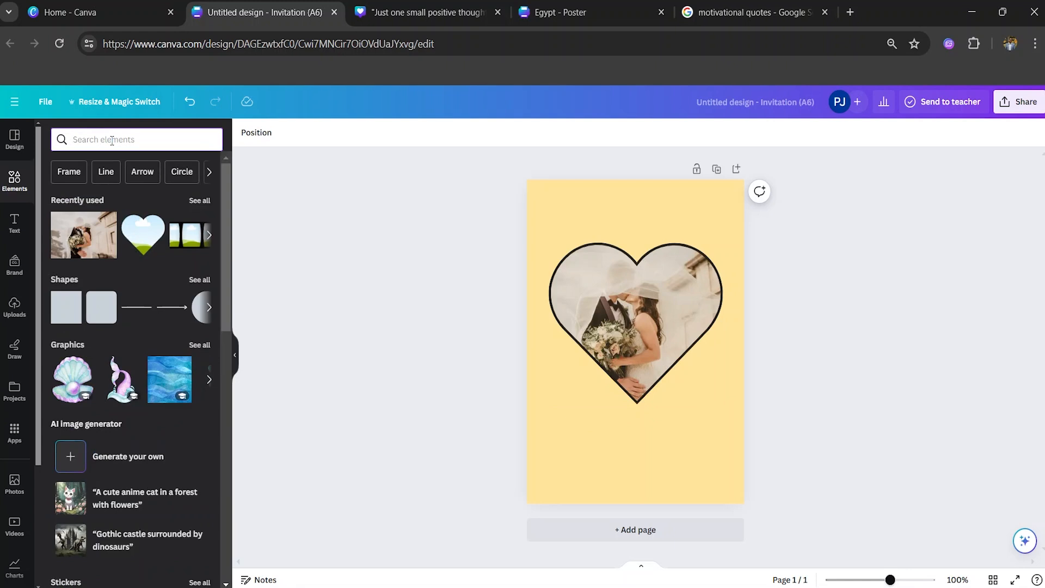
{"action": "type", "text": "we"}
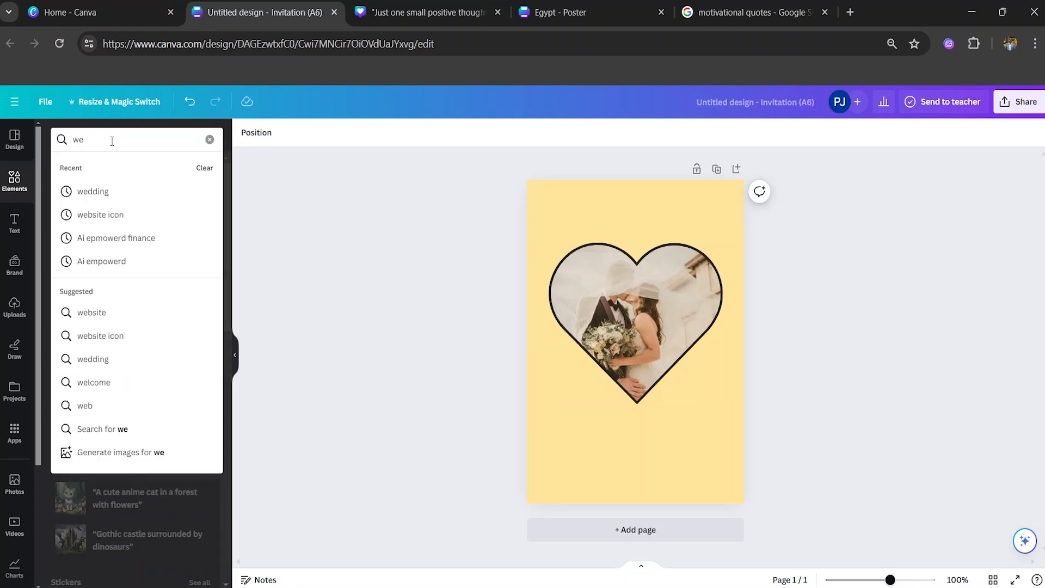
{"action": "left_click", "coordinate": [93, 191]}
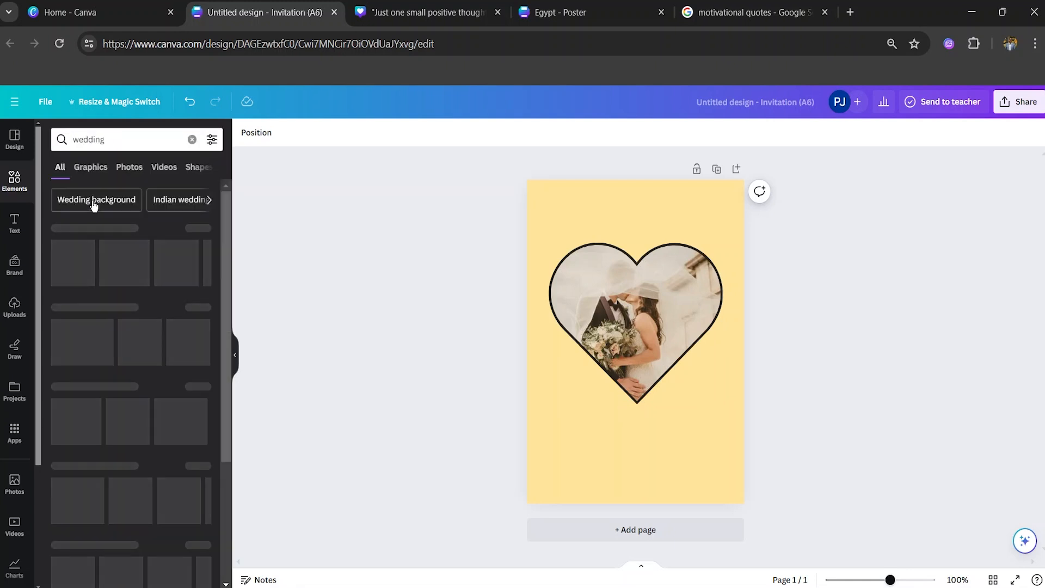
{"action": "left_click", "coordinate": [89, 174]}
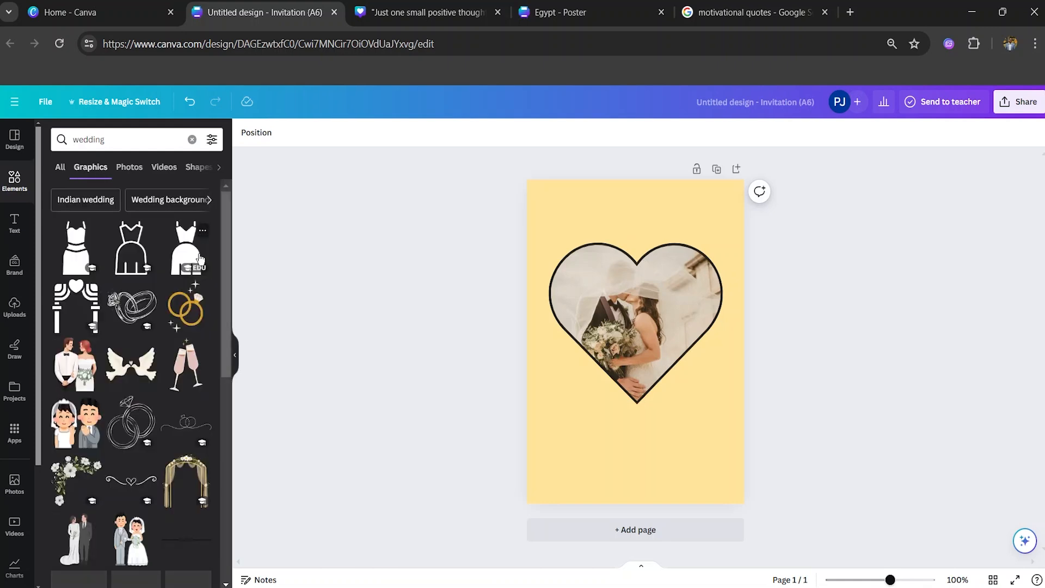
{"action": "left_click", "coordinate": [138, 382]}
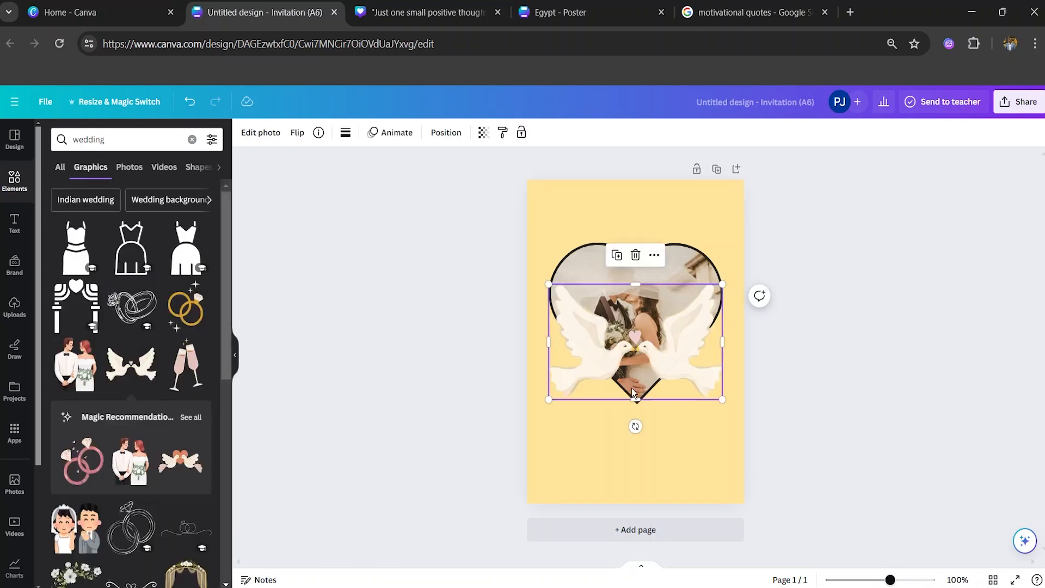
Step: Shrink the doves to about half their width and center them above the heart photo at the page's upper edge
{"action": "left_click_drag", "start_coordinate": [685, 362], "coordinate": [700, 224]}
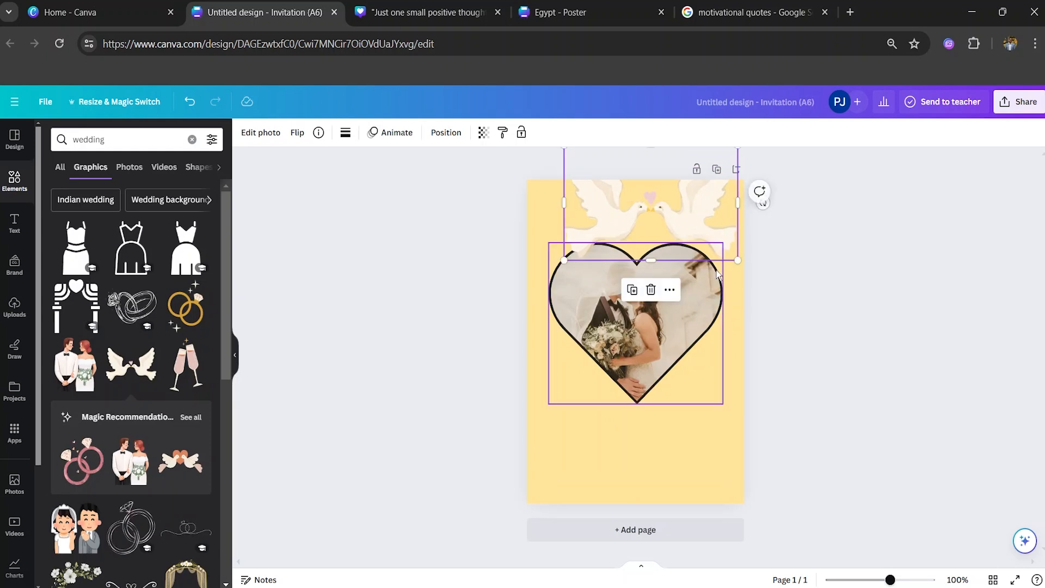
{"action": "left_click_drag", "start_coordinate": [738, 262], "coordinate": [694, 233]}
{"action": "left_click_drag", "start_coordinate": [598, 204], "coordinate": [606, 217]}
{"action": "left_click_drag", "start_coordinate": [704, 244], "coordinate": [621, 214]}
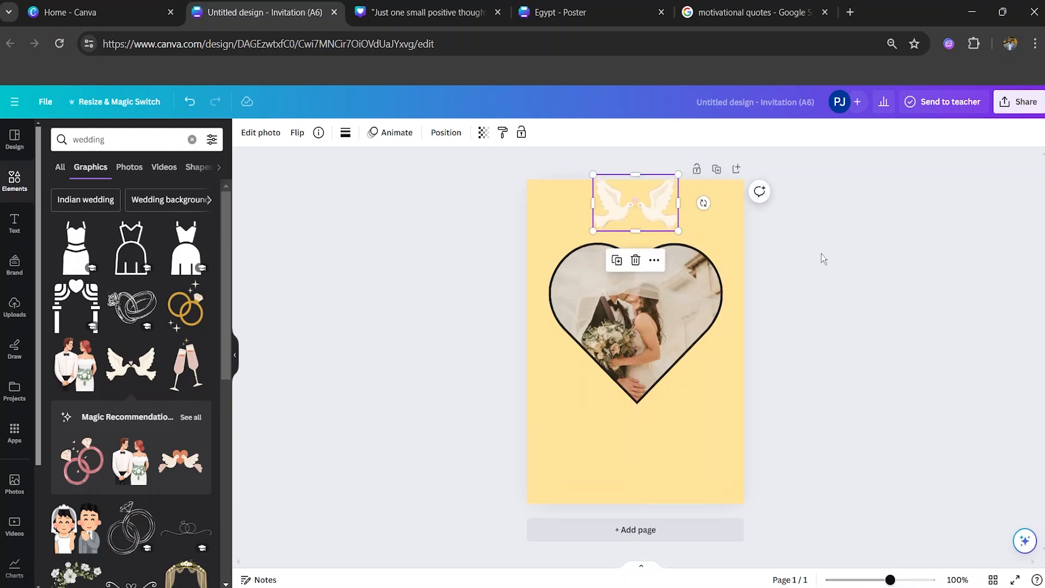
{"action": "left_click", "coordinate": [752, 326]}
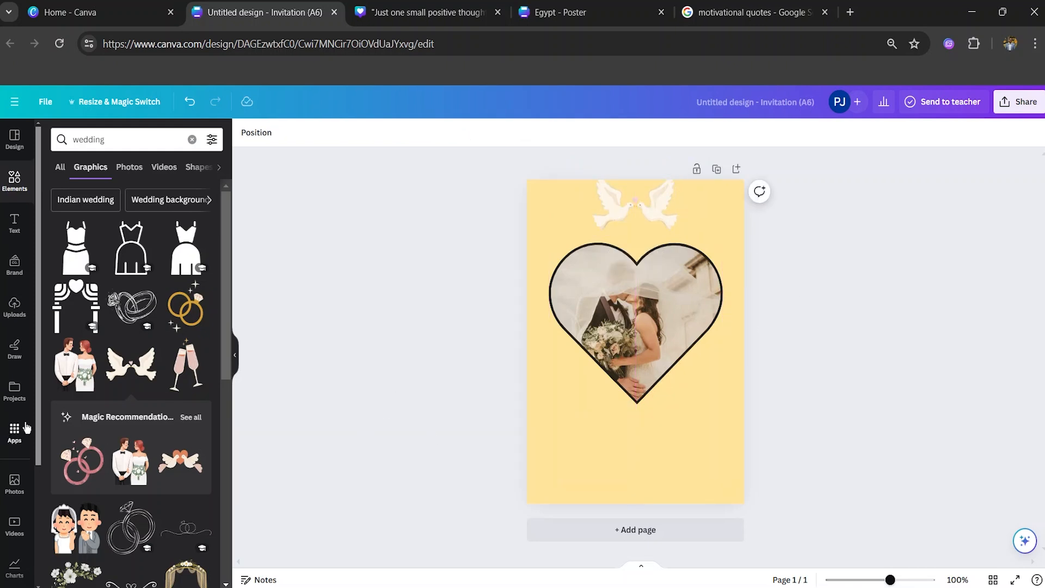
Step: Add the standing bride and groom graphic, shrink it, and fit it into the page's lower-left corner
{"action": "scroll", "coordinate": [145, 437], "scroll_direction": "down", "scroll_amount": 4}
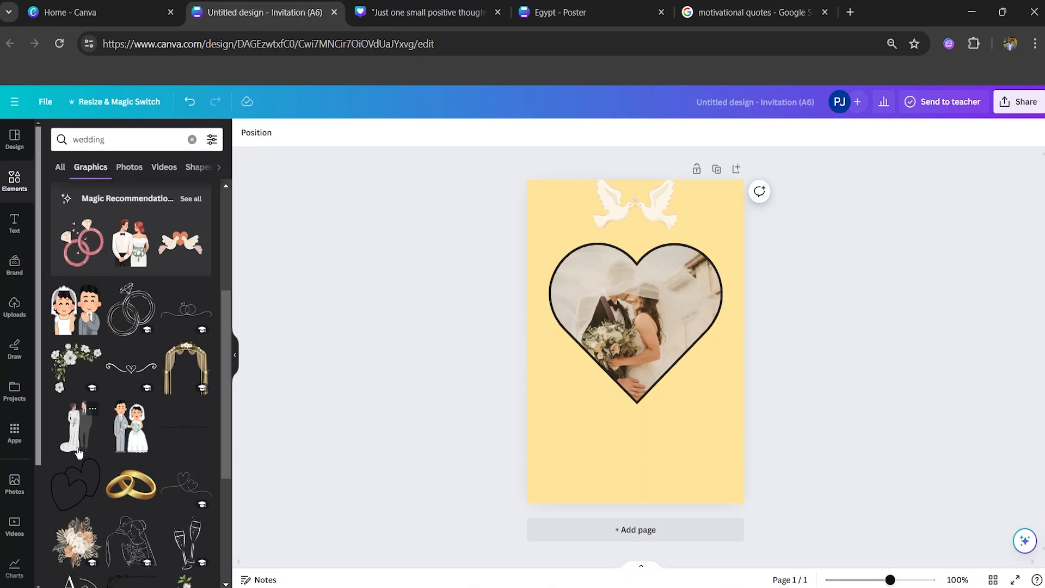
{"action": "left_click", "coordinate": [82, 434]}
{"action": "left_click_drag", "start_coordinate": [668, 371], "coordinate": [599, 464]}
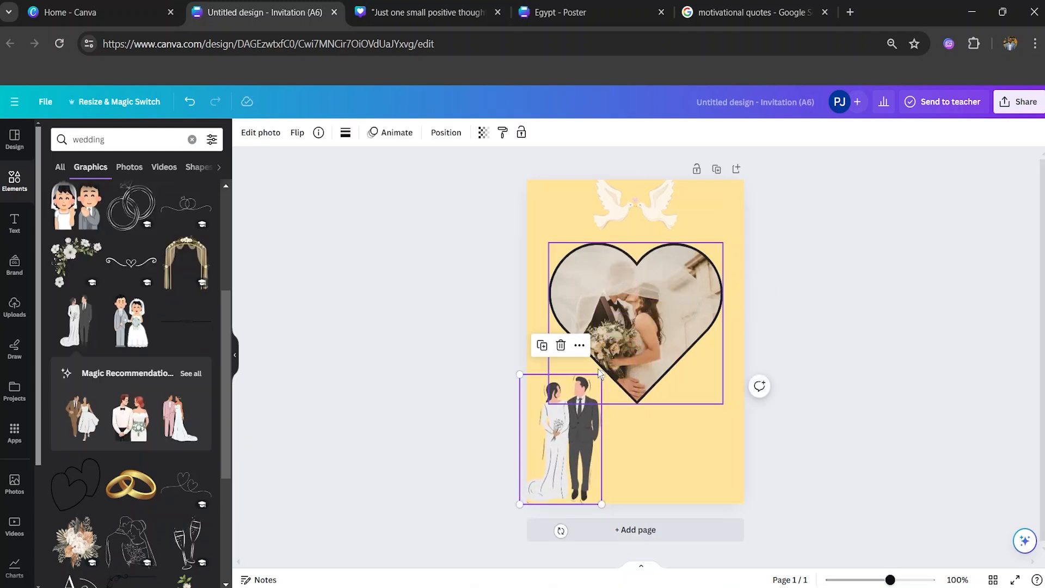
{"action": "left_click_drag", "start_coordinate": [600, 375], "coordinate": [575, 417]}
{"action": "left_click_drag", "start_coordinate": [543, 457], "coordinate": [550, 479]}
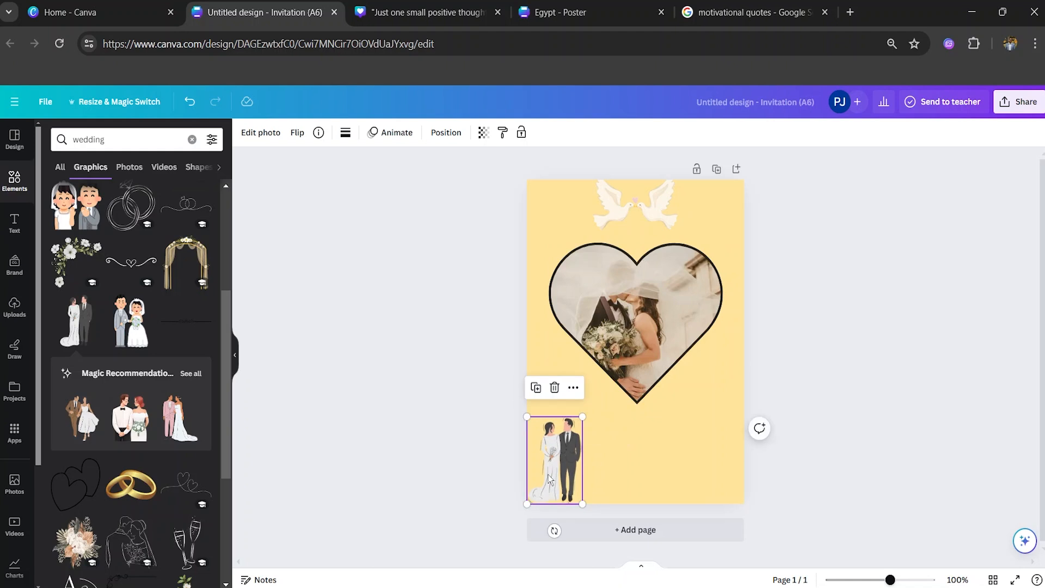
Step: Set the bride and groom graphic's transparency to 56
{"action": "left_click", "coordinate": [483, 133]}
{"action": "left_click_drag", "start_coordinate": [452, 188], "coordinate": [406, 201]}
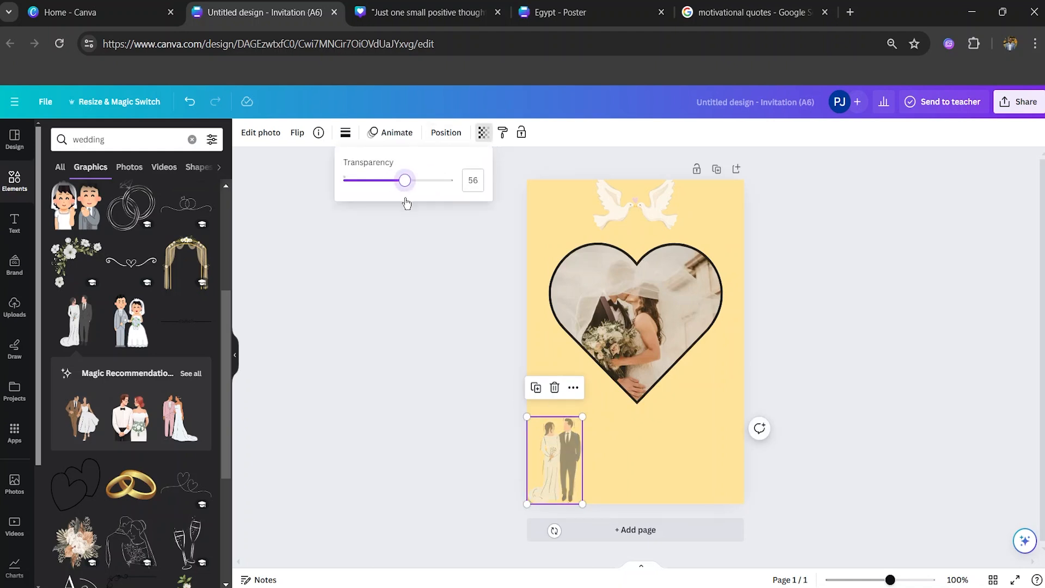
{"action": "left_click", "coordinate": [365, 301]}
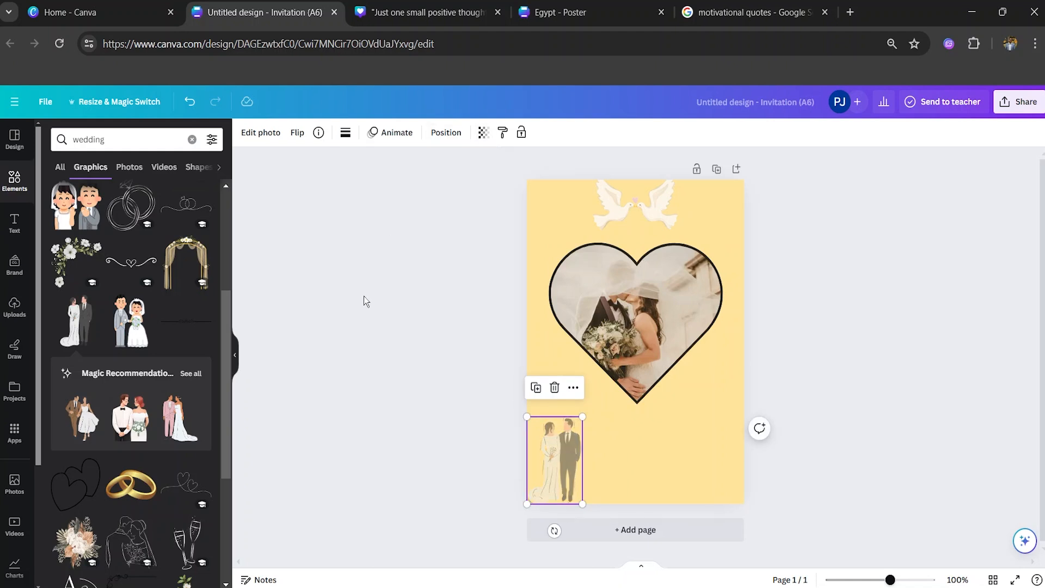
{"action": "left_click", "coordinate": [847, 375]}
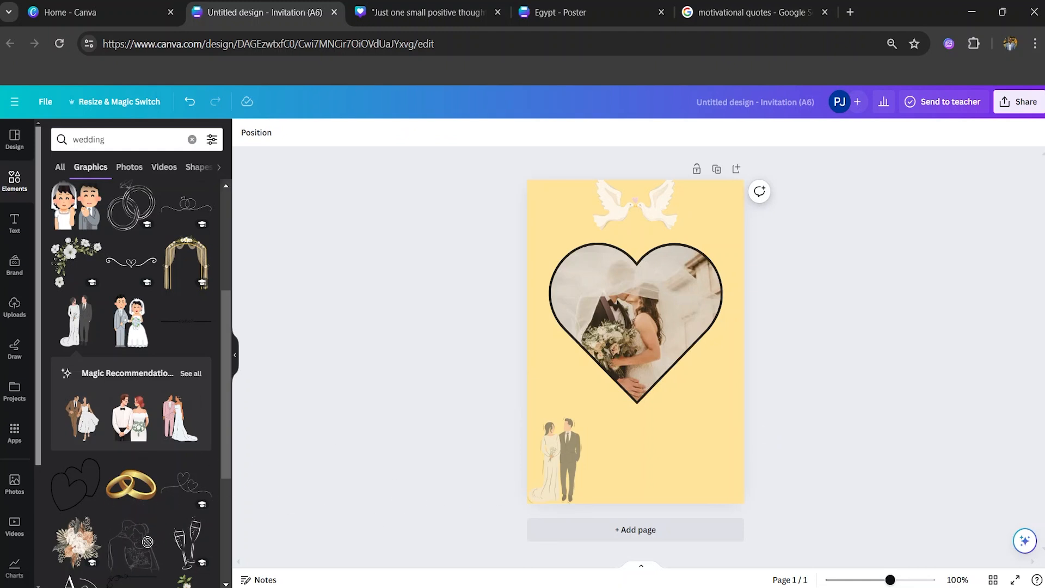
Step: Add the flower bouquet graphic, reduce its size, and place it over the page's lower-right corner
{"action": "left_click_drag", "start_coordinate": [88, 524], "coordinate": [680, 499]}
{"action": "left_click_drag", "start_coordinate": [739, 513], "coordinate": [611, 315]}
{"action": "left_click_drag", "start_coordinate": [555, 251], "coordinate": [705, 477]}
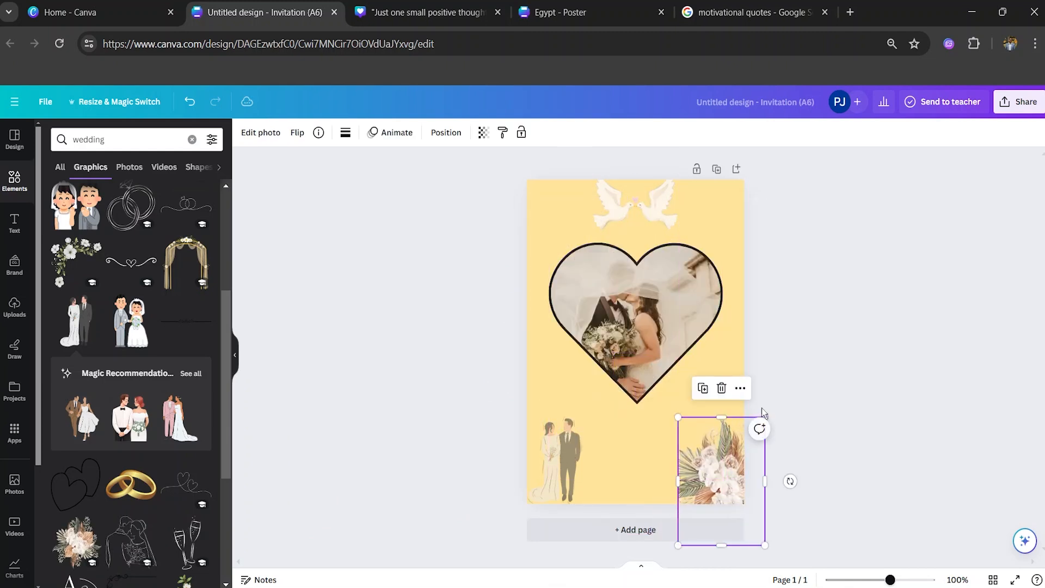
Step: Set the flower bouquet's transparency to 50
{"action": "left_click", "coordinate": [484, 132]}
{"action": "left_click_drag", "start_coordinate": [451, 180], "coordinate": [399, 180]}
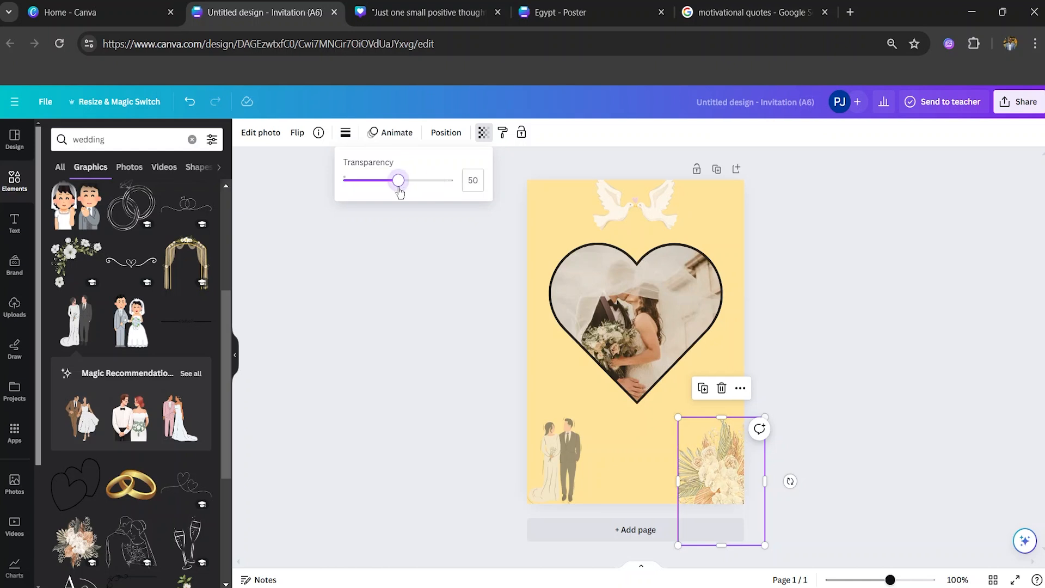
{"action": "left_click", "coordinate": [789, 306]}
{"action": "left_click", "coordinate": [811, 340]}
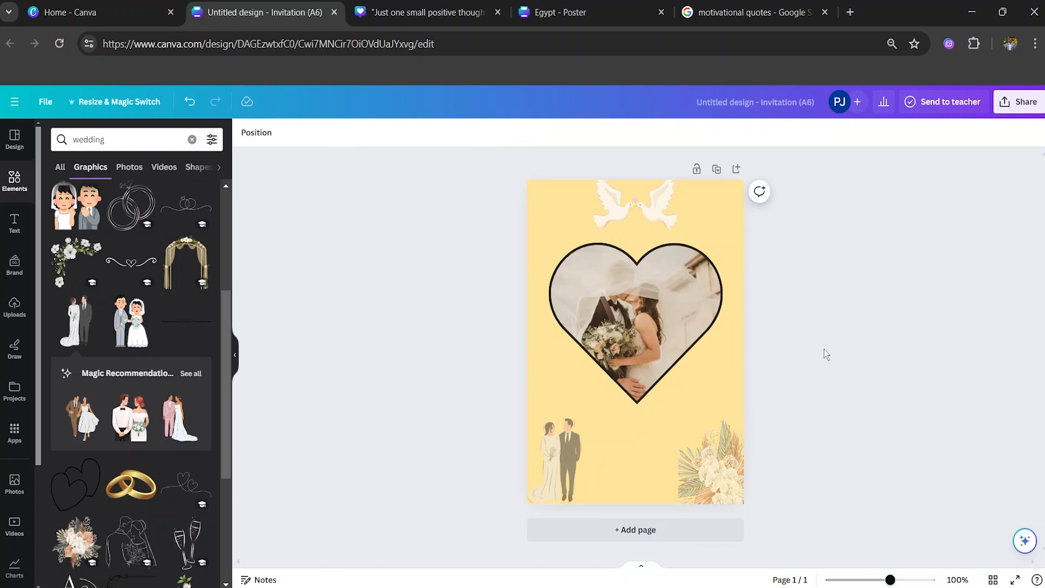
Step: Rotate the flower bouquet to about -41° and tuck it further into the page's lower-right corner
{"action": "left_click", "coordinate": [705, 479]}
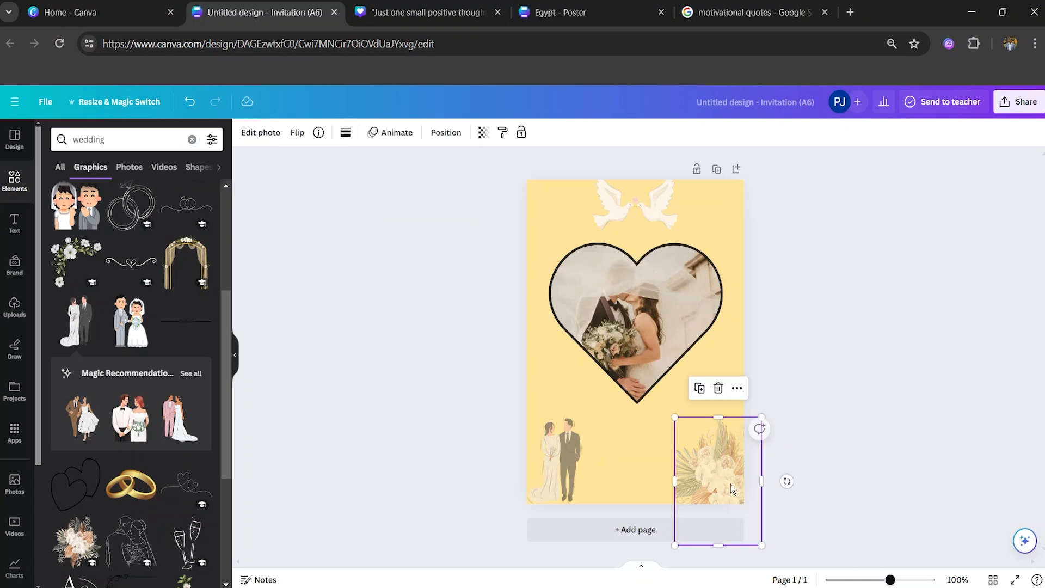
{"action": "left_click_drag", "start_coordinate": [786, 481], "coordinate": [810, 396]}
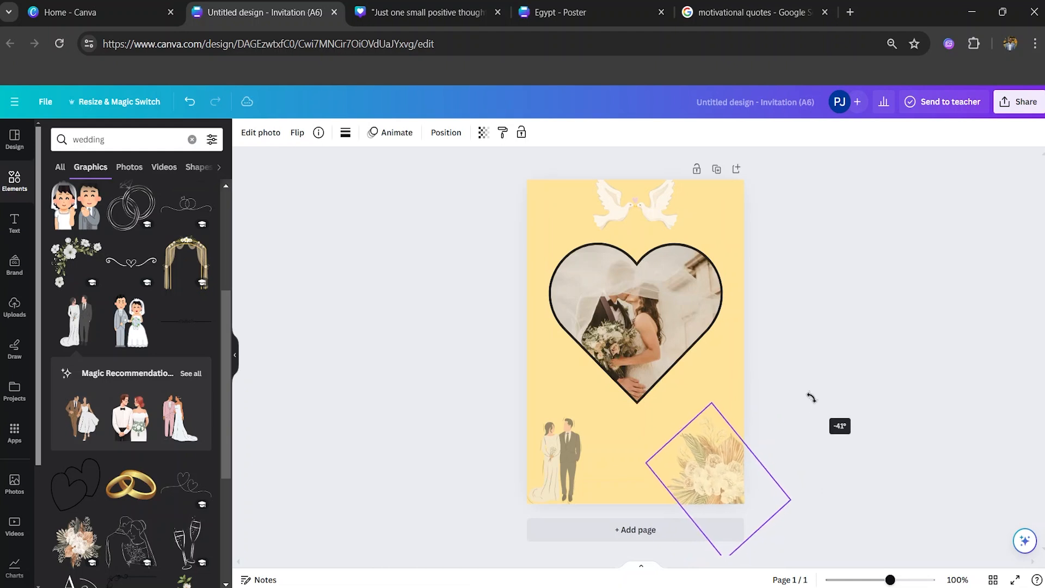
{"action": "left_click_drag", "start_coordinate": [732, 473], "coordinate": [743, 481]}
{"action": "left_click", "coordinate": [939, 426]}
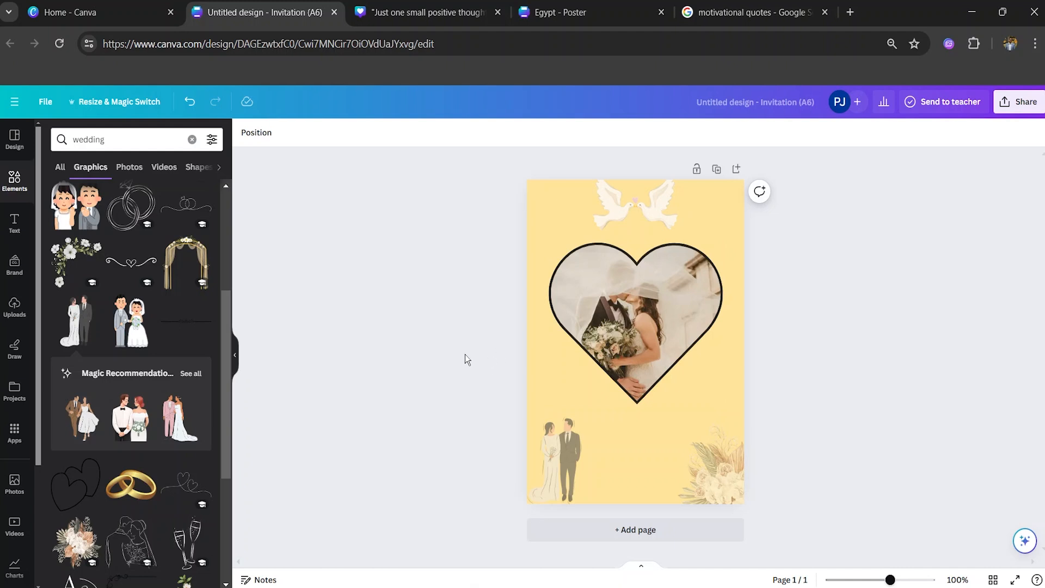
Step: Add a text box reading "You All Are Welcome"
{"action": "left_click", "coordinate": [15, 228]}
{"action": "left_click", "coordinate": [156, 172]}
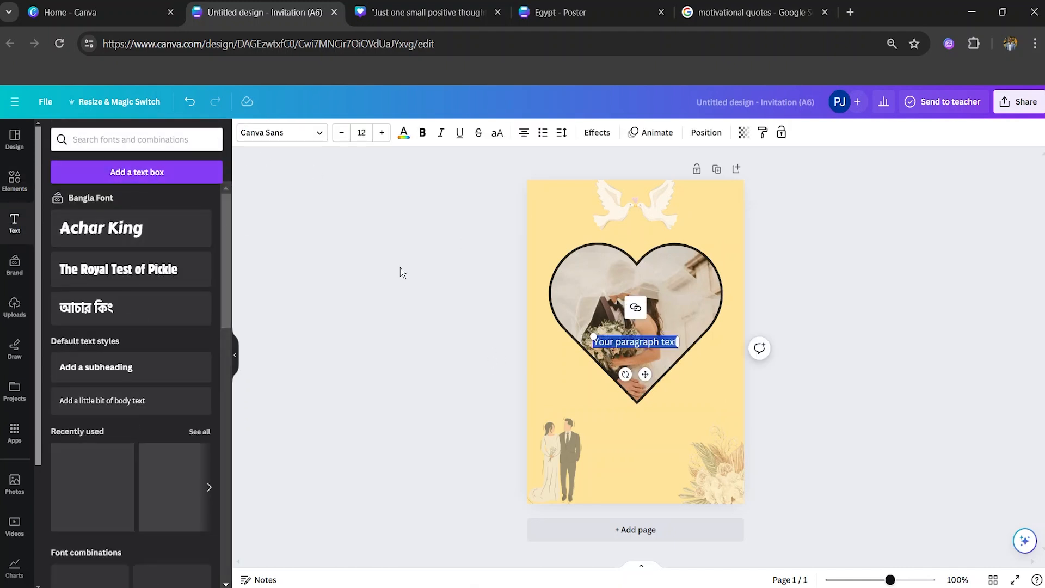
{"action": "type", "text": "You All Are welcome"}
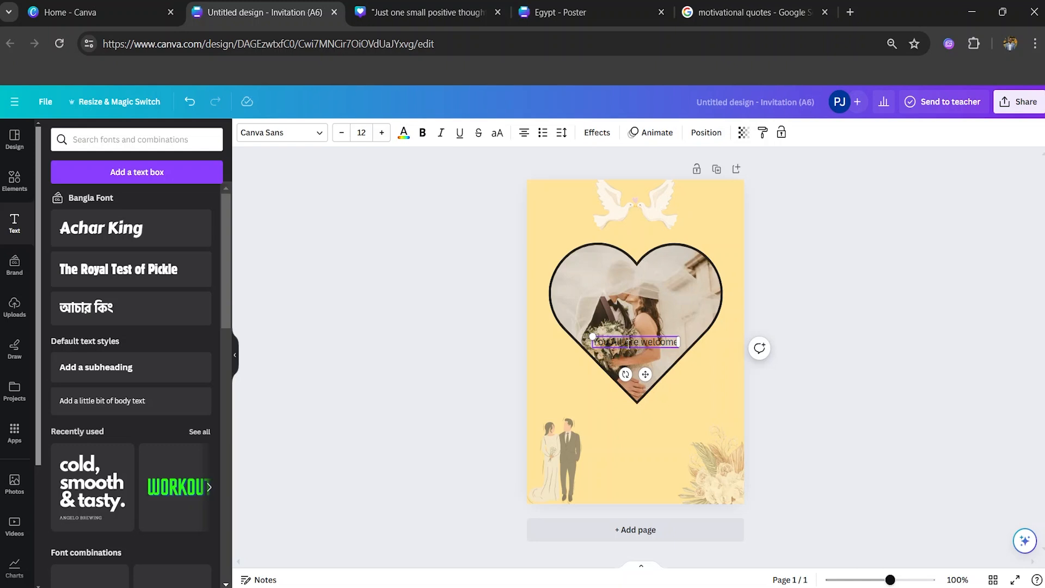
Step: Increase the font size of the whole "You All Are Welcome" text to 20
{"action": "triple_click", "coordinate": [628, 345]}
{"action": "left_click", "coordinate": [648, 347]}
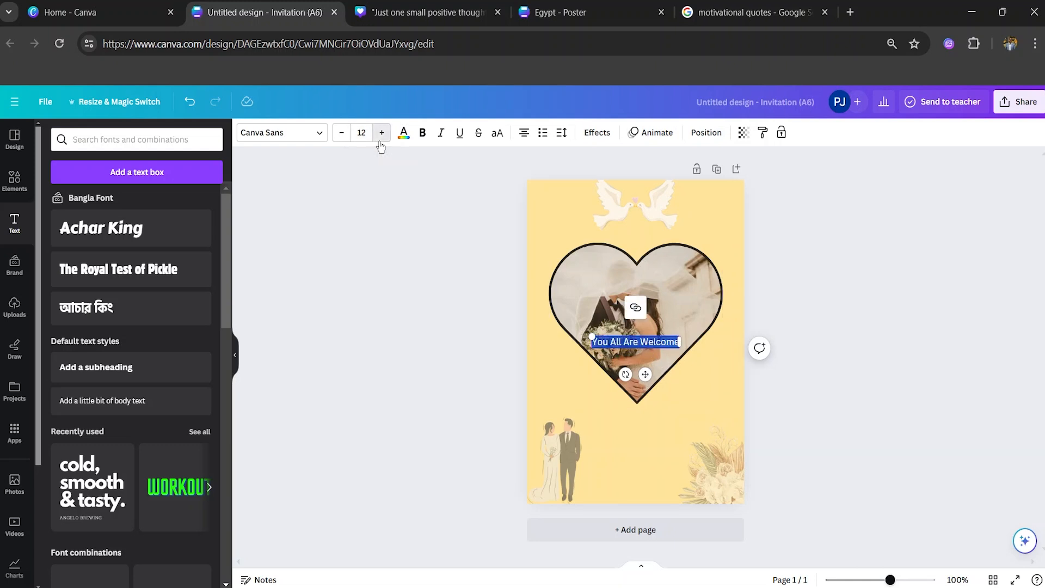
{"action": "left_click", "coordinate": [381, 136]}
{"action": "left_click", "coordinate": [381, 137]}
{"action": "left_click", "coordinate": [381, 136]}
{"action": "left_click", "coordinate": [381, 137]}
{"action": "left_click", "coordinate": [381, 137]}
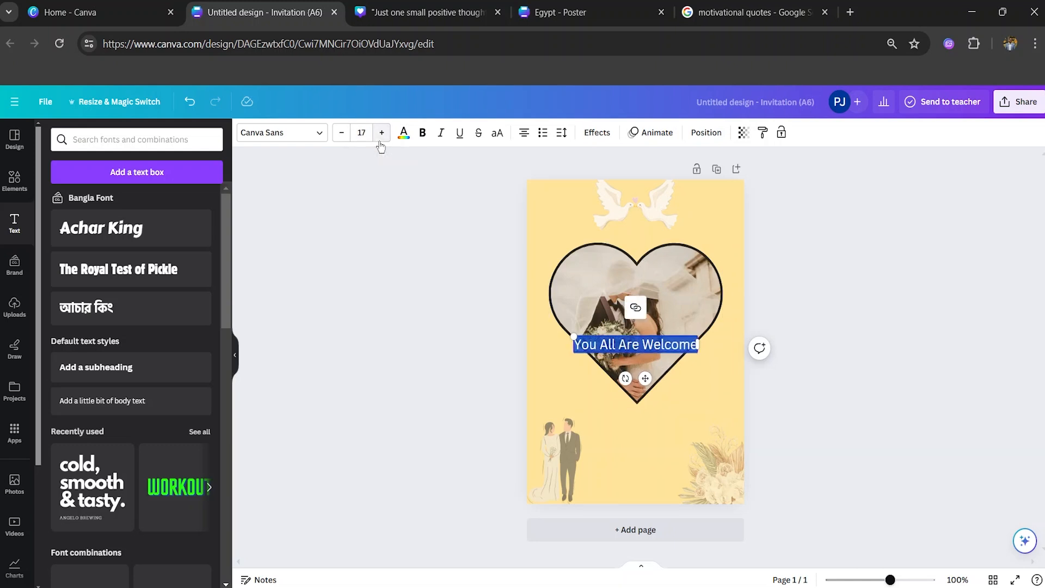
{"action": "left_click", "coordinate": [381, 137]}
{"action": "left_click", "coordinate": [382, 137]}
{"action": "left_click", "coordinate": [381, 136]}
Step: Change the font of the "You All Are Welcome" text to Inter
{"action": "left_click", "coordinate": [294, 132]}
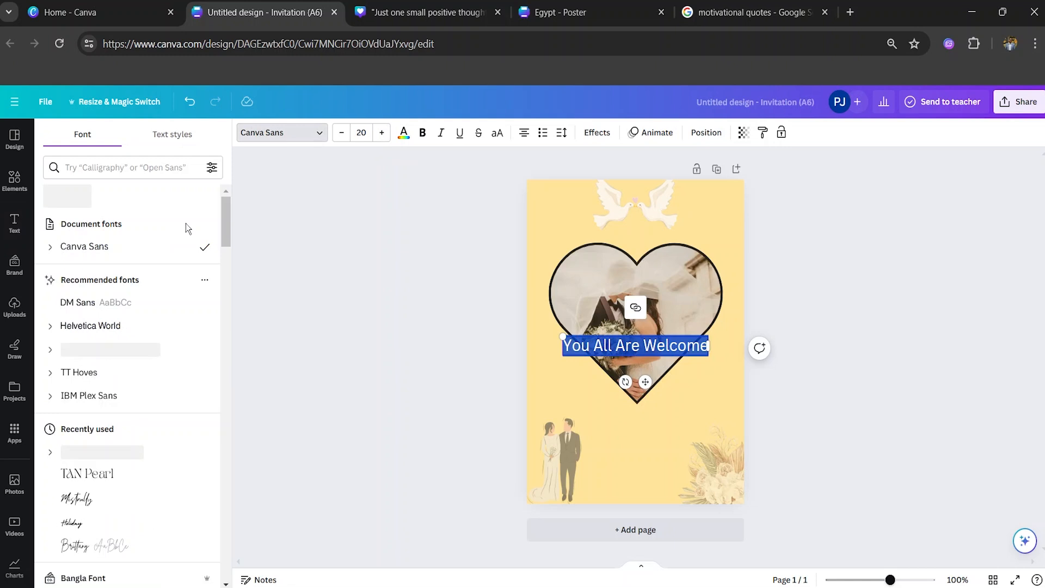
{"action": "left_click", "coordinate": [106, 348]}
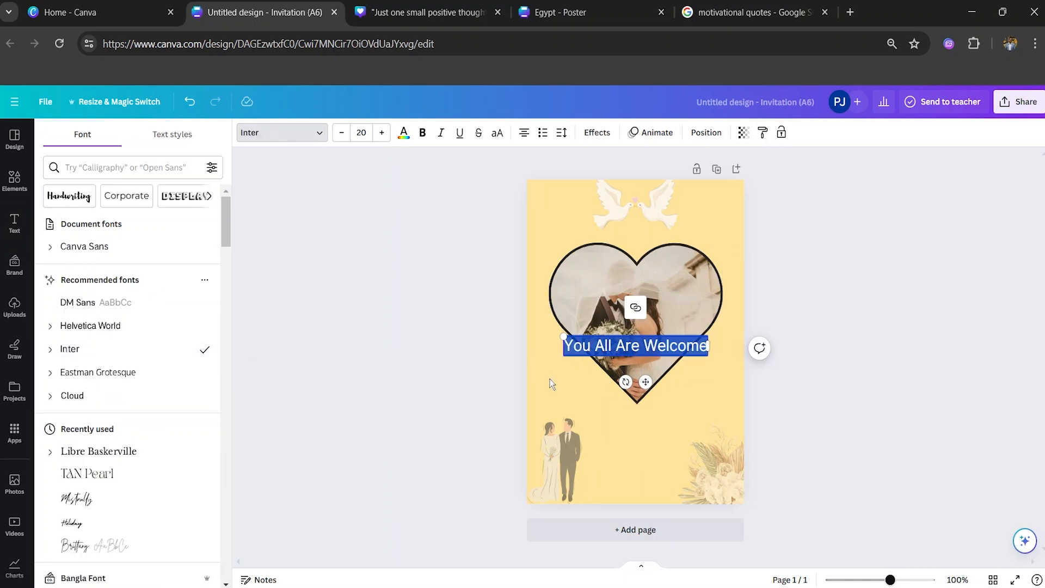
{"action": "left_click", "coordinate": [459, 389]}
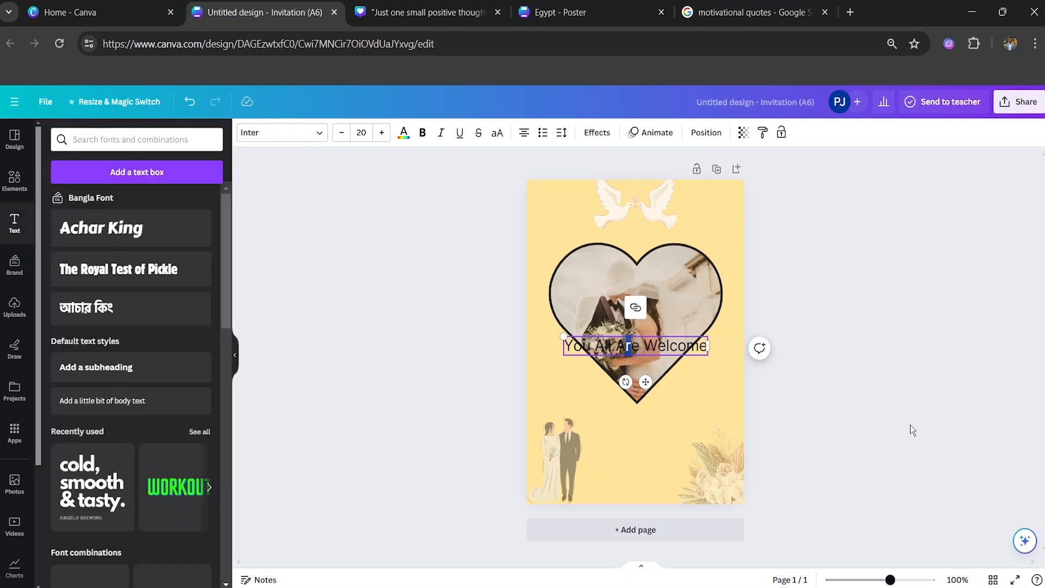
Step: Move the welcome text below the heart photo, scale it down to about size 15.5, and fit it between the couple and bouquet
{"action": "left_click_drag", "start_coordinate": [665, 351], "coordinate": [668, 467]}
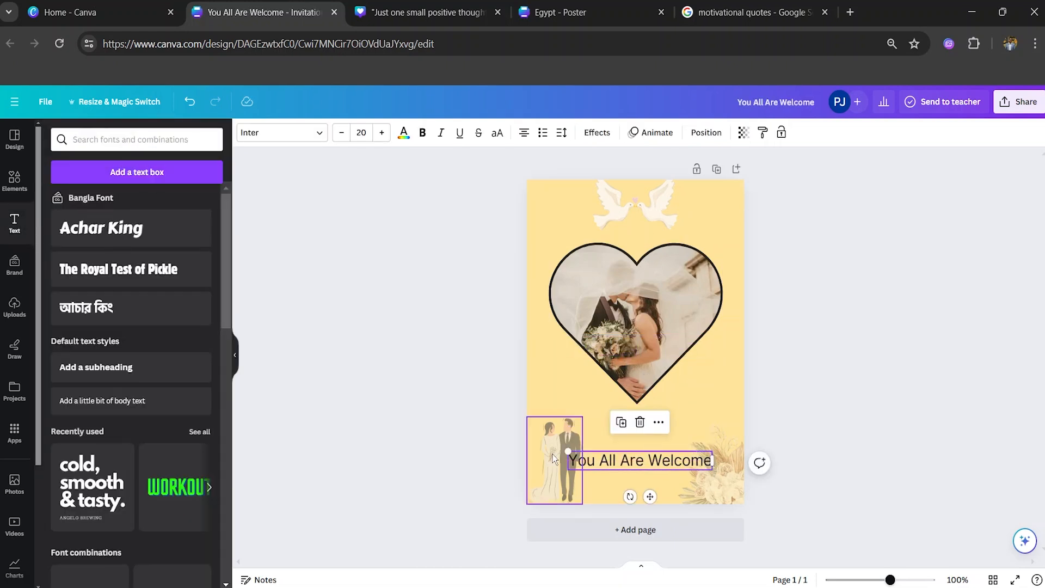
{"action": "left_click_drag", "start_coordinate": [567, 447], "coordinate": [599, 454]}
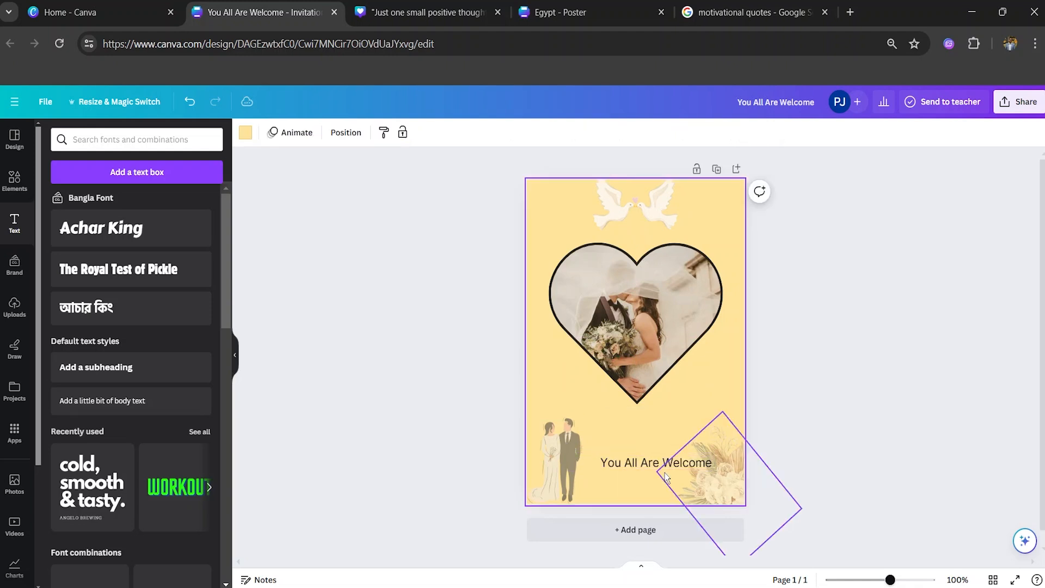
{"action": "left_click_drag", "start_coordinate": [664, 472], "coordinate": [646, 465]}
{"action": "left_click", "coordinate": [461, 266]}
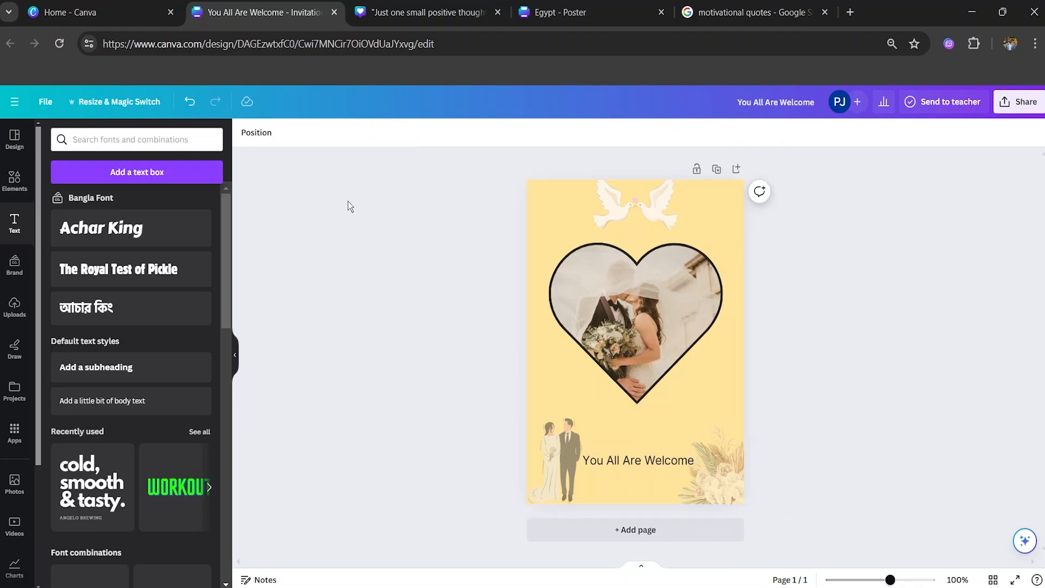
Step: Add another text box containing the couple's first names joined by an ampersand
{"action": "left_click", "coordinate": [127, 173]}
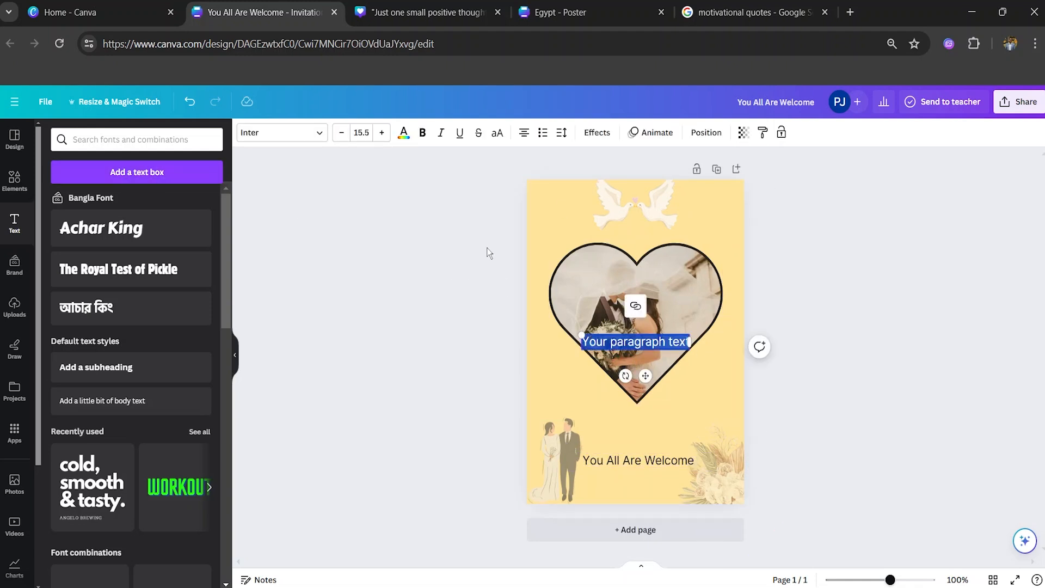
{"action": "type", "text": "Ja"}
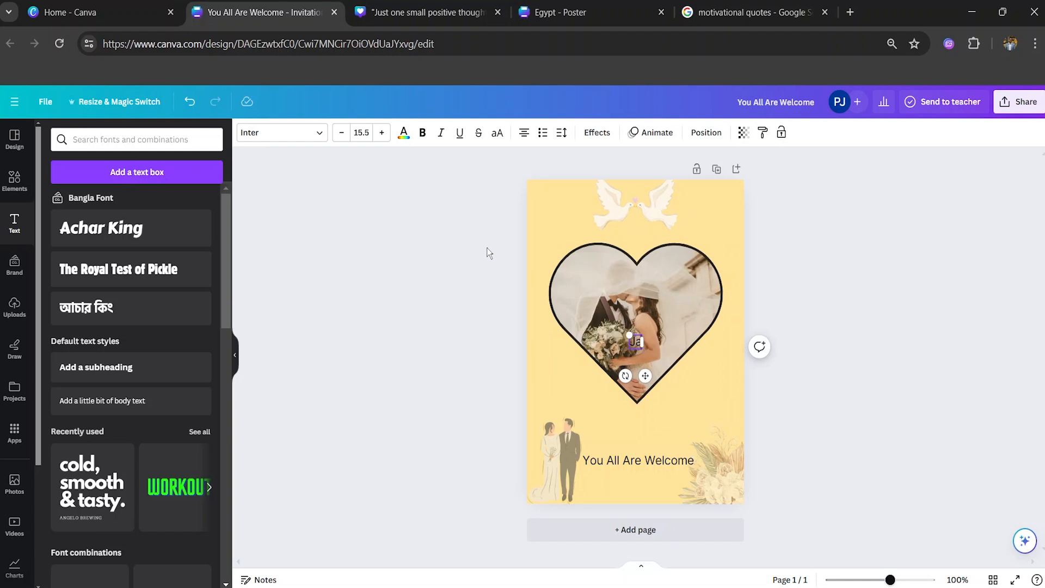
{"action": "type", "text": "mes & J"}
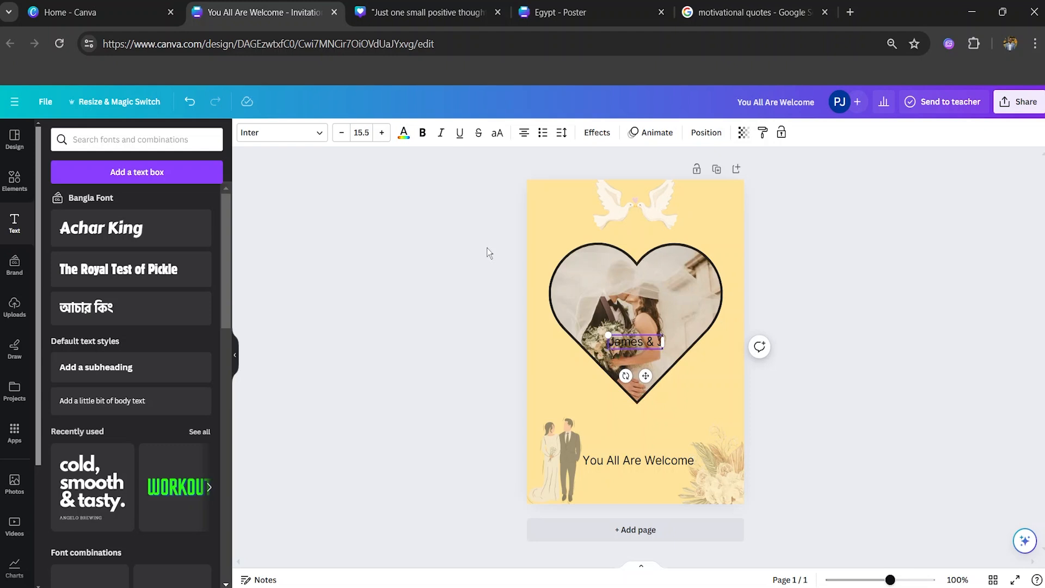
{"action": "type", "text": "essica"}
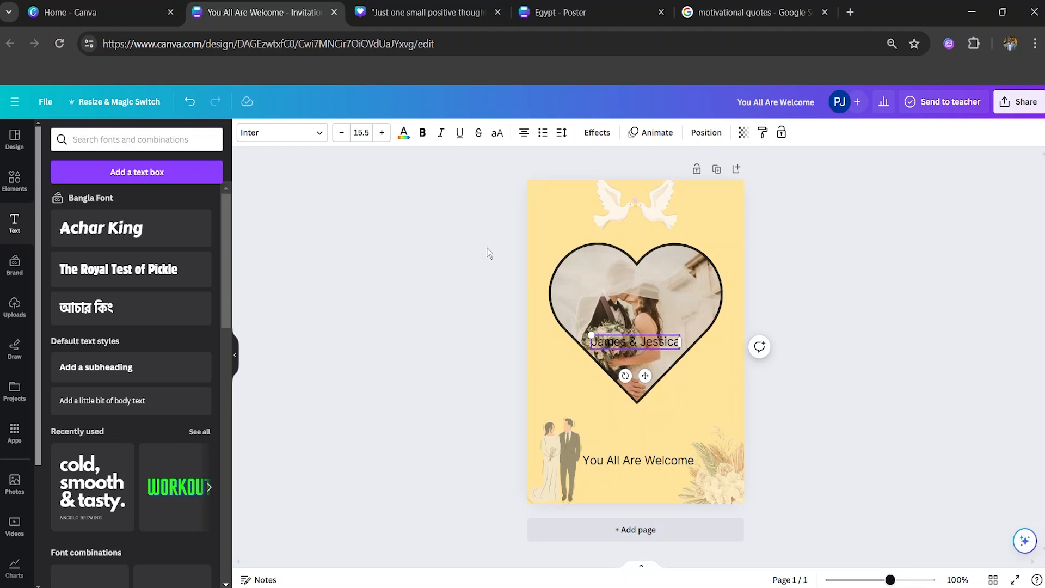
Step: Change the font of the couple's names to the handwriting font Brittany
{"action": "triple_click", "coordinate": [623, 338]}
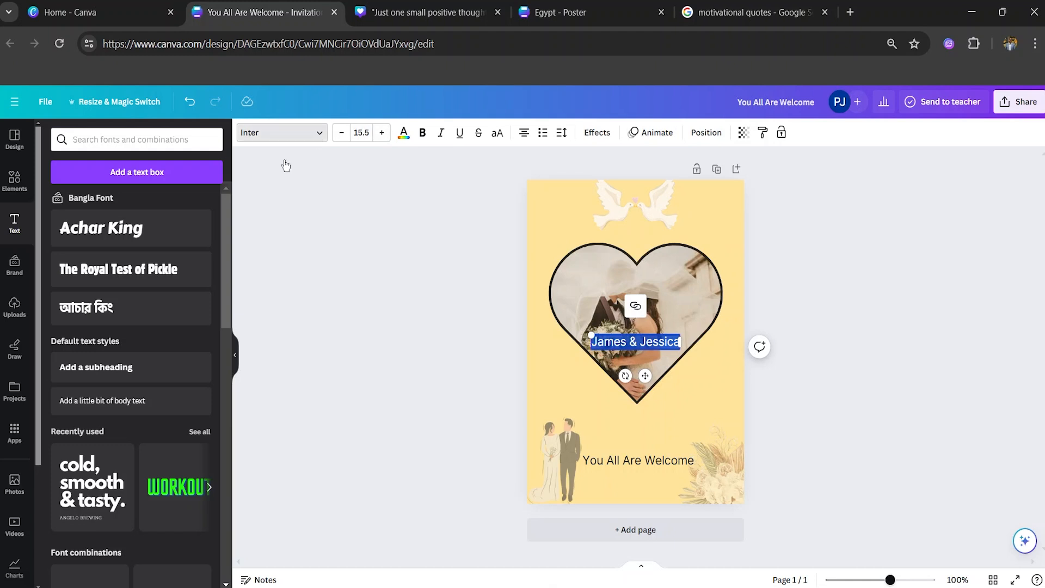
{"action": "left_click", "coordinate": [318, 133]}
{"action": "scroll", "coordinate": [107, 443], "scroll_direction": "down", "scroll_amount": 1}
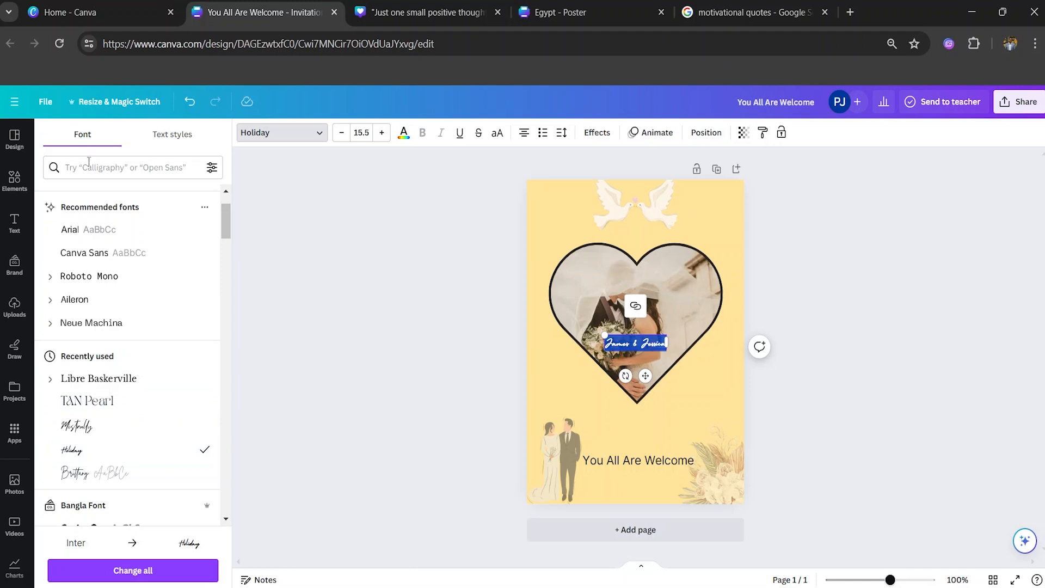
{"action": "left_click", "coordinate": [62, 201]}
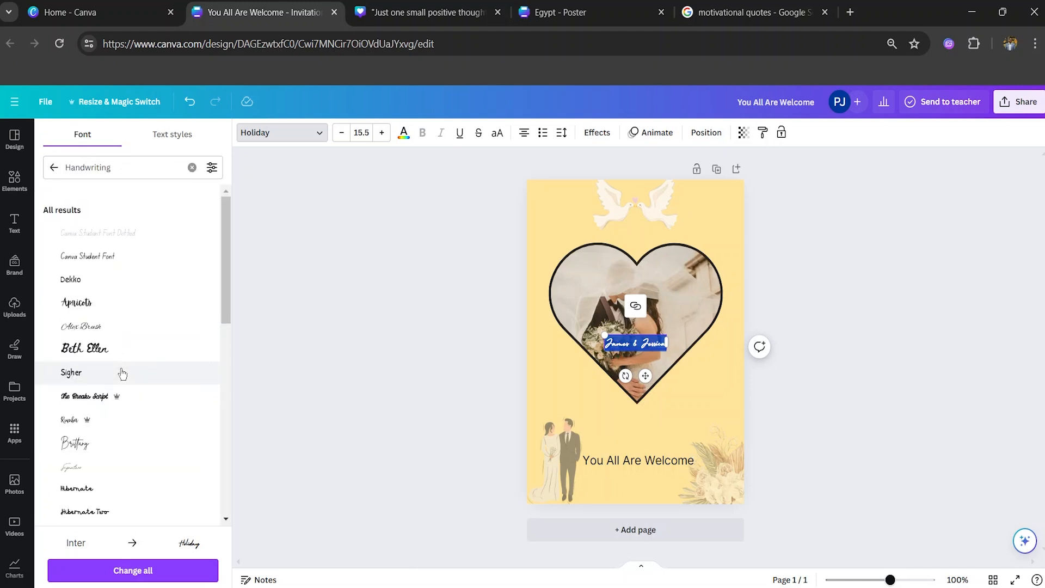
{"action": "left_click", "coordinate": [110, 441]}
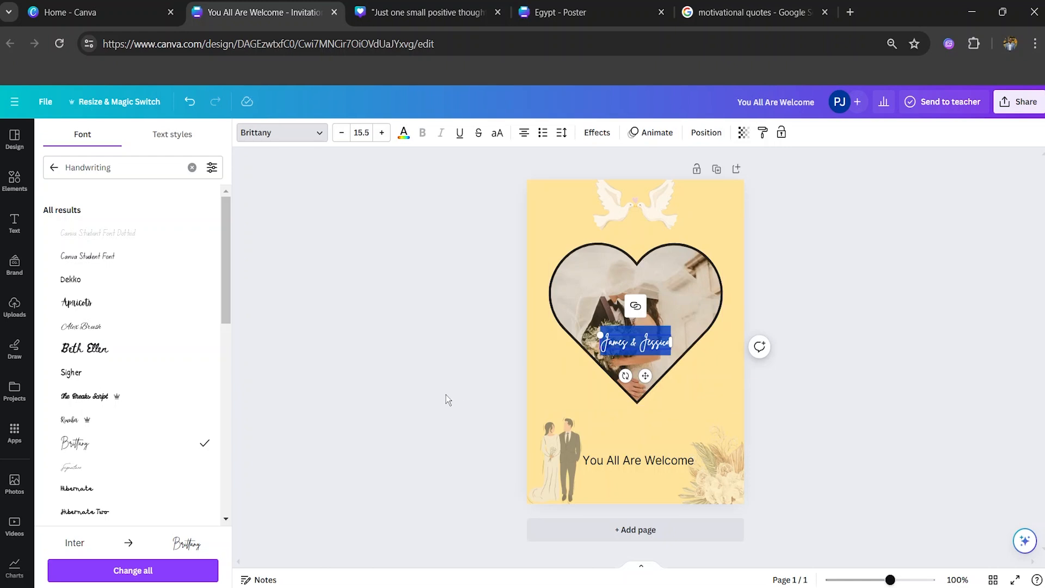
{"action": "left_click", "coordinate": [624, 350]}
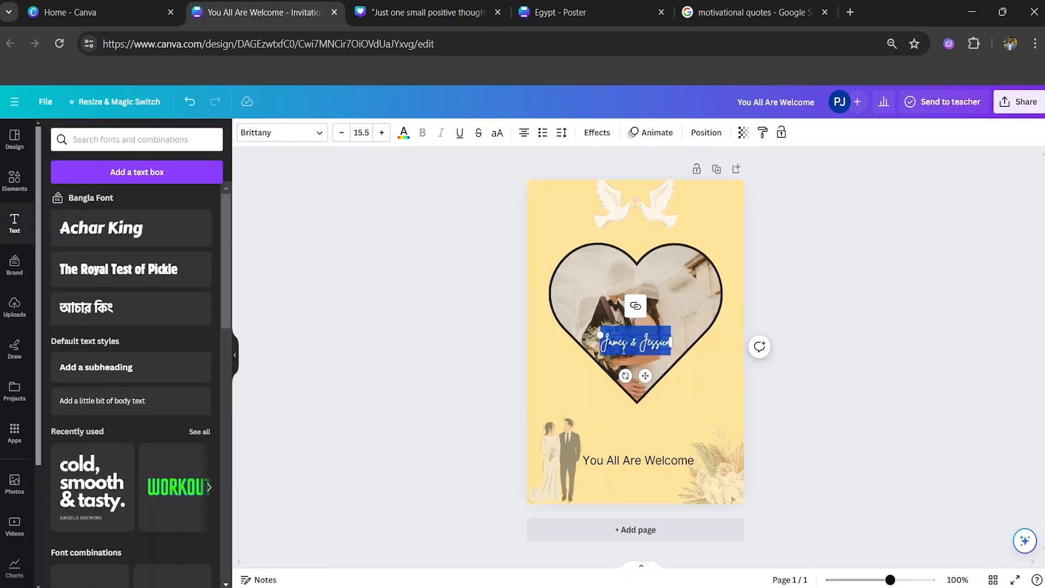
{"action": "left_click", "coordinate": [857, 351]}
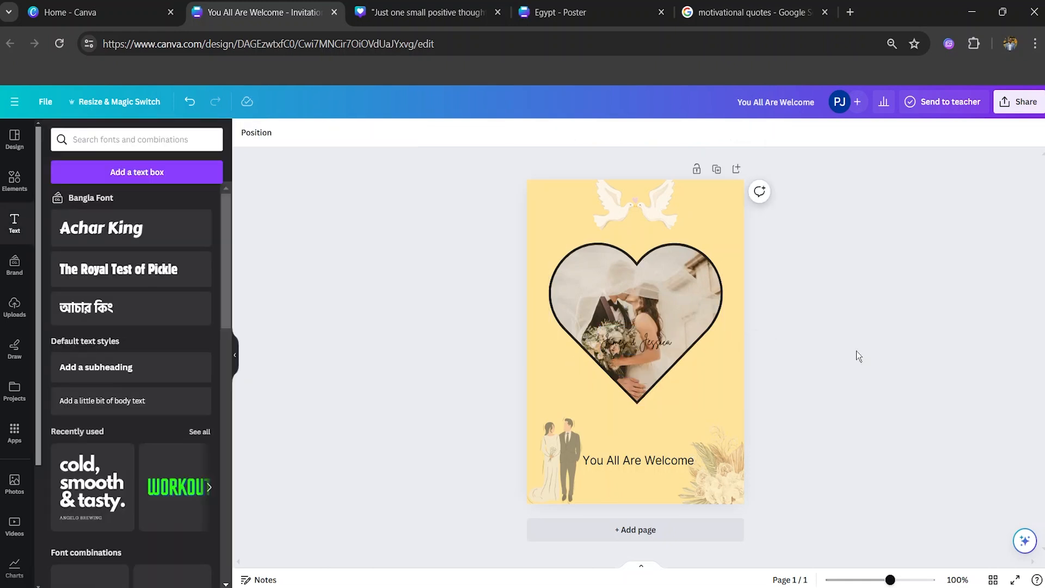
Step: Move the couple's names just below the heart photo, enlarge them to about size 31.7, and apply the Splice text effect
{"action": "left_click_drag", "start_coordinate": [652, 341], "coordinate": [614, 420]}
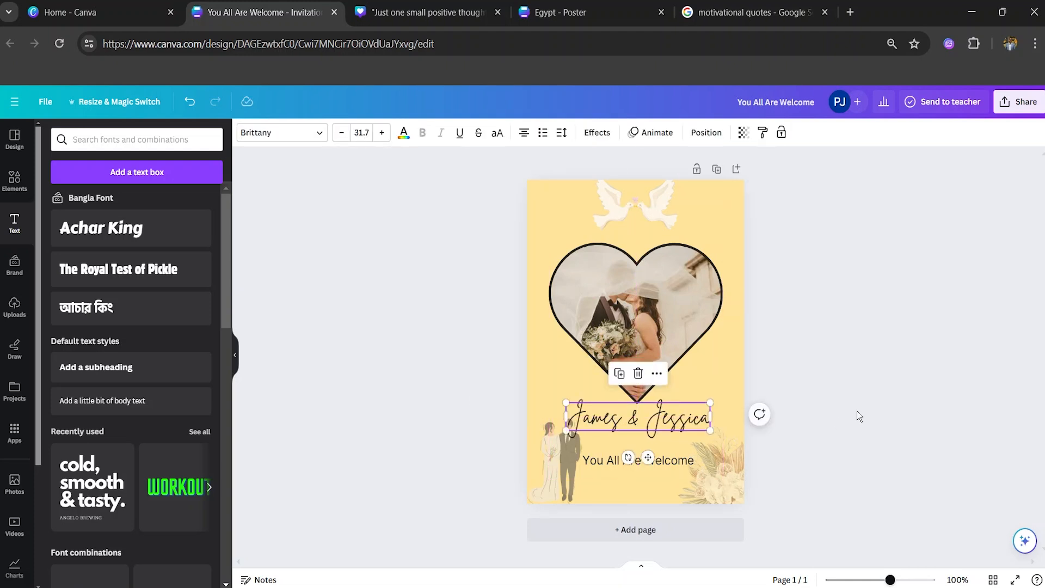
{"action": "double_click", "coordinate": [685, 417]}
{"action": "triple_click", "coordinate": [685, 418]}
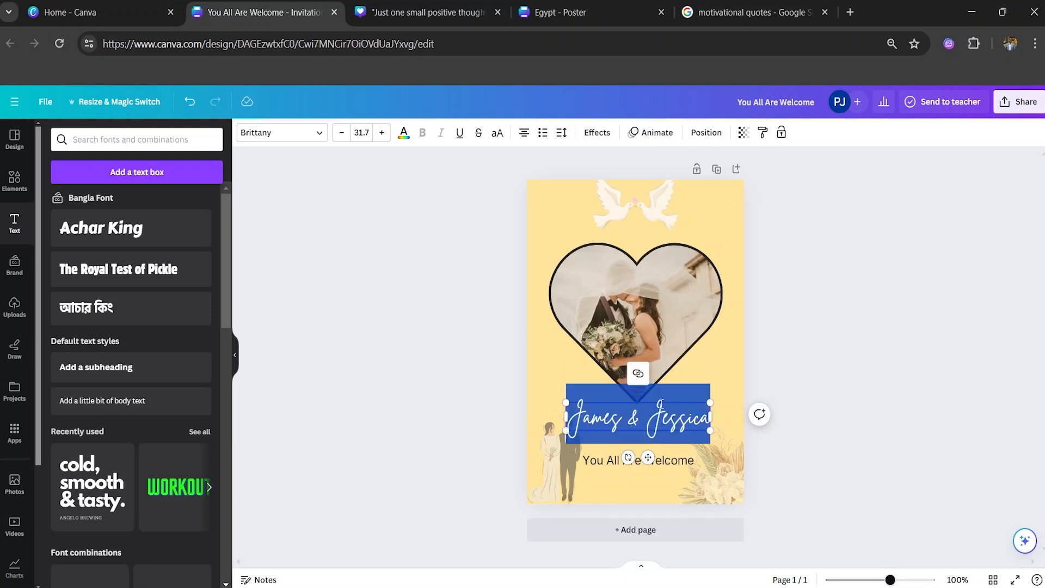
{"action": "left_click", "coordinate": [587, 136]}
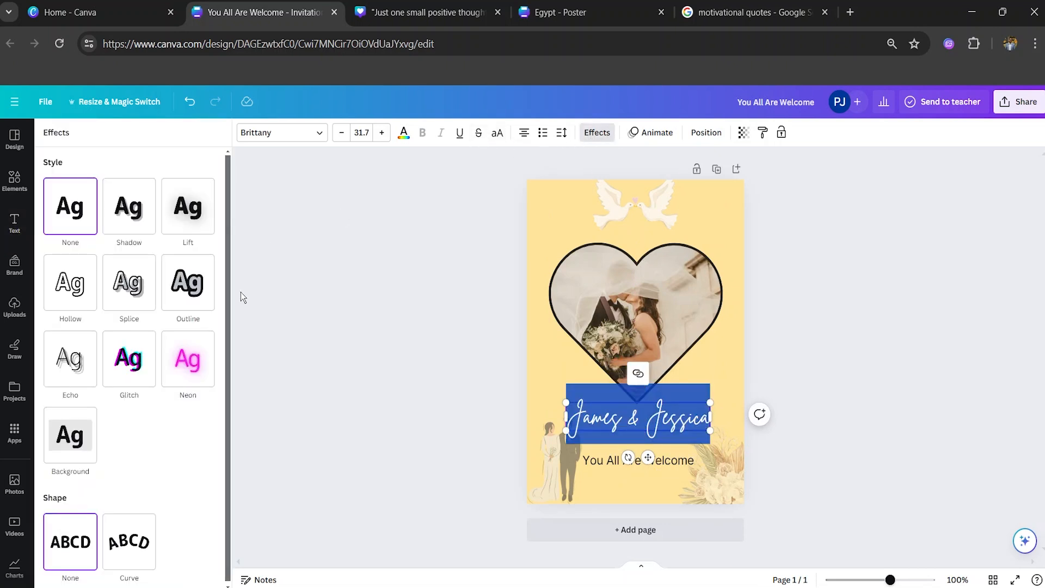
{"action": "left_click", "coordinate": [134, 291]}
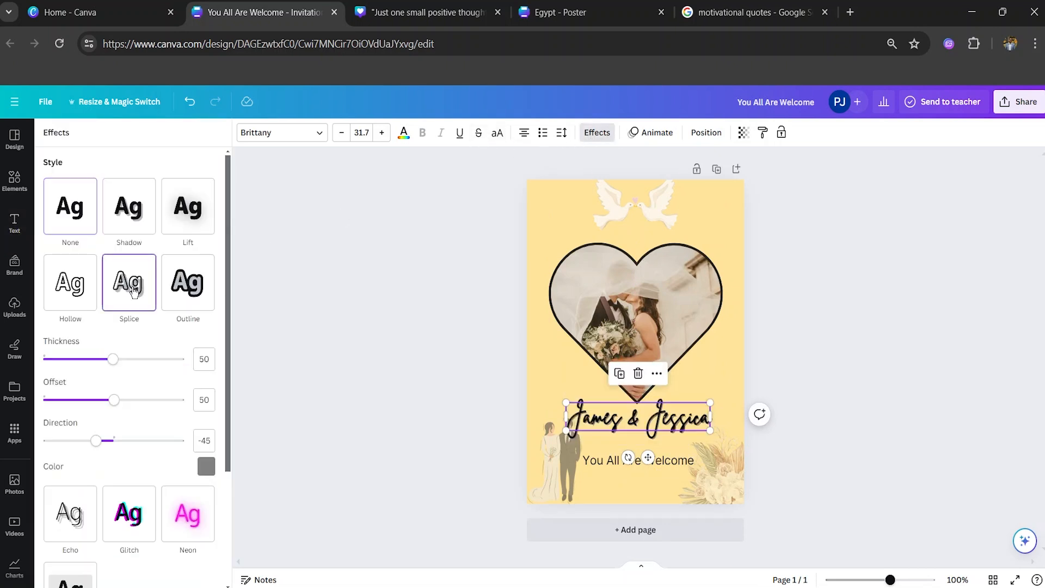
{"action": "left_click", "coordinate": [345, 396]}
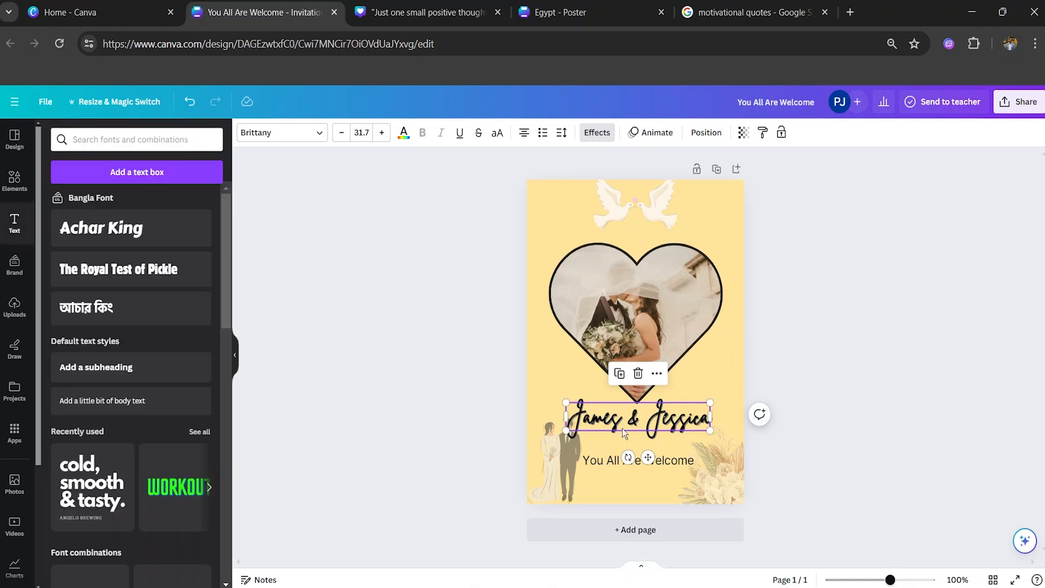
{"action": "left_click", "coordinate": [612, 517]}
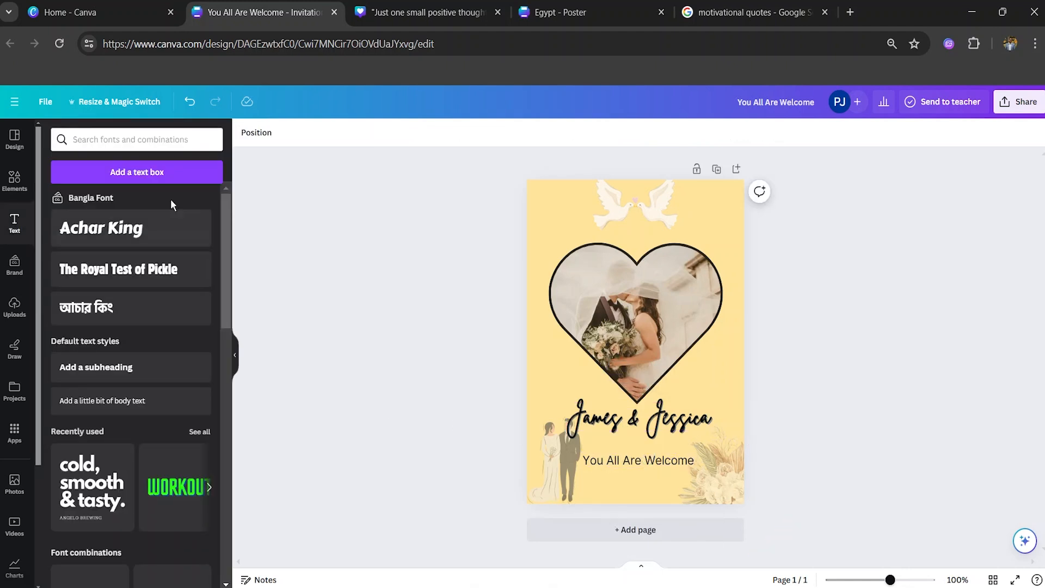
Step: Add a text box reading "Dinner At 7:30 Pm" and place it beneath the "You All Are Welcome" line
{"action": "left_click", "coordinate": [137, 172]}
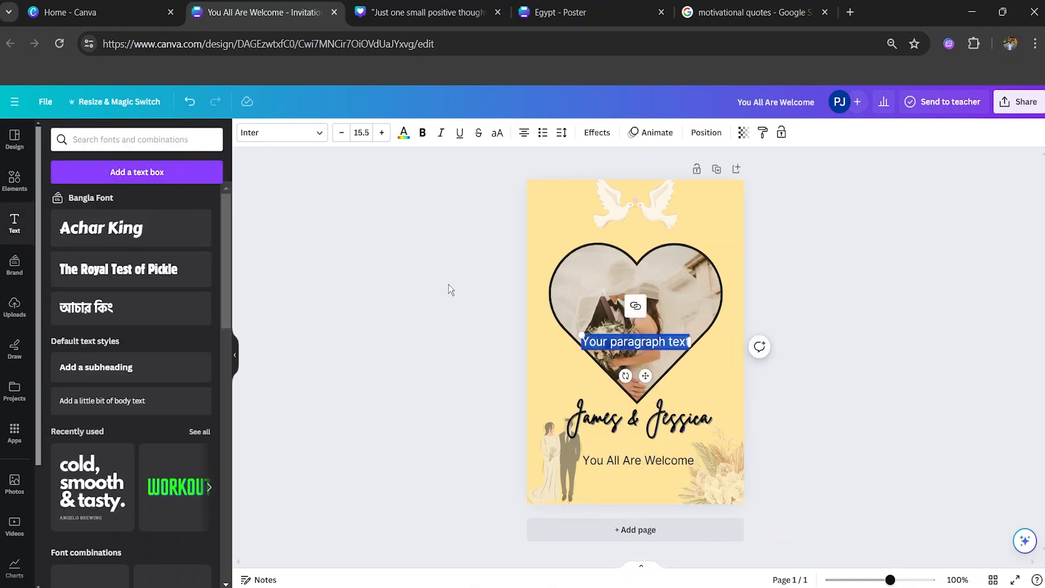
{"action": "type", "text": "Dinna"}
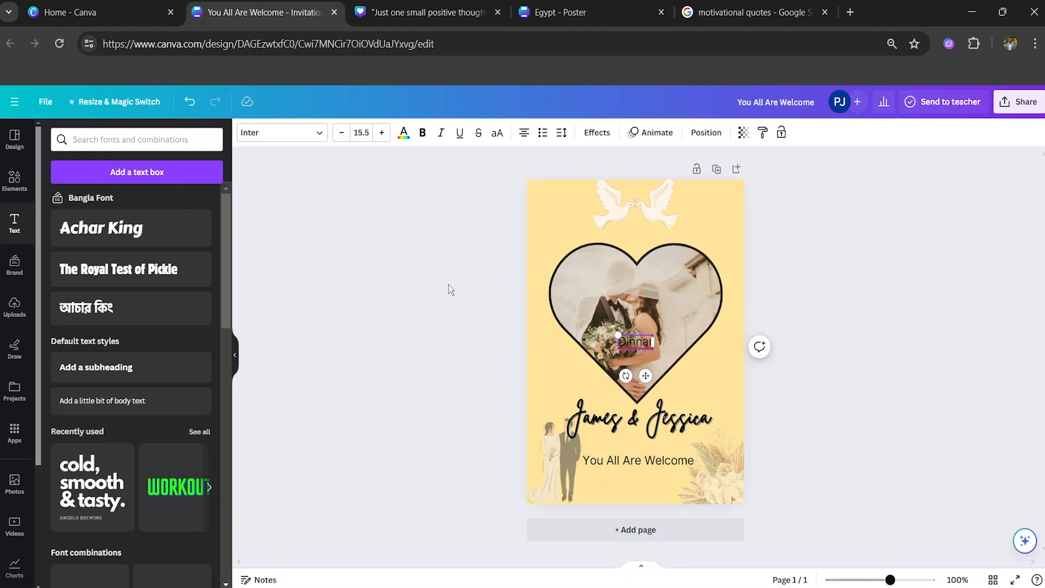
{"action": "type", "text": "r at"}
{"action": "key", "text": "BackSpace"}
{"action": "key", "text": "BackSpace"}
{"action": "key", "text": "BackSpace"}
{"action": "key", "text": "BackSpace"}
{"action": "key", "text": "BackSpace"}
{"action": "type", "text": "er At 7"}
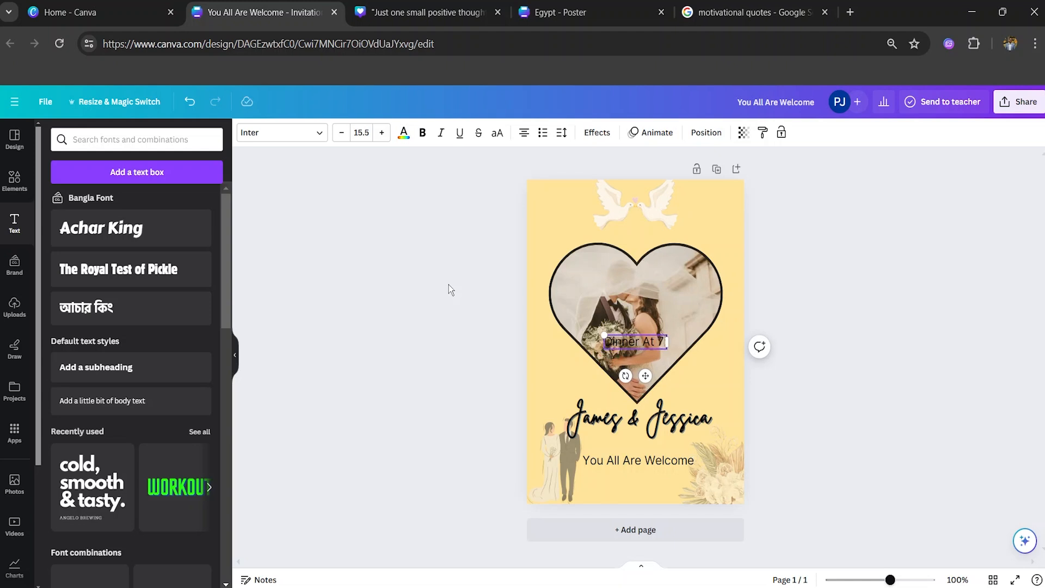
{"action": "type", "text": " :30"}
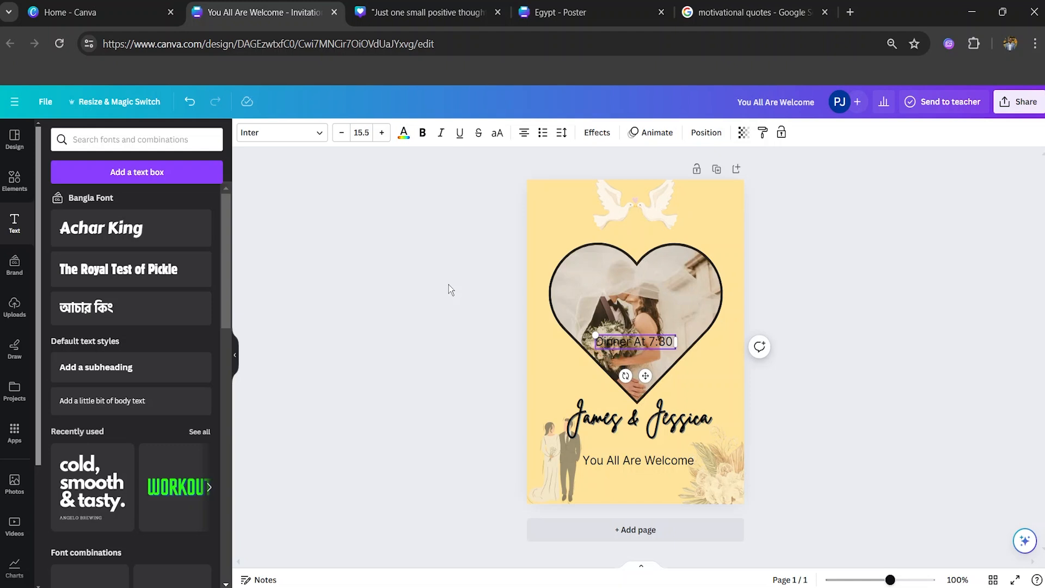
{"action": "type", "text": " Pm"}
{"action": "left_click", "coordinate": [429, 382]}
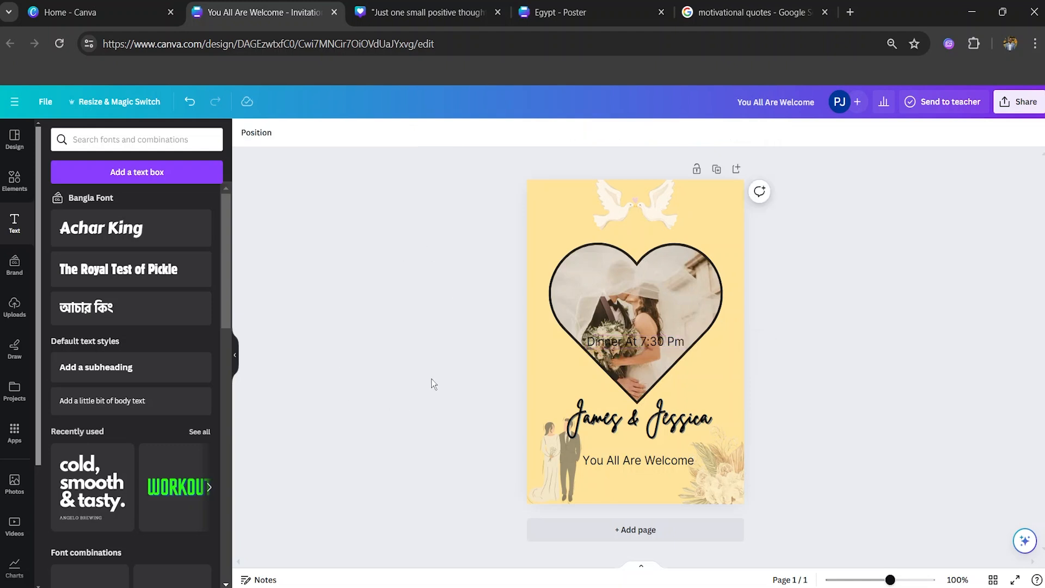
{"action": "left_click_drag", "start_coordinate": [652, 338], "coordinate": [655, 477]}
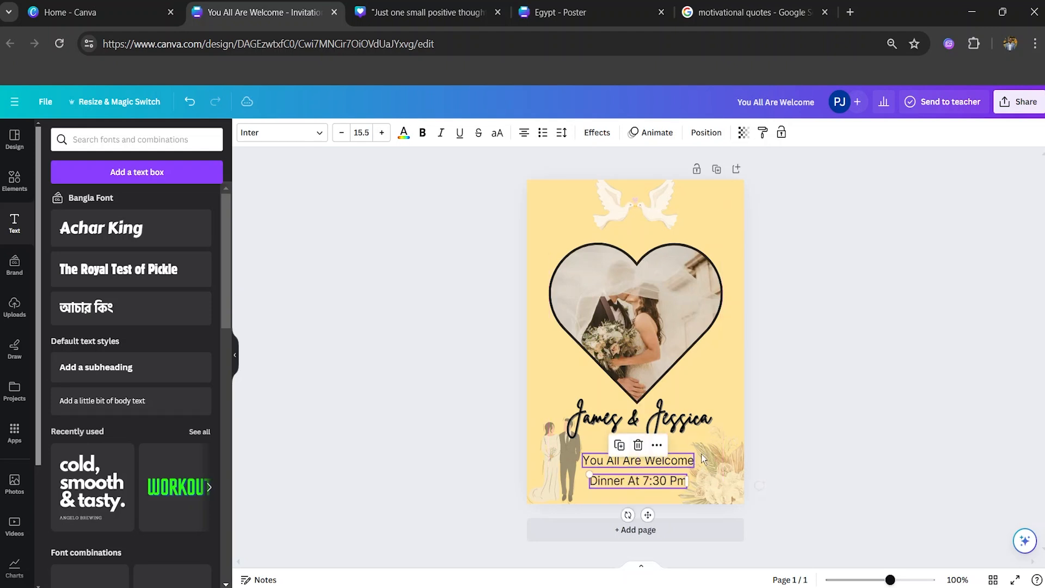
{"action": "left_click", "coordinate": [901, 419]}
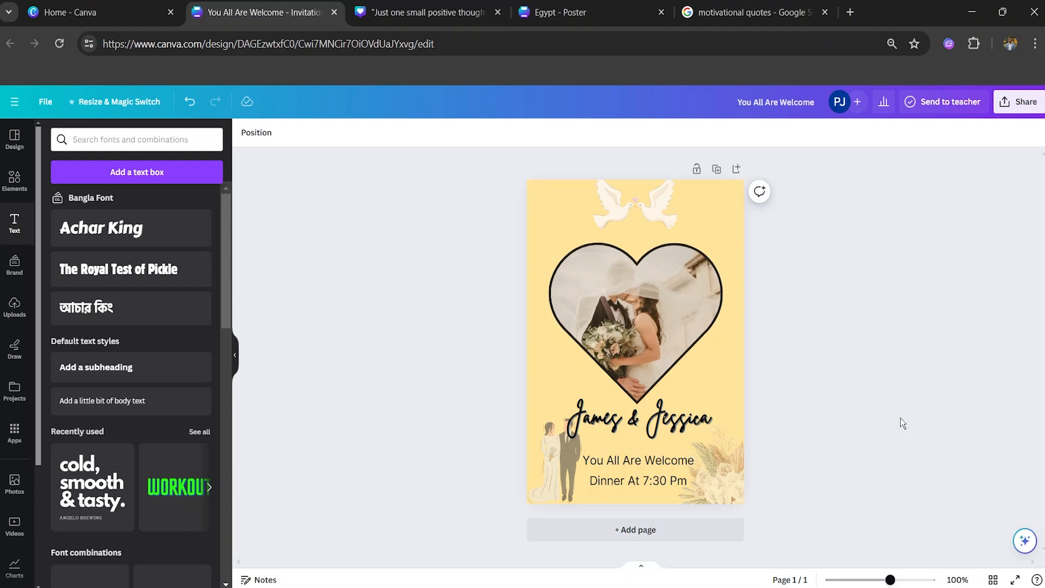
Step: Create a new blank presentation from the home page and set its page background to black
{"action": "left_click", "coordinate": [93, 12]}
{"action": "left_click", "coordinate": [519, 134]}
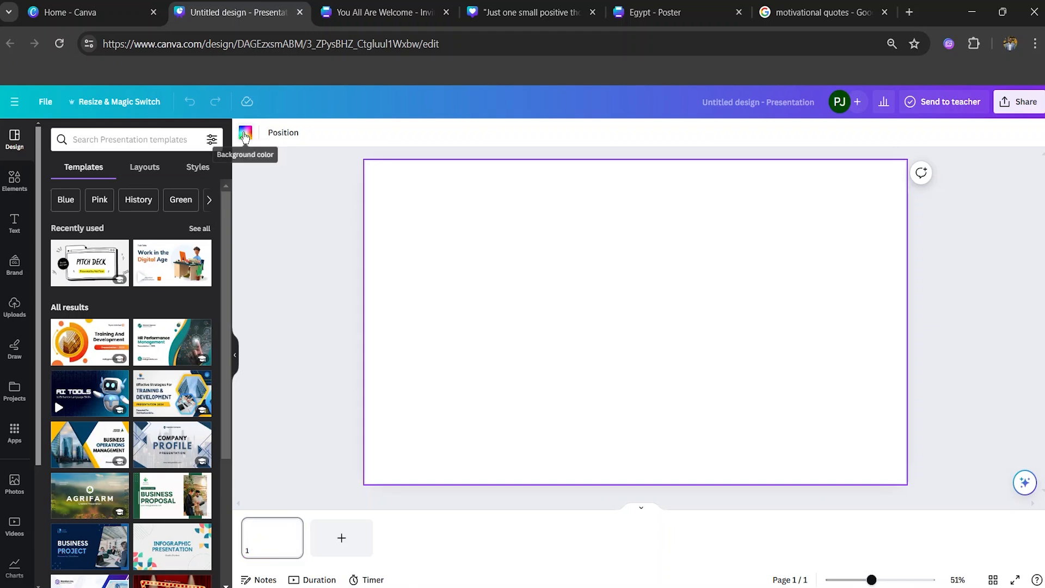
{"action": "left_click", "coordinate": [246, 132]}
{"action": "left_click", "coordinate": [53, 426]}
{"action": "left_click", "coordinate": [328, 329]}
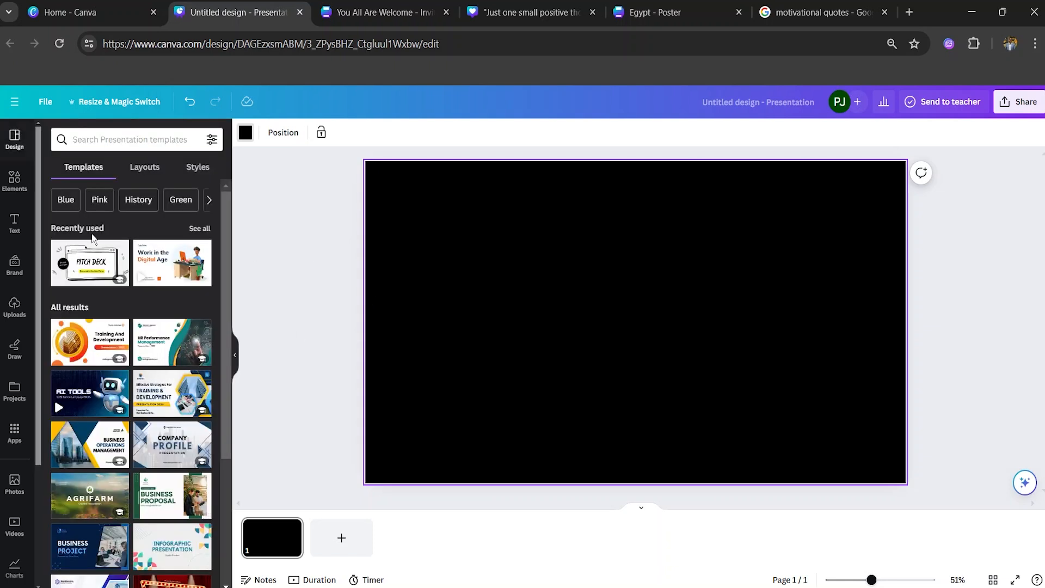
Step: Add a text box with the words "Game", "Is" and "On" on three separate lines
{"action": "left_click", "coordinate": [10, 231]}
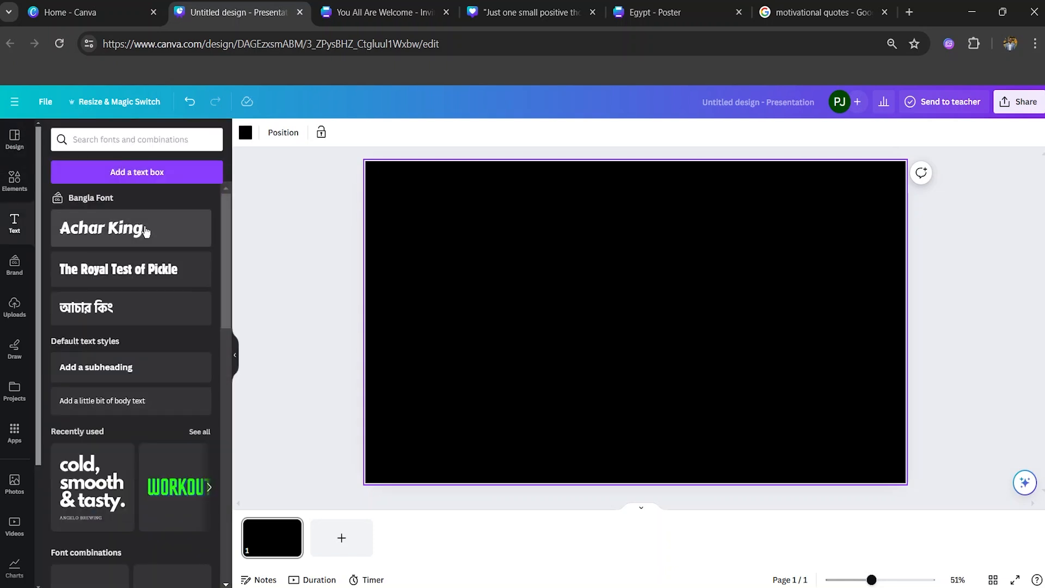
{"action": "left_click", "coordinate": [137, 172]}
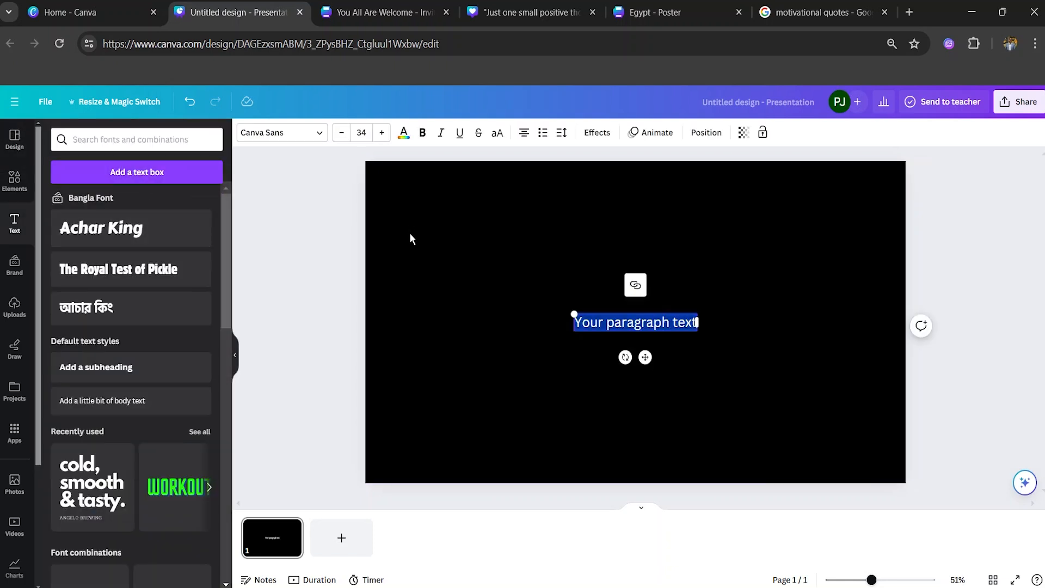
{"action": "type", "text": "Game"}
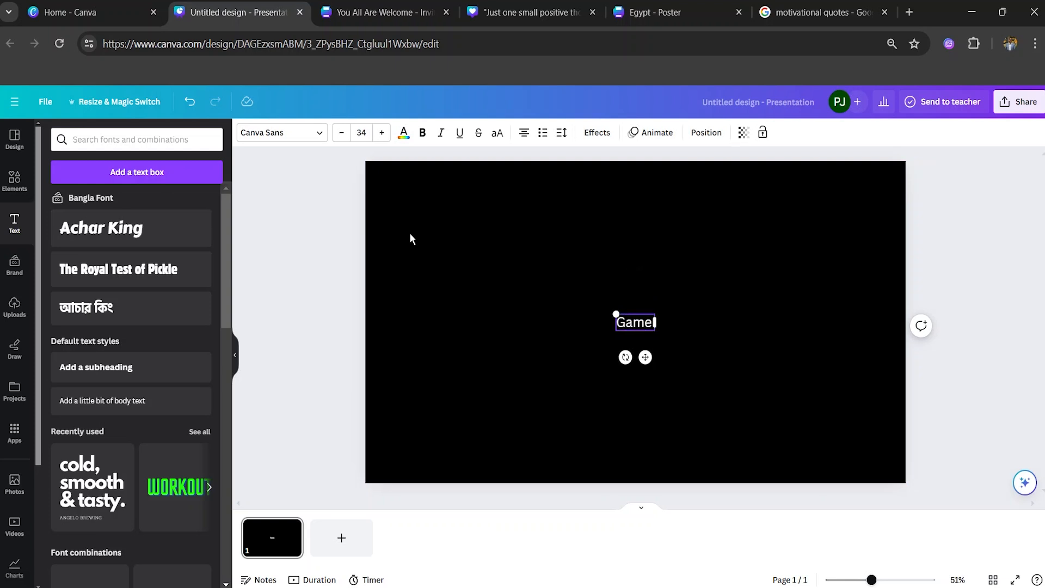
{"action": "key", "text": "Return"}
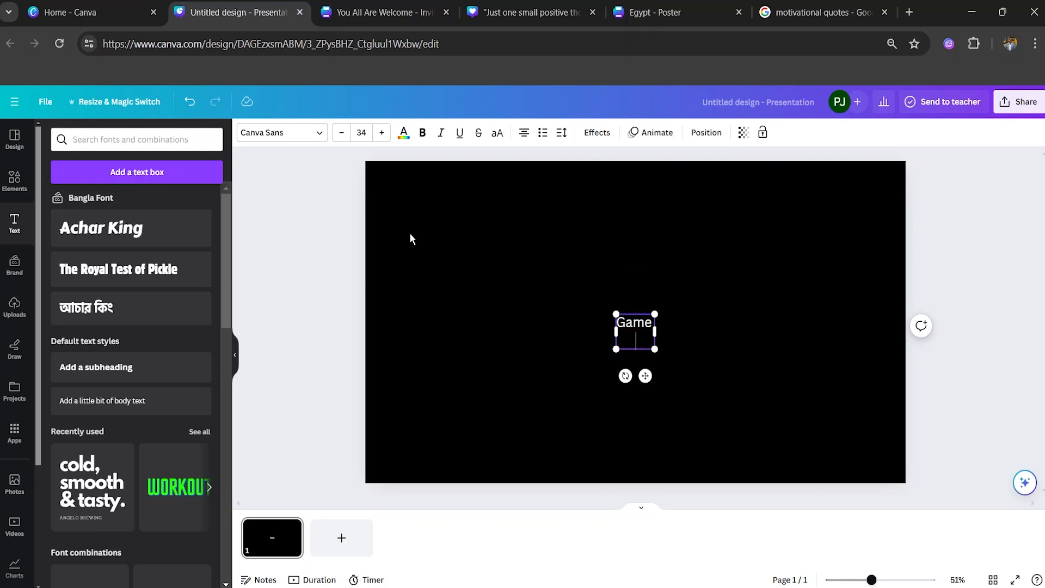
{"action": "type", "text": "is"}
{"action": "key", "text": "BackSpace"}
{"action": "key", "text": "BackSpace"}
{"action": "type", "text": "Is O"}
{"action": "key", "text": "BackSpace"}
{"action": "key", "text": "BackSpace"}
{"action": "key", "text": "Return"}
{"action": "type", "text": "On"}
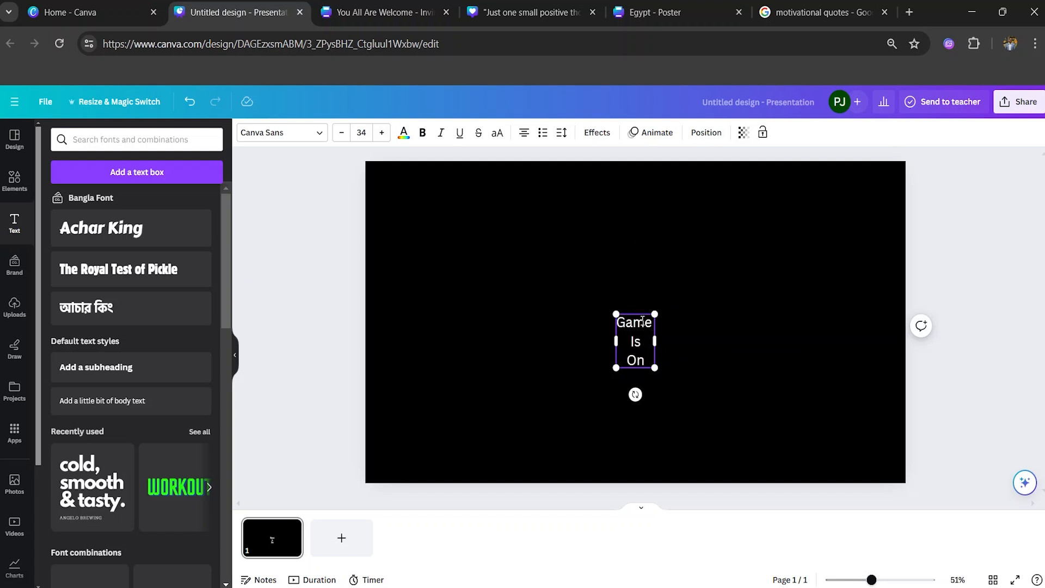
Step: Rewrite the three-line text in capitals as "GAME IS ON" and align it to the left
{"action": "left_click_drag", "start_coordinate": [651, 323], "coordinate": [624, 323]}
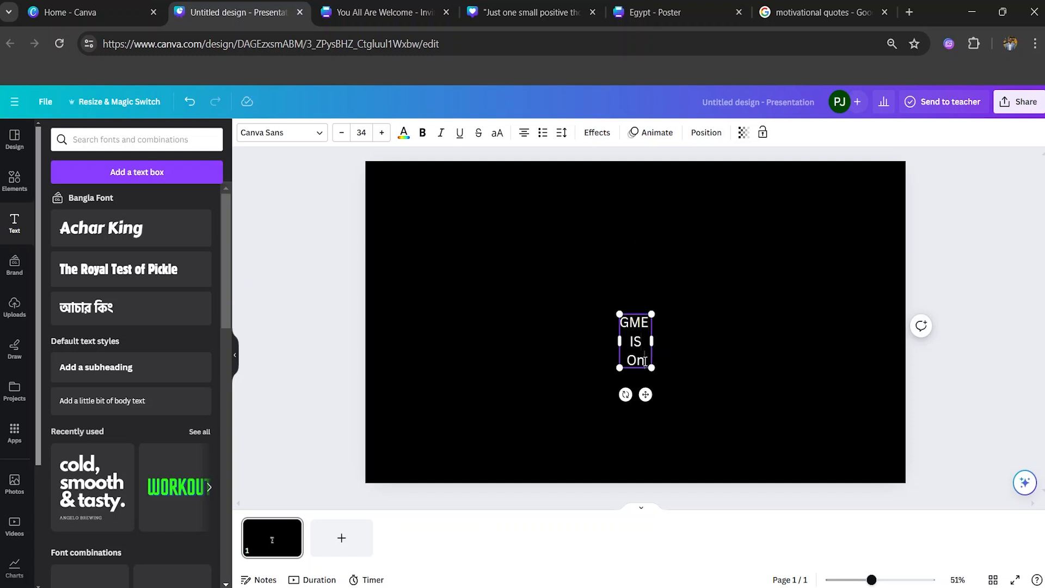
{"action": "key", "text": "BackSpace"}
{"action": "type", "text": "N"}
{"action": "left_click", "coordinate": [528, 133]}
{"action": "key", "text": "ctrl+a"}
{"action": "left_click", "coordinate": [525, 134]}
{"action": "left_click", "coordinate": [525, 135]}
{"action": "left_click", "coordinate": [636, 328]}
{"action": "left_click", "coordinate": [675, 334]}
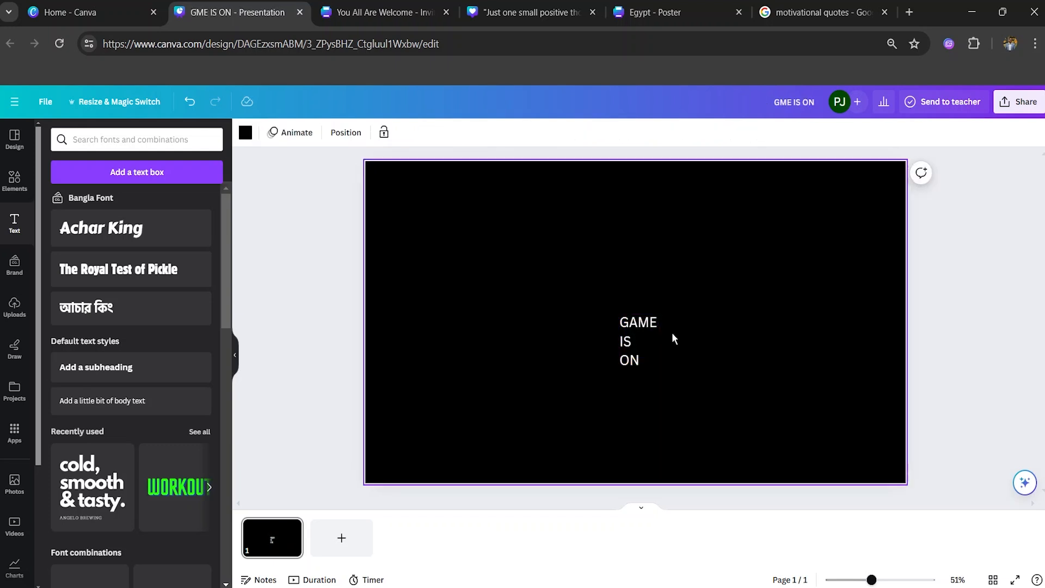
Step: Enlarge the "GAME IS ON" text to about size 104 around the middle of the slide
{"action": "left_click", "coordinate": [646, 327]}
{"action": "left_click_drag", "start_coordinate": [619, 312], "coordinate": [522, 213]}
{"action": "left_click", "coordinate": [668, 325]}
{"action": "left_click_drag", "start_coordinate": [639, 313], "coordinate": [680, 334]}
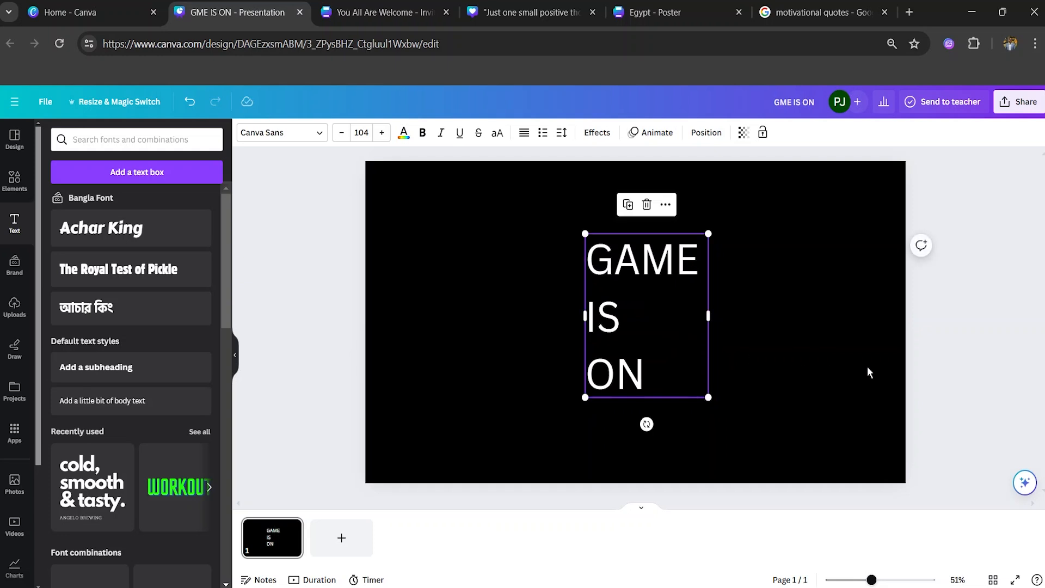
{"action": "left_click", "coordinate": [560, 342]}
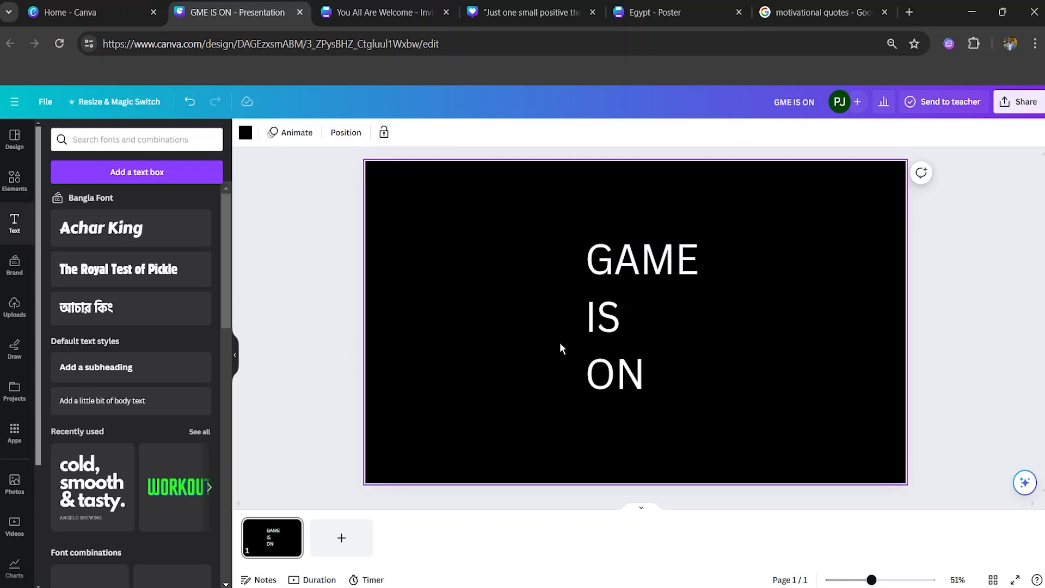
Step: Add a straight line, turn it vertical at roughly the text's height, and place it to the left of "GAME IS ON"
{"action": "key", "text": "l"}
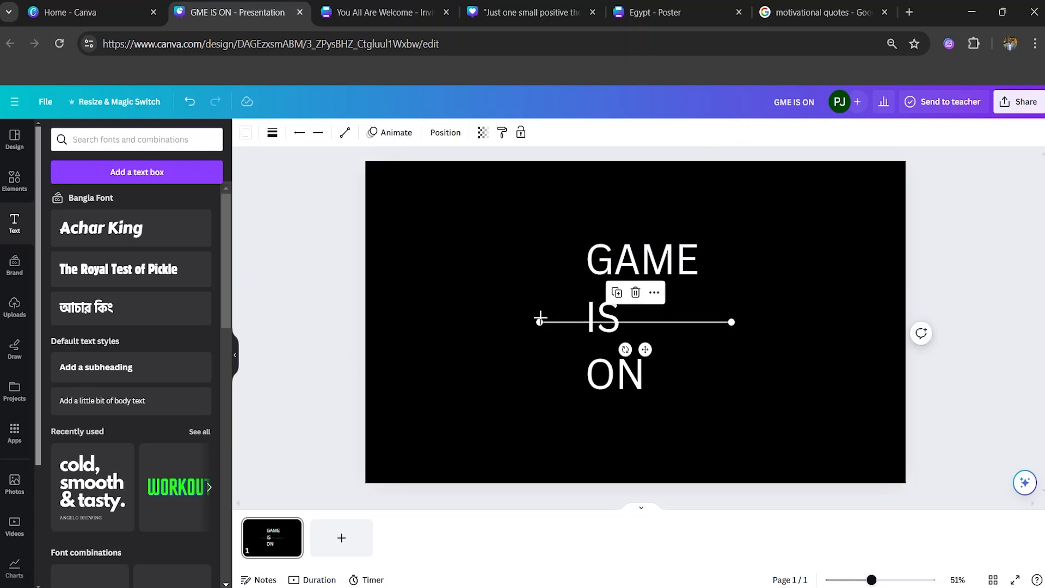
{"action": "left_click_drag", "start_coordinate": [541, 322], "coordinate": [655, 451]}
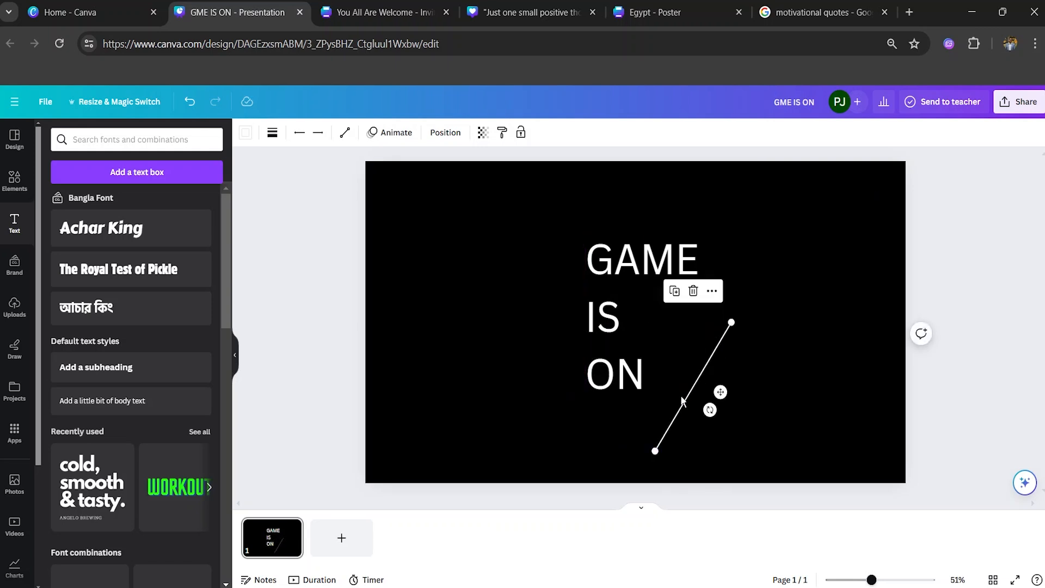
{"action": "left_click_drag", "start_coordinate": [684, 403], "coordinate": [559, 327]}
{"action": "left_click", "coordinate": [767, 338]}
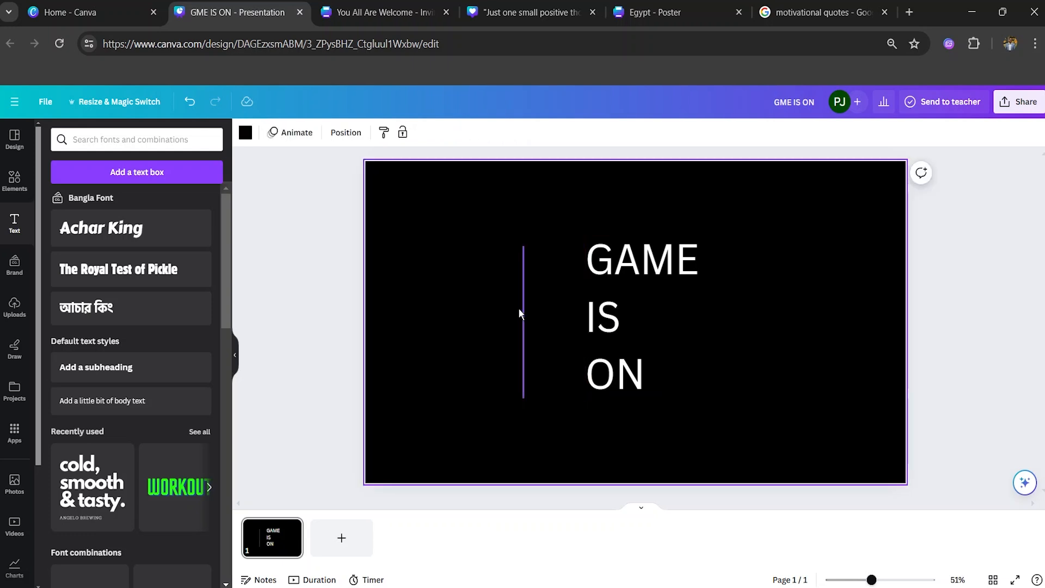
Step: Set the weight of the vertical line beside the text to 12
{"action": "left_click", "coordinate": [521, 314]}
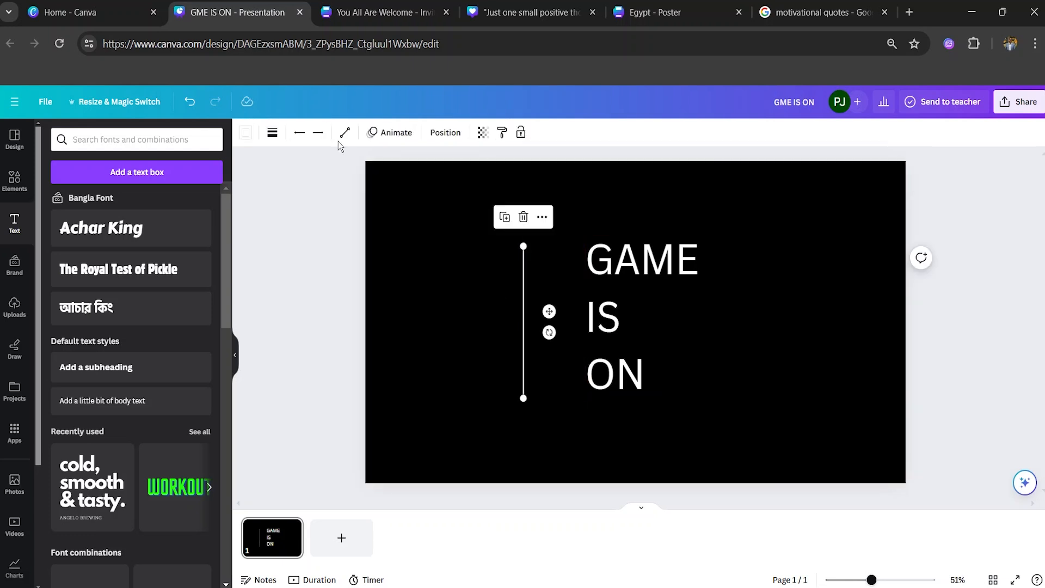
{"action": "left_click", "coordinate": [272, 132]}
{"action": "mouse_move", "coordinate": [276, 236]}
{"action": "left_mouse_down"}
{"action": "mouse_move", "coordinate": [307, 239]}
{"action": "mouse_move", "coordinate": [283, 240]}
{"action": "left_mouse_up"}
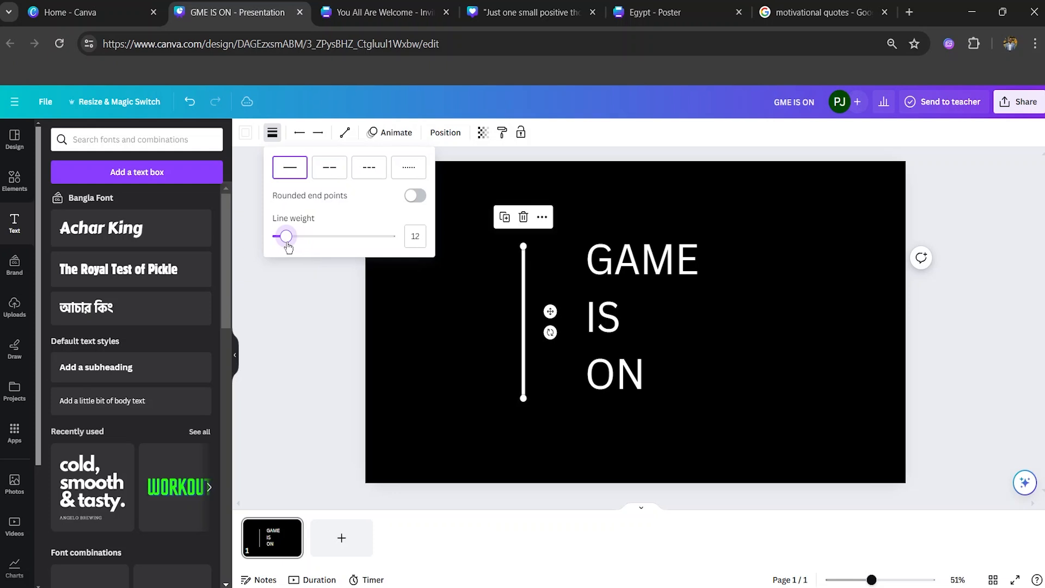
Step: Move the vertical line closer to "GAME IS ON", extend it past the text's height, and centre line and text vertically on the slide
{"action": "left_click", "coordinate": [733, 309]}
{"action": "left_click_drag", "start_coordinate": [532, 340], "coordinate": [559, 320]}
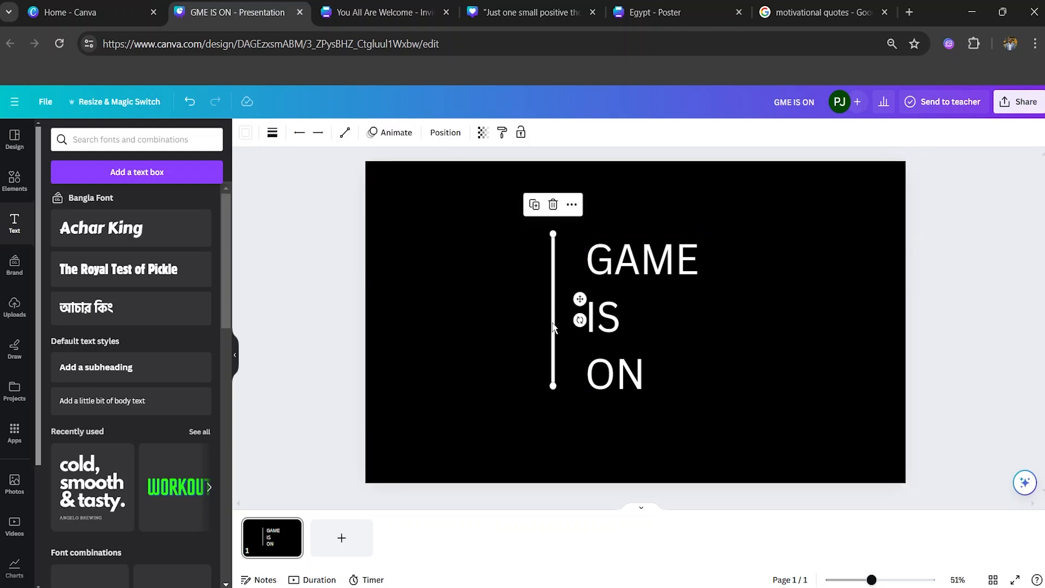
{"action": "left_click_drag", "start_coordinate": [553, 235], "coordinate": [551, 204]}
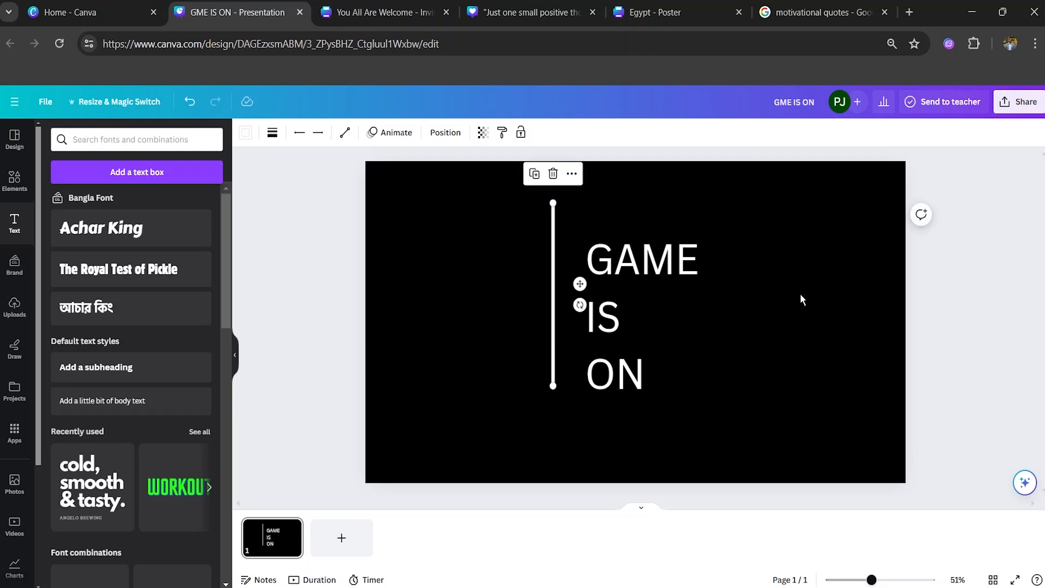
{"action": "left_click", "coordinate": [801, 298]}
{"action": "left_click_drag", "start_coordinate": [556, 331], "coordinate": [590, 324]}
Step: Change the font of the "GAME IS ON" text to Azad Feni Unicode Regular
{"action": "double_click", "coordinate": [589, 324]}
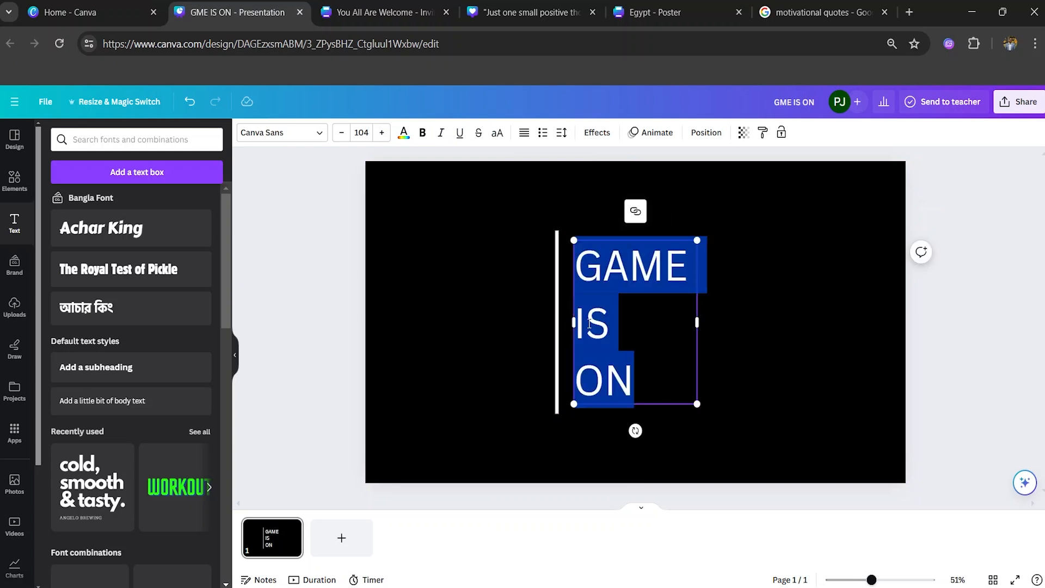
{"action": "left_click", "coordinate": [289, 134]}
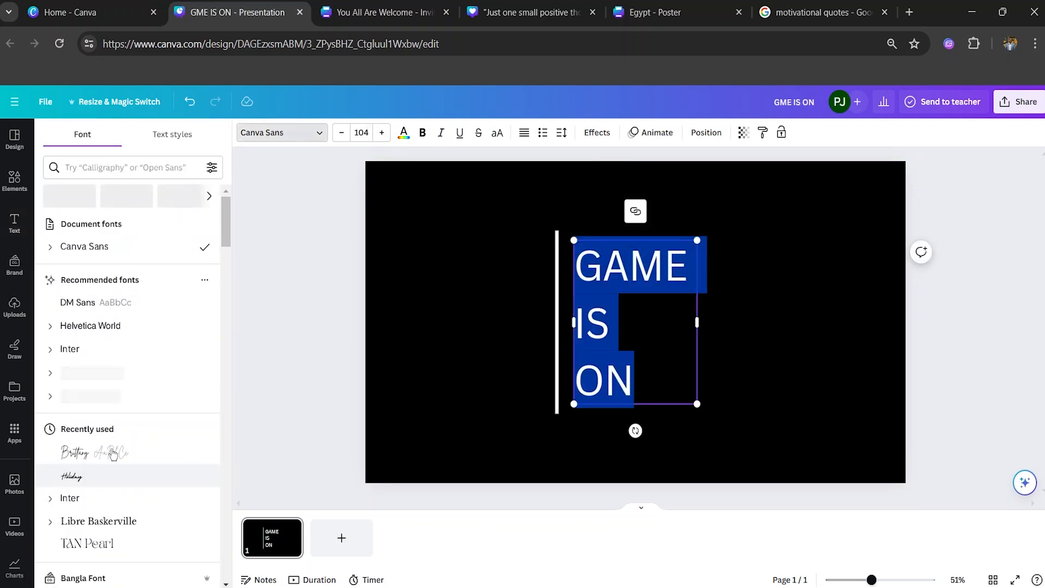
{"action": "scroll", "coordinate": [111, 433], "scroll_direction": "down", "scroll_amount": 5}
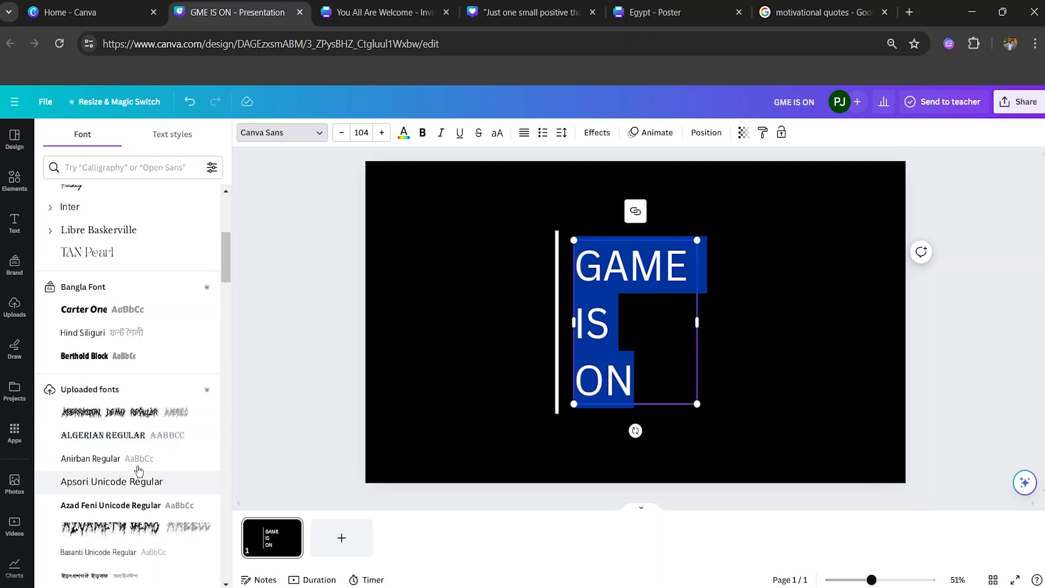
{"action": "left_click", "coordinate": [127, 509]}
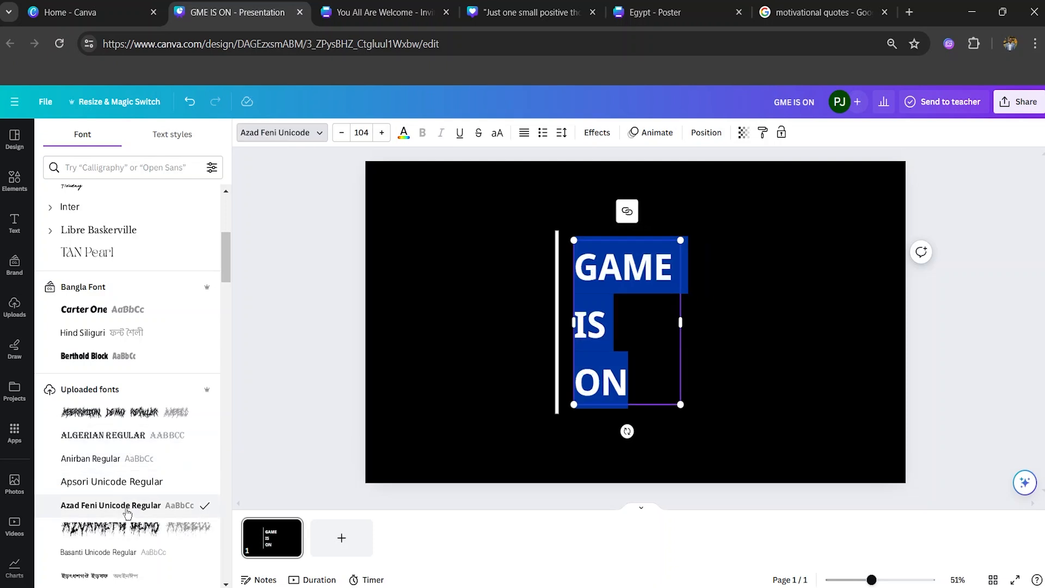
Step: Colour the "GAME IS ON" text dark blue and give it the Neon text effect
{"action": "left_click", "coordinate": [404, 133]}
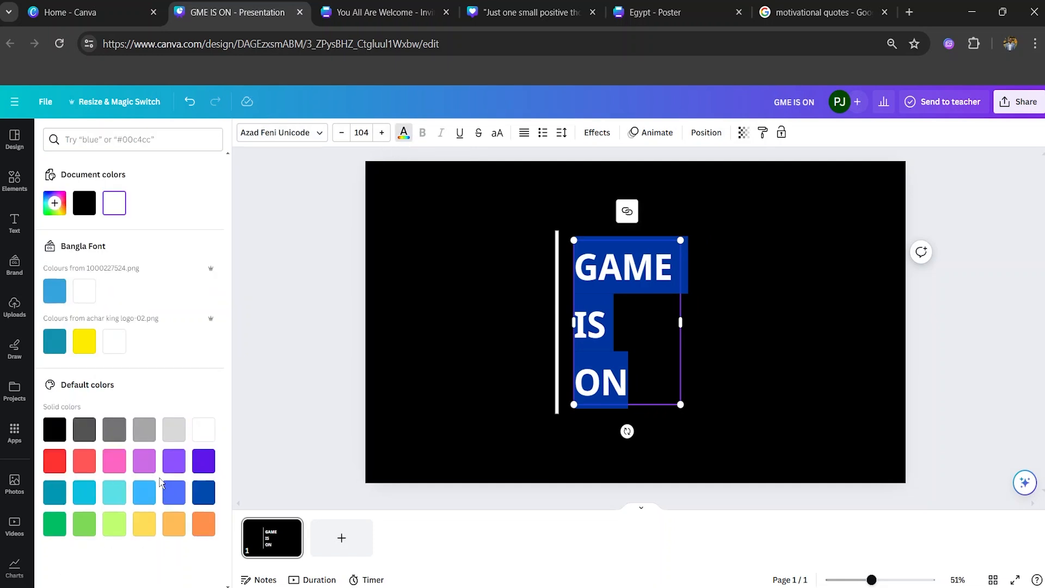
{"action": "left_click", "coordinate": [206, 496]}
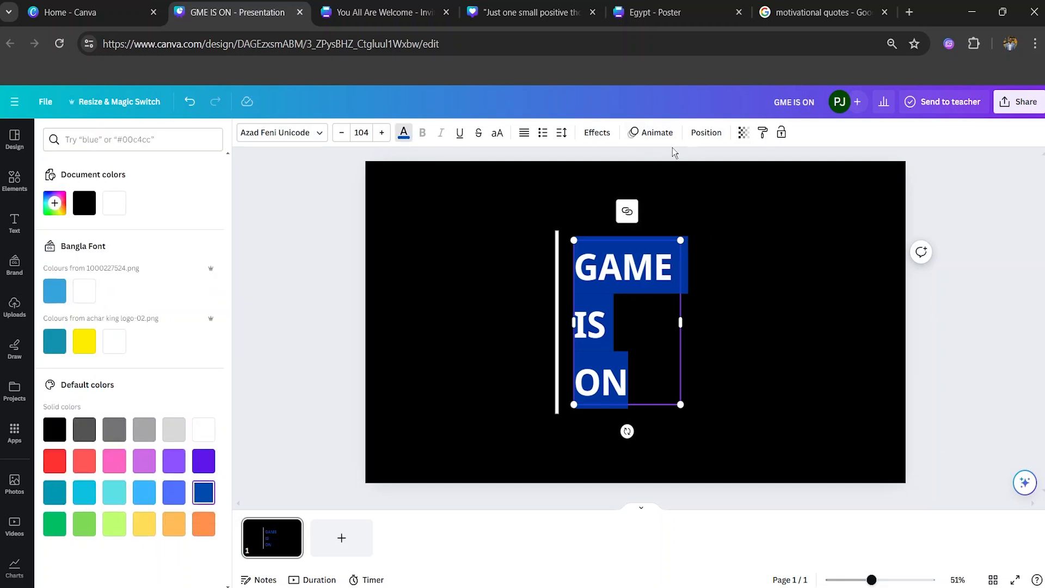
{"action": "left_click", "coordinate": [597, 133]}
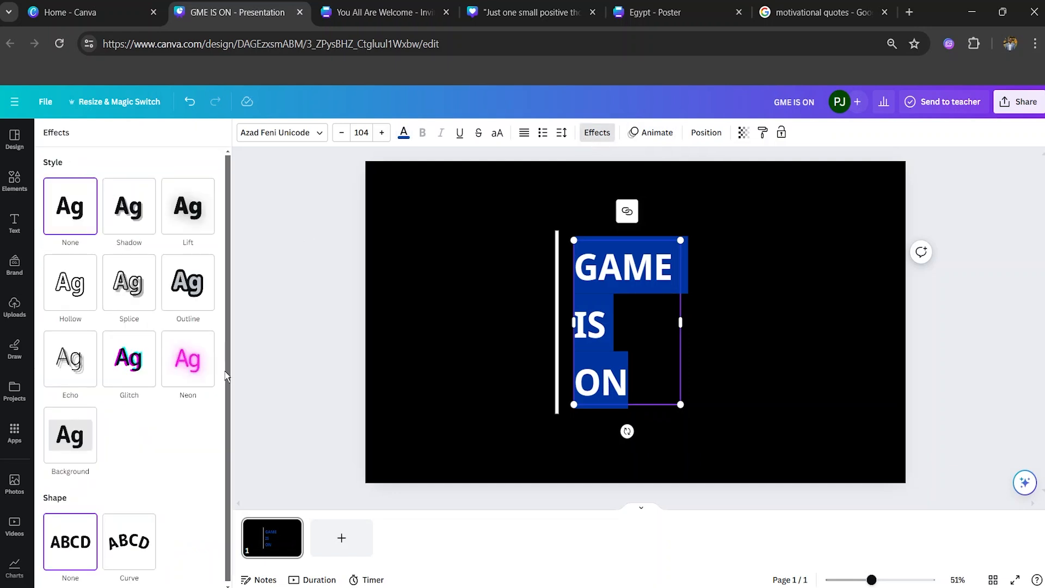
{"action": "left_click", "coordinate": [180, 374]}
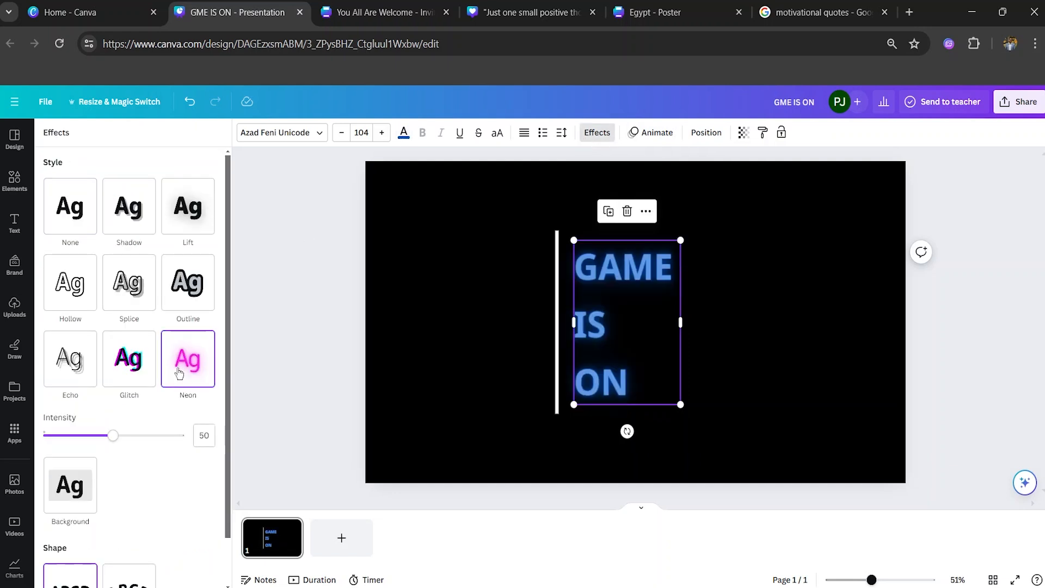
Step: Recolour the vertical line beside the text to yellow from the default solid colours
{"action": "left_click", "coordinate": [556, 366]}
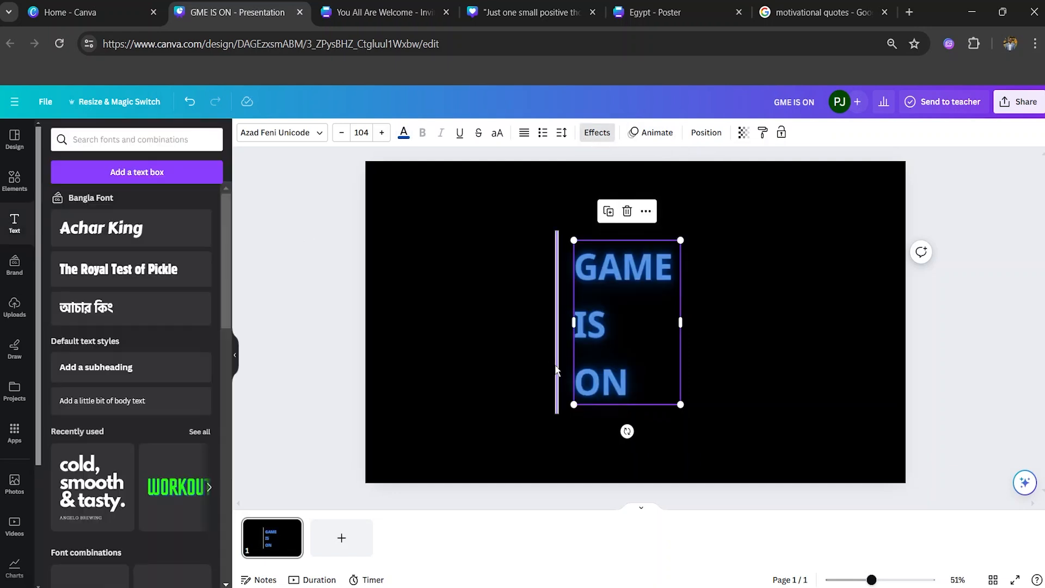
{"action": "left_click", "coordinate": [246, 134]}
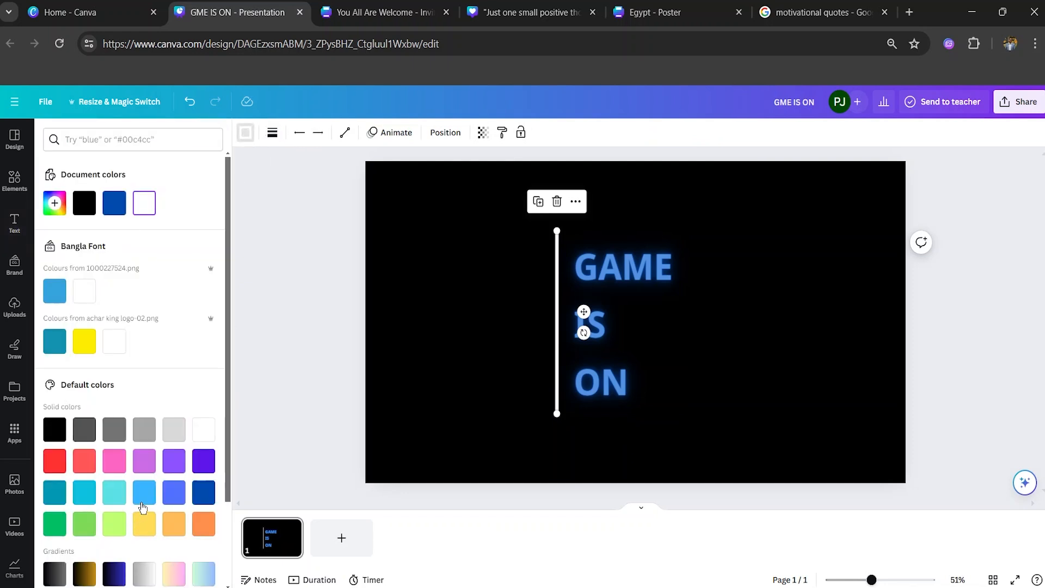
{"action": "left_click", "coordinate": [145, 524]}
Step: Try out several page animations on the first slide and apply the Neon animation on enter
{"action": "left_click", "coordinate": [373, 416]}
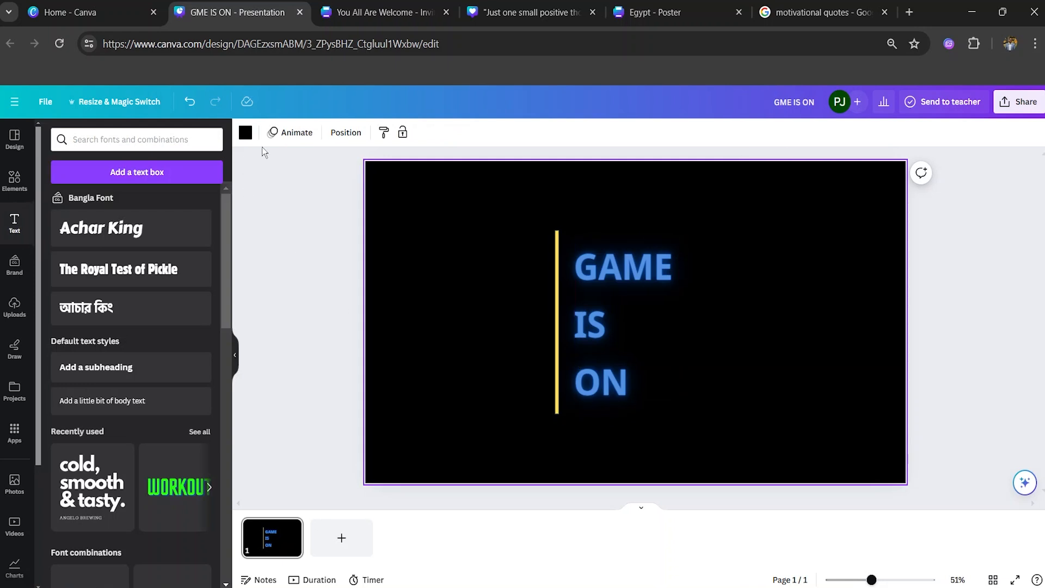
{"action": "left_click", "coordinate": [287, 135]}
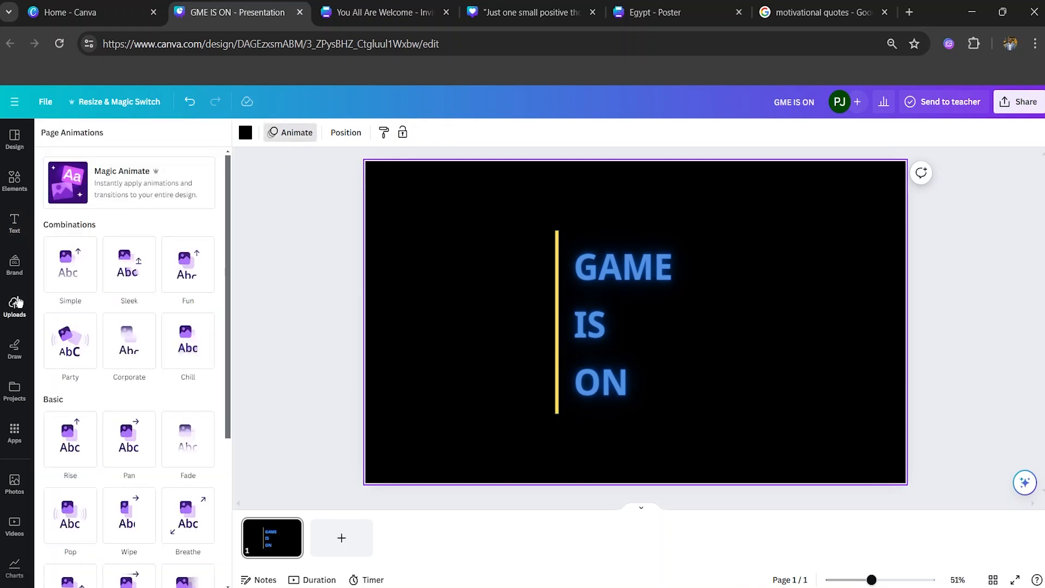
{"action": "scroll", "coordinate": [98, 198], "scroll_direction": "down", "scroll_amount": 3}
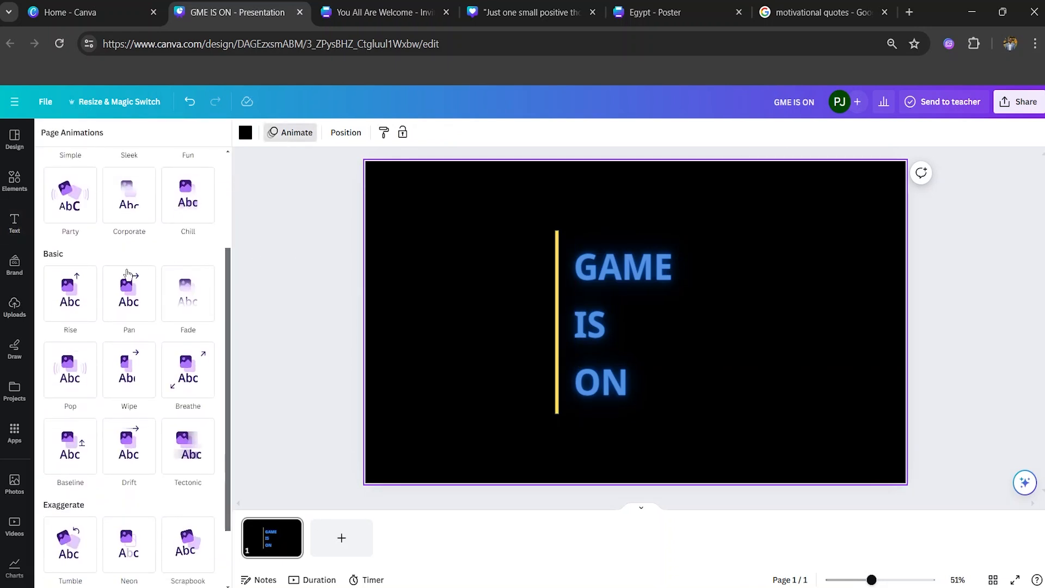
{"action": "left_click", "coordinate": [74, 297]}
{"action": "left_click", "coordinate": [76, 381]}
{"action": "left_click", "coordinate": [125, 472]}
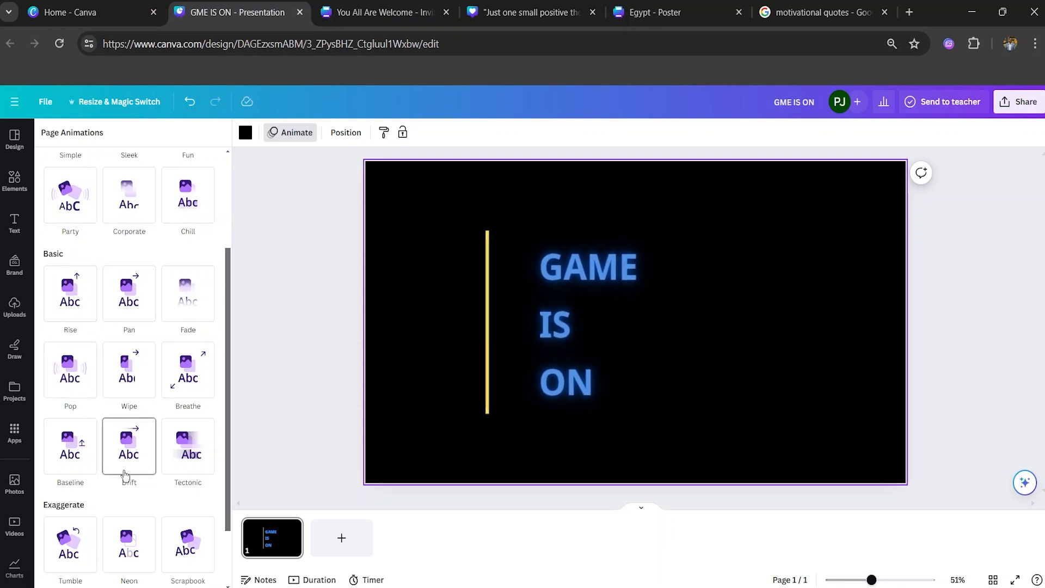
{"action": "left_click", "coordinate": [74, 466]}
{"action": "left_click", "coordinate": [121, 554]}
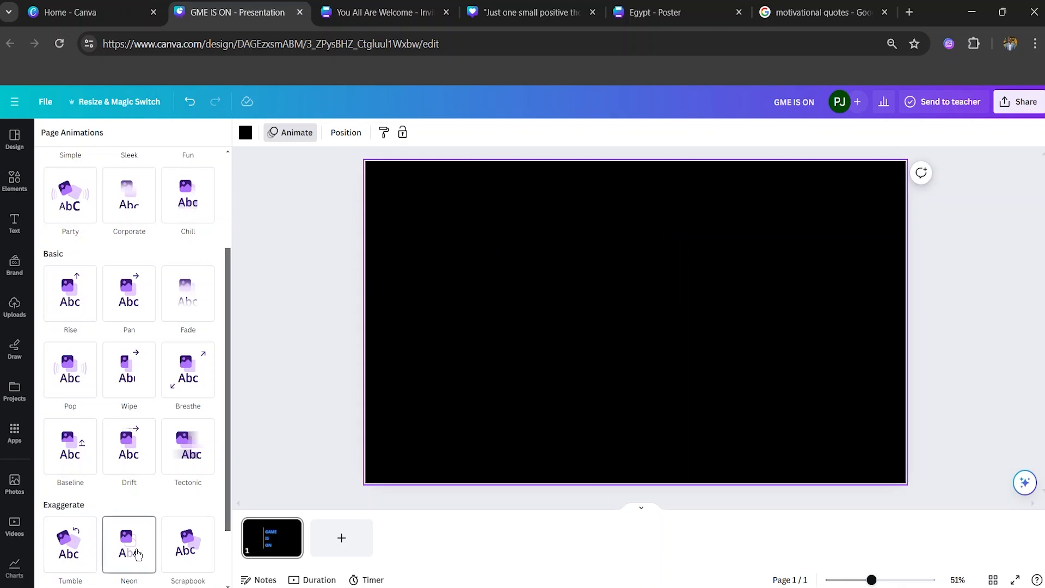
{"action": "left_click", "coordinate": [137, 554]}
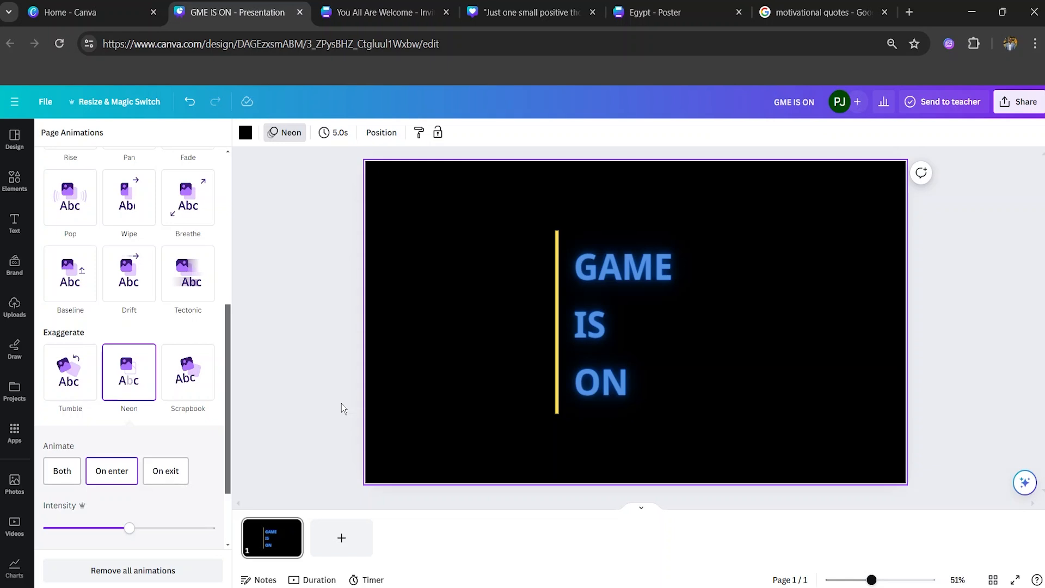
Step: Add a second slide and place an enlarged blue circle at its horizontal centre, slightly above the middle
{"action": "left_click", "coordinate": [344, 537]}
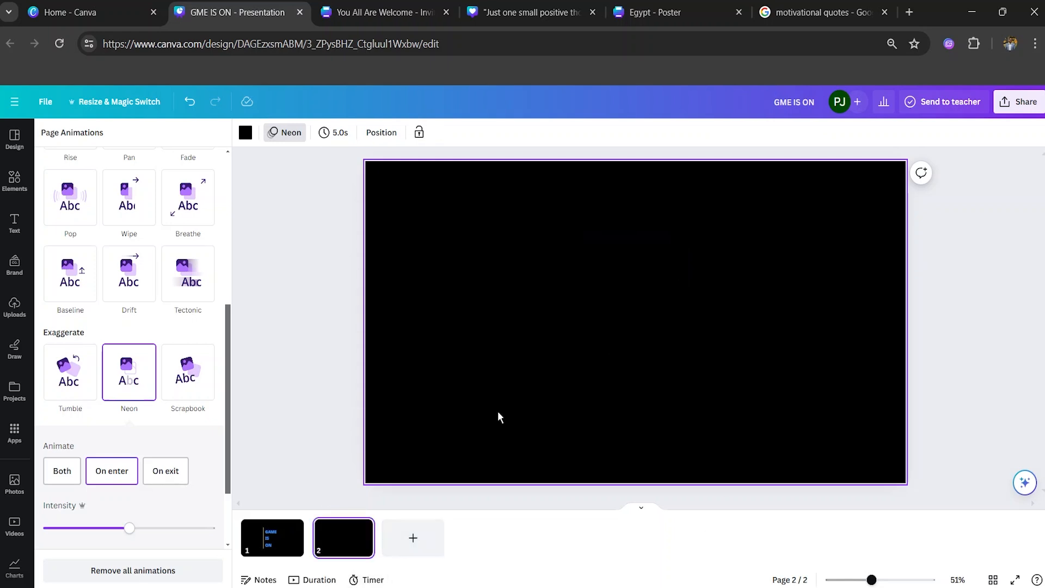
{"action": "left_click", "coordinate": [583, 363]}
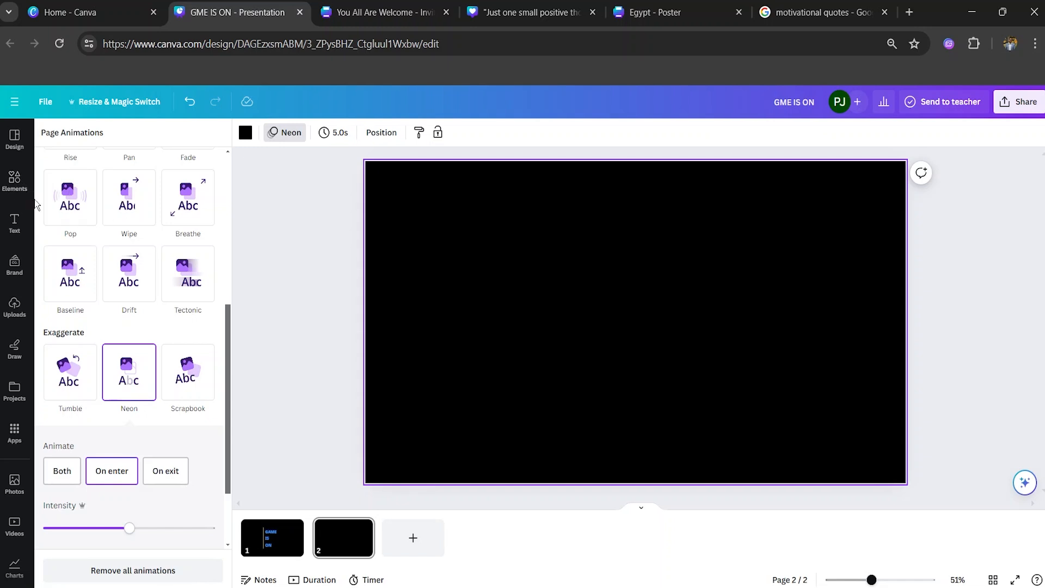
{"action": "left_click", "coordinate": [15, 182]}
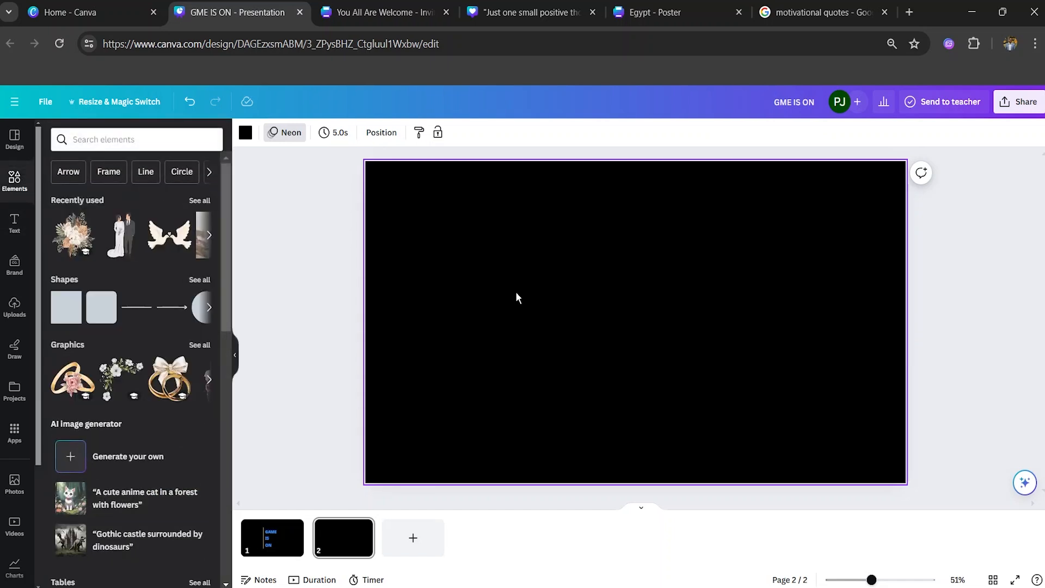
{"action": "key", "text": "c"}
{"action": "left_click_drag", "start_coordinate": [589, 273], "coordinate": [523, 234]}
{"action": "left_click", "coordinate": [815, 341]}
{"action": "left_click_drag", "start_coordinate": [615, 327], "coordinate": [631, 350]}
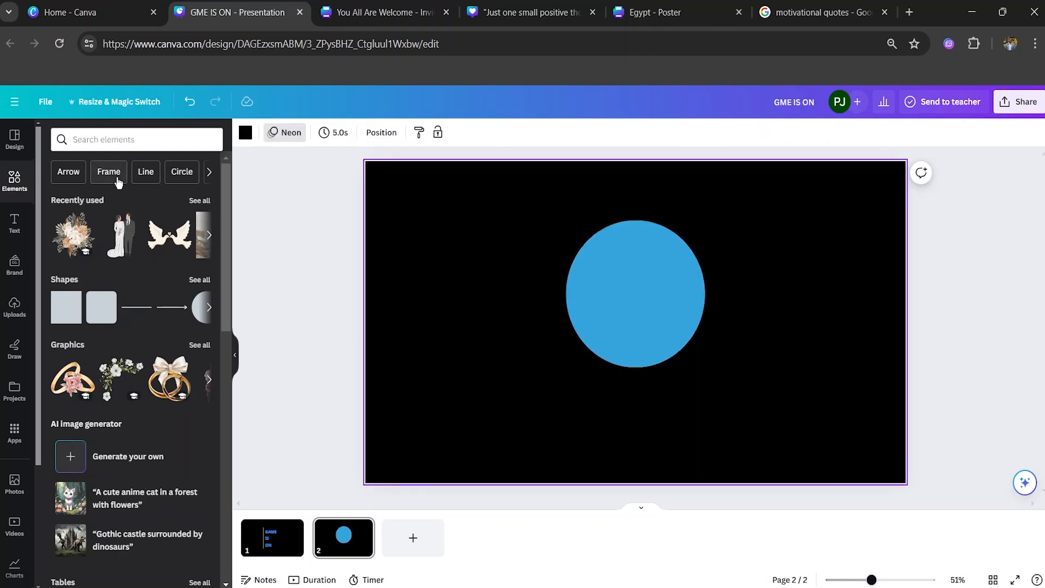
Step: Add a circular picture frame and fit it inside the blue circle, leaving an even blue ring around it
{"action": "left_click", "coordinate": [117, 174]}
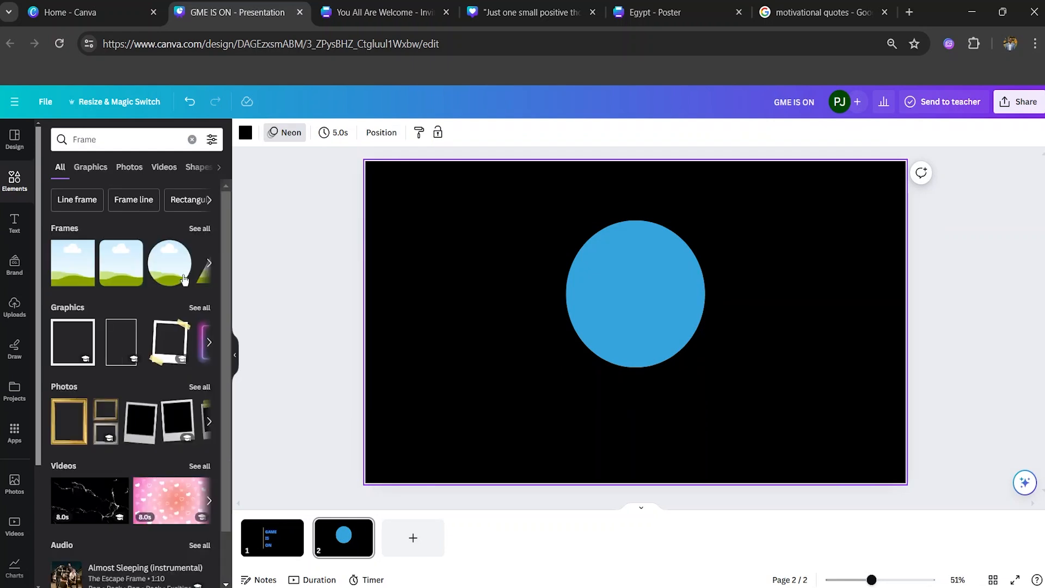
{"action": "left_click", "coordinate": [168, 261]}
{"action": "left_click_drag", "start_coordinate": [627, 326], "coordinate": [629, 298]}
{"action": "left_click_drag", "start_coordinate": [712, 379], "coordinate": [683, 348]}
{"action": "left_click_drag", "start_coordinate": [618, 293], "coordinate": [634, 308]}
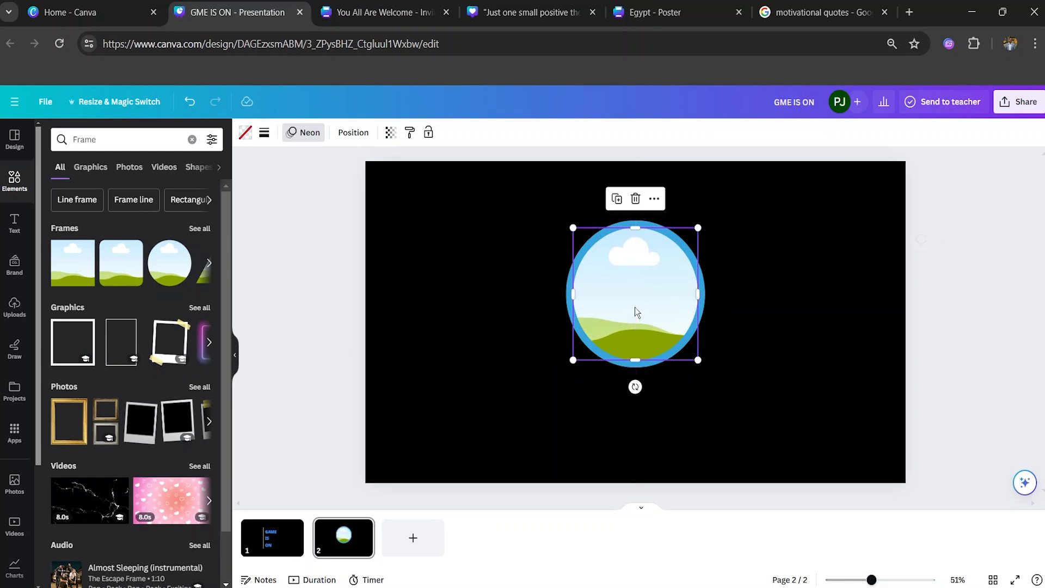
{"action": "left_click", "coordinate": [814, 377]}
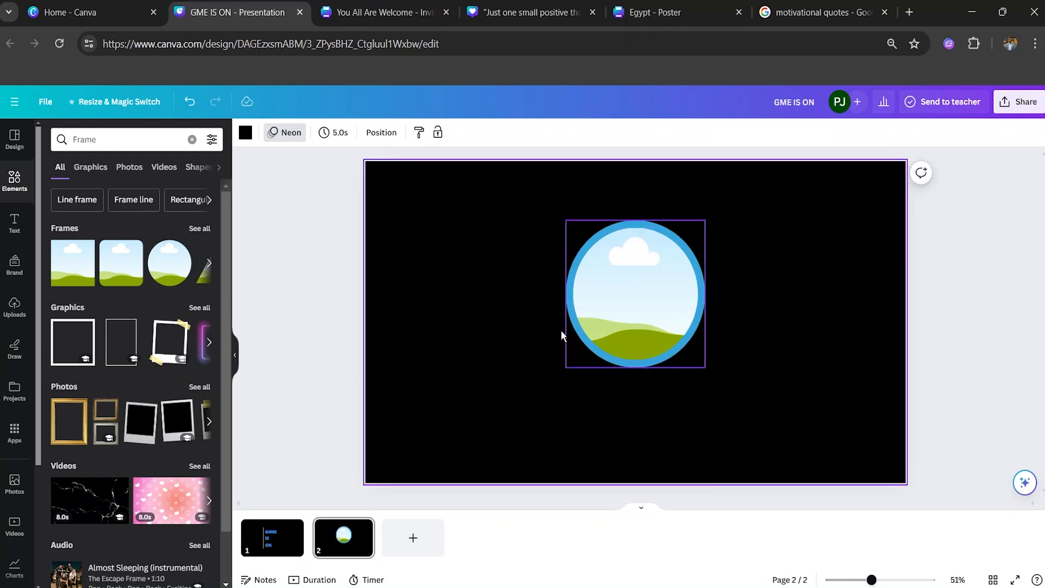
Step: Search the elements for "photo of a women" and list all matching photos
{"action": "left_click", "coordinate": [192, 139]}
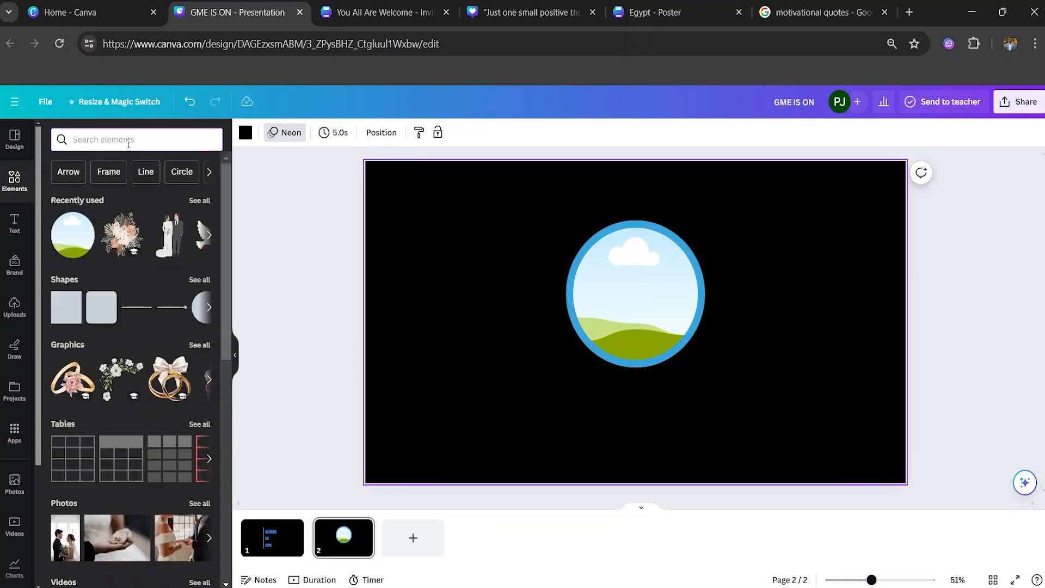
{"action": "type", "text": "PHOT"}
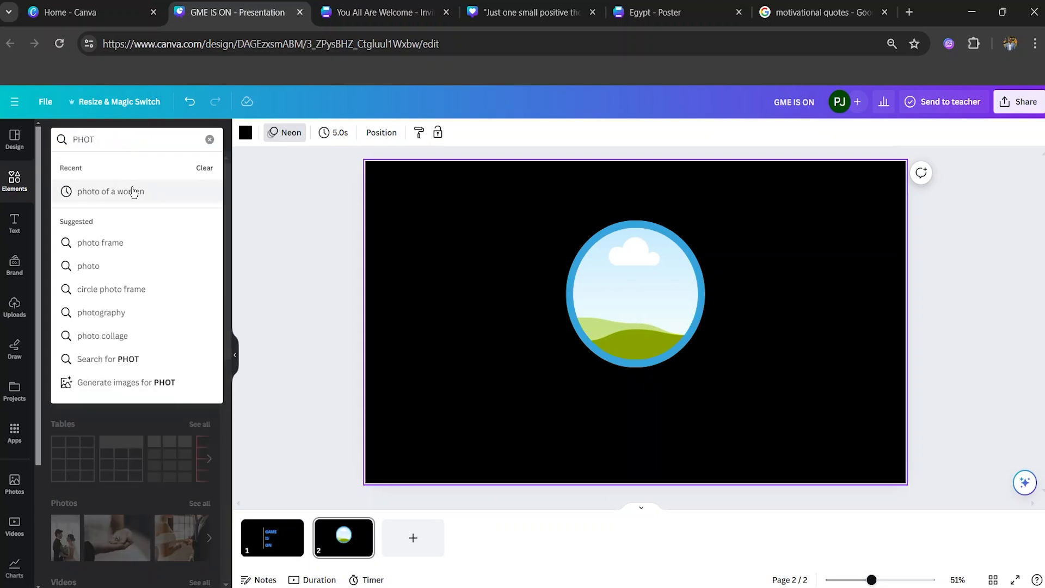
{"action": "left_click", "coordinate": [132, 191]}
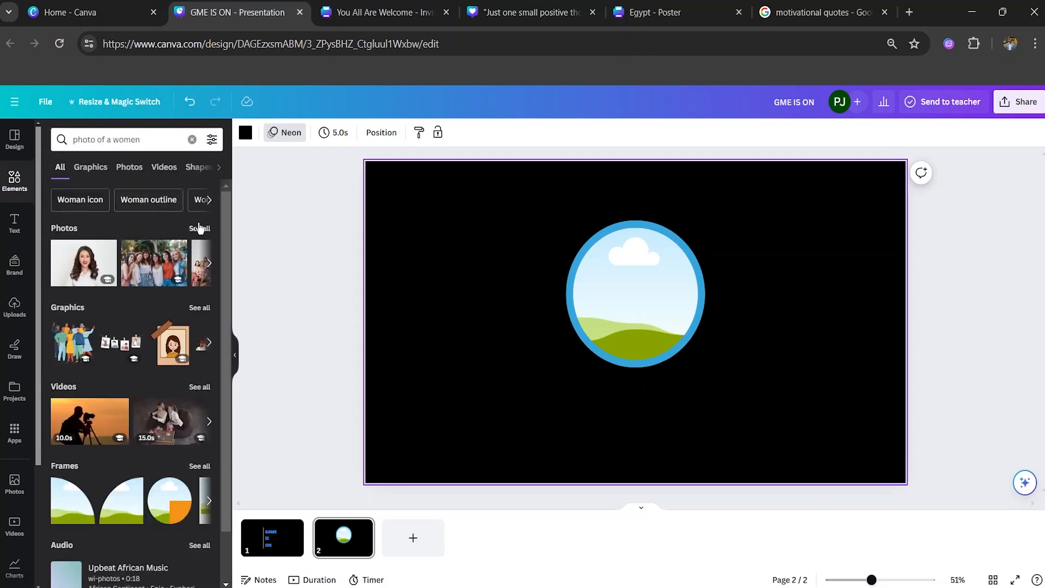
{"action": "left_click", "coordinate": [199, 230]}
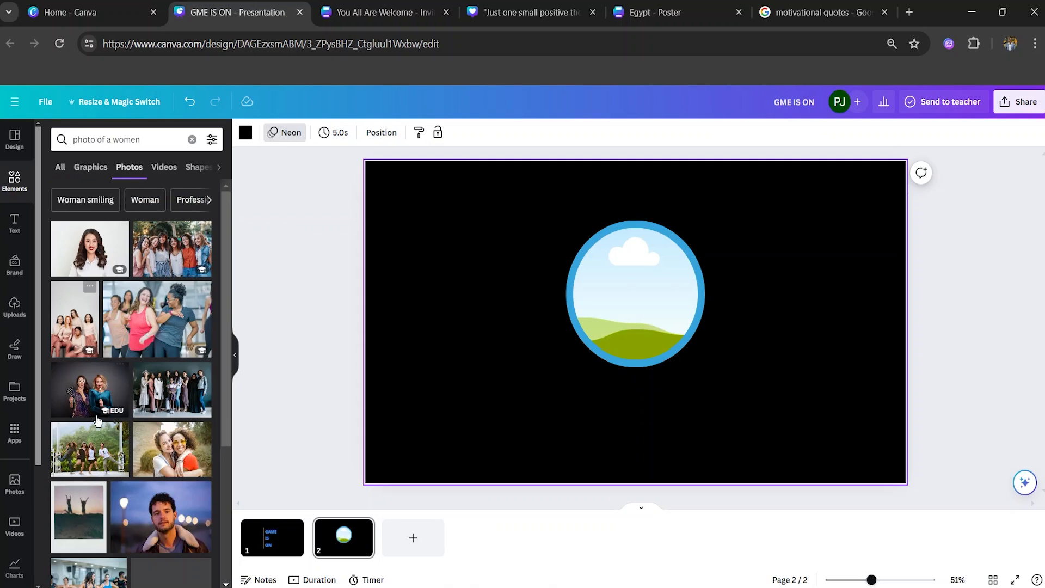
Step: Fill the circular frame with the photo of a woman in a black suit against a light grey background
{"action": "scroll", "coordinate": [131, 420], "scroll_direction": "down", "scroll_amount": 5}
{"action": "scroll", "coordinate": [160, 321], "scroll_direction": "down", "scroll_amount": 4}
{"action": "scroll", "coordinate": [166, 279], "scroll_direction": "down", "scroll_amount": 1}
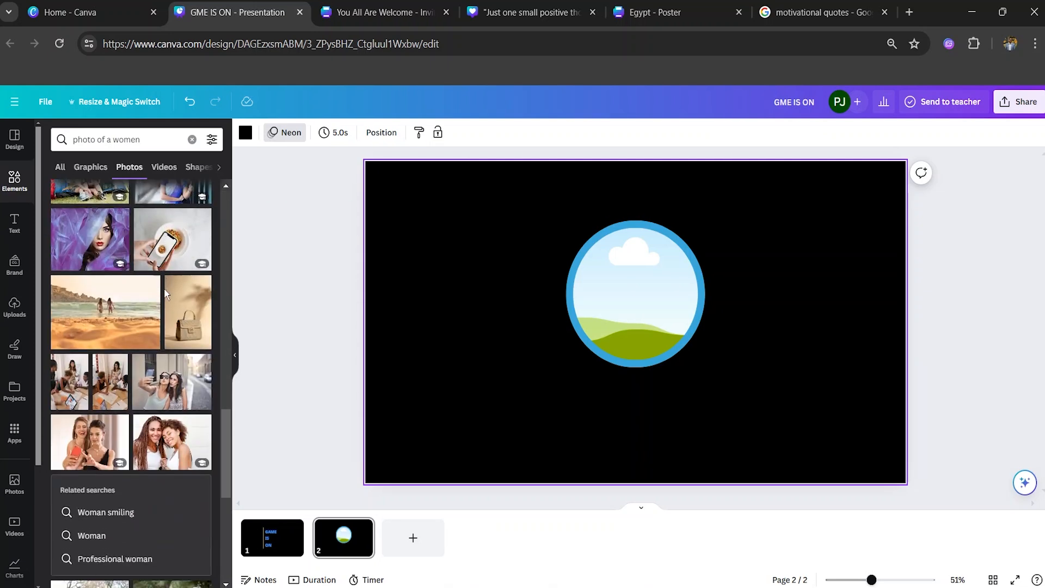
{"action": "scroll", "coordinate": [165, 373], "scroll_direction": "down", "scroll_amount": 10}
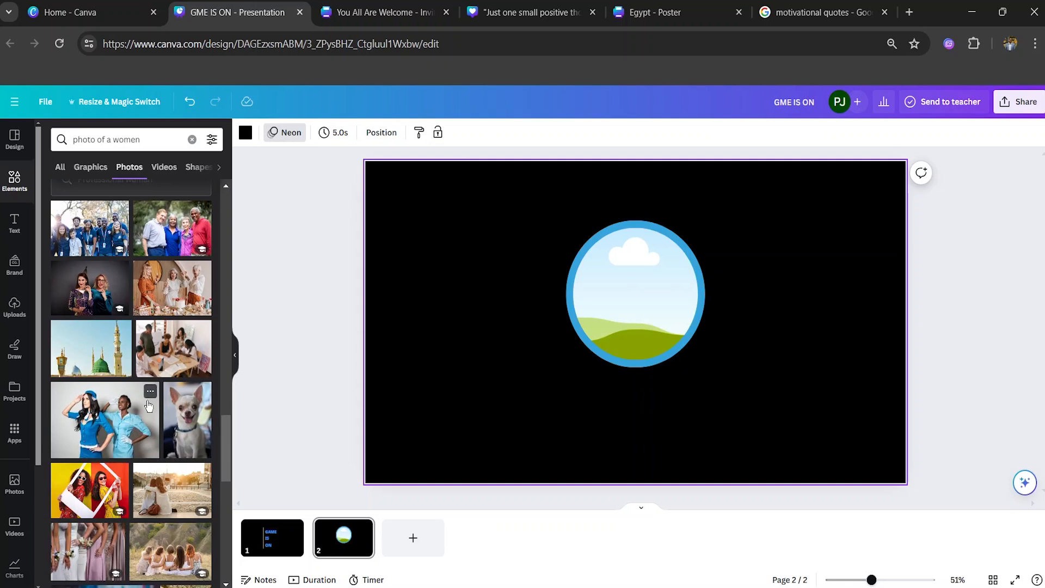
{"action": "scroll", "coordinate": [174, 370], "scroll_direction": "down", "scroll_amount": 5}
{"action": "left_click_drag", "start_coordinate": [174, 370], "coordinate": [591, 303]}
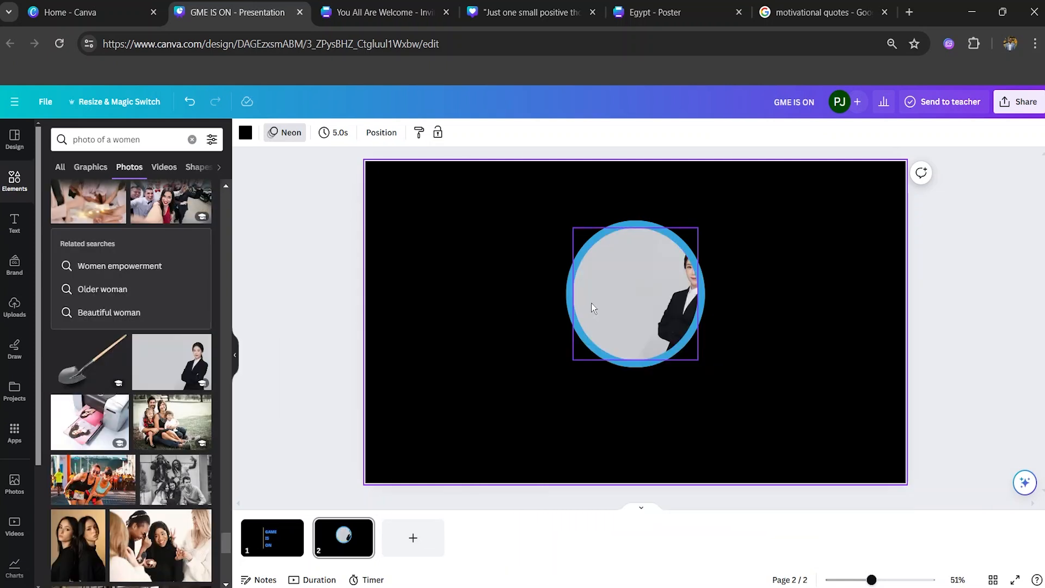
Step: Crop the woman's photo in the circular frame, enlarging and repositioning it so her head and shoulders fill the circle centrally
{"action": "left_click", "coordinate": [664, 296]}
{"action": "left_click", "coordinate": [261, 133]}
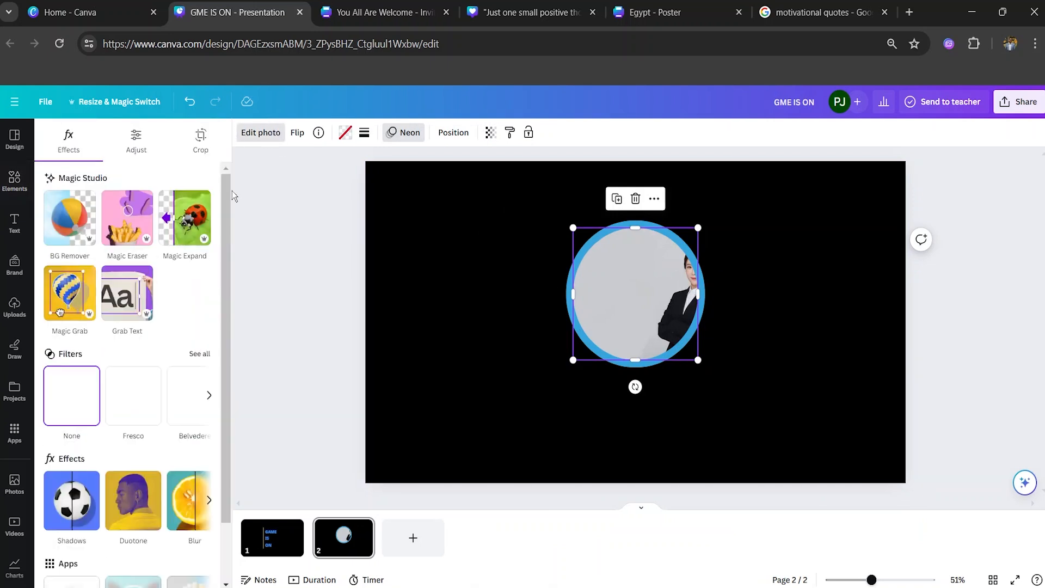
{"action": "left_click", "coordinate": [201, 140]}
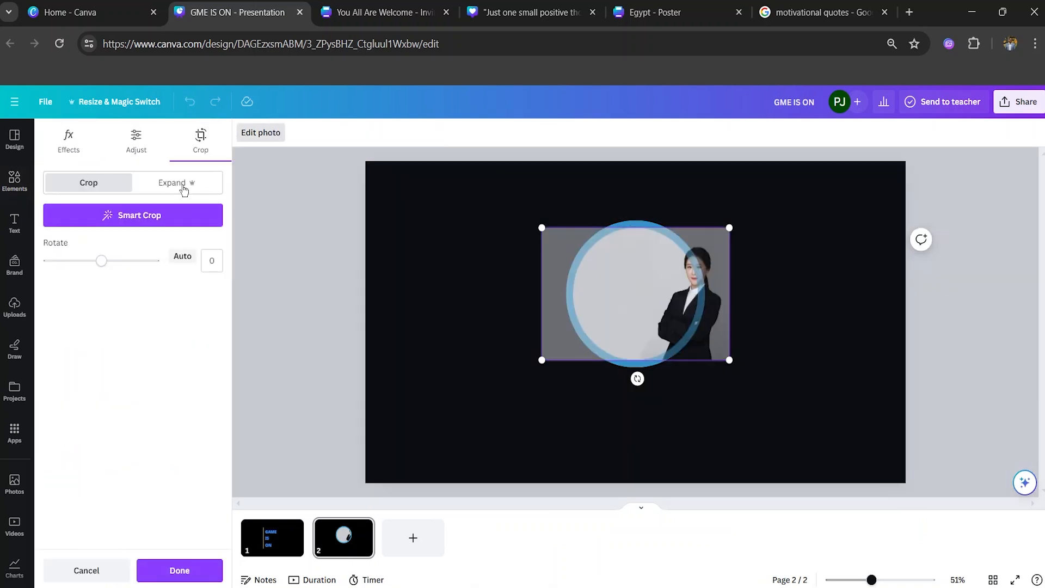
{"action": "left_click_drag", "start_coordinate": [627, 298], "coordinate": [588, 299]}
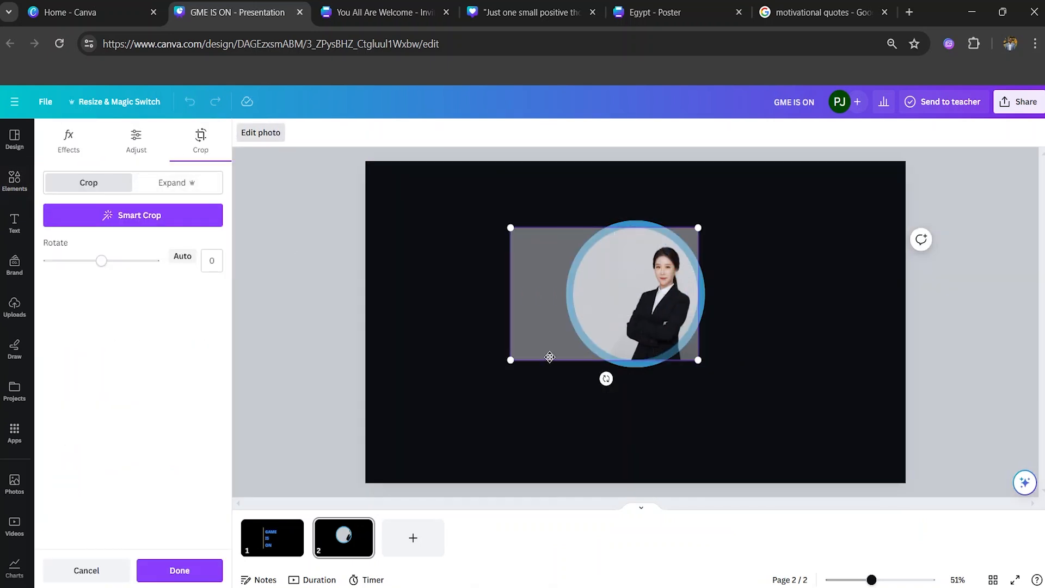
{"action": "left_click_drag", "start_coordinate": [510, 360], "coordinate": [418, 427]}
{"action": "left_click_drag", "start_coordinate": [638, 332], "coordinate": [637, 313]}
{"action": "left_click_drag", "start_coordinate": [416, 403], "coordinate": [394, 424]}
{"action": "left_click_drag", "start_coordinate": [619, 330], "coordinate": [617, 318]}
{"action": "left_click_drag", "start_coordinate": [700, 203], "coordinate": [731, 180]}
{"action": "left_click_drag", "start_coordinate": [660, 301], "coordinate": [599, 319]}
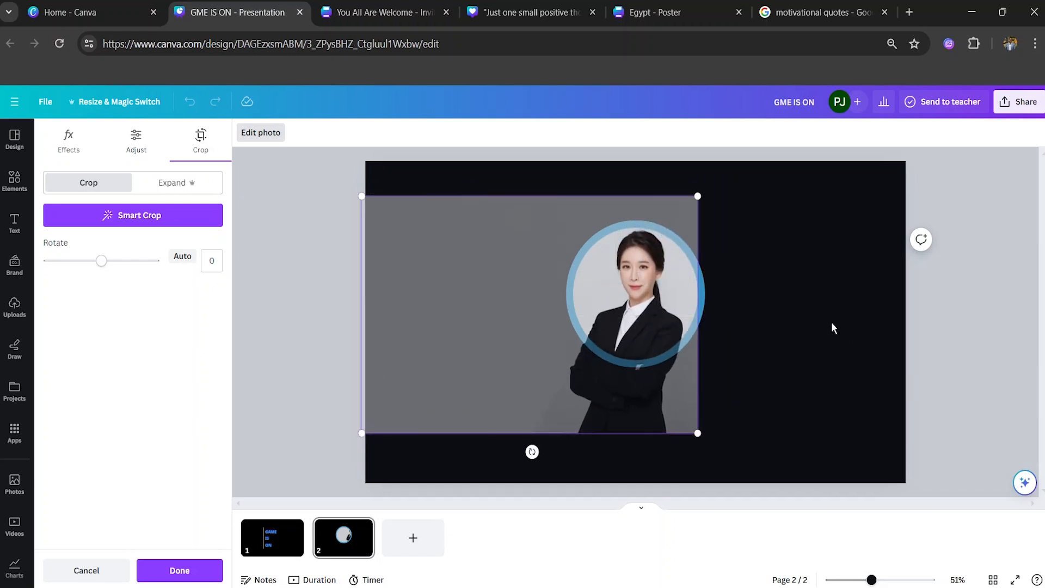
{"action": "left_click", "coordinate": [831, 322]}
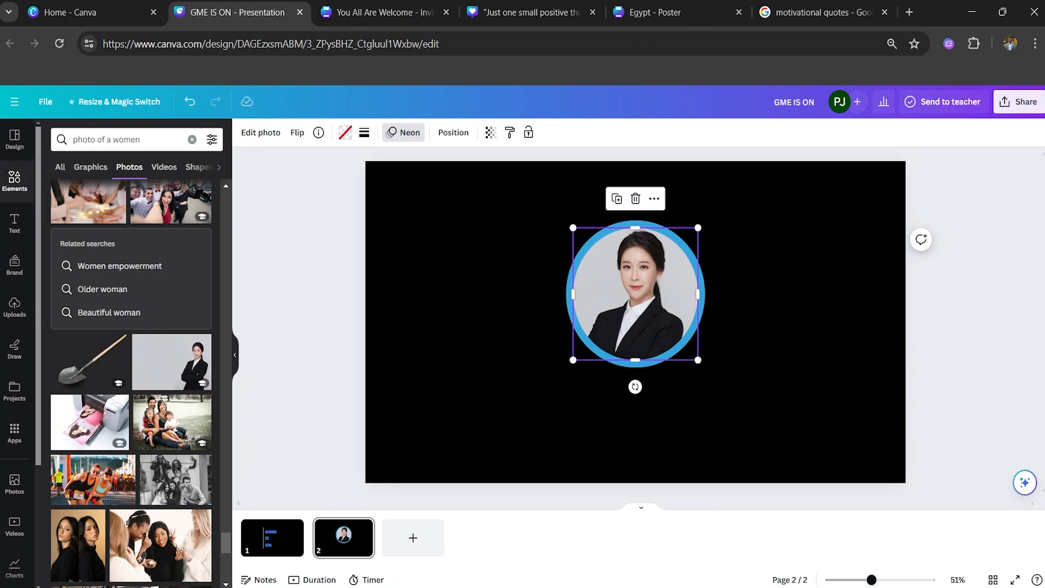
{"action": "left_click", "coordinate": [275, 390]}
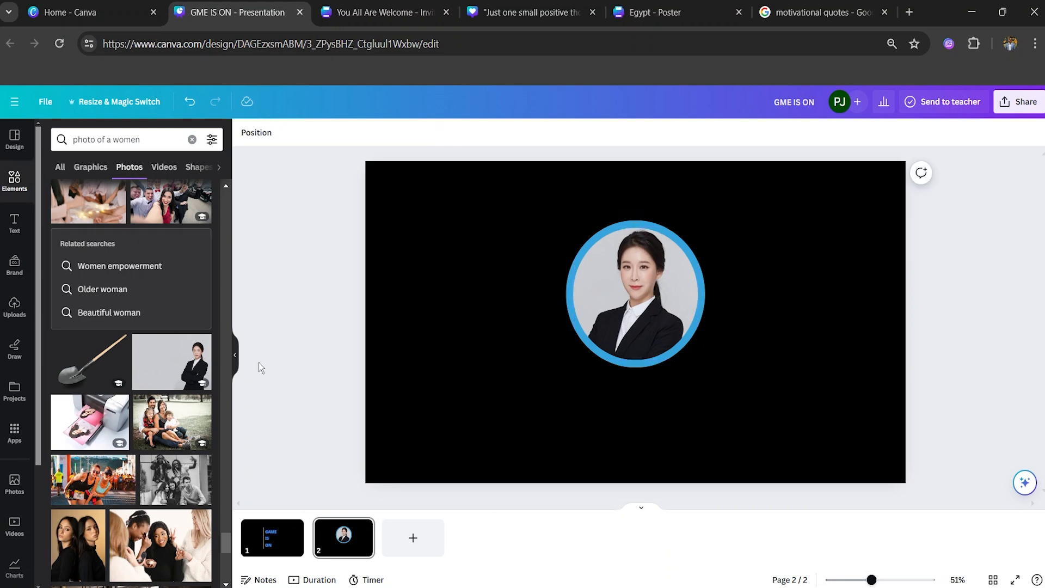
Step: Add a rounded square, reshape it into a wide, low banner and centre it over the lower edge of the circle
{"action": "left_click", "coordinate": [193, 140]}
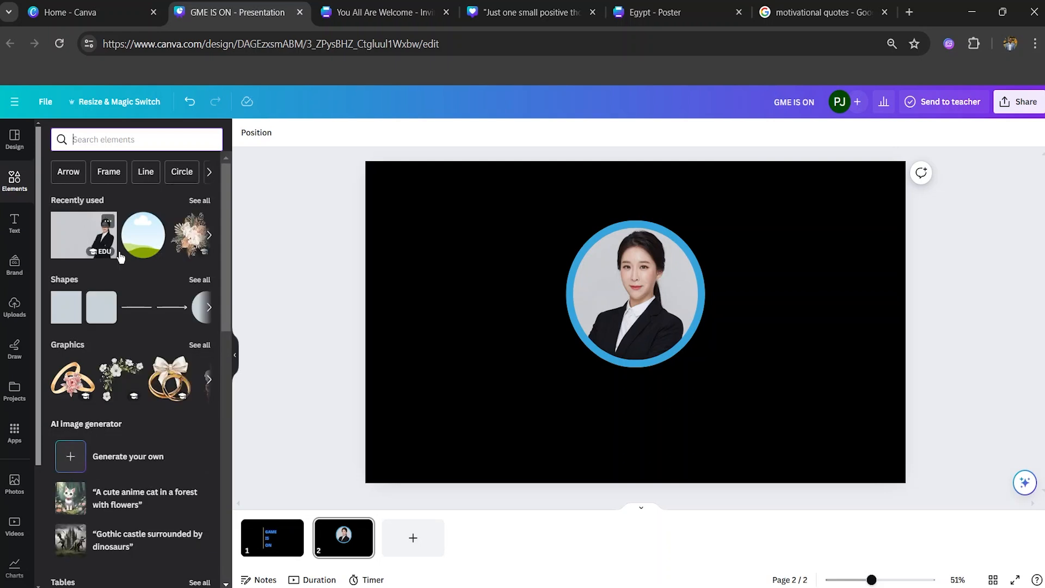
{"action": "left_click", "coordinate": [102, 307]}
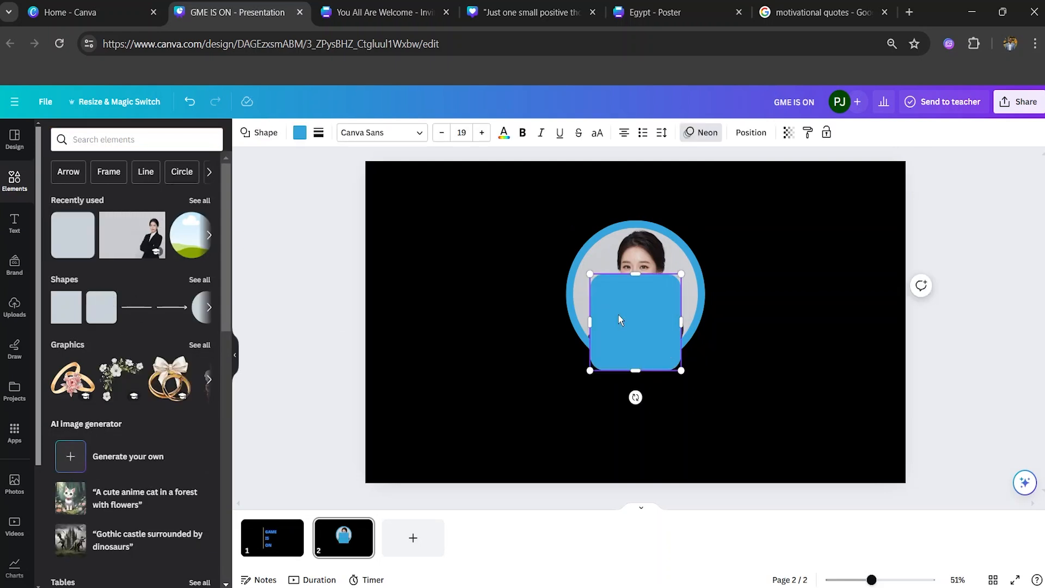
{"action": "left_click_drag", "start_coordinate": [682, 321], "coordinate": [797, 321]}
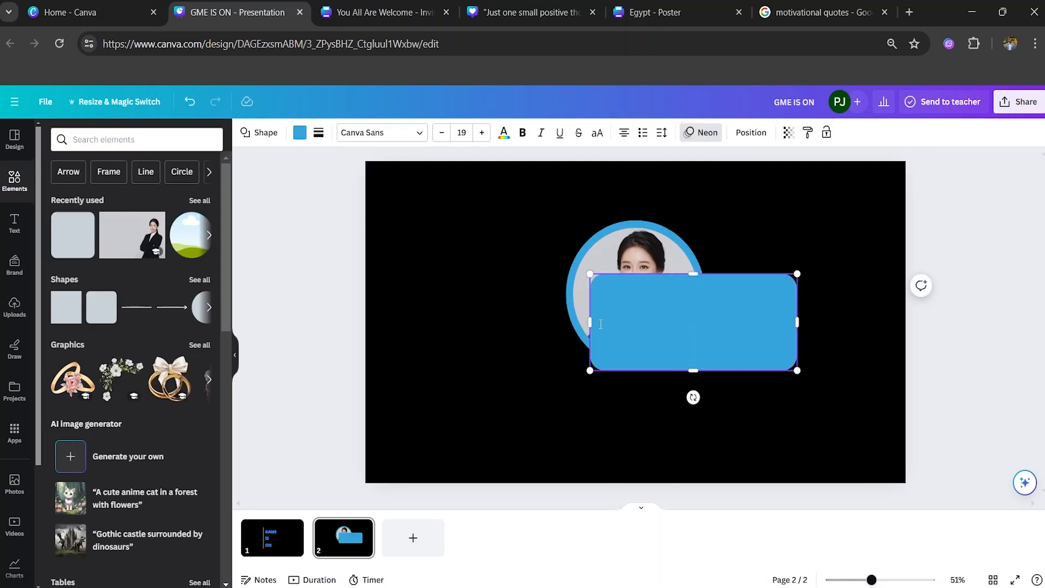
{"action": "left_click_drag", "start_coordinate": [592, 327], "coordinate": [507, 327]}
{"action": "left_click", "coordinate": [586, 438]}
{"action": "left_click_drag", "start_coordinate": [649, 338], "coordinate": [649, 395]}
{"action": "left_click_drag", "start_coordinate": [796, 432], "coordinate": [711, 386]}
{"action": "left_click_drag", "start_coordinate": [589, 366], "coordinate": [615, 370]}
Step: Enter the person's first name in capitals on the blue banner and enlarge the text to size 82
{"action": "left_click", "coordinate": [567, 368]}
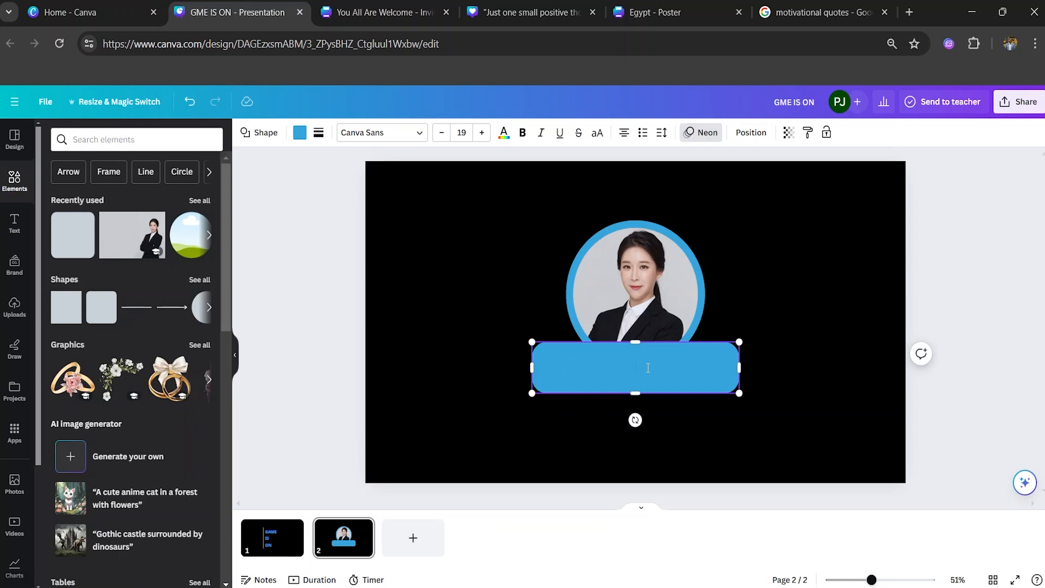
{"action": "type", "text": "AMISHA"}
{"action": "left_click", "coordinate": [485, 140]}
{"action": "left_click", "coordinate": [484, 139]}
{"action": "left_click", "coordinate": [484, 140]}
{"action": "left_click", "coordinate": [485, 139]}
{"action": "left_click", "coordinate": [487, 143]}
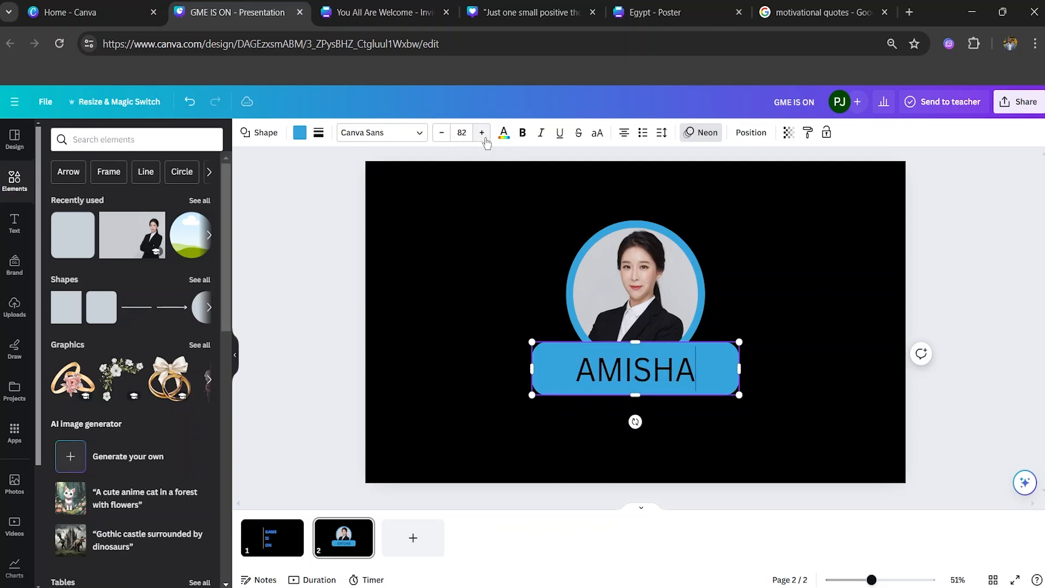
Step: Set the name on the banner in the Berthold Block font and narrow the banner slightly, keeping it centred
{"action": "double_click", "coordinate": [683, 380]}
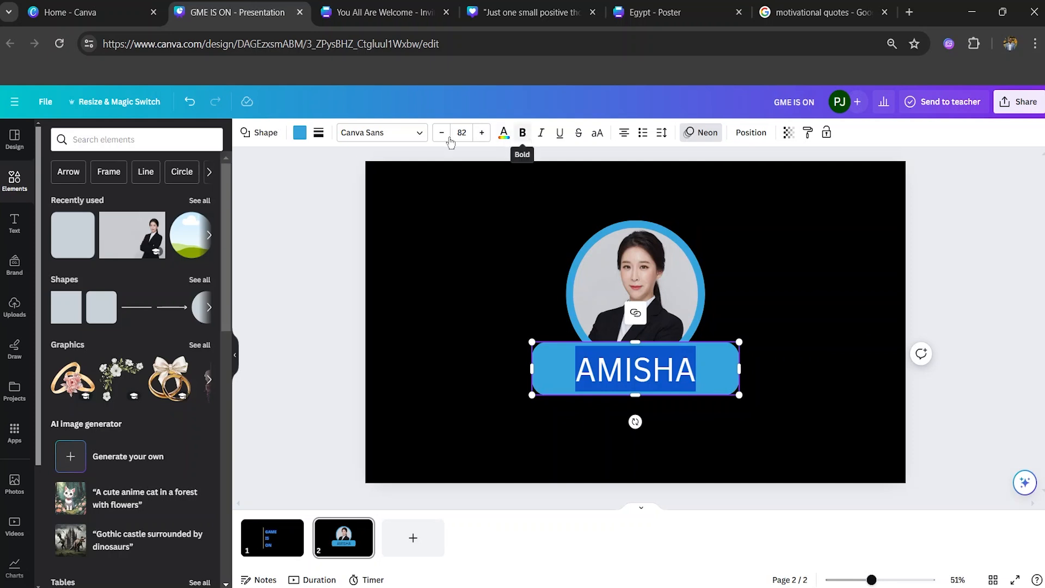
{"action": "left_click", "coordinate": [381, 132]}
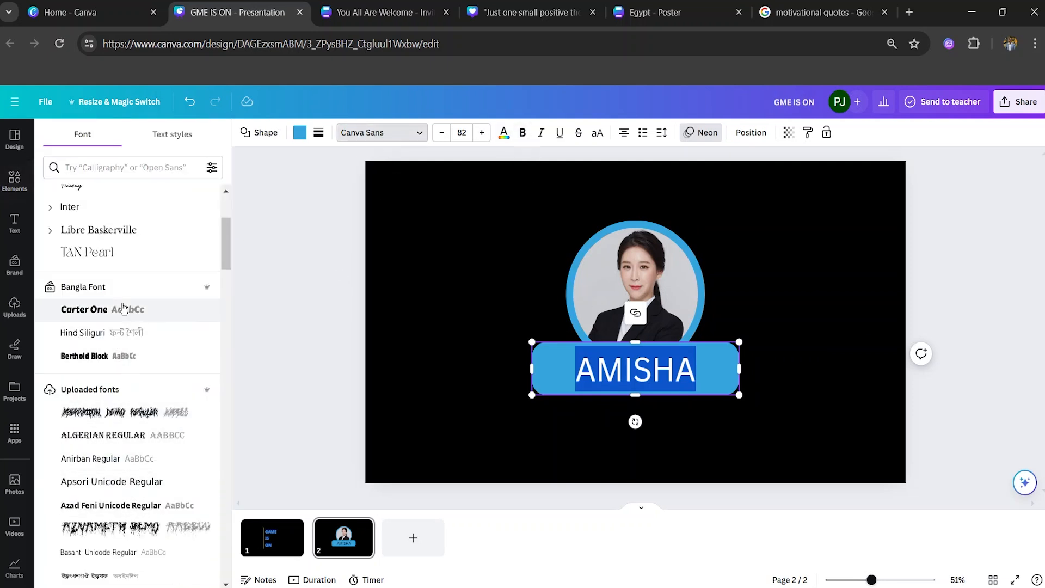
{"action": "left_click", "coordinate": [129, 355]}
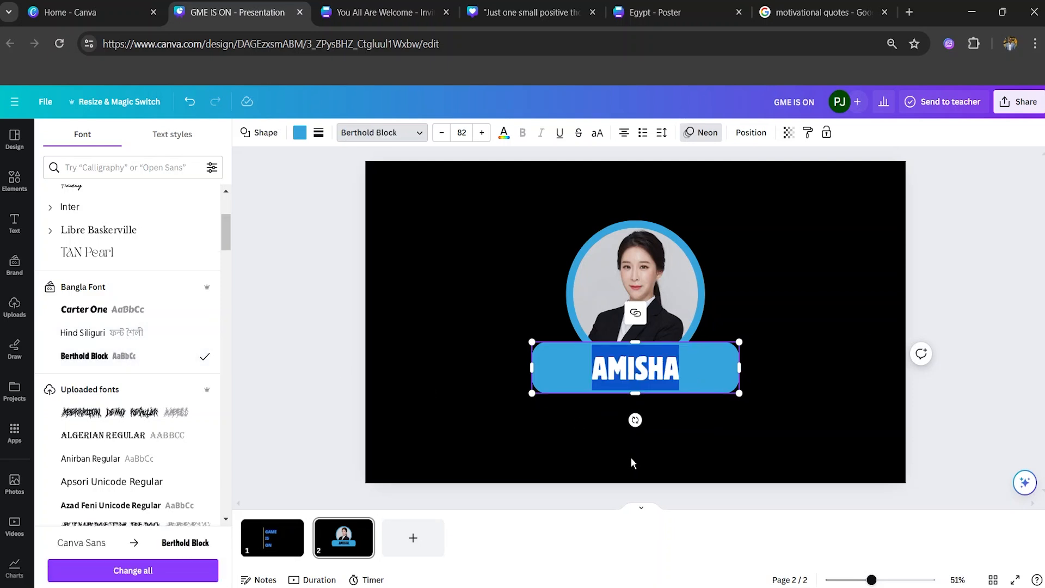
{"action": "left_click_drag", "start_coordinate": [739, 393], "coordinate": [682, 365]}
{"action": "left_click", "coordinate": [665, 382]}
{"action": "left_click", "coordinate": [674, 422]}
{"action": "left_click", "coordinate": [764, 335]}
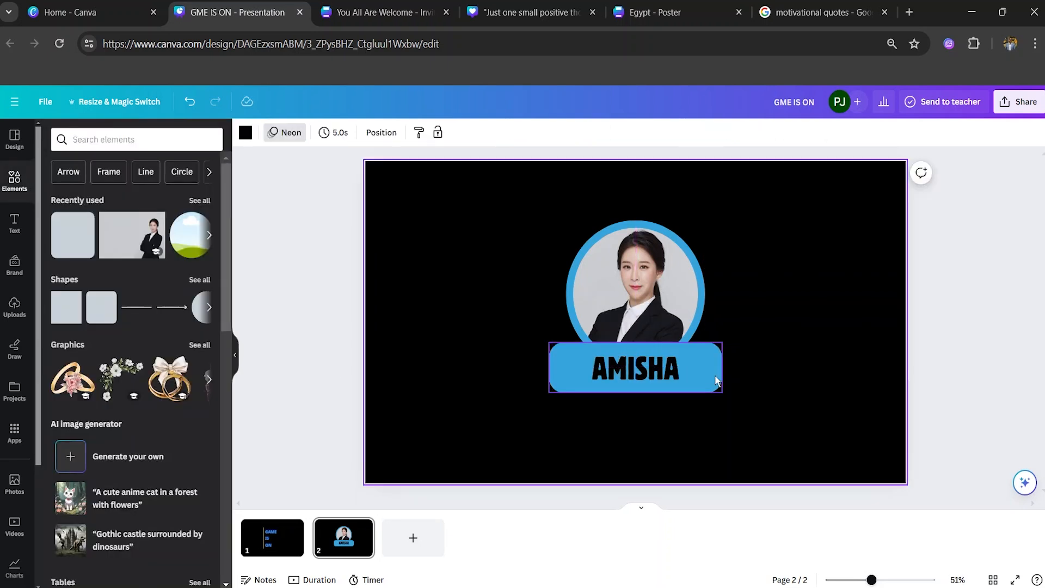
Step: Recolour the circle behind the photo to the yellow from the document colours
{"action": "left_click", "coordinate": [701, 309]}
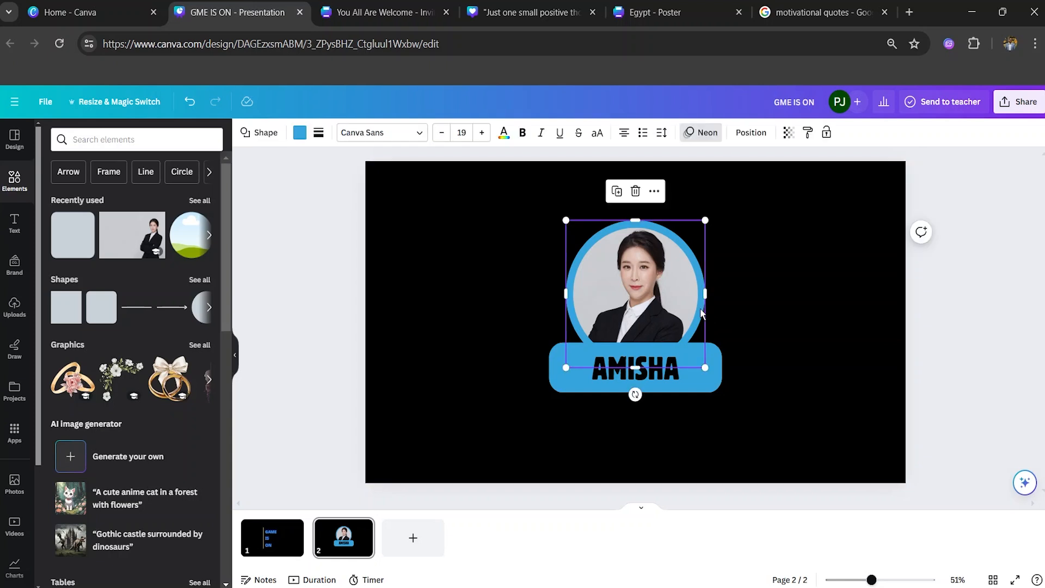
{"action": "left_click", "coordinate": [296, 135]}
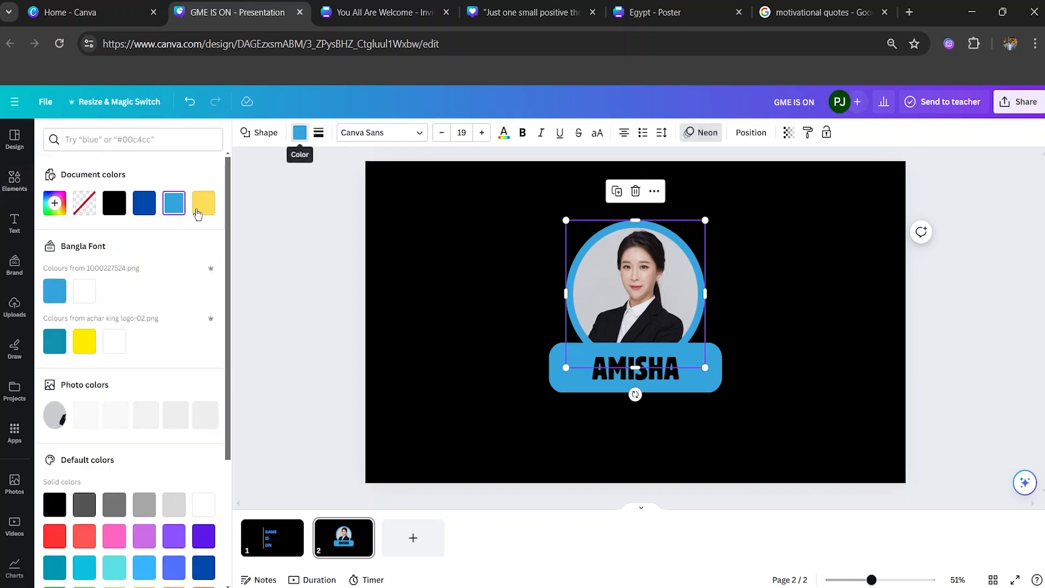
{"action": "left_click", "coordinate": [202, 207]}
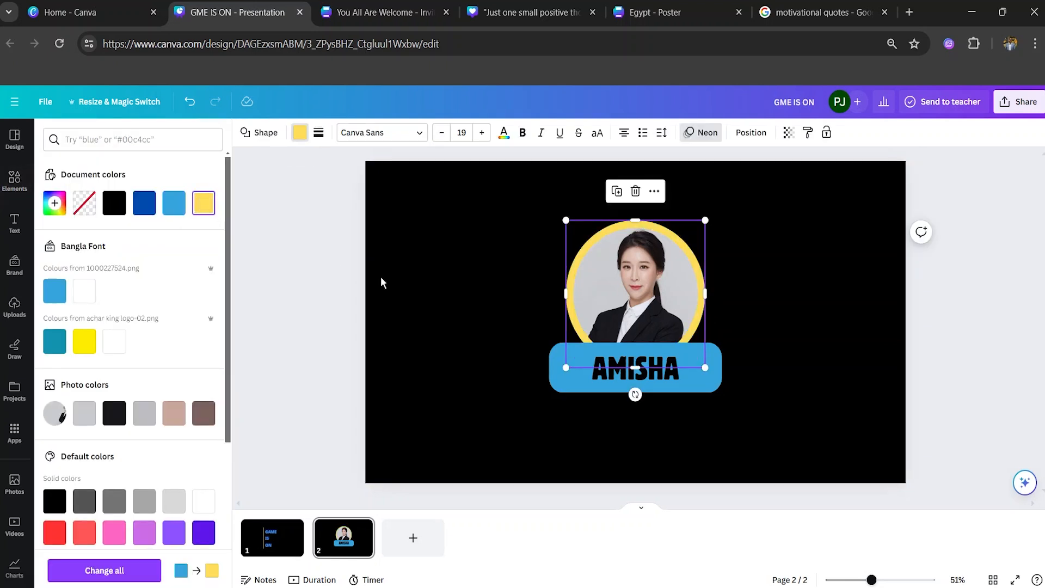
Step: Give the name banner a solid border of weight 4 and change its fill to red
{"action": "left_click", "coordinate": [708, 377]}
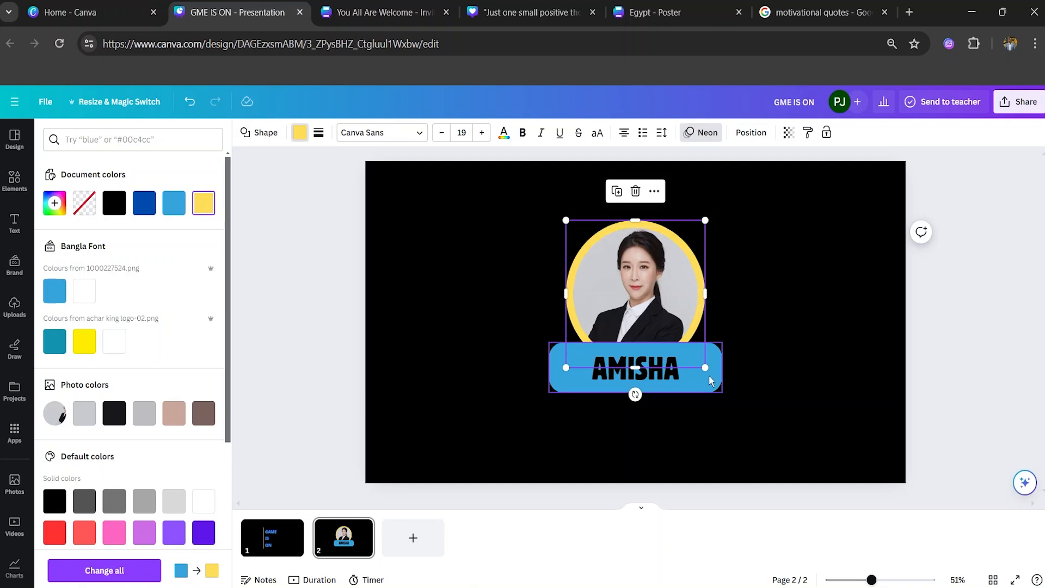
{"action": "left_click", "coordinate": [318, 133]}
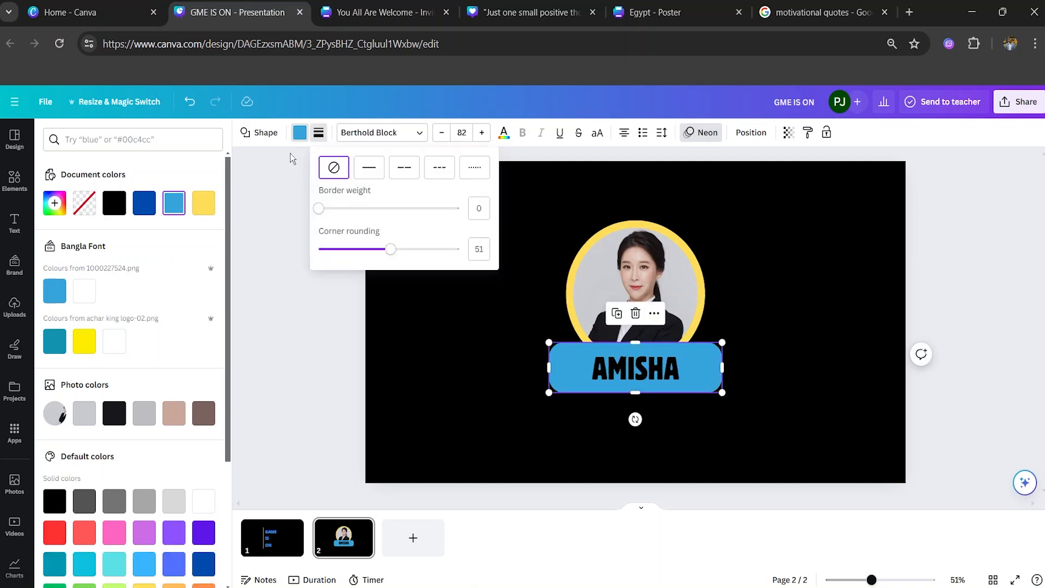
{"action": "left_click", "coordinate": [369, 169]}
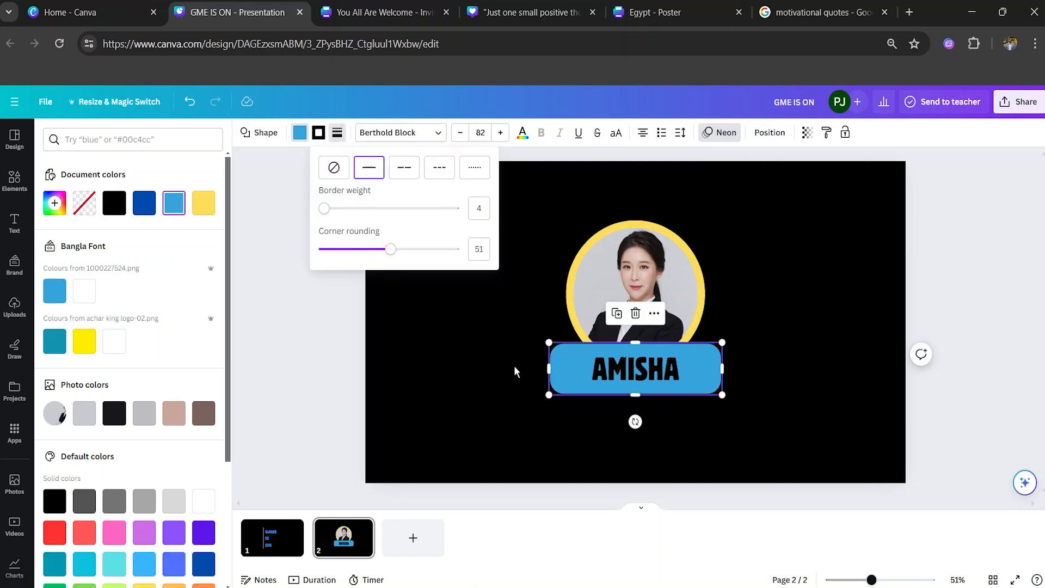
{"action": "left_click", "coordinate": [694, 388]}
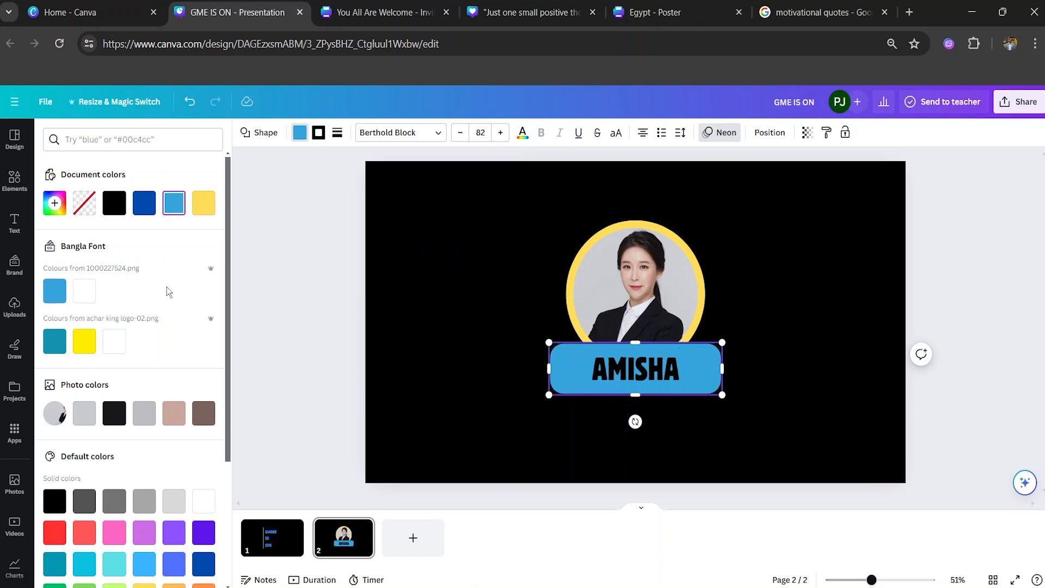
{"action": "scroll", "coordinate": [140, 427], "scroll_direction": "down", "scroll_amount": 3}
{"action": "left_click", "coordinate": [53, 462]}
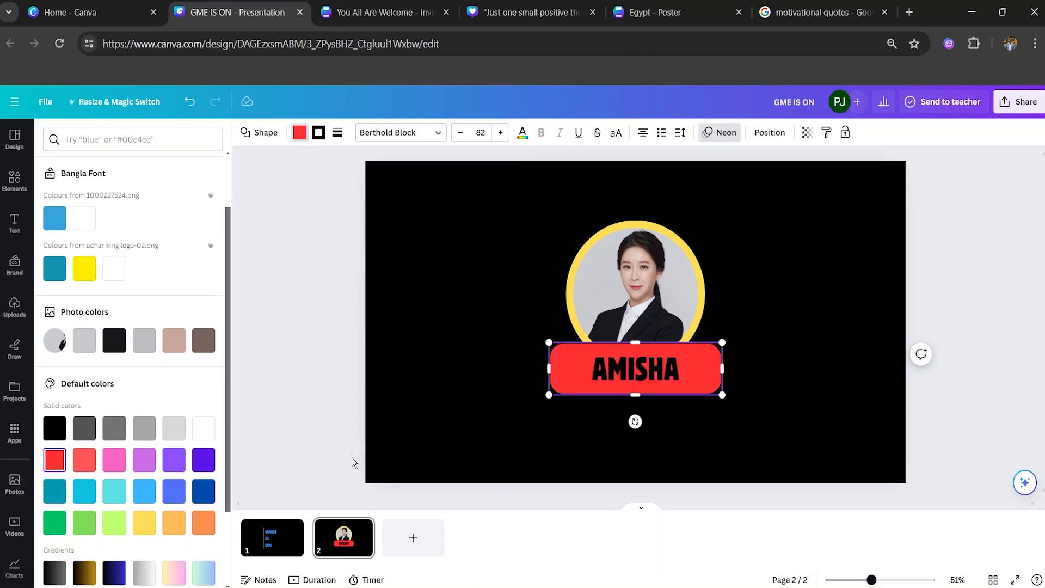
{"action": "left_click", "coordinate": [424, 446]}
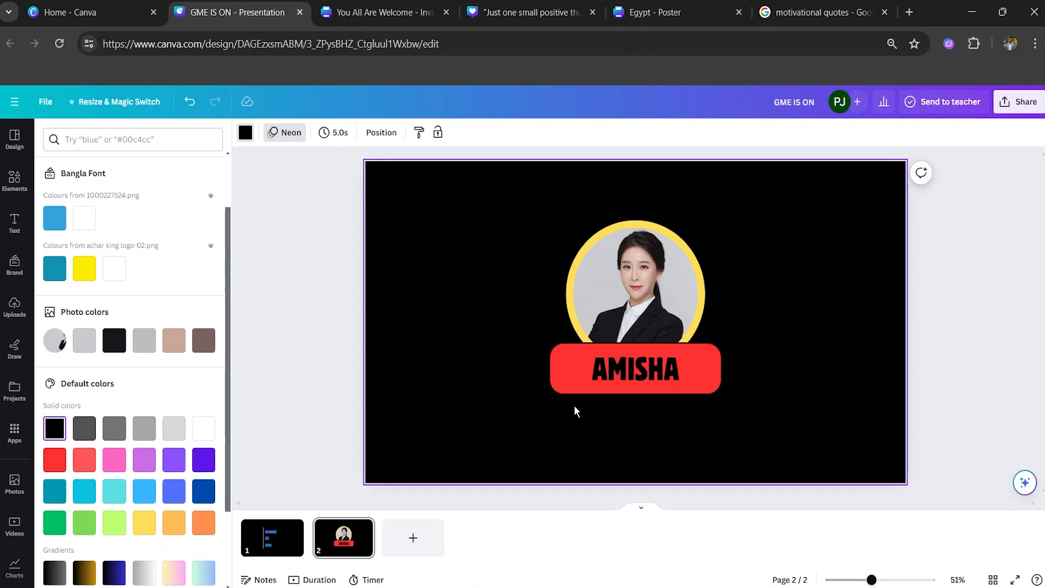
Step: Add a text box to the slide reading "DIGITAL mARKETING mANAGER"
{"action": "left_click", "coordinate": [15, 223]}
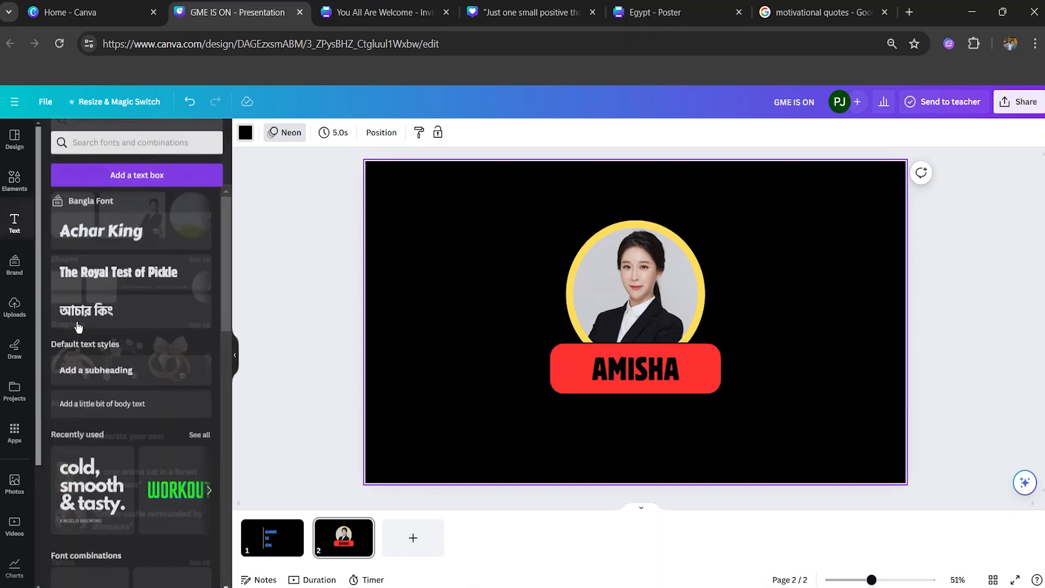
{"action": "left_click", "coordinate": [153, 174]}
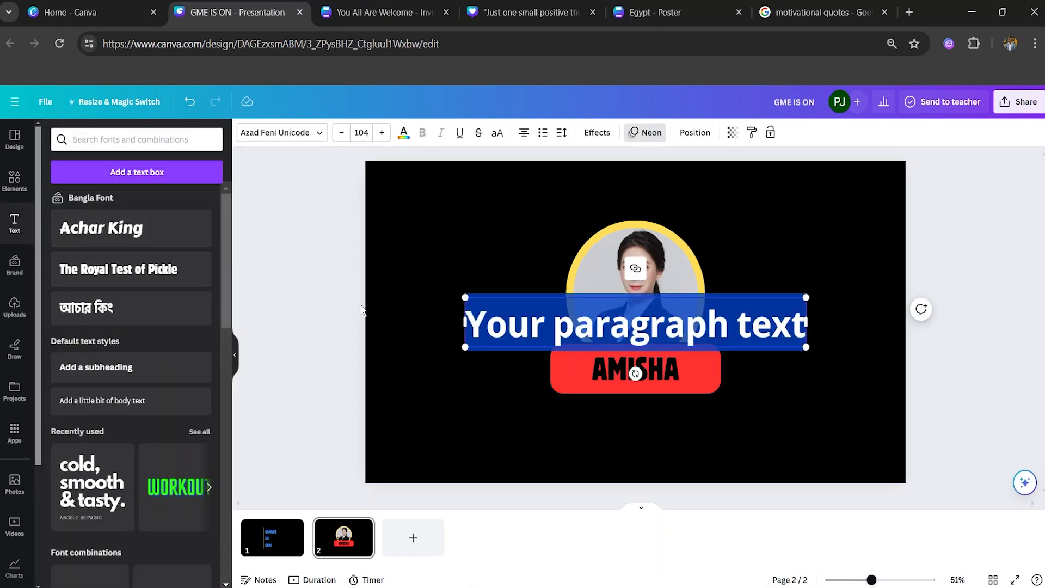
{"action": "key", "text": "ctrl+v"}
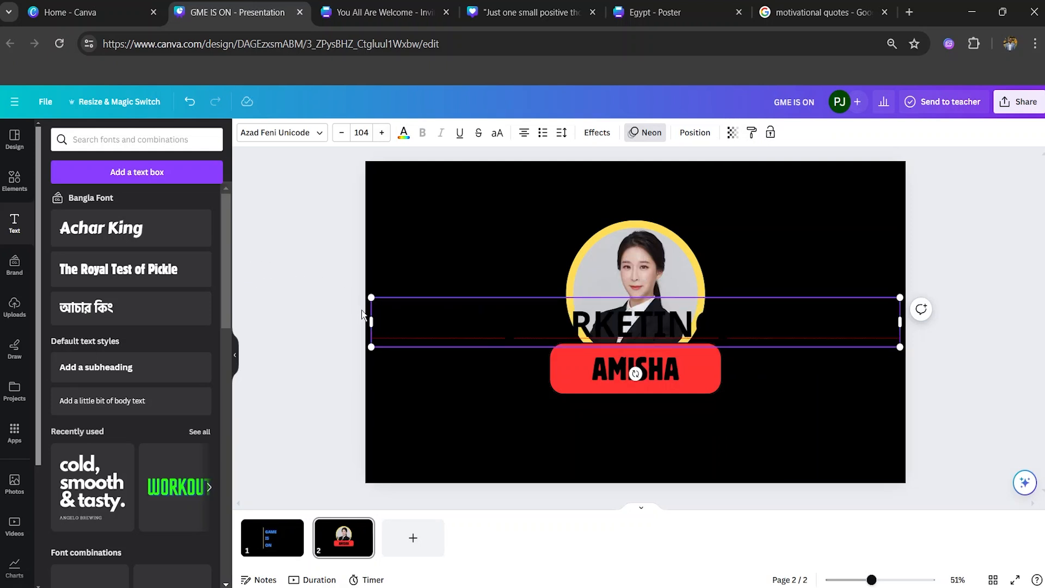
{"action": "key", "text": "ctrl+a"}
{"action": "left_click", "coordinate": [395, 324]}
{"action": "key", "text": "BackSpace"}
{"action": "type", "text": "D"}
Step: Change the colour of the whole job title text to white
{"action": "key", "text": "ctrl+a"}
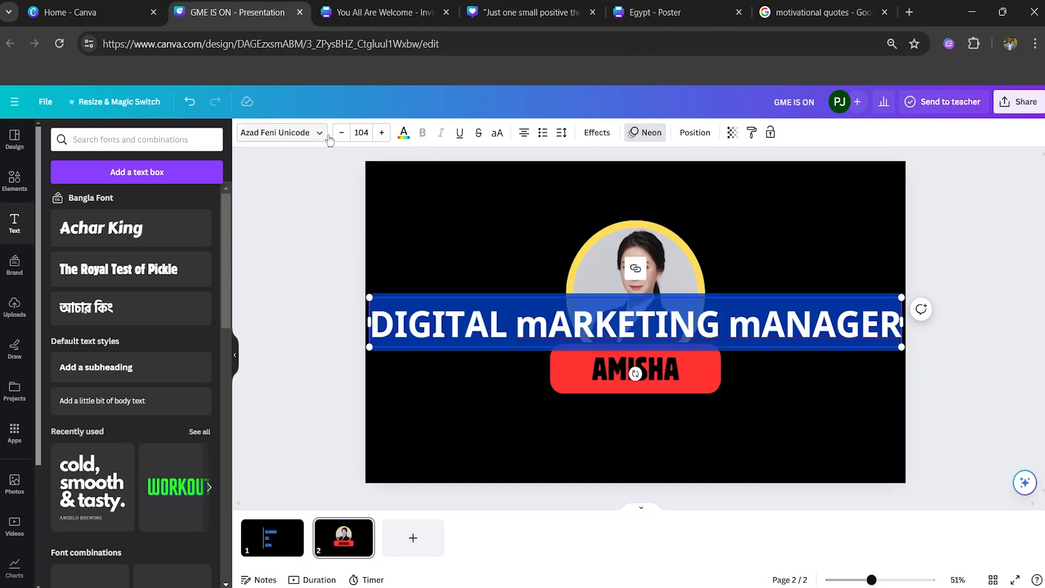
{"action": "left_click", "coordinate": [404, 134]}
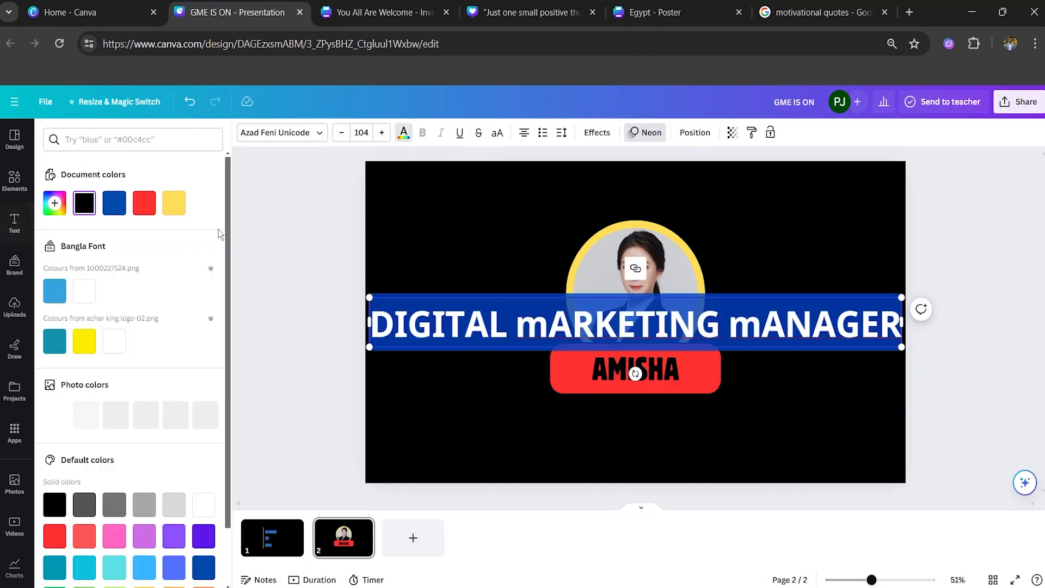
{"action": "left_click", "coordinate": [84, 291]}
Step: Capitalise the initial letters of the last two words so the job title reads "DIGITAL MARKETING MANAGER"
{"action": "left_click", "coordinate": [545, 335]}
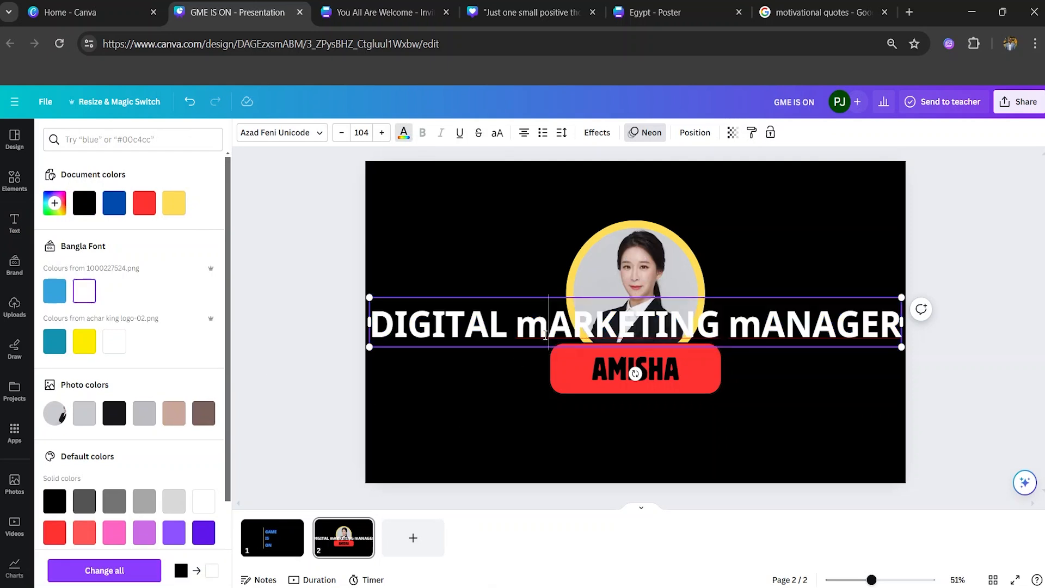
{"action": "key", "text": "BackSpace"}
{"action": "type", "text": "M"}
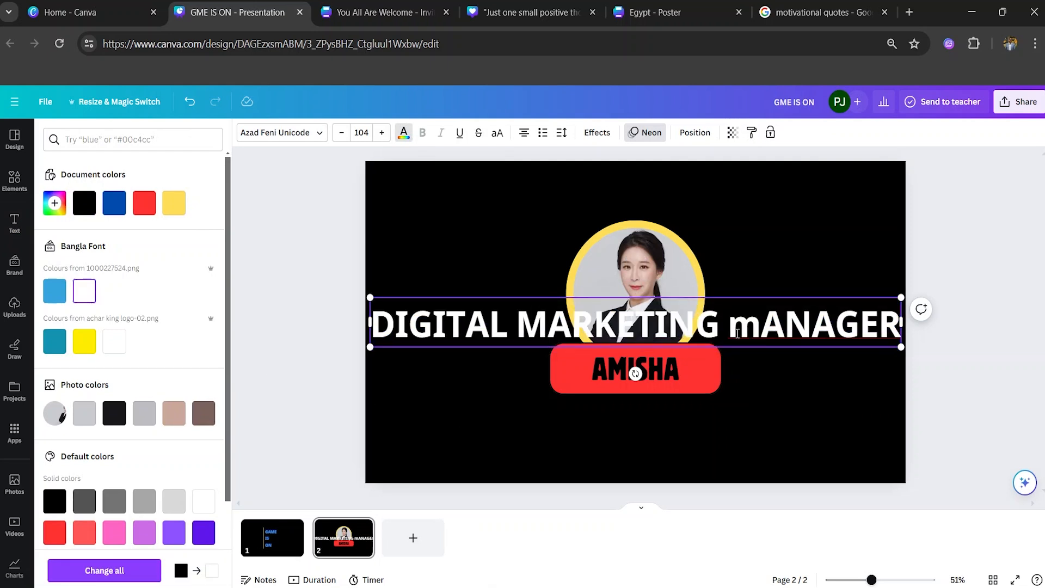
{"action": "key", "text": "BackSpace"}
{"action": "type", "text": "M"}
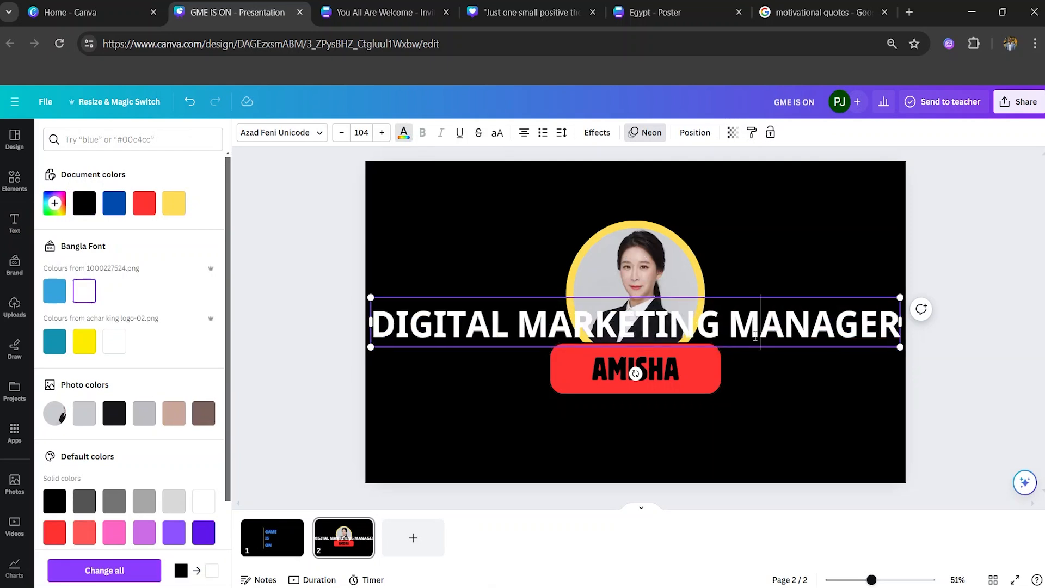
{"action": "left_click", "coordinate": [749, 403]}
Step: Shrink the job title to slightly narrower than the red banner and centre it just below the banner
{"action": "left_click", "coordinate": [888, 335]}
{"action": "left_click_drag", "start_coordinate": [900, 347], "coordinate": [654, 413]}
{"action": "left_click", "coordinate": [461, 318]}
{"action": "left_click", "coordinate": [341, 352]}
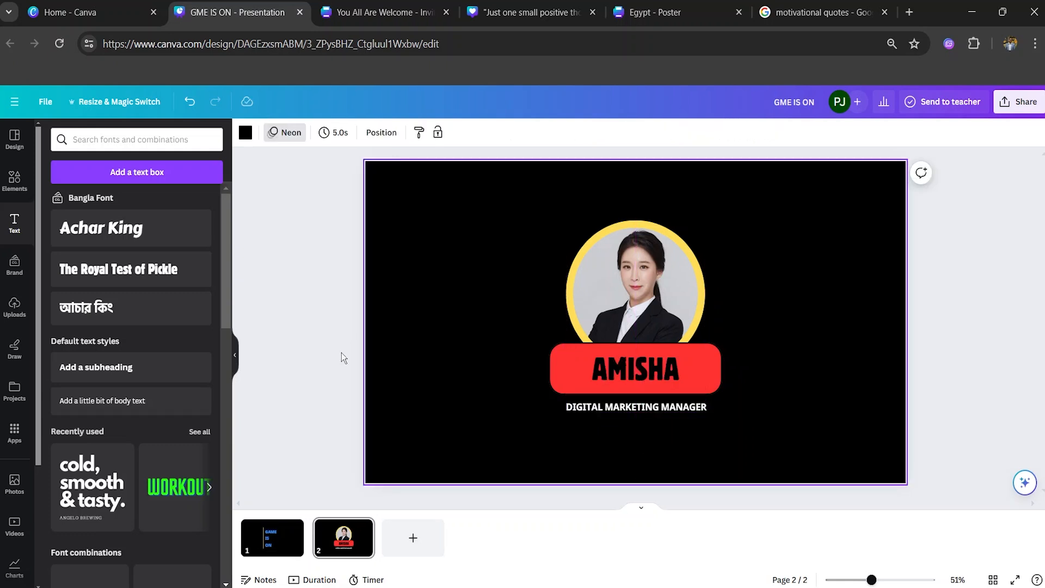
{"action": "left_click", "coordinate": [301, 207]}
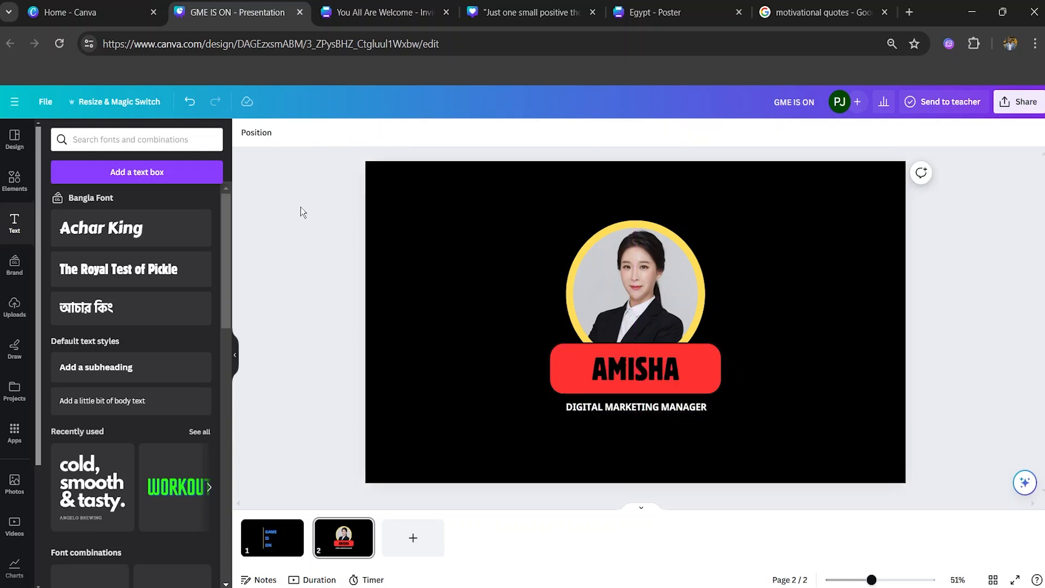
{"action": "left_click", "coordinate": [468, 261]}
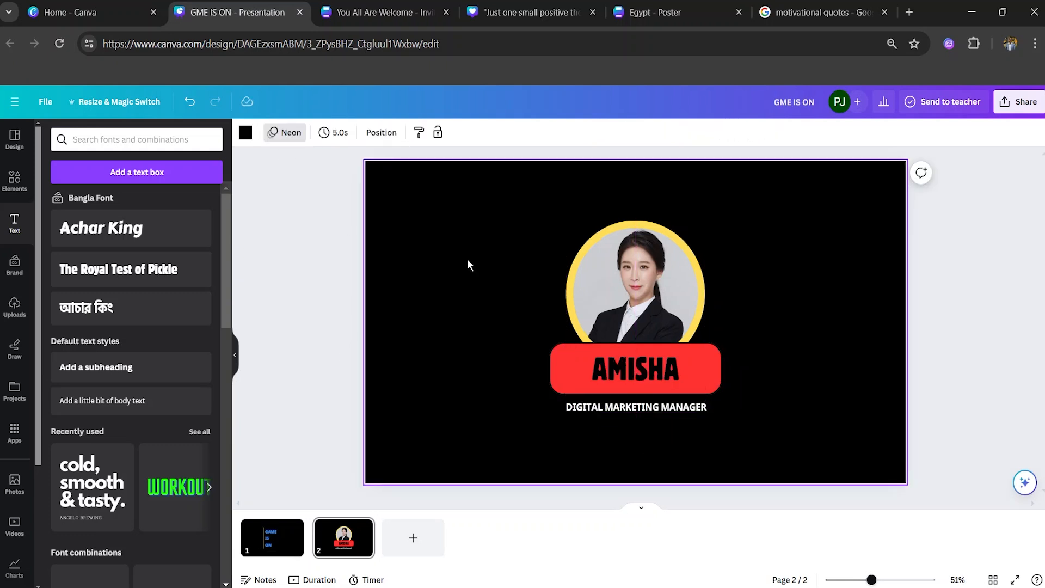
Step: Apply the Baseline page animation on enter to the second slide and raise its speed to about two thirds of the range
{"action": "left_click", "coordinate": [292, 136]}
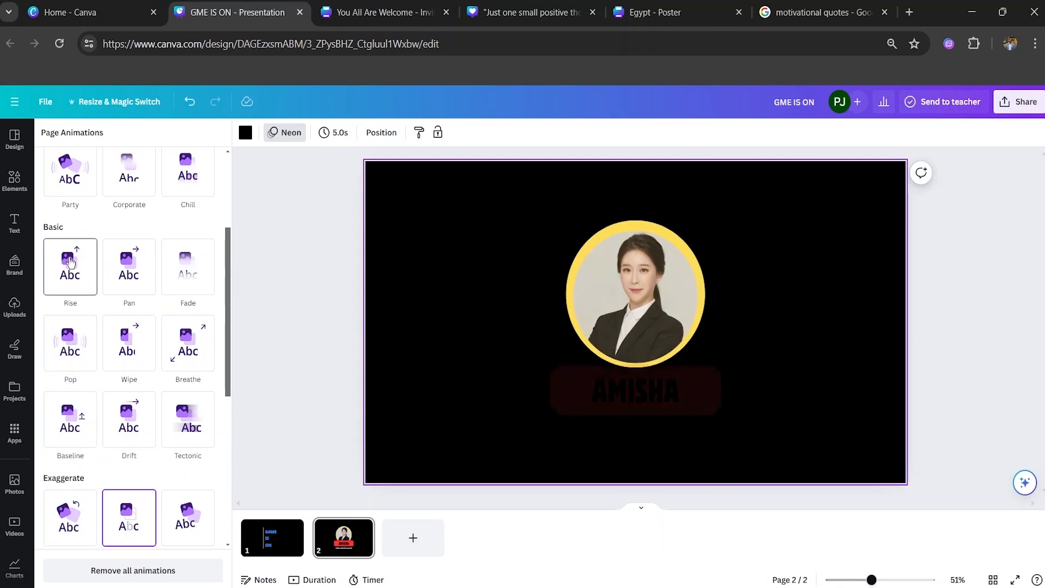
{"action": "scroll", "coordinate": [70, 261], "scroll_direction": "up", "scroll_amount": 3}
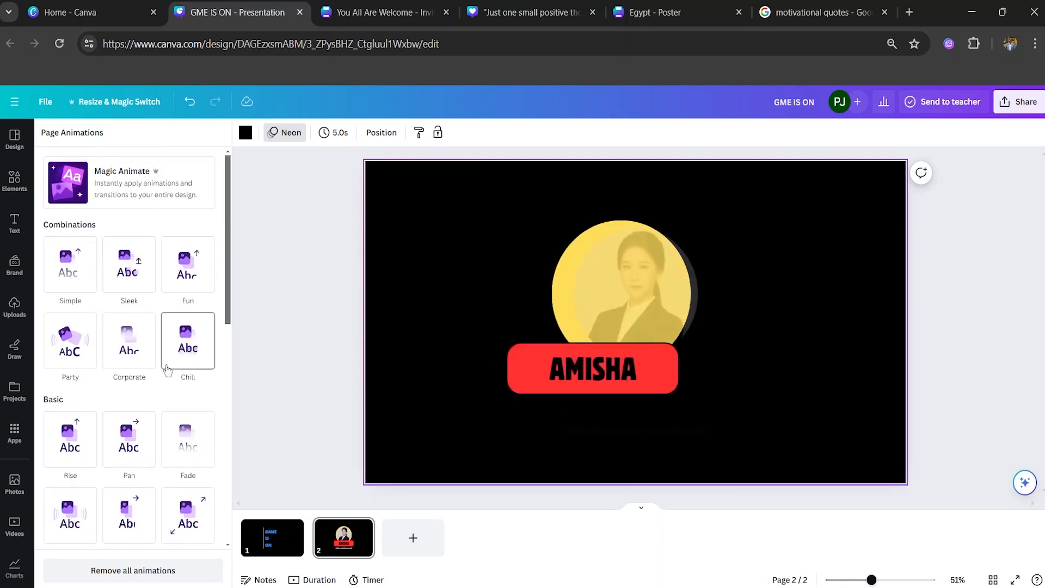
{"action": "scroll", "coordinate": [174, 378], "scroll_direction": "down", "scroll_amount": 5}
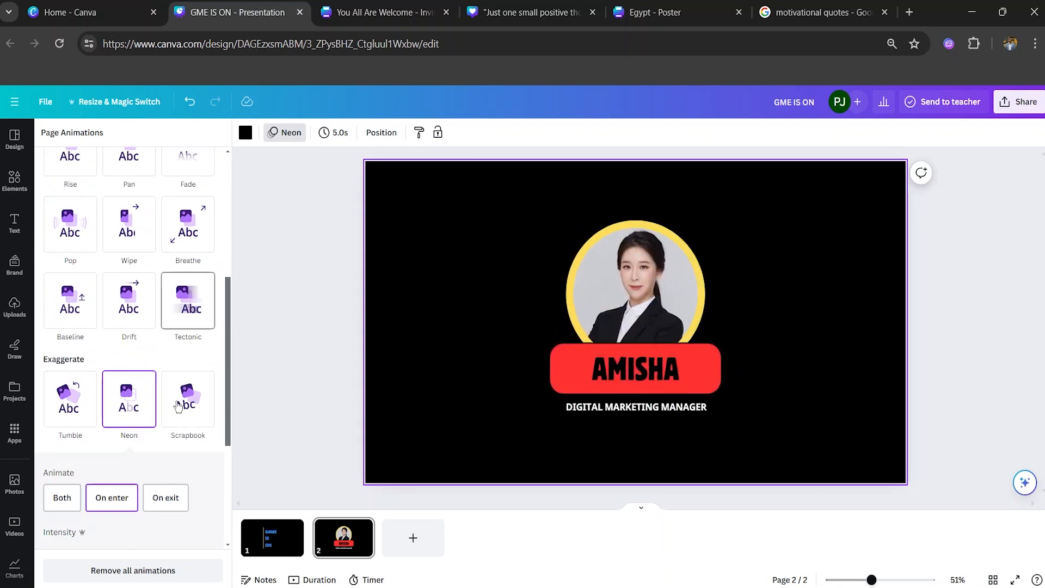
{"action": "left_click", "coordinate": [77, 324]}
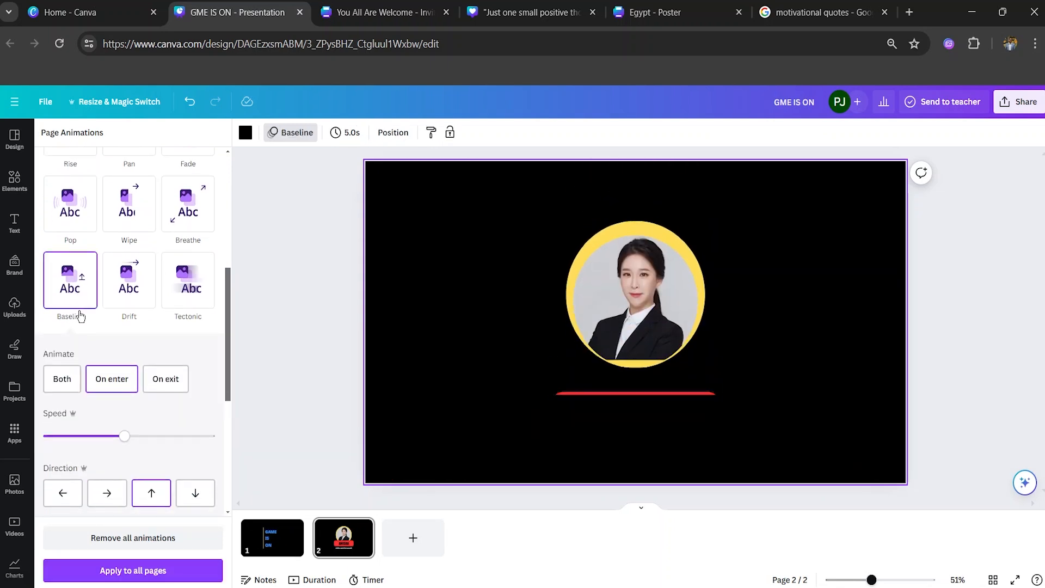
{"action": "left_click_drag", "start_coordinate": [105, 436], "coordinate": [154, 436]}
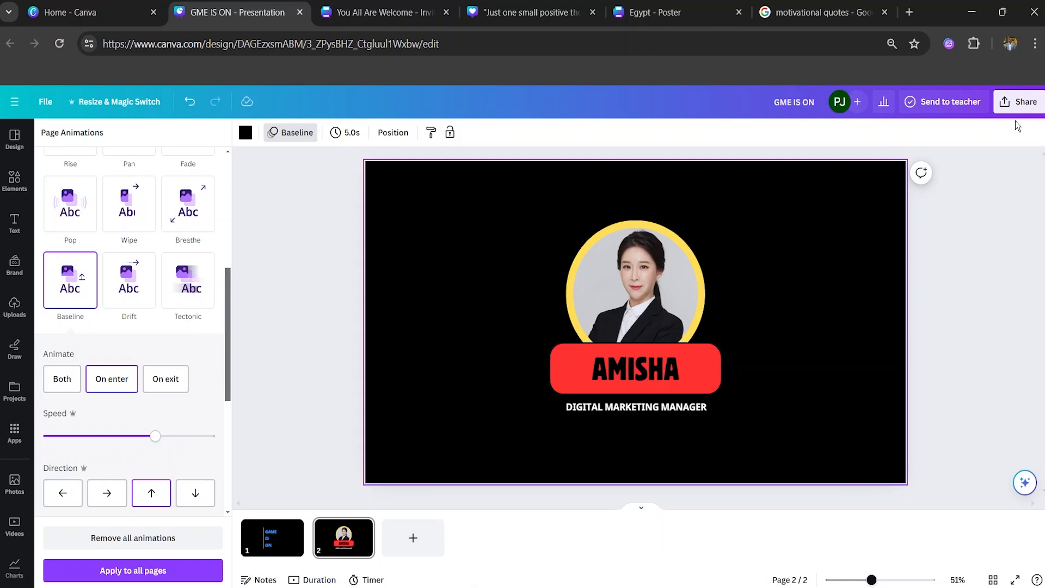
Step: Add a third slide and insert a text box containing the person's first name in capitals
{"action": "left_click", "coordinate": [412, 551]}
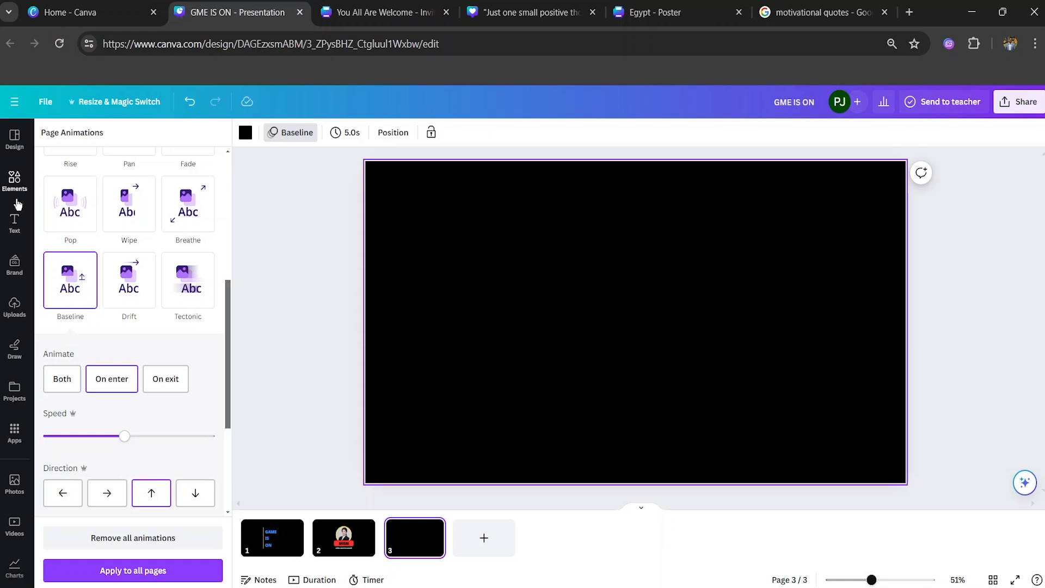
{"action": "left_click", "coordinate": [14, 223]}
{"action": "left_click", "coordinate": [136, 172]}
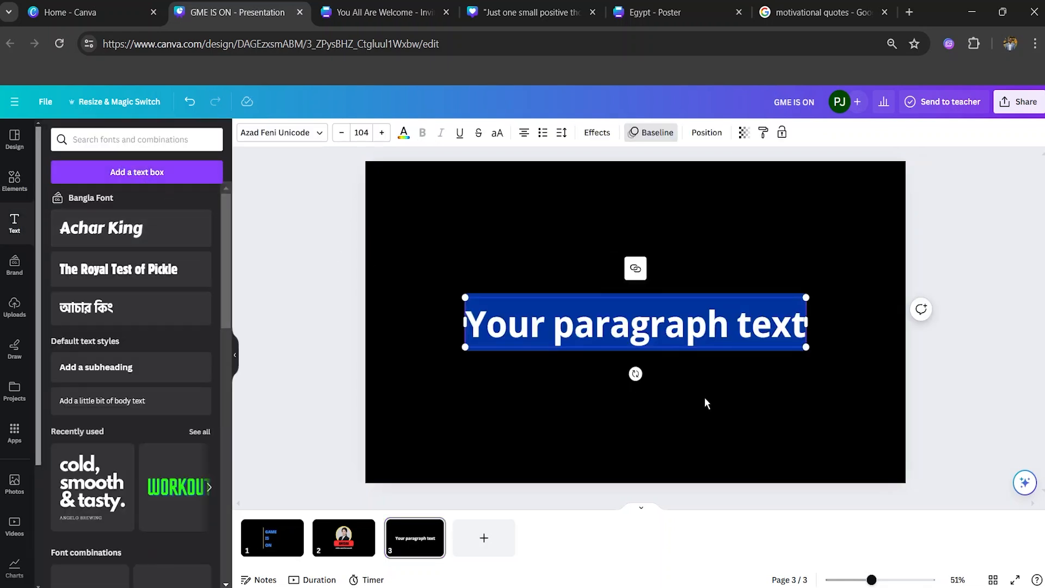
{"action": "type", "text": "a"}
{"action": "key", "text": "BackSpace"}
{"action": "type", "text": "AMISHA"}
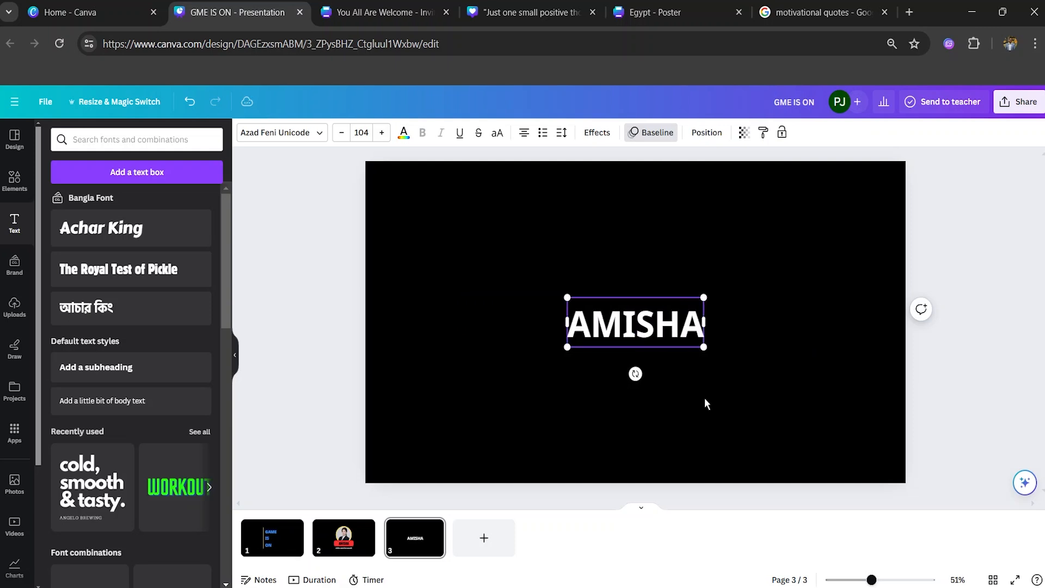
Step: Enlarge the name text to about size 145 and place it slightly above and left of the slide's centre
{"action": "left_click_drag", "start_coordinate": [607, 338], "coordinate": [558, 275]}
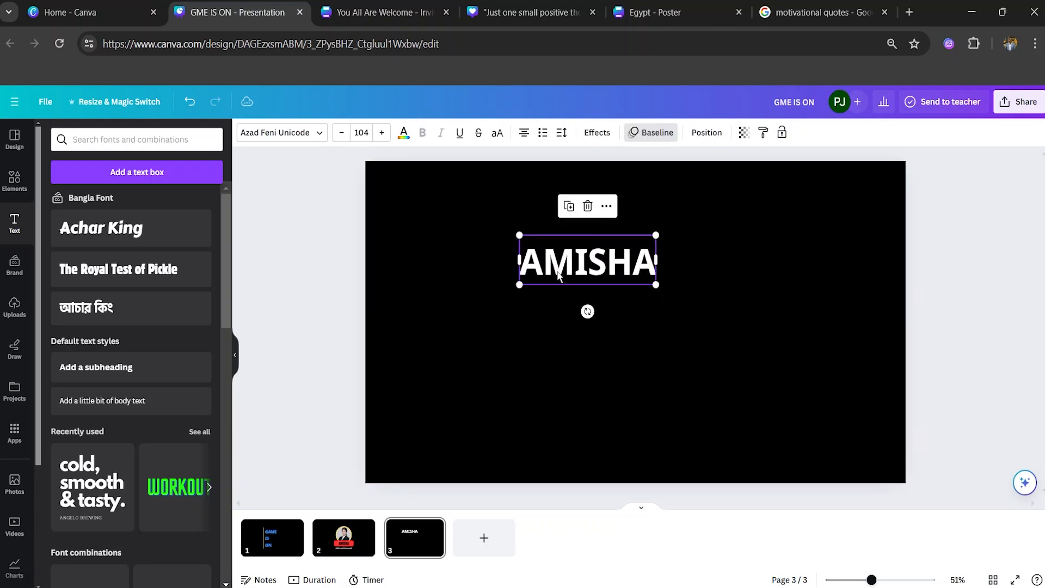
{"action": "left_click_drag", "start_coordinate": [656, 285], "coordinate": [709, 303]}
{"action": "left_click", "coordinate": [669, 351]}
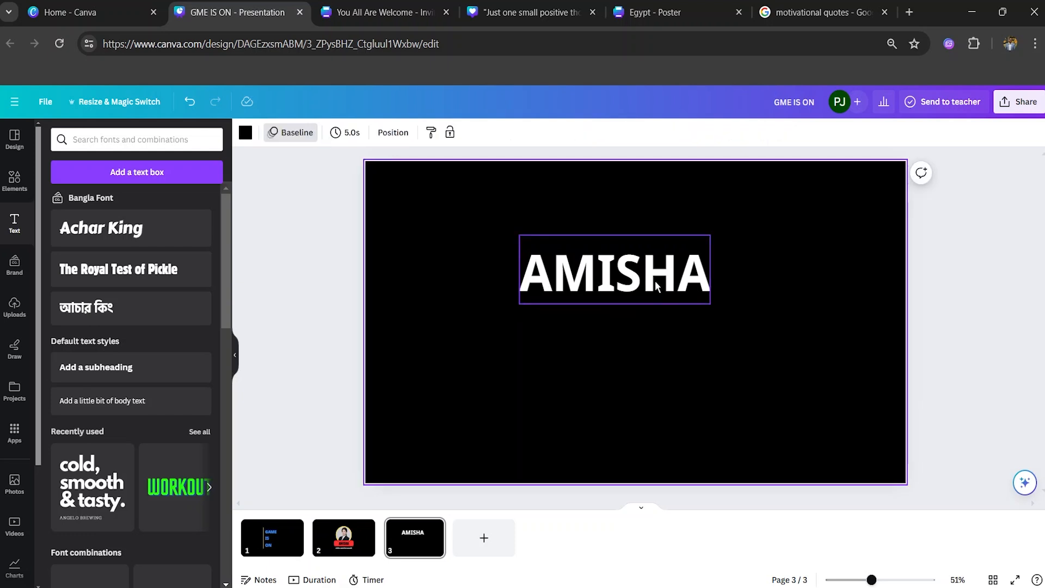
{"action": "left_click_drag", "start_coordinate": [655, 279], "coordinate": [628, 280]}
{"action": "left_click", "coordinate": [617, 276]}
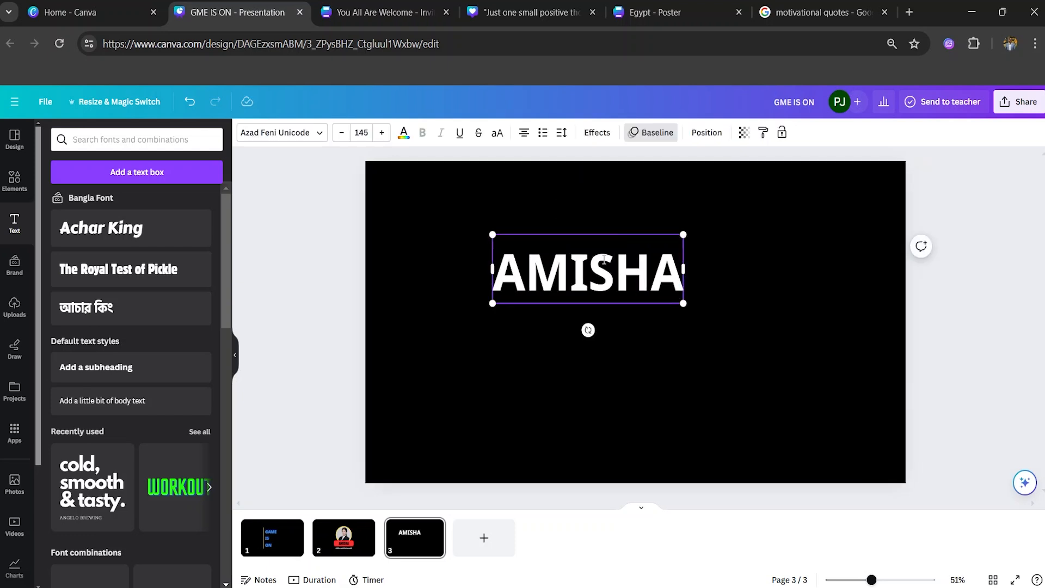
{"action": "left_click", "coordinate": [669, 415]}
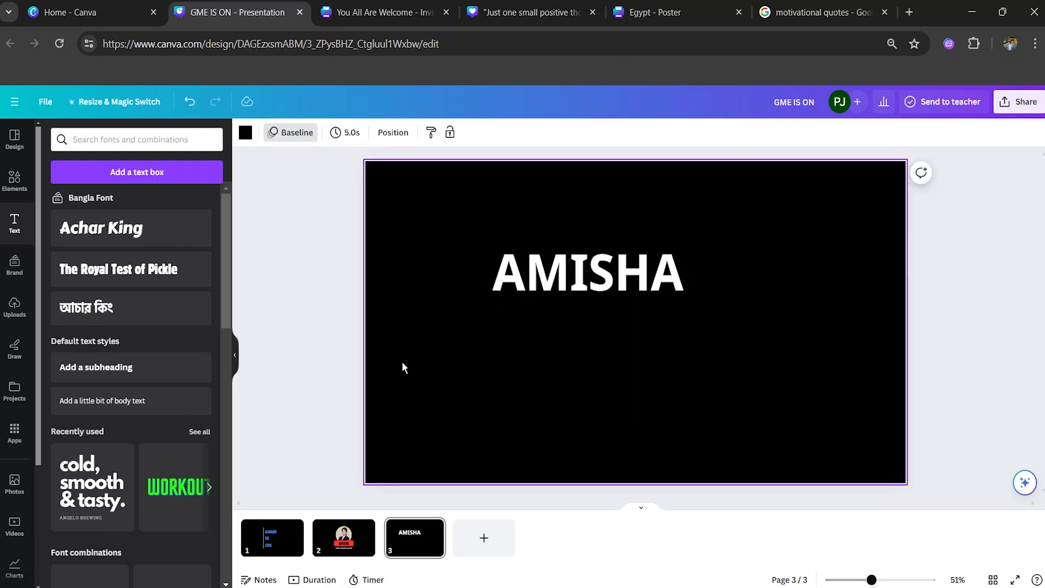
Step: Add a text box reading "GRAPHICS DESIGNER" and shrink it to about size 29.5 under the name
{"action": "left_click", "coordinate": [175, 180]}
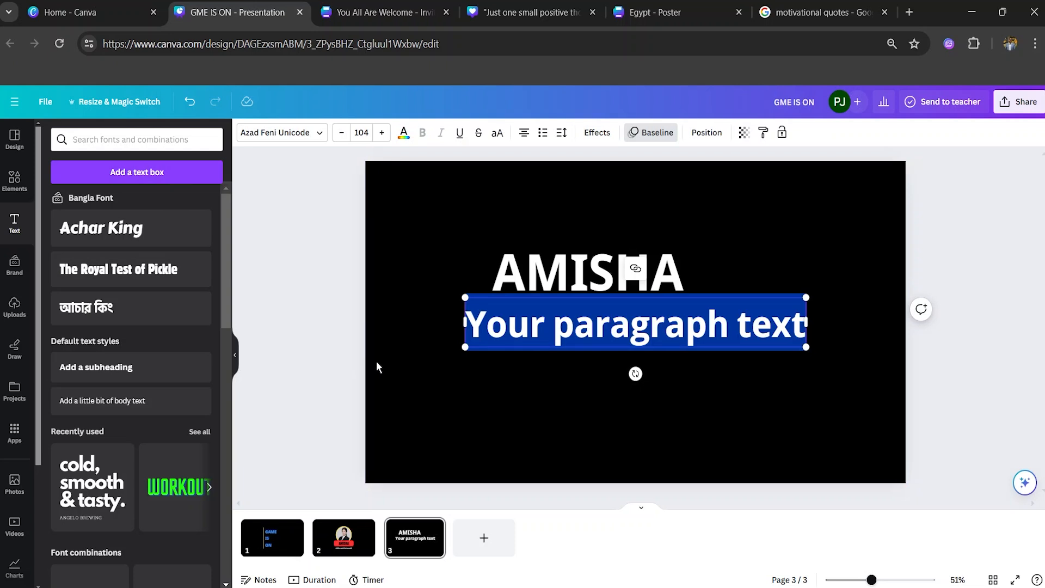
{"action": "type", "text": "GRAPHICS DESIGNER"}
{"action": "left_click_drag", "start_coordinate": [808, 346], "coordinate": [562, 312]}
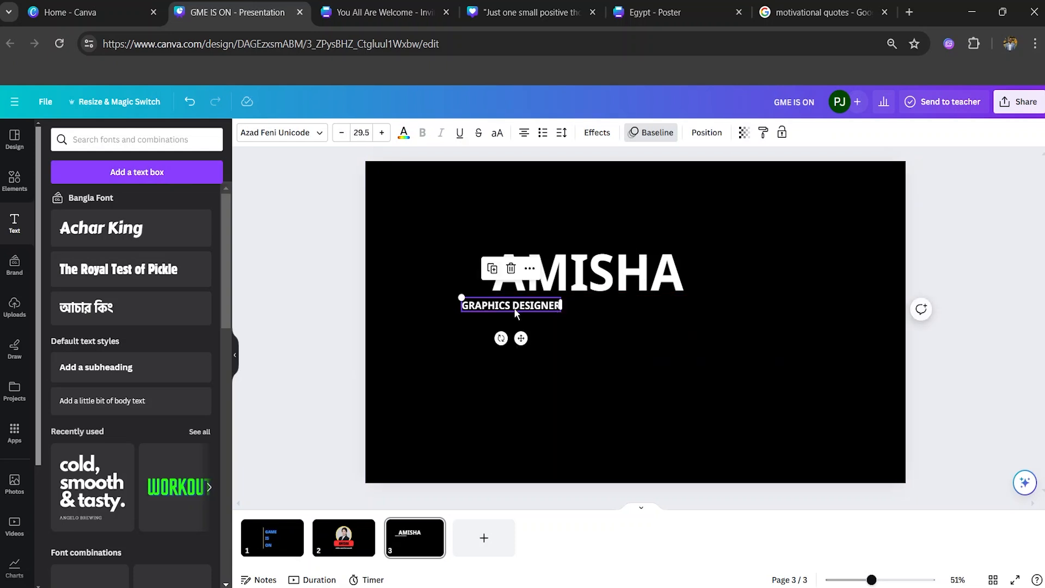
{"action": "left_click", "coordinate": [609, 380]}
Step: Change the font of the whole "GRAPHICS DESIGNER" text to TAN Pearl
{"action": "double_click", "coordinate": [531, 308]}
{"action": "key", "text": "ctrl+a"}
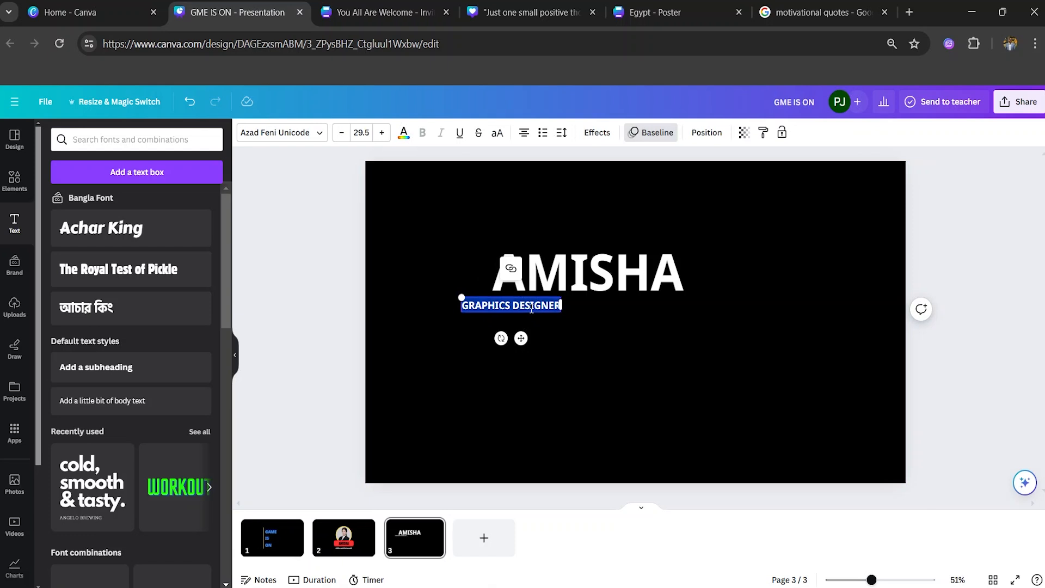
{"action": "left_click", "coordinate": [321, 133]}
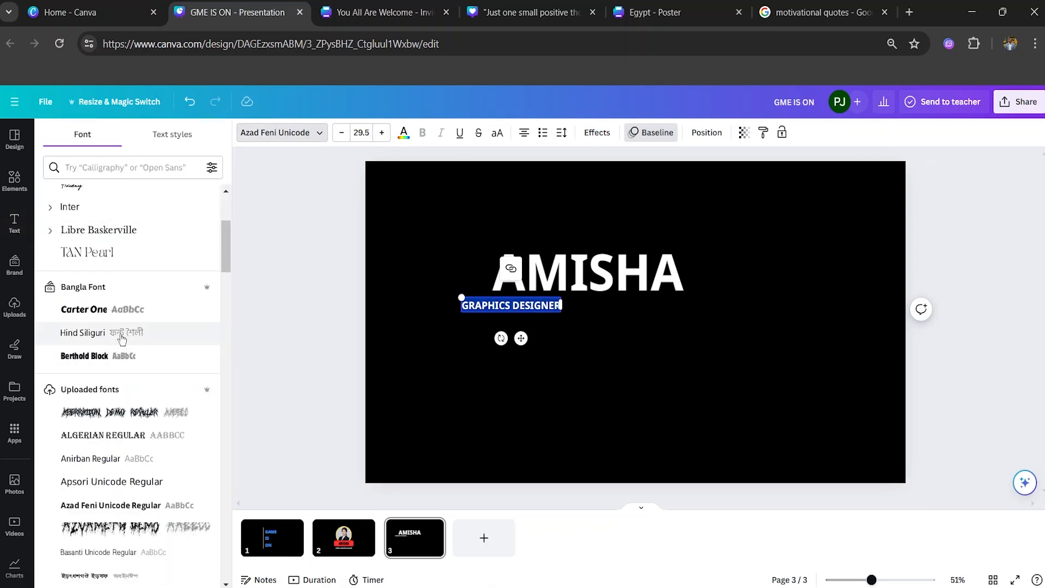
{"action": "left_click", "coordinate": [100, 254]}
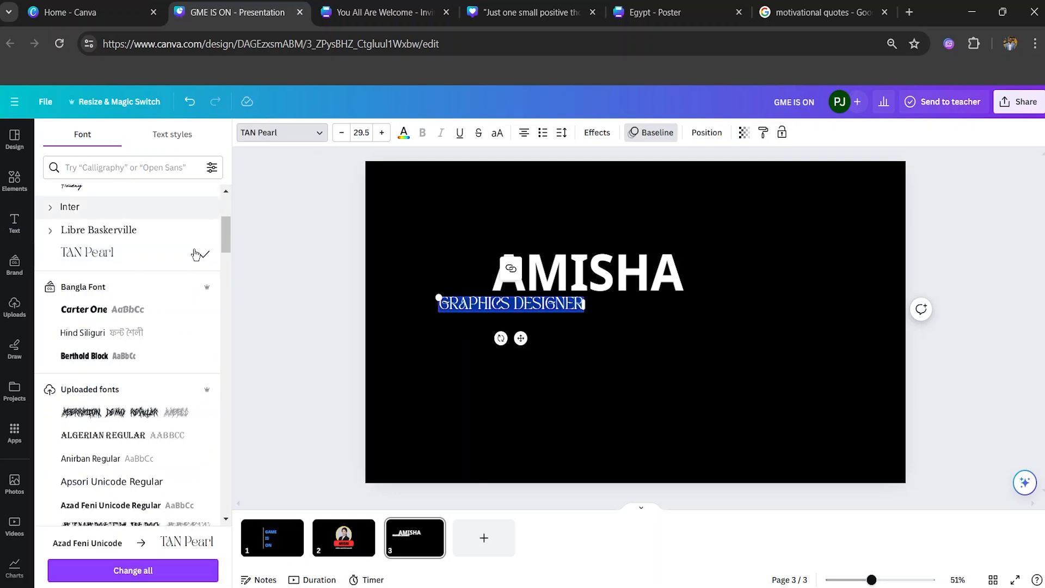
{"action": "left_click", "coordinate": [495, 368]}
Step: Enlarge the "GRAPHICS DESIGNER" text to slightly wider than the name and centre it directly beneath the name
{"action": "left_click_drag", "start_coordinate": [512, 305], "coordinate": [583, 304]}
{"action": "left_click_drag", "start_coordinate": [657, 306], "coordinate": [706, 306]}
{"action": "left_click_drag", "start_coordinate": [565, 307], "coordinate": [559, 318]}
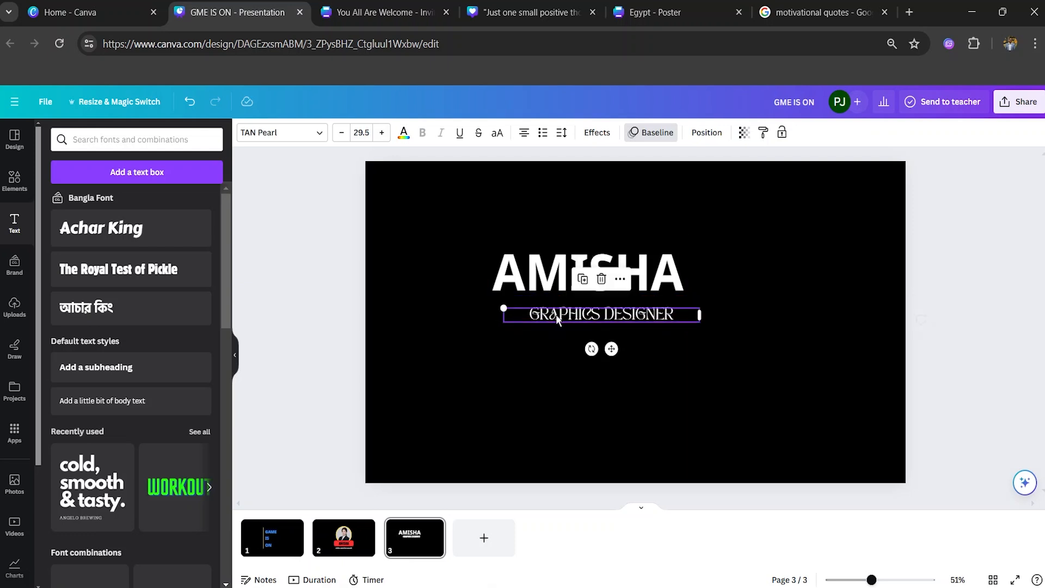
{"action": "left_click_drag", "start_coordinate": [488, 306], "coordinate": [453, 301]}
{"action": "left_click_drag", "start_coordinate": [568, 318], "coordinate": [598, 311]}
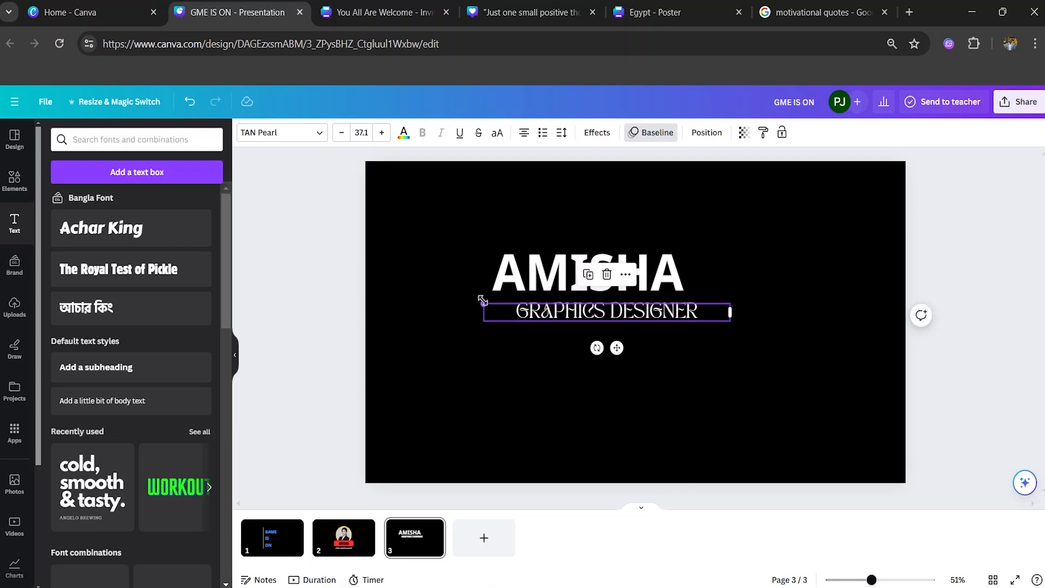
{"action": "left_click_drag", "start_coordinate": [482, 300], "coordinate": [451, 297]}
{"action": "left_click", "coordinate": [676, 327]}
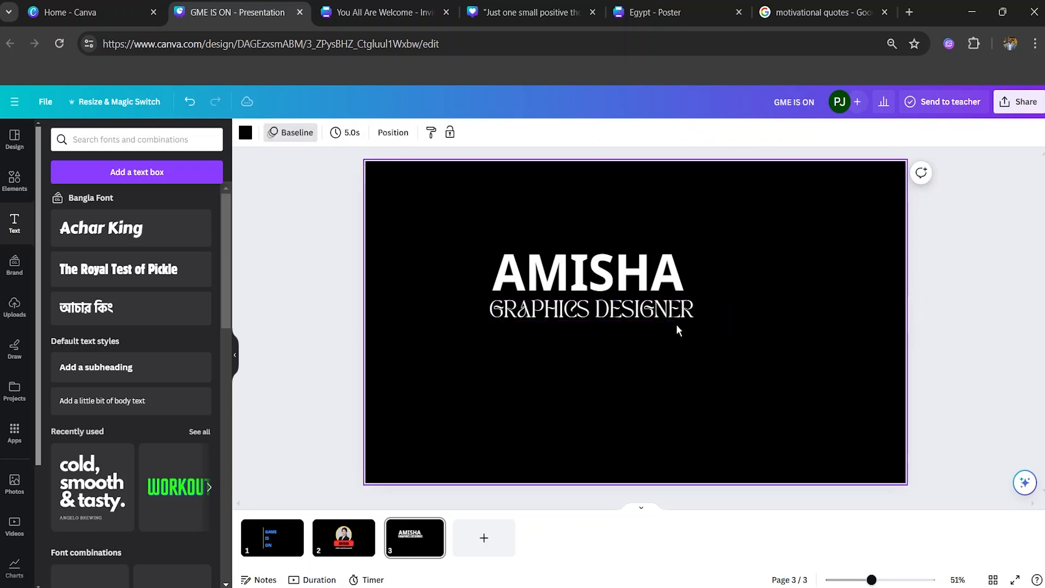
{"action": "left_click_drag", "start_coordinate": [670, 321], "coordinate": [665, 315]}
{"action": "left_click", "coordinate": [776, 346]}
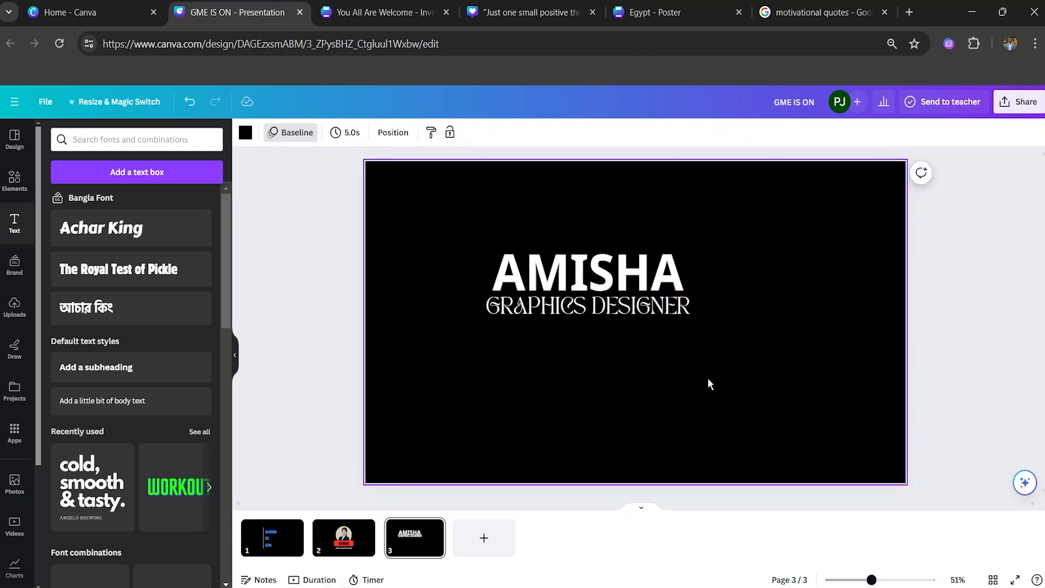
Step: Add a straight line, rotate it to vertical and place it just to the right of the name and job title
{"action": "key", "text": "l"}
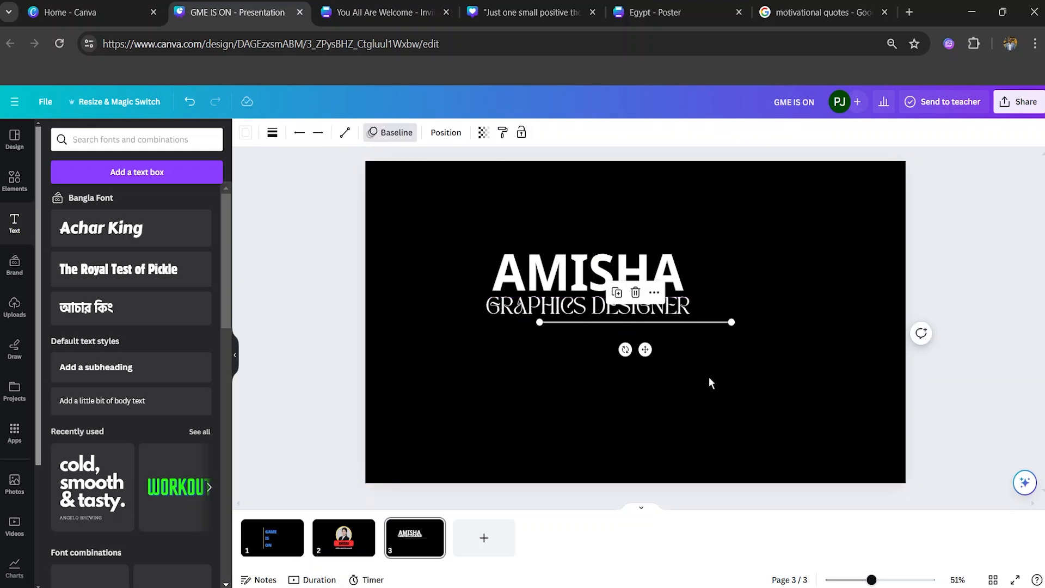
{"action": "left_click_drag", "start_coordinate": [701, 321], "coordinate": [780, 339]}
{"action": "left_click_drag", "start_coordinate": [700, 365], "coordinate": [761, 346]}
{"action": "left_click_drag", "start_coordinate": [710, 369], "coordinate": [721, 329]}
Step: Move the name and job title down slightly and lower the vertical line so it is roughly centred beside them
{"action": "left_click_drag", "start_coordinate": [654, 300], "coordinate": [653, 319]}
{"action": "left_click", "coordinate": [648, 298]}
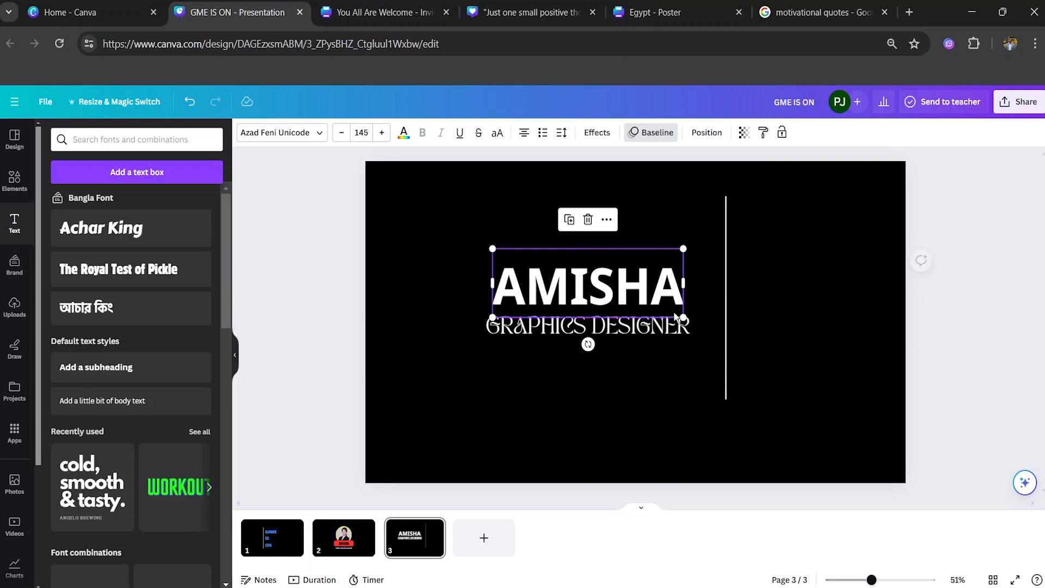
{"action": "left_click", "coordinate": [726, 324]}
{"action": "left_click_drag", "start_coordinate": [726, 323], "coordinate": [725, 337]}
{"action": "left_click", "coordinate": [725, 338]}
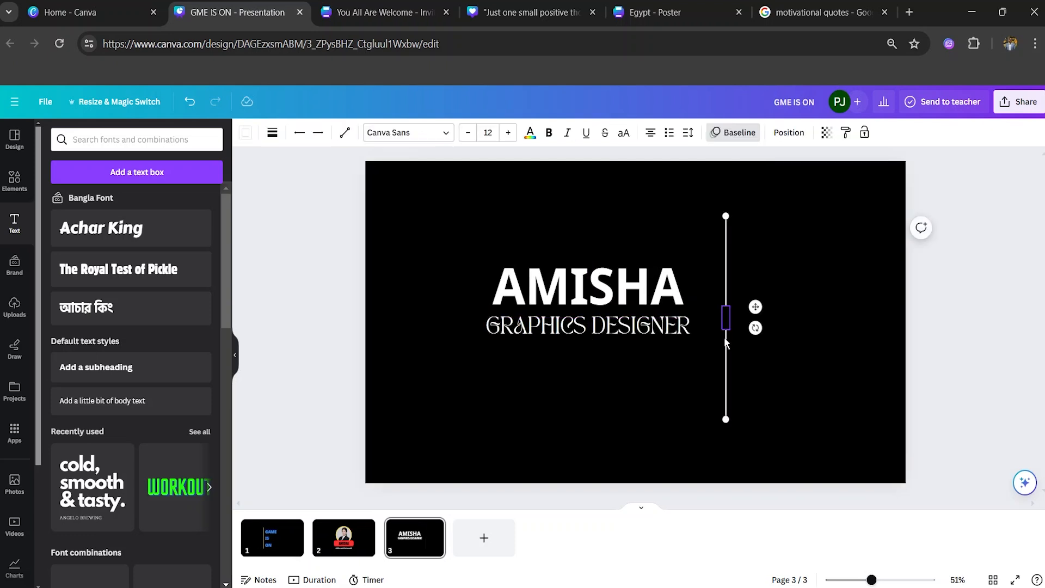
{"action": "left_click", "coordinate": [759, 359]}
Step: Colour the vertical line bright yellow and thicken it into a bold bar
{"action": "left_click", "coordinate": [723, 374]}
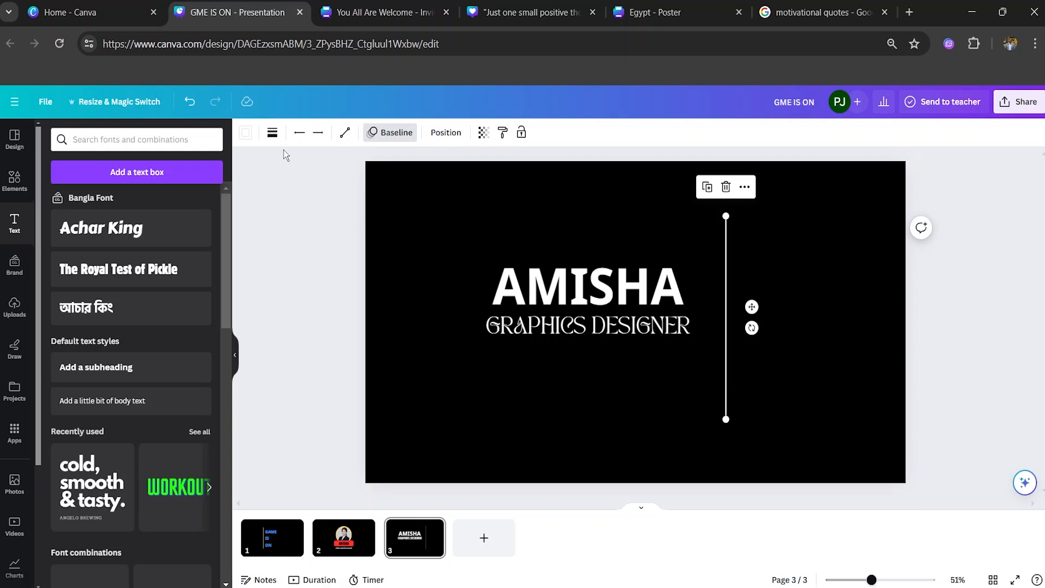
{"action": "left_click", "coordinate": [246, 133]}
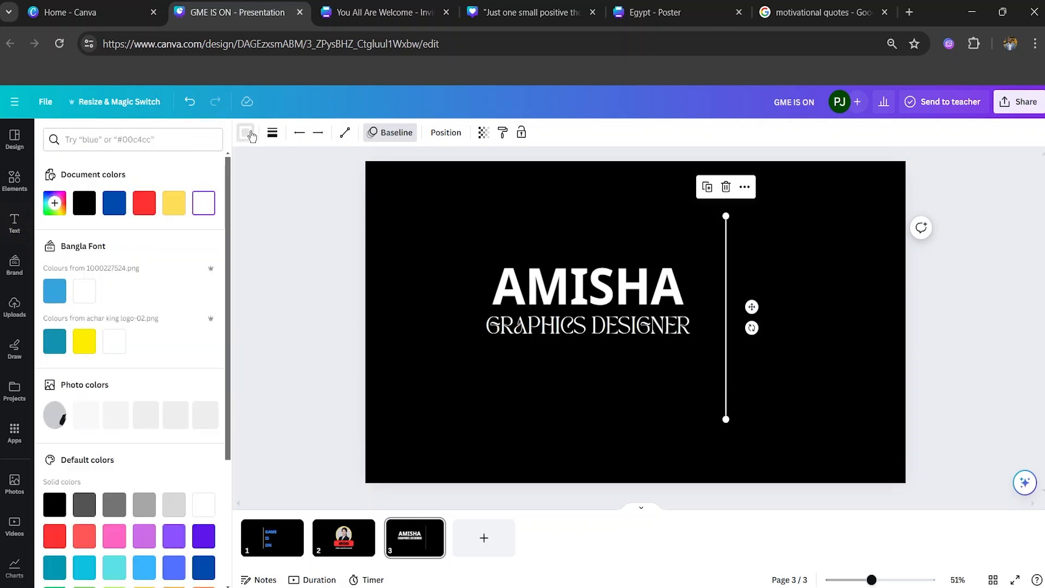
{"action": "left_click", "coordinate": [85, 342]}
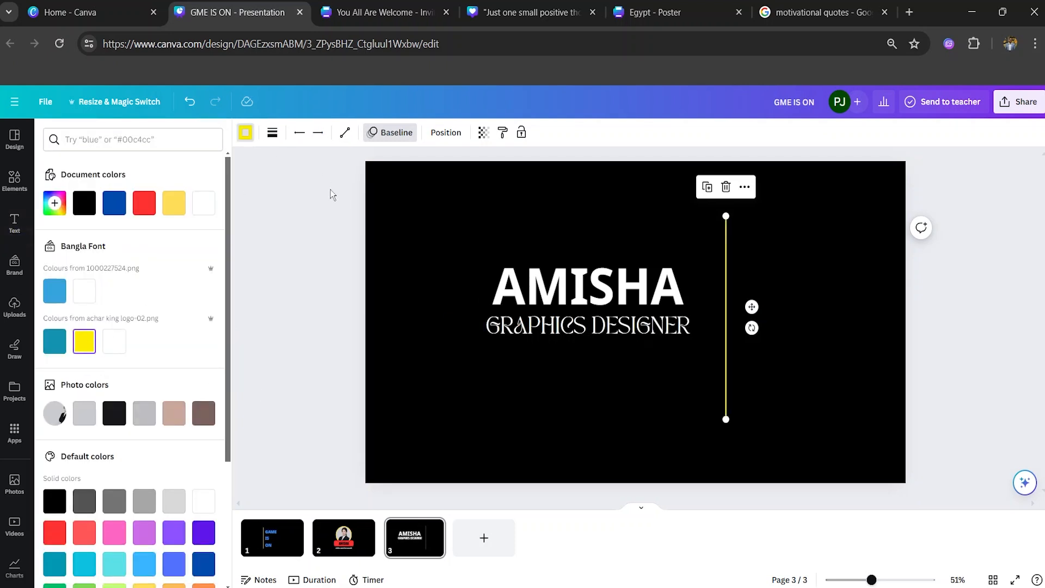
{"action": "left_click", "coordinate": [273, 133]}
{"action": "left_click_drag", "start_coordinate": [277, 237], "coordinate": [300, 249]}
{"action": "left_click", "coordinate": [412, 411]}
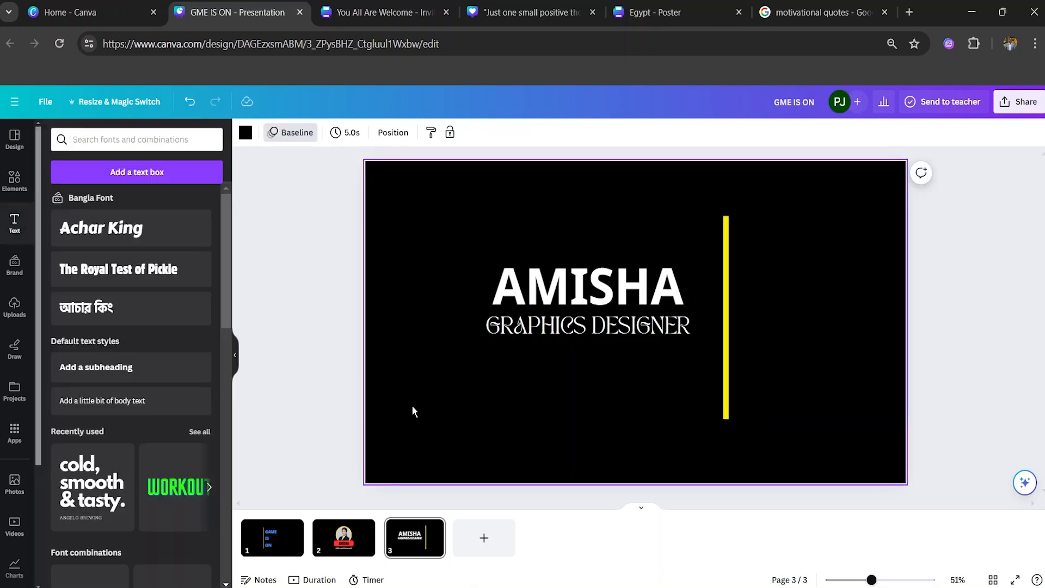
Step: Change the third slide's page animation to Drift
{"action": "left_click", "coordinate": [314, 210]}
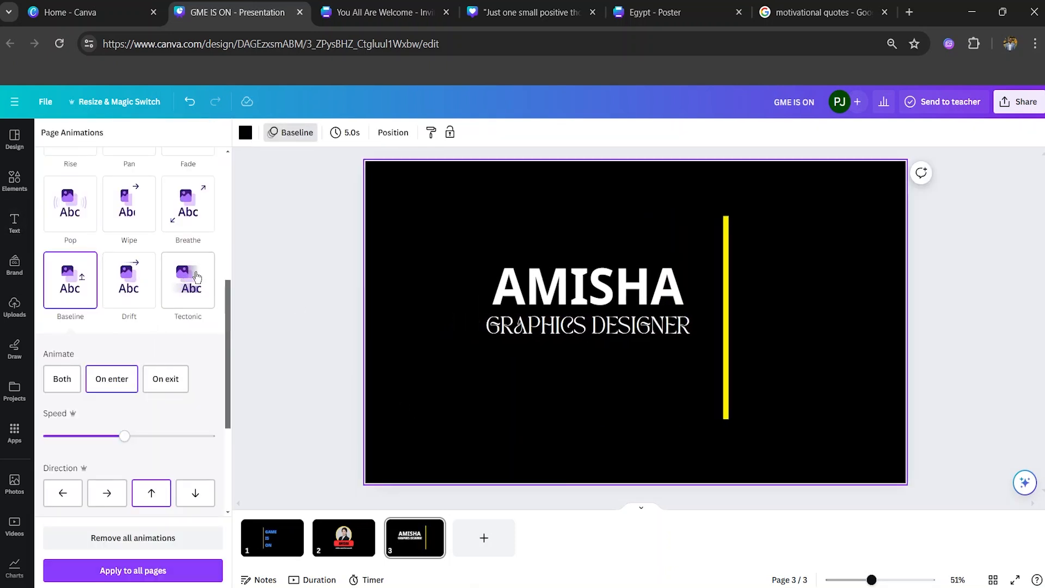
{"action": "left_click", "coordinate": [152, 284]}
{"action": "left_click", "coordinate": [318, 331]}
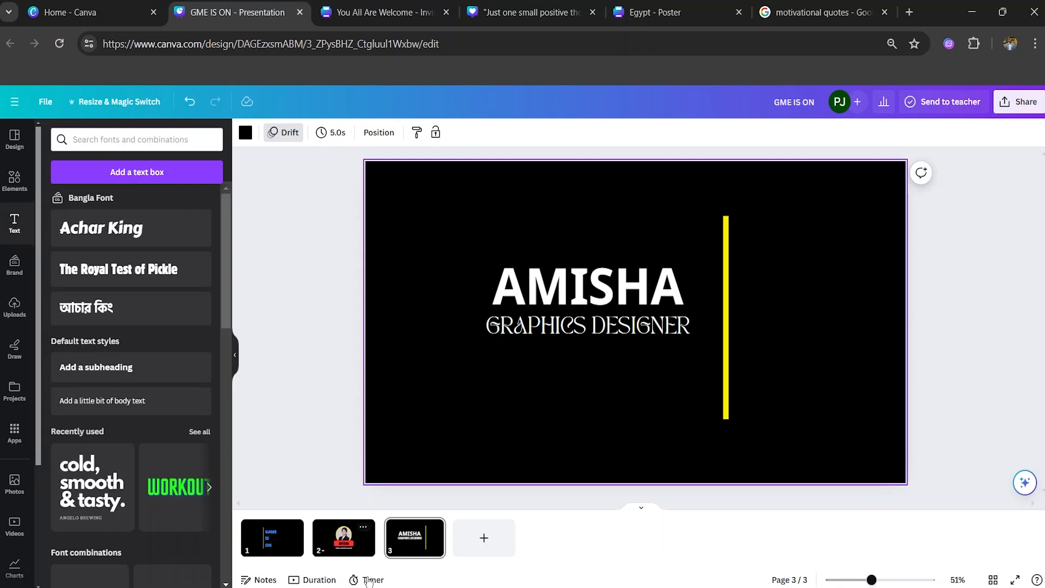
Step: Add a fourth slide with a centred text box containing the person's first name in capitals
{"action": "left_click", "coordinate": [490, 549]}
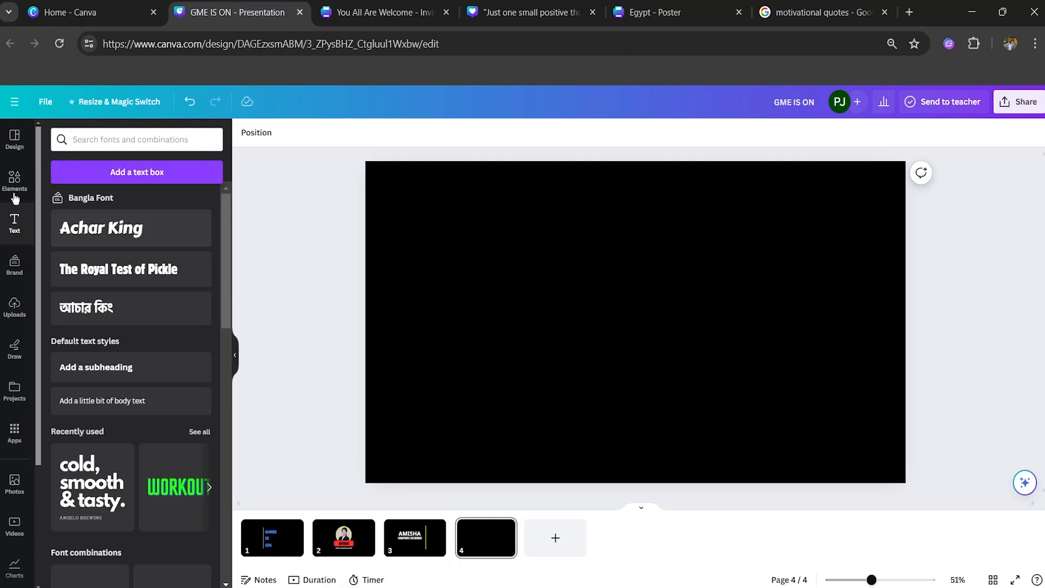
{"action": "left_click", "coordinate": [104, 176]}
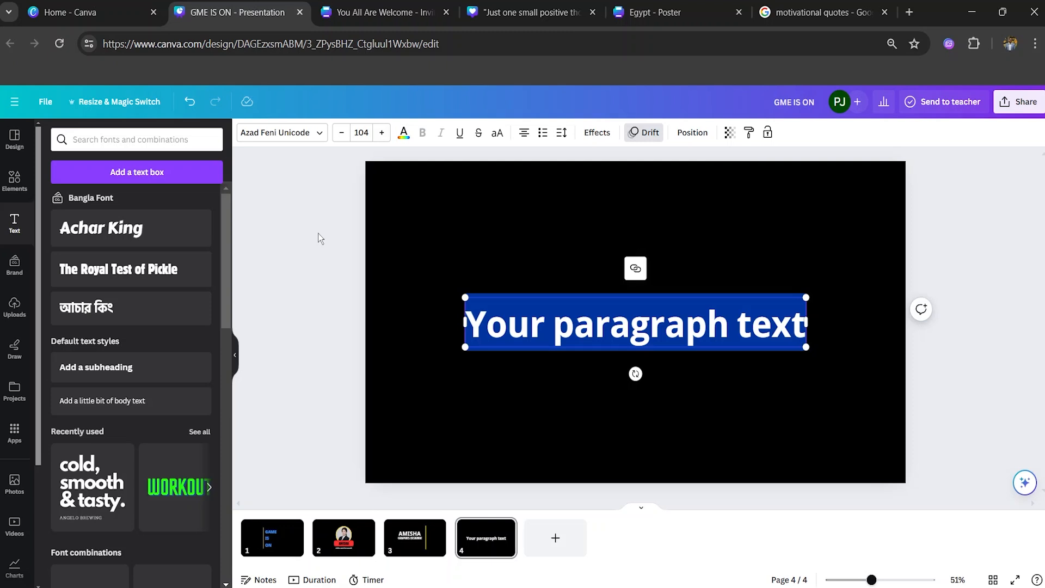
{"action": "type", "text": "AMISHA"}
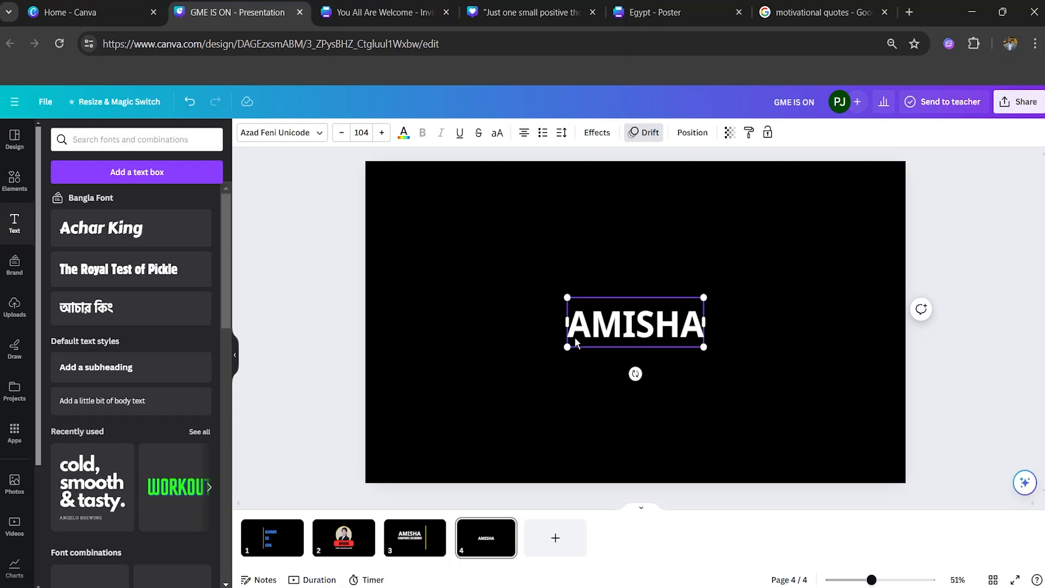
{"action": "double_click", "coordinate": [607, 333]}
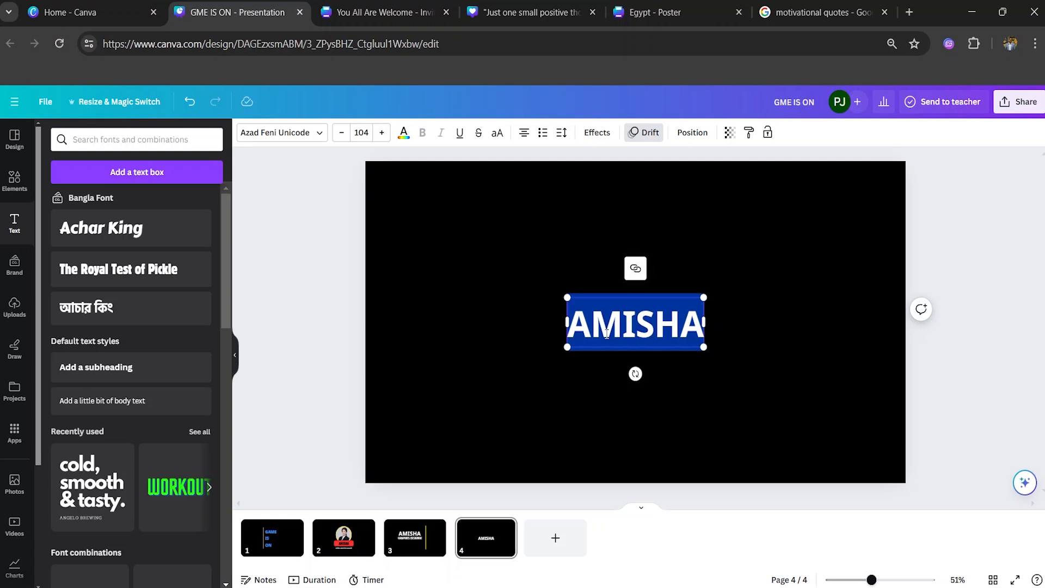
{"action": "left_click", "coordinate": [495, 370]}
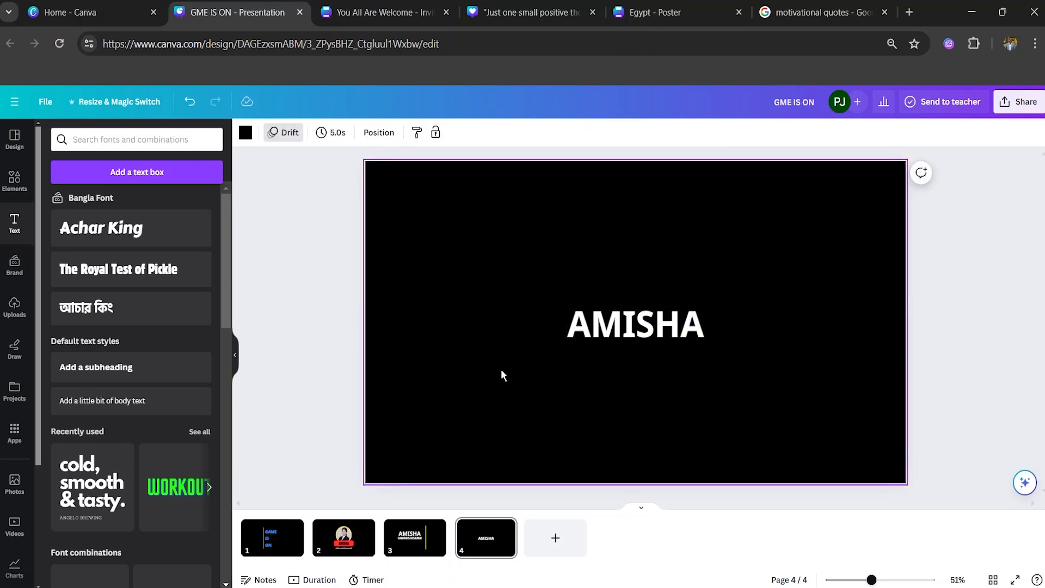
Step: Duplicate the name directly below the original and apply the Hollow text effect to the copy
{"action": "left_click", "coordinate": [641, 332]}
{"action": "left_click_drag", "start_coordinate": [641, 332], "coordinate": [641, 381]}
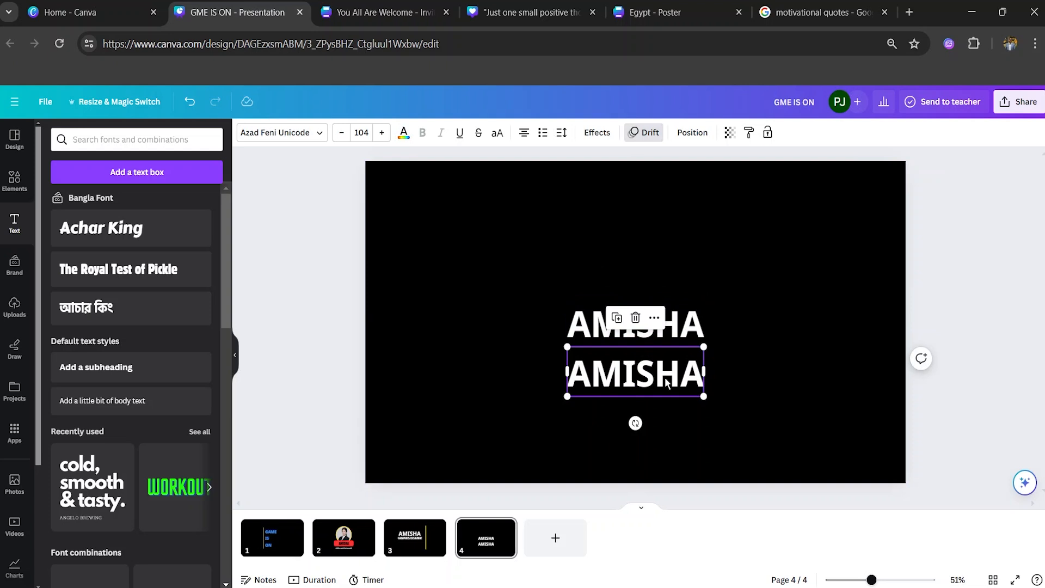
{"action": "double_click", "coordinate": [666, 379]}
{"action": "left_click", "coordinate": [598, 132]}
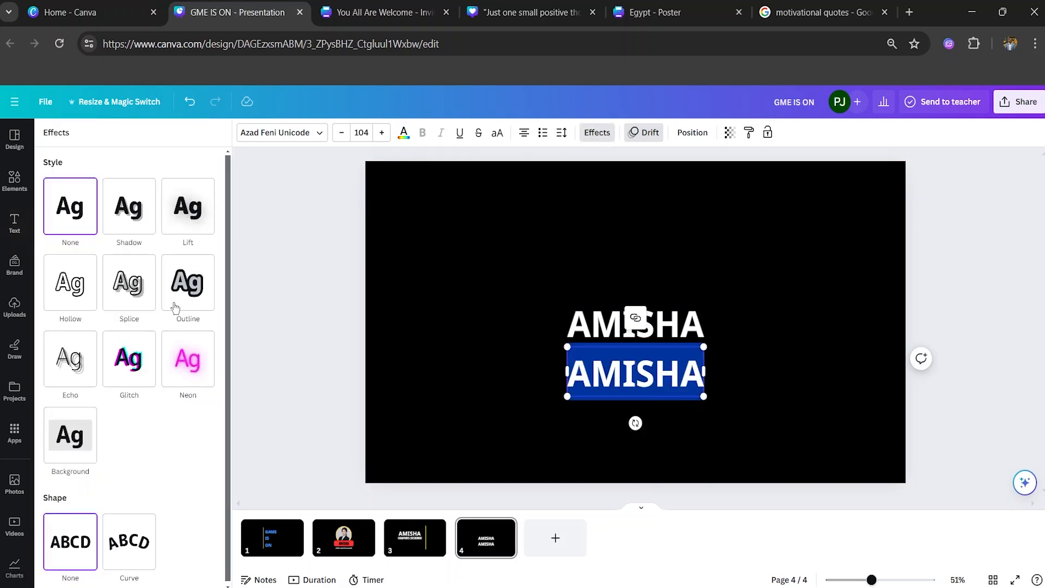
{"action": "left_click", "coordinate": [129, 299]}
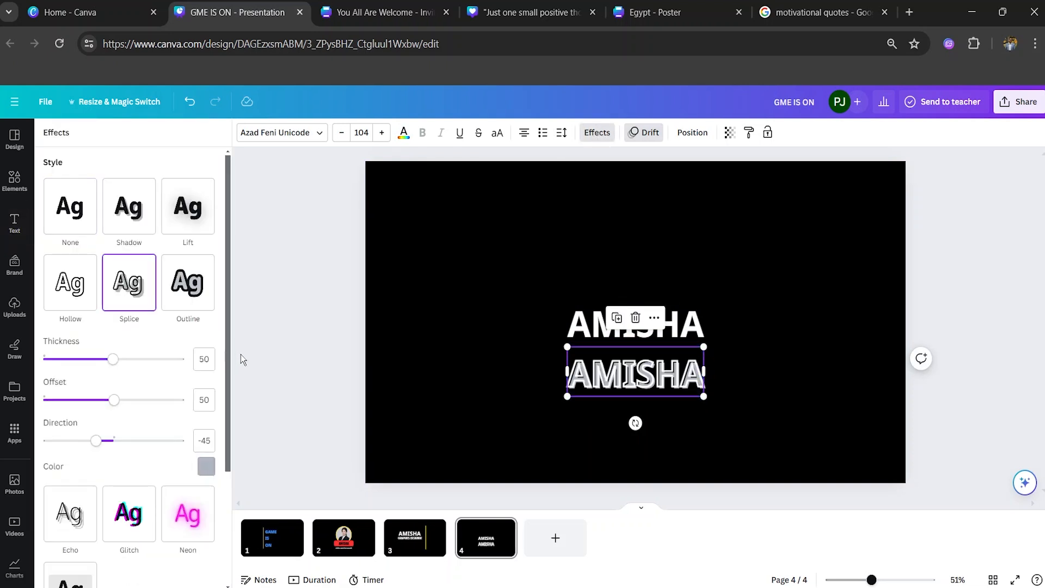
{"action": "left_click", "coordinate": [74, 294]}
{"action": "left_click", "coordinate": [313, 341]}
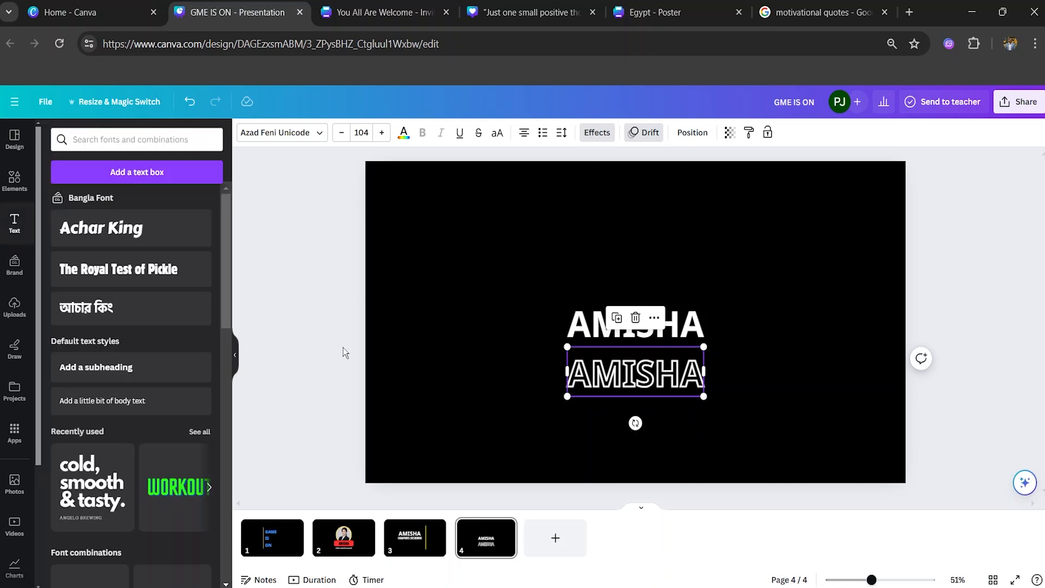
{"action": "left_click", "coordinate": [780, 401]}
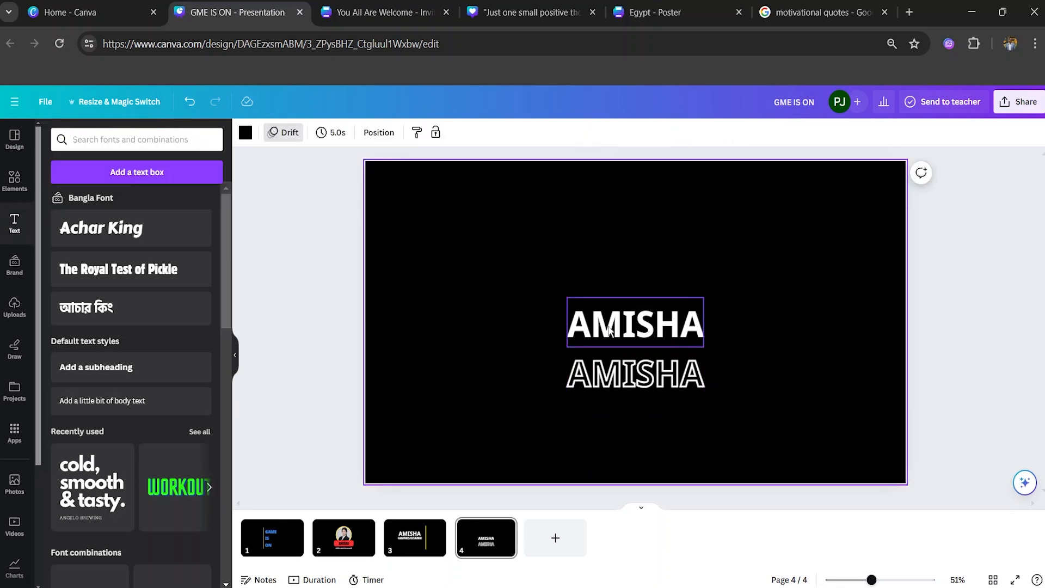
Step: Duplicate both names alongside the originals and swap the copies' rows to form a two-by-two block alternating solid and outlined text
{"action": "left_click", "coordinate": [611, 335]}
{"action": "left_click", "coordinate": [681, 376], "text": "shift"}
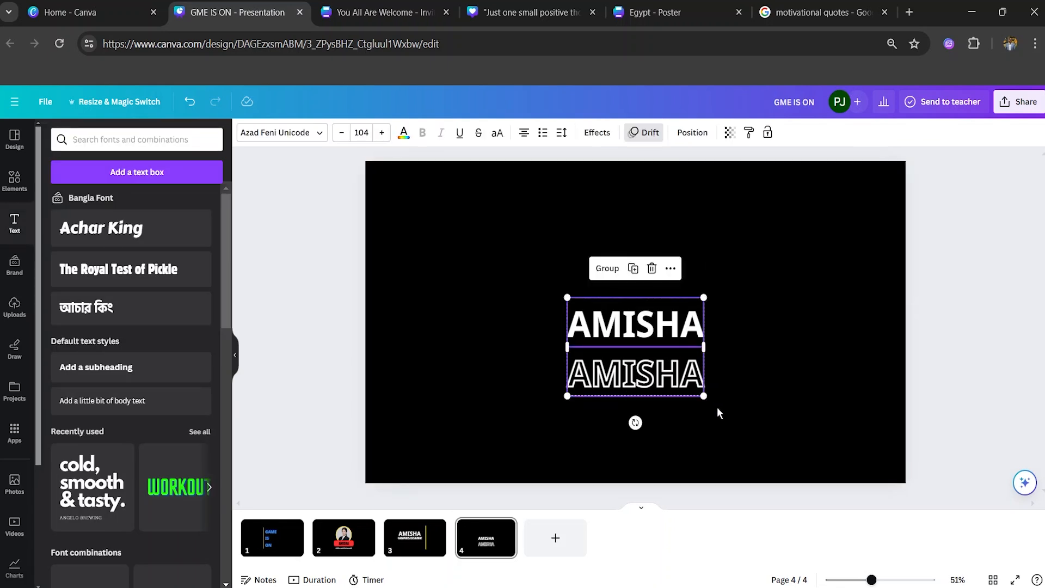
{"action": "left_click_drag", "start_coordinate": [646, 373], "coordinate": [762, 282]}
{"action": "left_click", "coordinate": [828, 444]}
{"action": "left_click_drag", "start_coordinate": [761, 320], "coordinate": [760, 372]}
{"action": "left_click", "coordinate": [752, 278]}
{"action": "left_click_drag", "start_coordinate": [752, 278], "coordinate": [752, 321]}
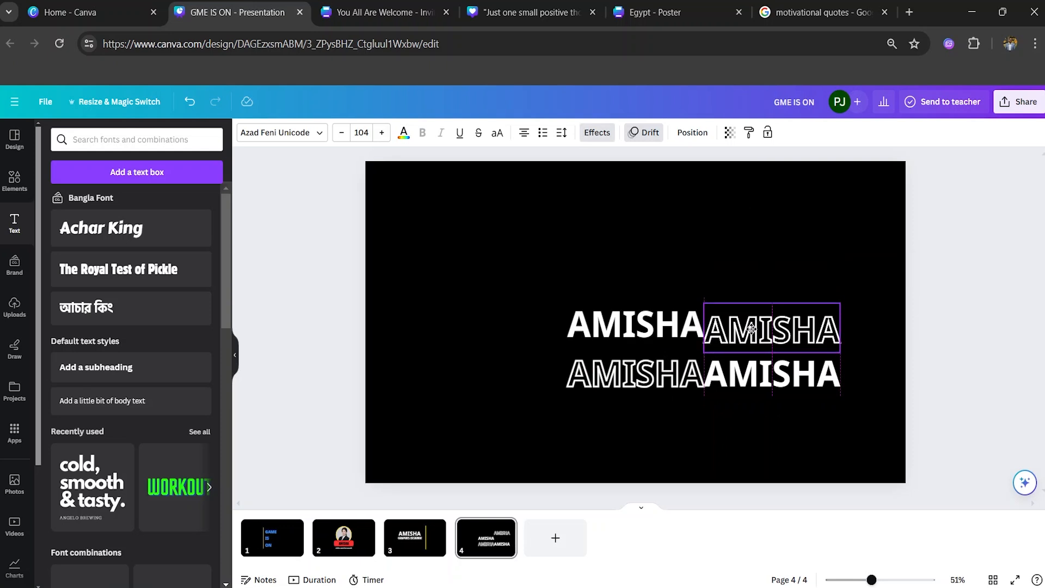
{"action": "left_click", "coordinate": [786, 431]}
Step: Move the block of four names into the slide's upper-left corner and shrink its text to a font size of about 66.5
{"action": "left_click", "coordinate": [625, 342]}
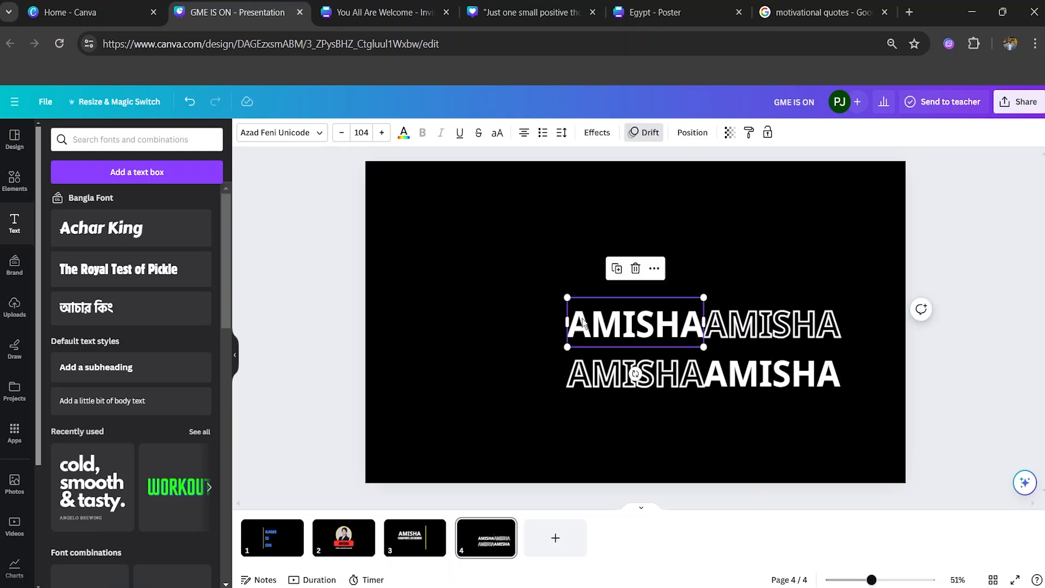
{"action": "left_click_drag", "start_coordinate": [539, 273], "coordinate": [739, 362]}
{"action": "left_click_drag", "start_coordinate": [634, 349], "coordinate": [430, 212]}
{"action": "left_click", "coordinate": [533, 304]}
{"action": "left_click", "coordinate": [394, 208]}
Step: Repeat the name block side by side until the two rows extend past the slide's right edge
{"action": "left_click_drag", "start_coordinate": [460, 198], "coordinate": [711, 203]}
{"action": "left_click_drag", "start_coordinate": [788, 212], "coordinate": [787, 213]}
{"action": "left_click_drag", "start_coordinate": [714, 210], "coordinate": [989, 211]}
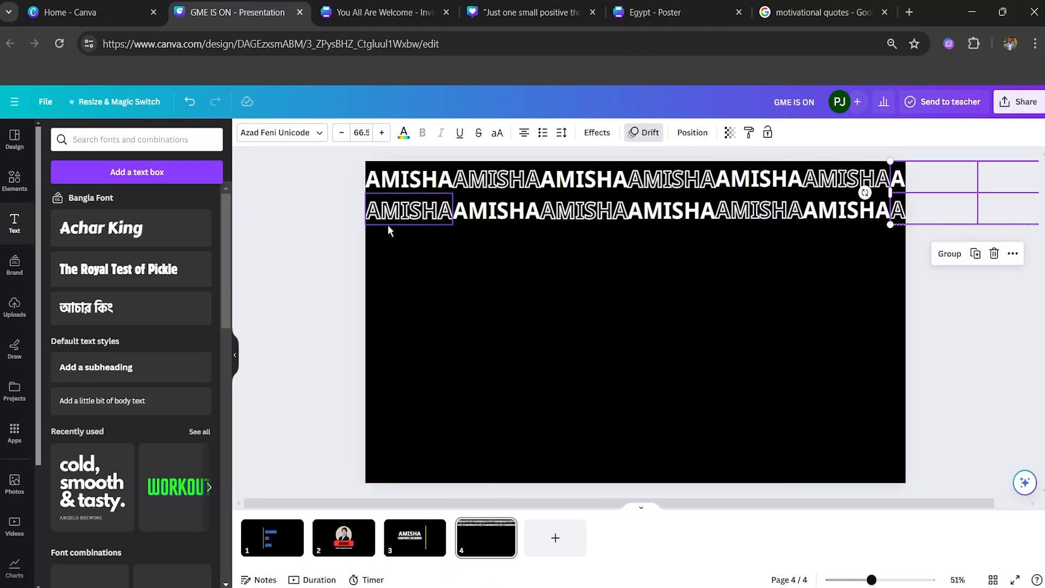
Step: Copy the two rows of names further down the slide to build six rows
{"action": "left_click_drag", "start_coordinate": [376, 248], "coordinate": [1003, 154]}
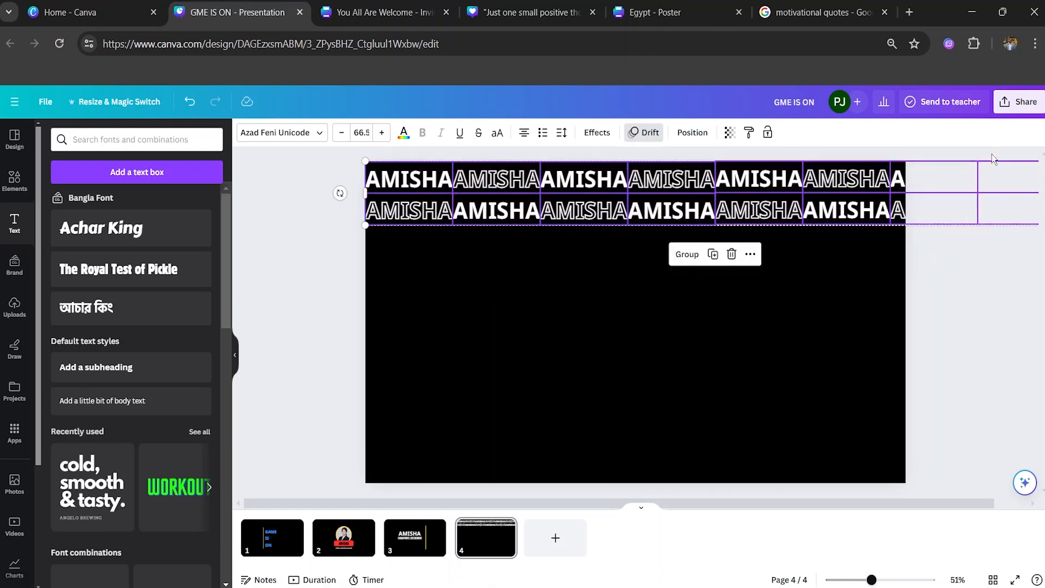
{"action": "key", "text": "ctrl+d"}
{"action": "left_click_drag", "start_coordinate": [445, 189], "coordinate": [444, 309]}
{"action": "left_click", "coordinate": [430, 279]}
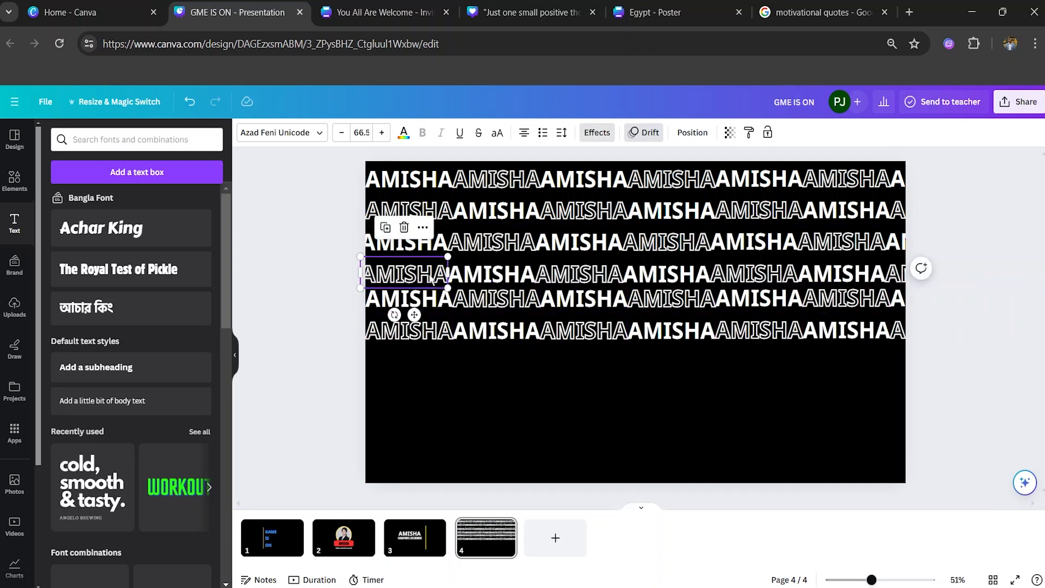
{"action": "left_click", "coordinate": [434, 388]}
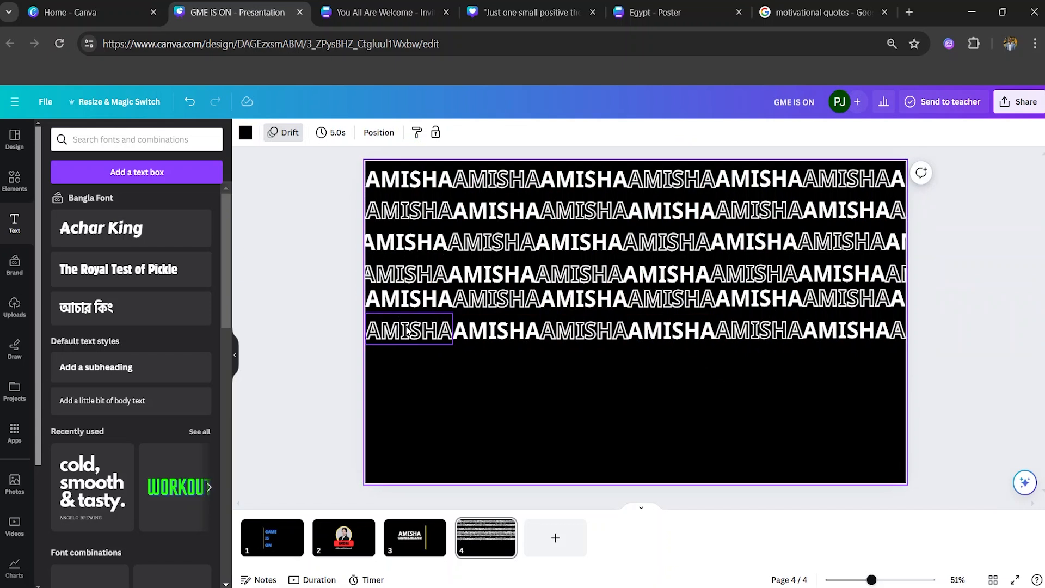
Step: Duplicate all the name rows and place the copies underneath so the pattern fills the rest of the slide
{"action": "left_click_drag", "start_coordinate": [376, 366], "coordinate": [900, 297]}
{"action": "left_click_drag", "start_coordinate": [831, 314], "coordinate": [831, 314]}
{"action": "left_click_drag", "start_coordinate": [380, 376], "coordinate": [963, 150]}
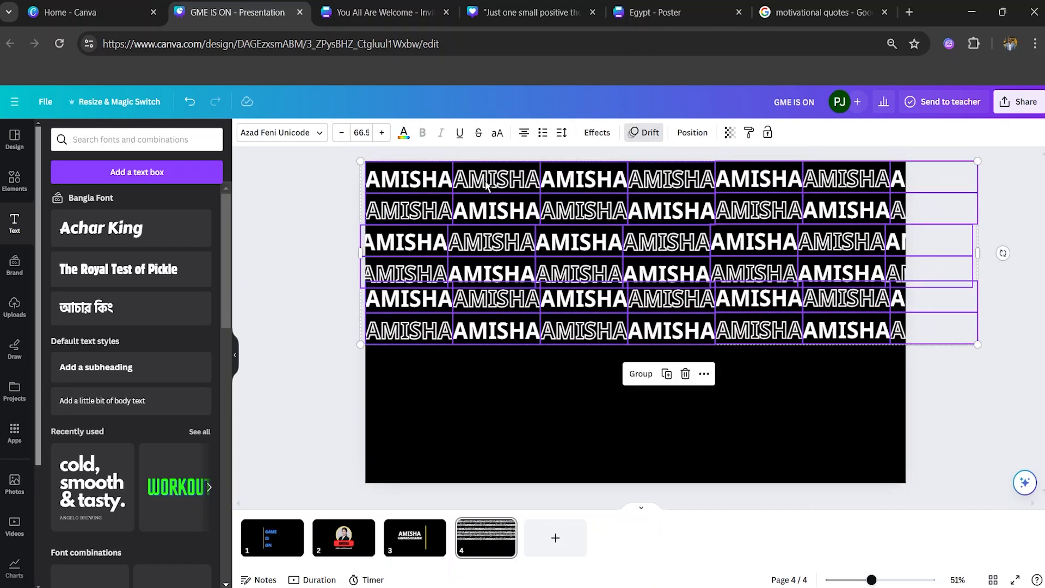
{"action": "left_click_drag", "start_coordinate": [487, 185], "coordinate": [495, 299]}
{"action": "left_click_drag", "start_coordinate": [489, 376], "coordinate": [490, 379]}
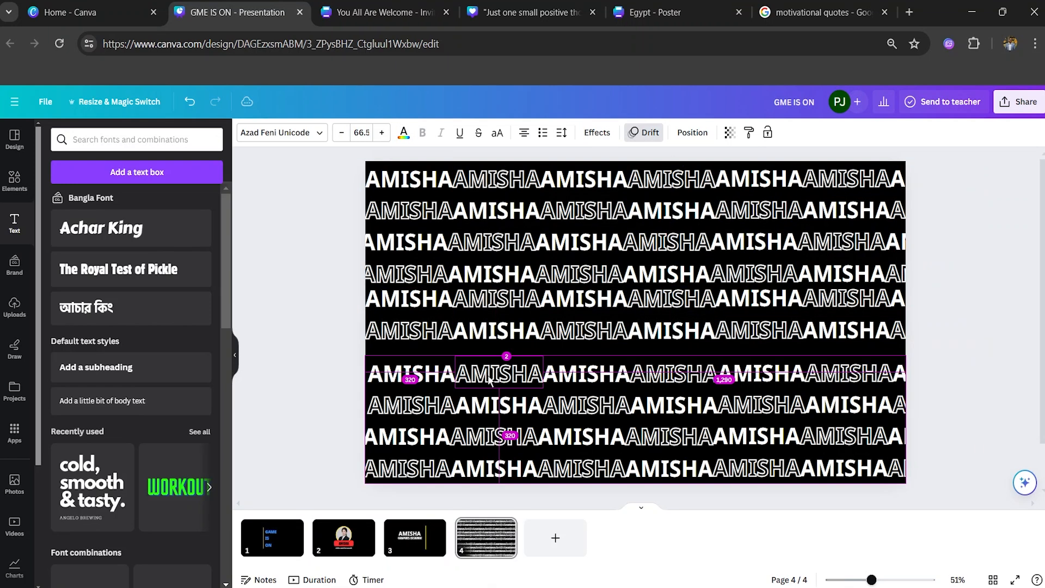
{"action": "left_click_drag", "start_coordinate": [526, 361], "coordinate": [531, 563]}
{"action": "left_click", "coordinate": [434, 504]}
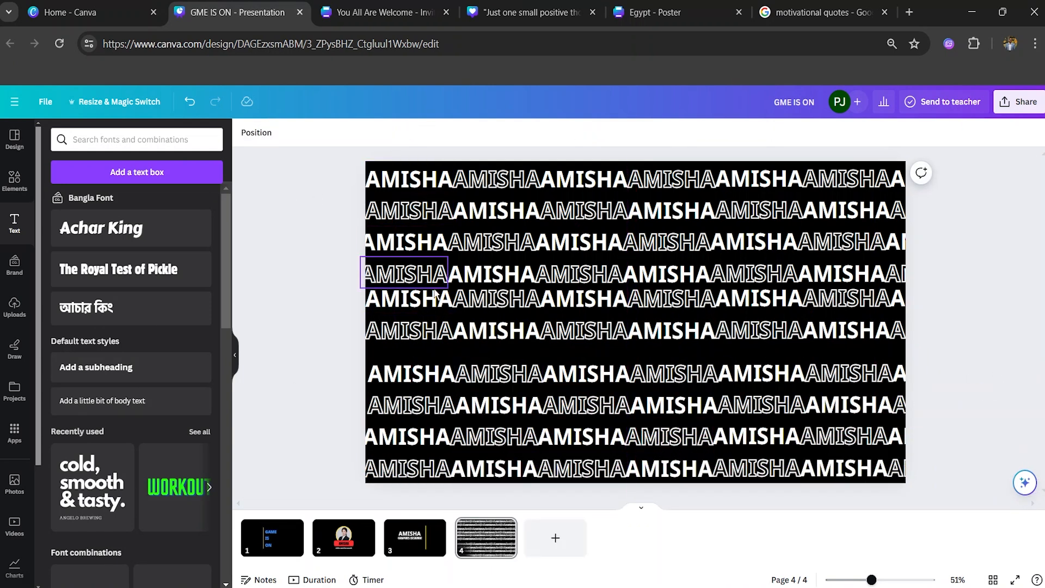
Step: Preview the available text animations on all the name text boxes at once
{"action": "key", "text": "ctrl+a"}
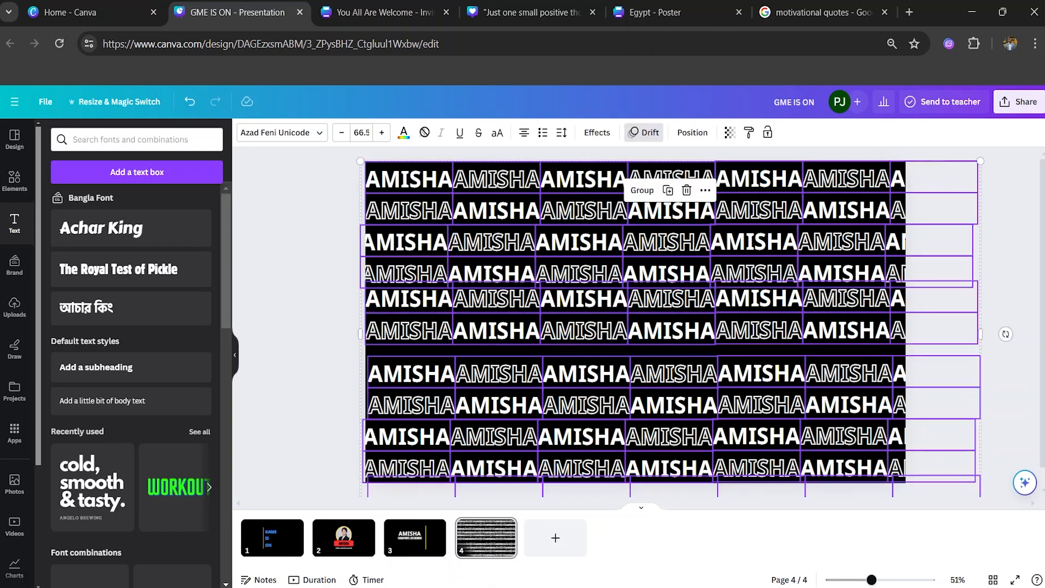
{"action": "left_click", "coordinate": [643, 132]}
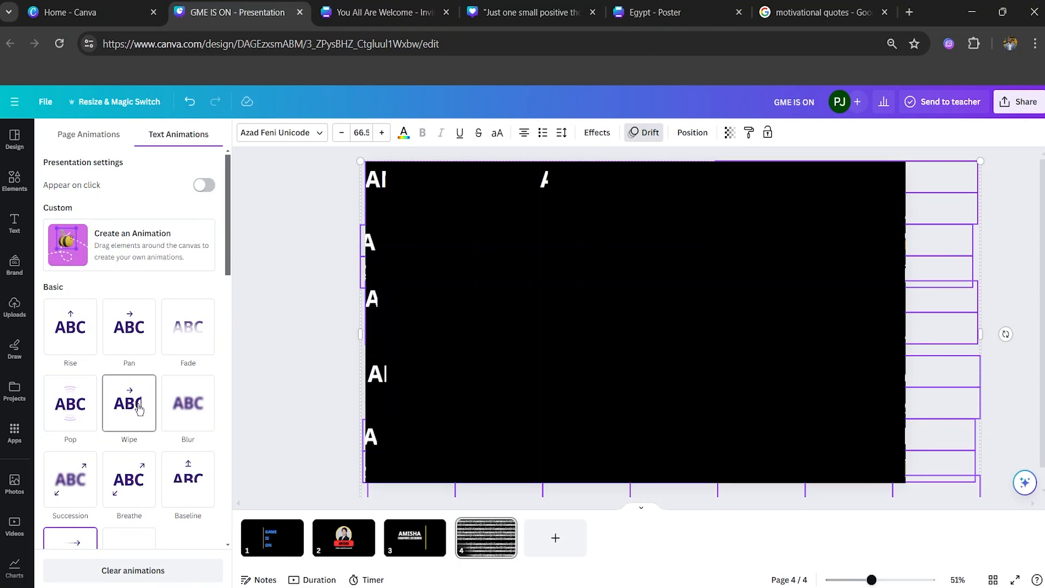
{"action": "scroll", "coordinate": [139, 409], "scroll_direction": "down", "scroll_amount": 3}
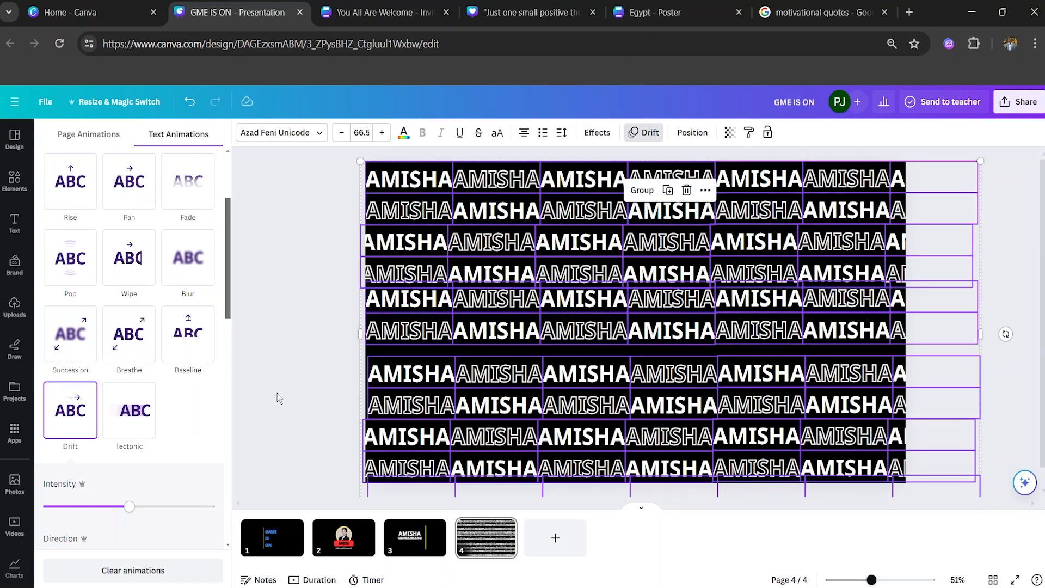
{"action": "left_click", "coordinate": [279, 398]}
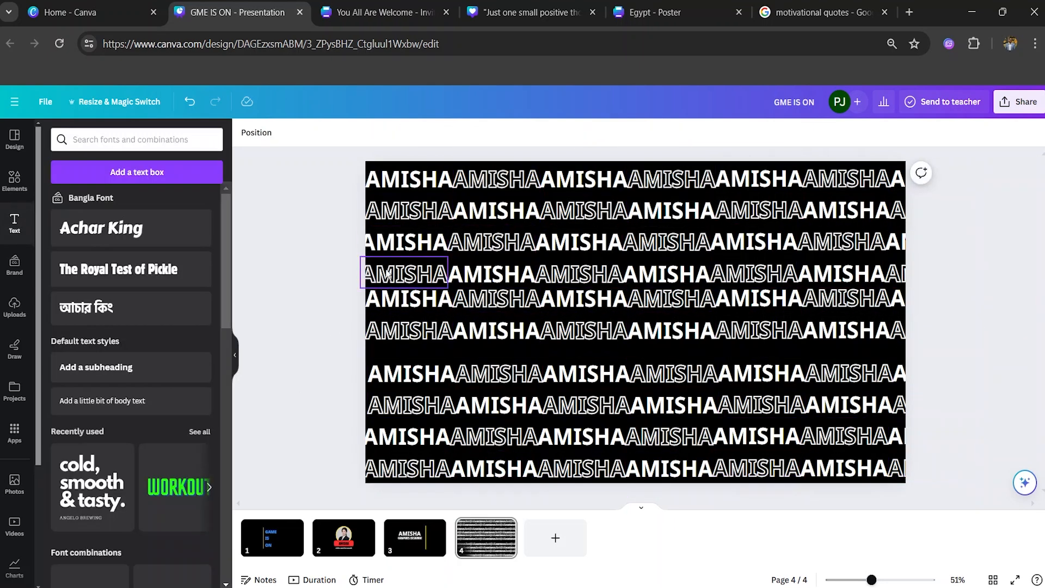
Step: Apply the Pan text animation to the outlined name copies across all rows and slightly increase its speed
{"action": "left_click", "coordinate": [401, 228]}
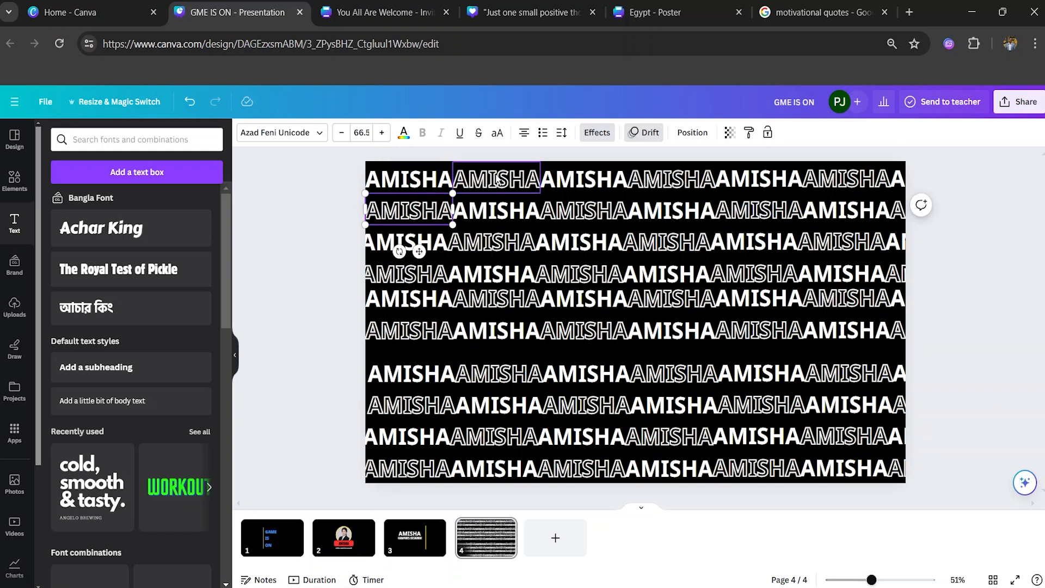
{"action": "left_click", "coordinate": [689, 185], "text": "shift"}
{"action": "left_click", "coordinate": [730, 210], "text": "shift"}
{"action": "left_click", "coordinate": [832, 175], "text": "shift"}
{"action": "left_click", "coordinate": [902, 217], "text": "shift"}
{"action": "left_click", "coordinate": [830, 246], "text": "shift"}
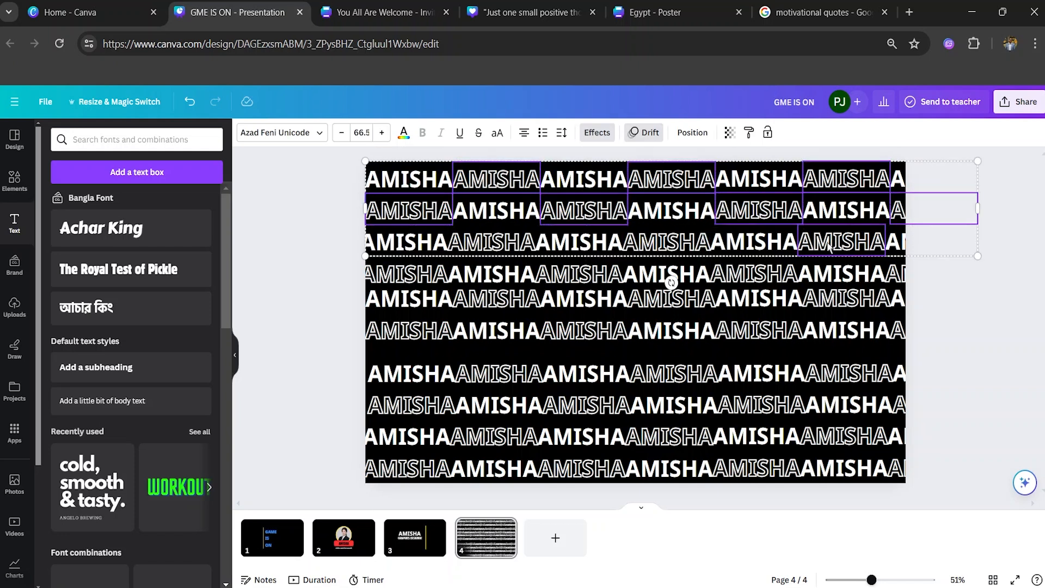
{"action": "left_click", "coordinate": [685, 245], "text": "shift"}
{"action": "left_click", "coordinate": [392, 280], "text": "shift"}
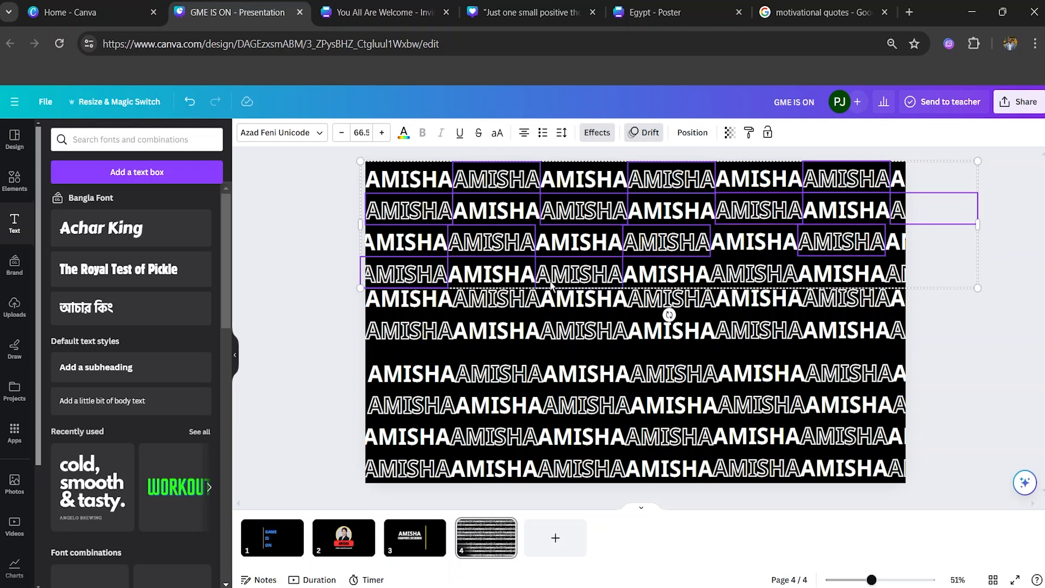
{"action": "left_click", "coordinate": [896, 275], "text": "shift"}
{"action": "left_click", "coordinate": [846, 300], "text": "shift"}
{"action": "left_click", "coordinate": [412, 341], "text": "shift"}
{"action": "left_click", "coordinate": [582, 331], "text": "shift"}
{"action": "left_click", "coordinate": [882, 340], "text": "shift"}
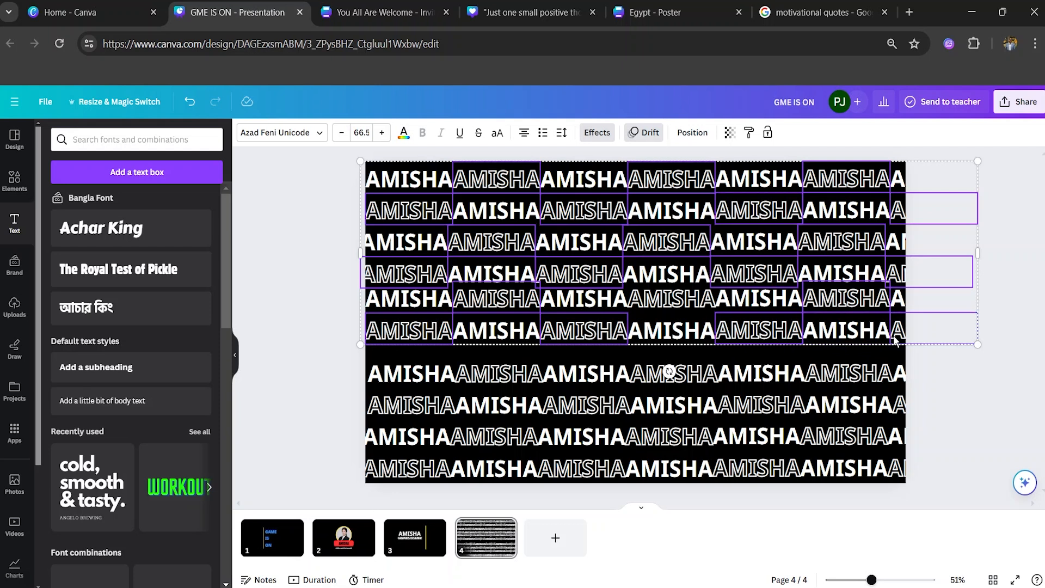
{"action": "left_click", "coordinate": [851, 378], "text": "shift"}
{"action": "left_click", "coordinate": [697, 377], "text": "shift"}
{"action": "left_click", "coordinate": [512, 376], "text": "shift"}
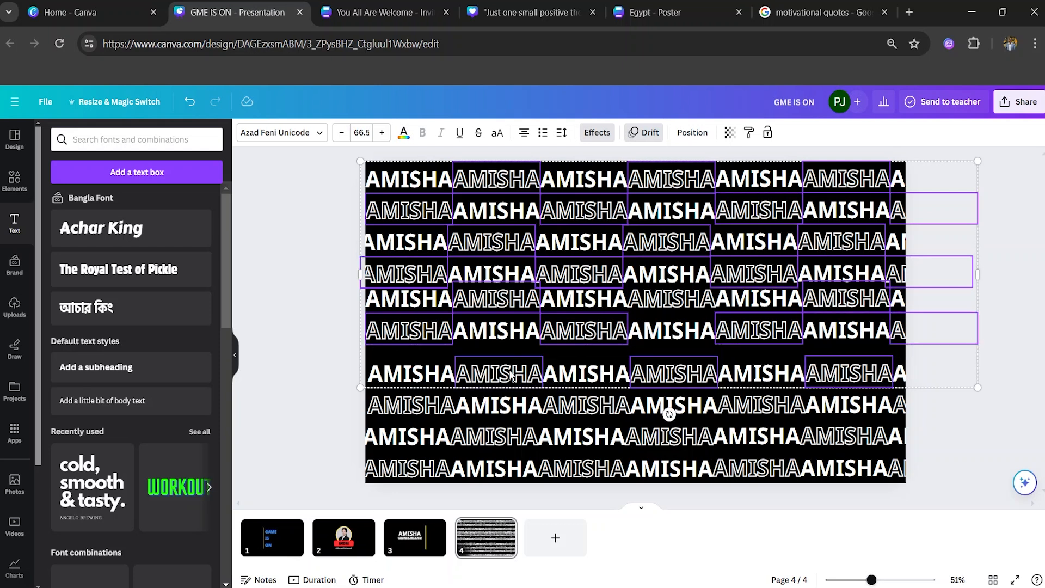
{"action": "left_click", "coordinate": [416, 413], "text": "shift"}
{"action": "left_click", "coordinate": [586, 408], "text": "shift"}
{"action": "left_click", "coordinate": [726, 412], "text": "shift"}
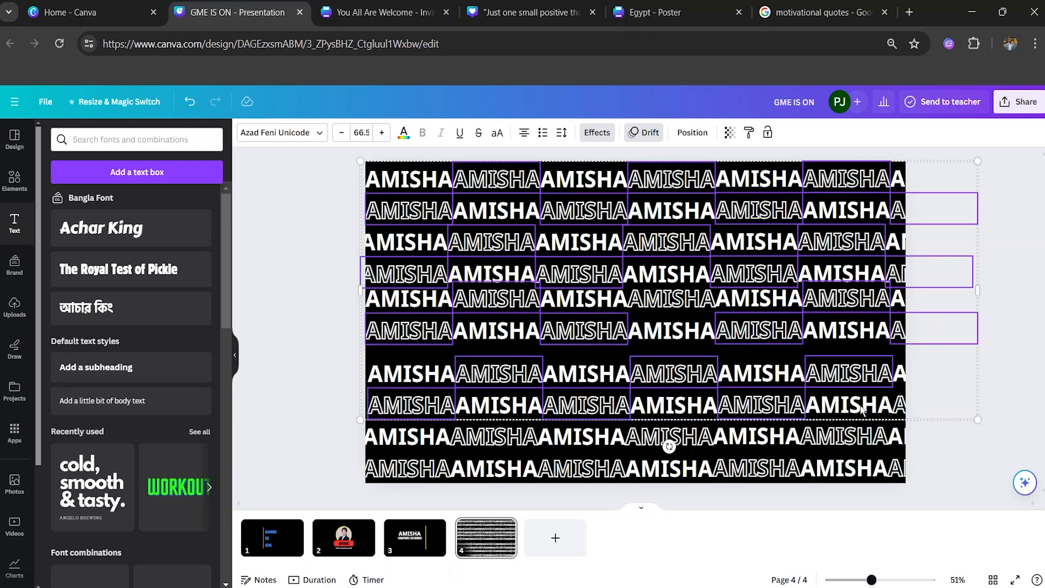
{"action": "left_click", "coordinate": [501, 438], "text": "shift"}
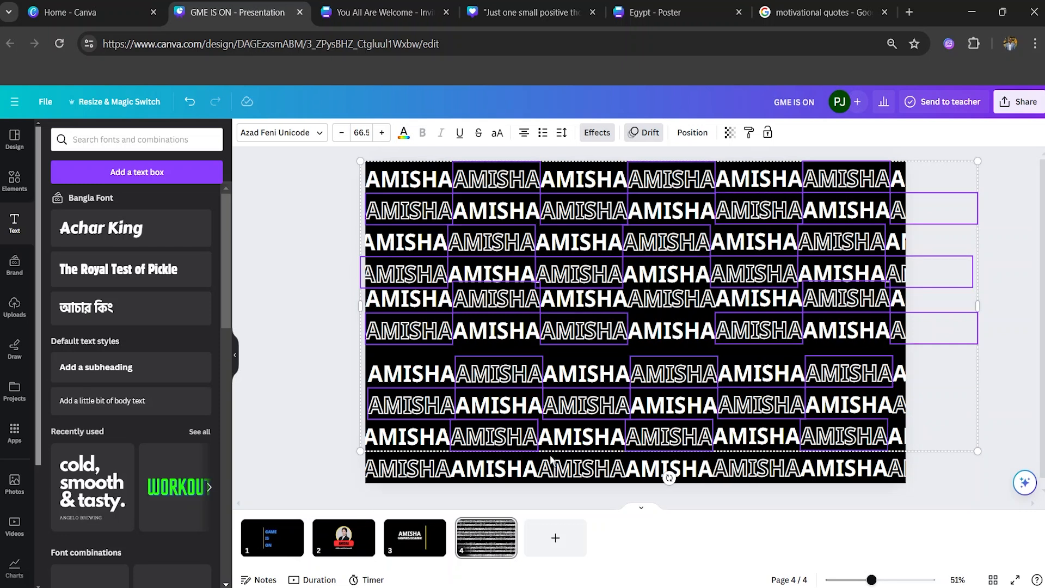
{"action": "left_click", "coordinate": [406, 467], "text": "shift"}
{"action": "left_click", "coordinate": [557, 472], "text": "shift"}
{"action": "left_click", "coordinate": [749, 470], "text": "shift"}
{"action": "left_click", "coordinate": [893, 474], "text": "shift"}
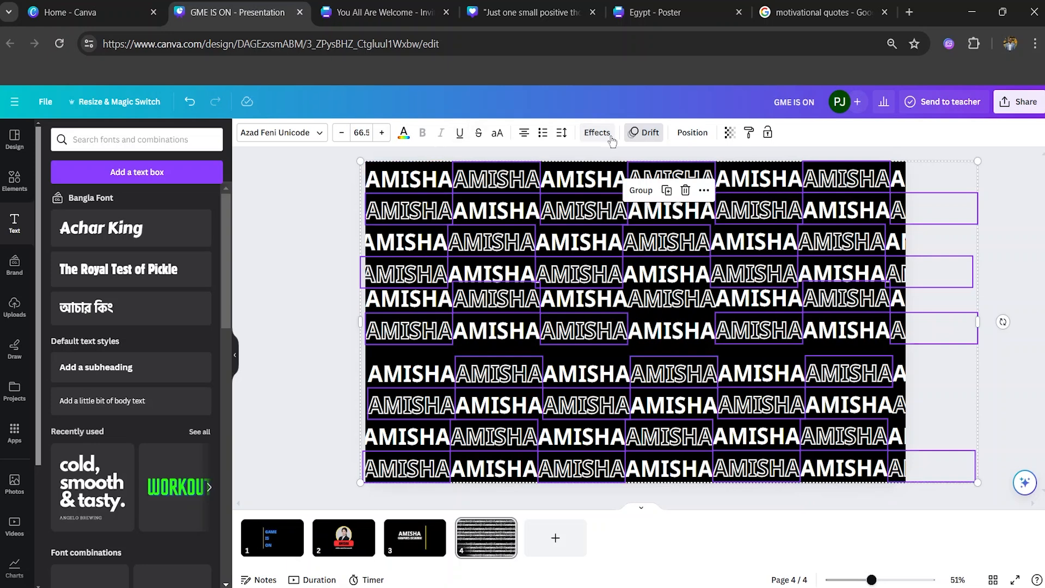
{"action": "left_click", "coordinate": [645, 133]}
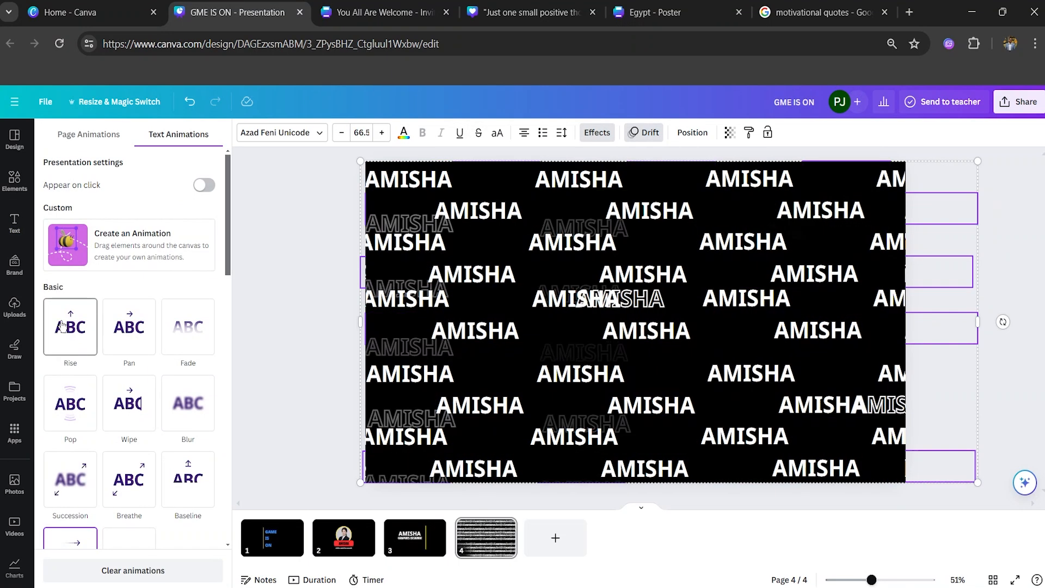
{"action": "left_click", "coordinate": [129, 321]}
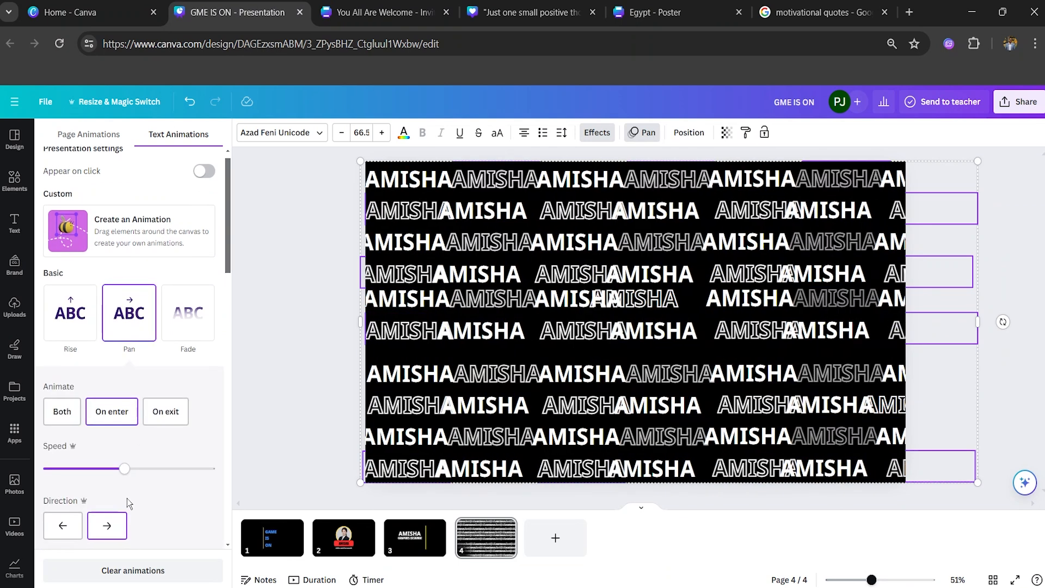
{"action": "left_click_drag", "start_coordinate": [131, 467], "coordinate": [145, 469]}
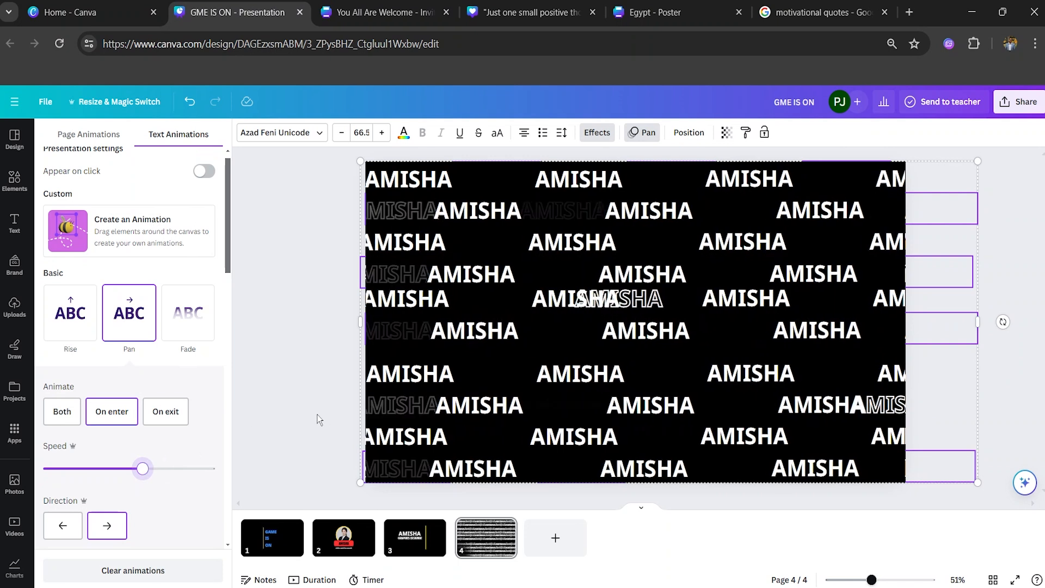
{"action": "left_click", "coordinate": [270, 351]}
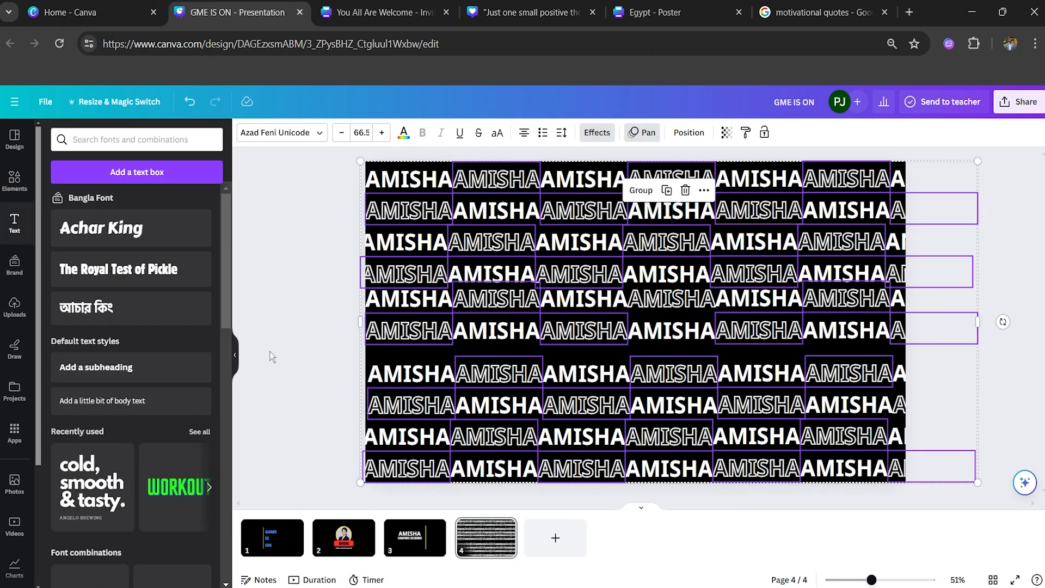
{"action": "left_click", "coordinate": [271, 357]}
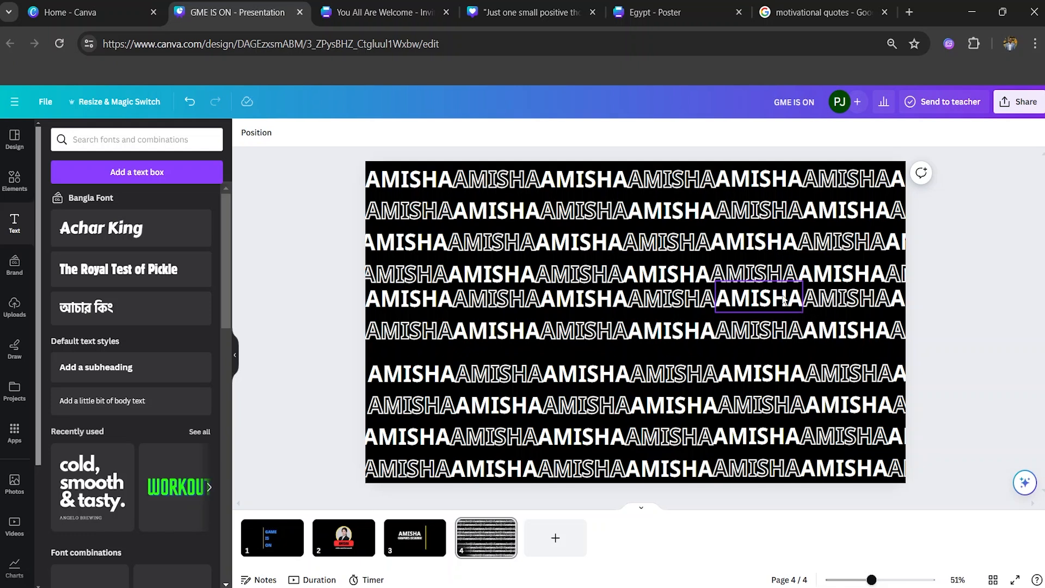
Step: Add a blank fifth slide and go back to the Canva home page
{"action": "left_click", "coordinate": [555, 538]}
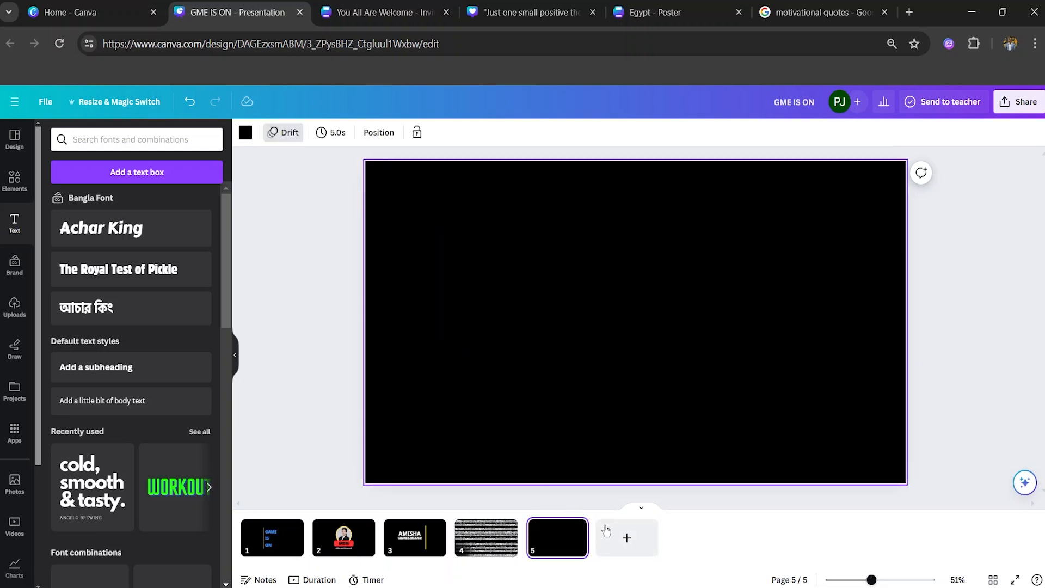
{"action": "left_click", "coordinate": [84, 11]}
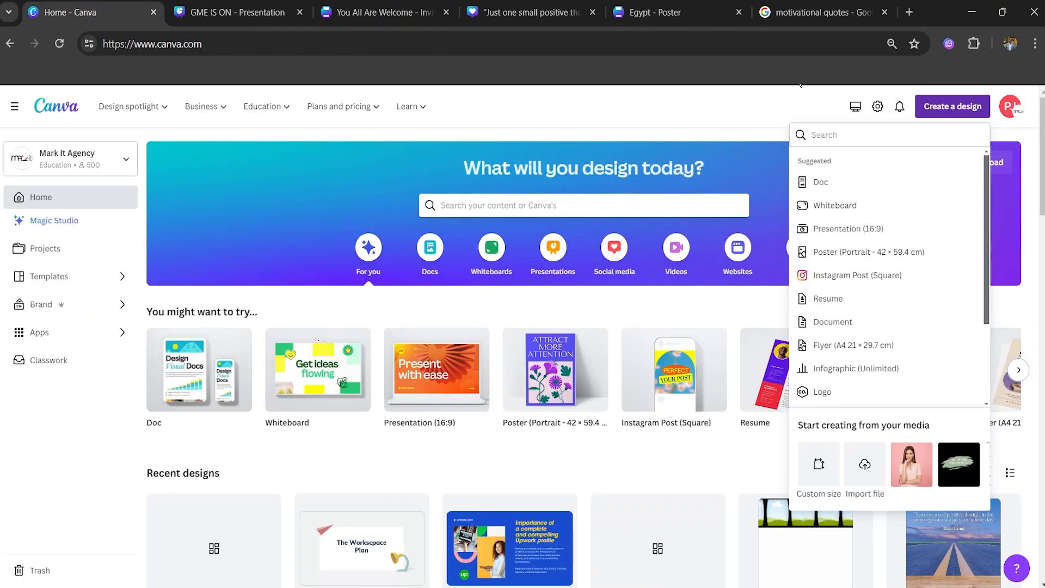
{"action": "left_click", "coordinate": [957, 104]}
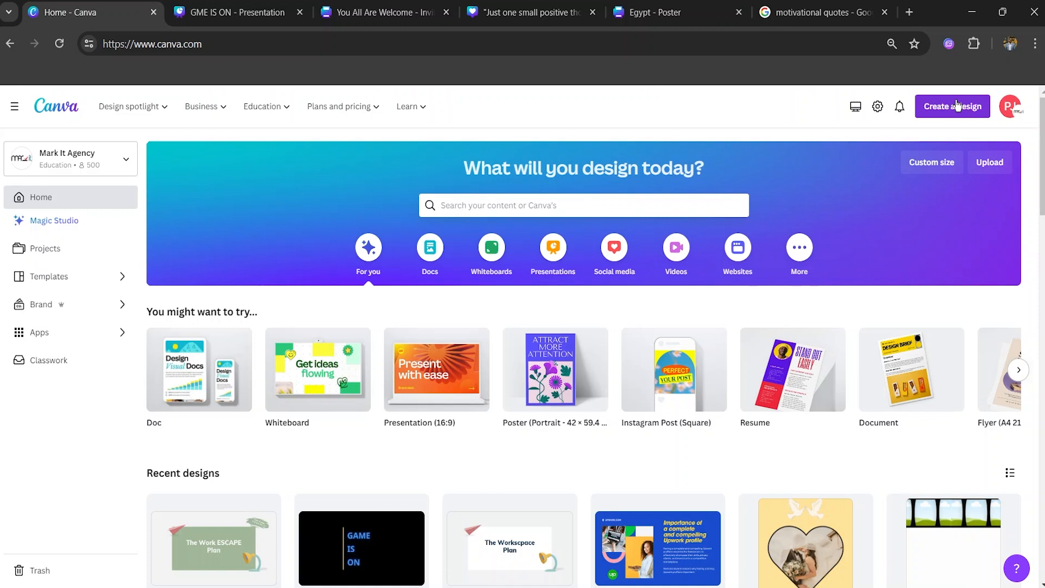
Step: Create a new blank Instagram Story Video design
{"action": "left_click", "coordinate": [963, 119]}
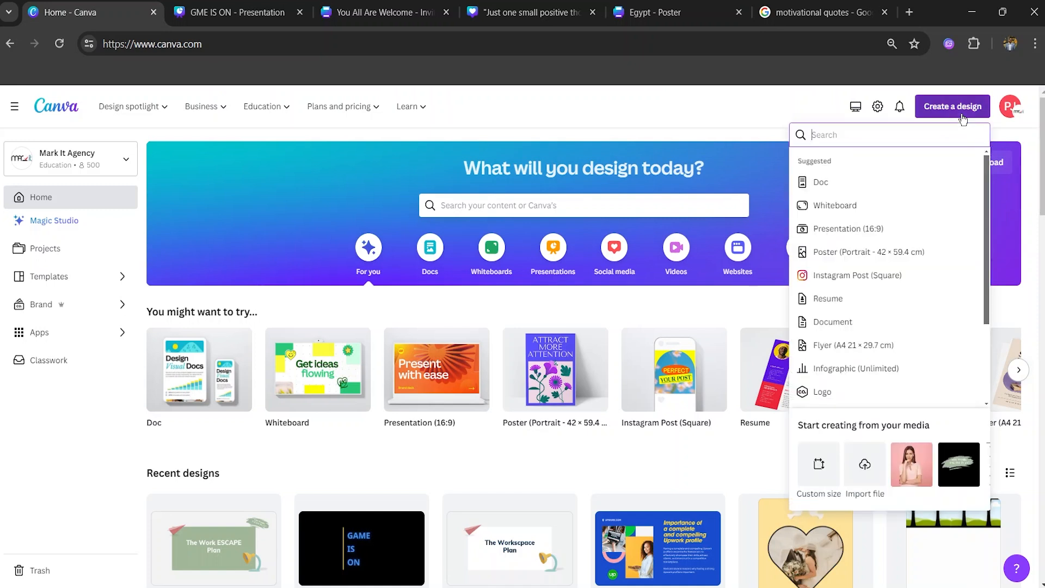
{"action": "type", "text": "INSTAG"}
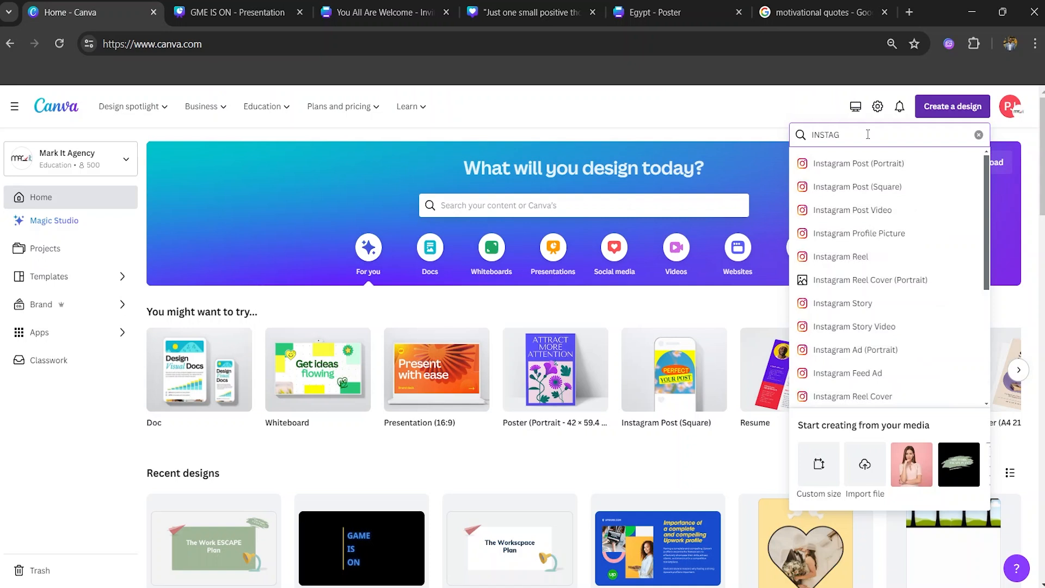
{"action": "left_click", "coordinate": [872, 326]}
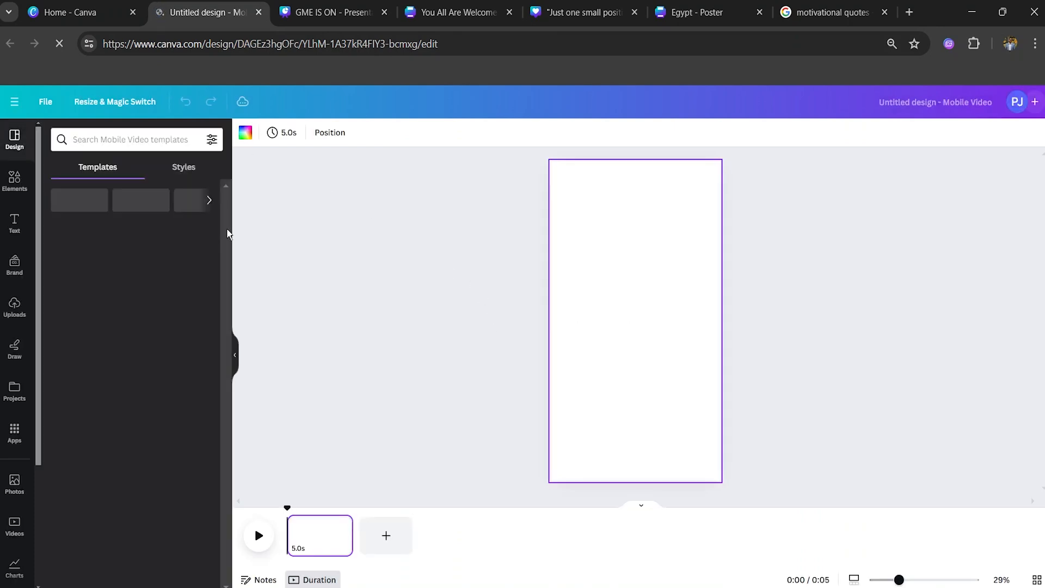
Step: Browse the full set of frame elements and place the black smartphone frame on the blank page
{"action": "left_click", "coordinate": [12, 182]}
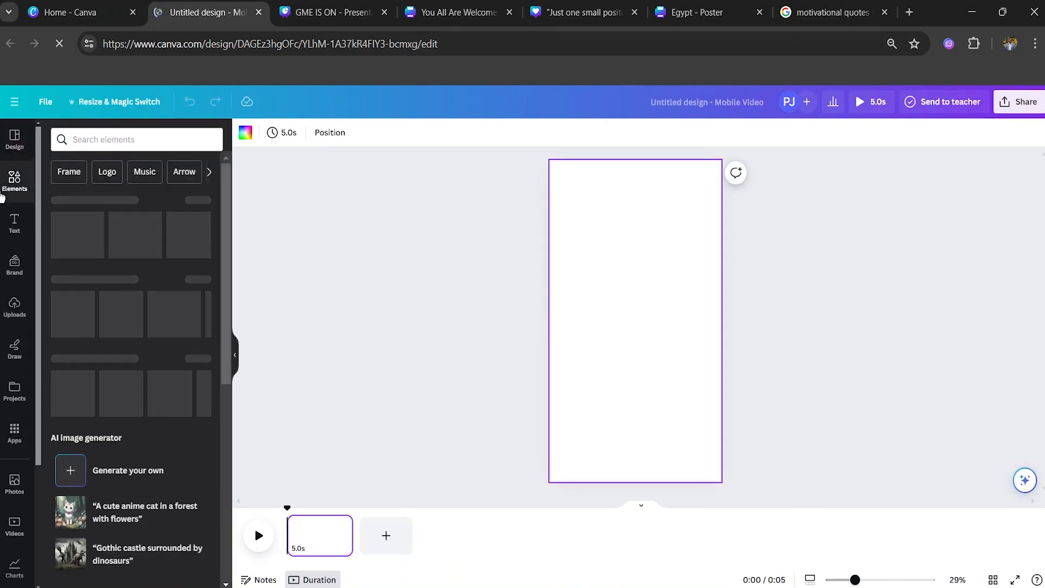
{"action": "left_click", "coordinate": [69, 171]}
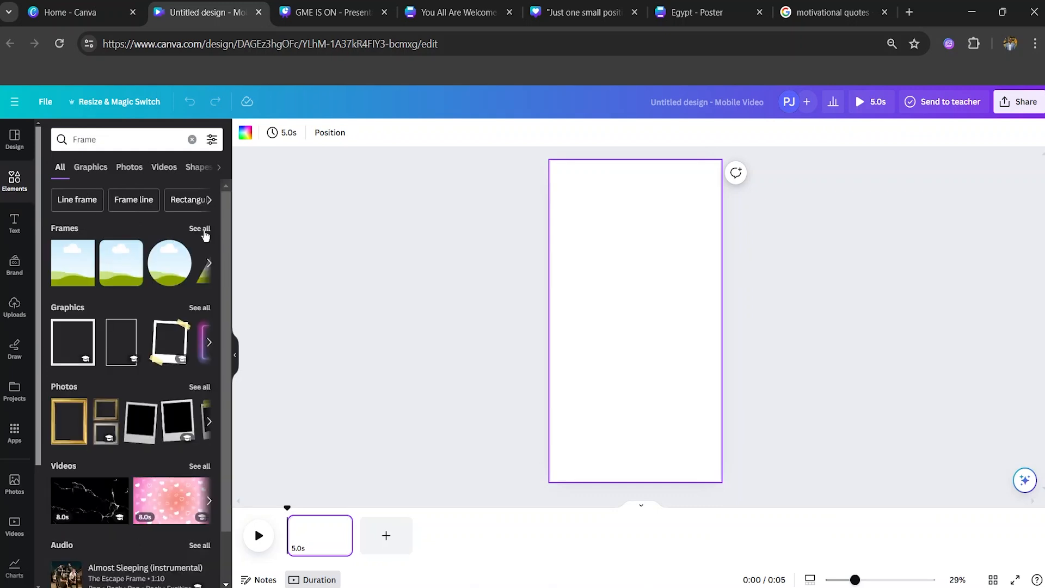
{"action": "left_click", "coordinate": [201, 230]}
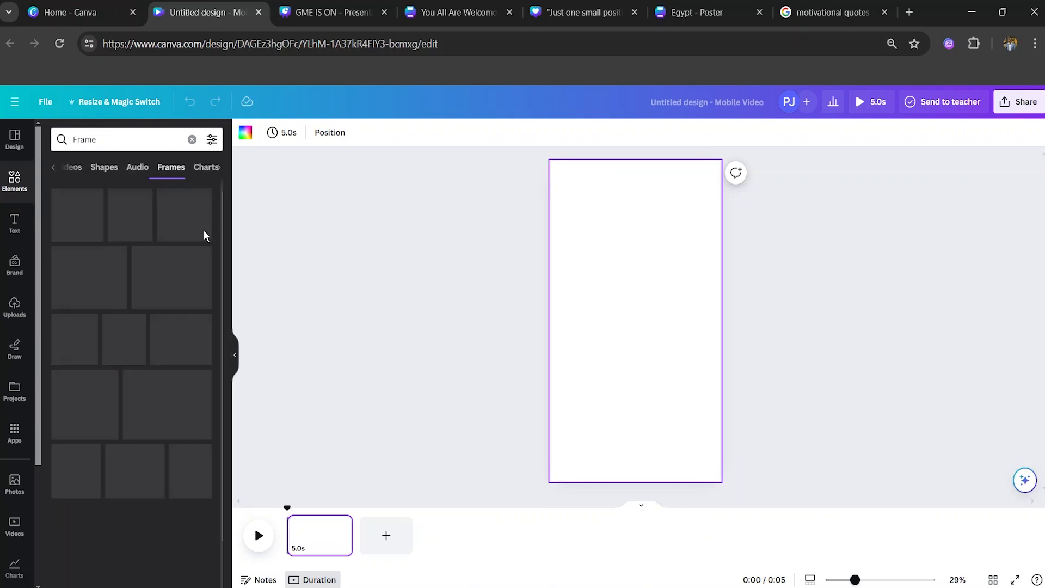
{"action": "scroll", "coordinate": [192, 314], "scroll_direction": "down", "scroll_amount": 7}
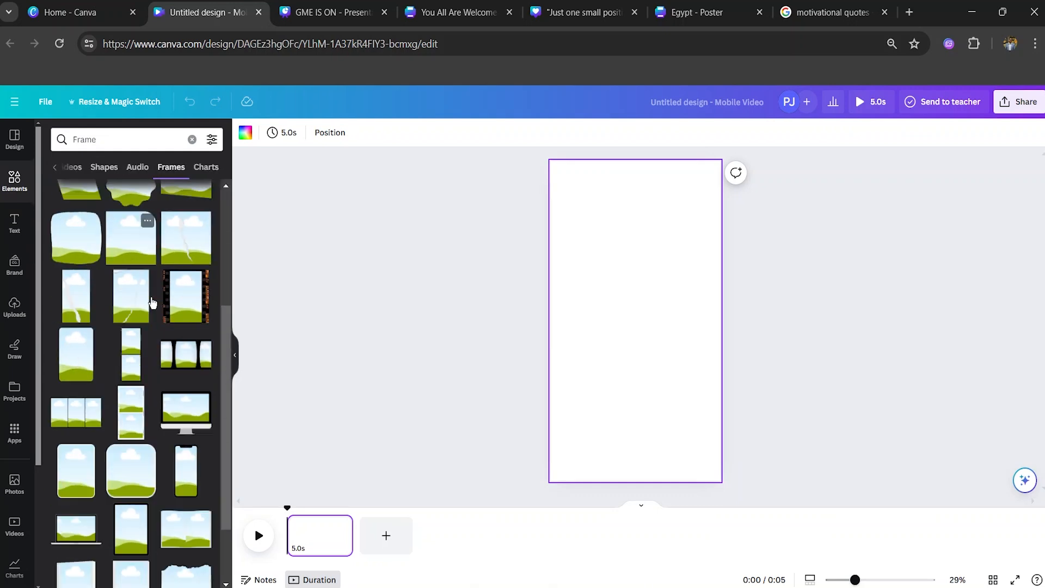
{"action": "left_click_drag", "start_coordinate": [192, 314], "coordinate": [608, 262]}
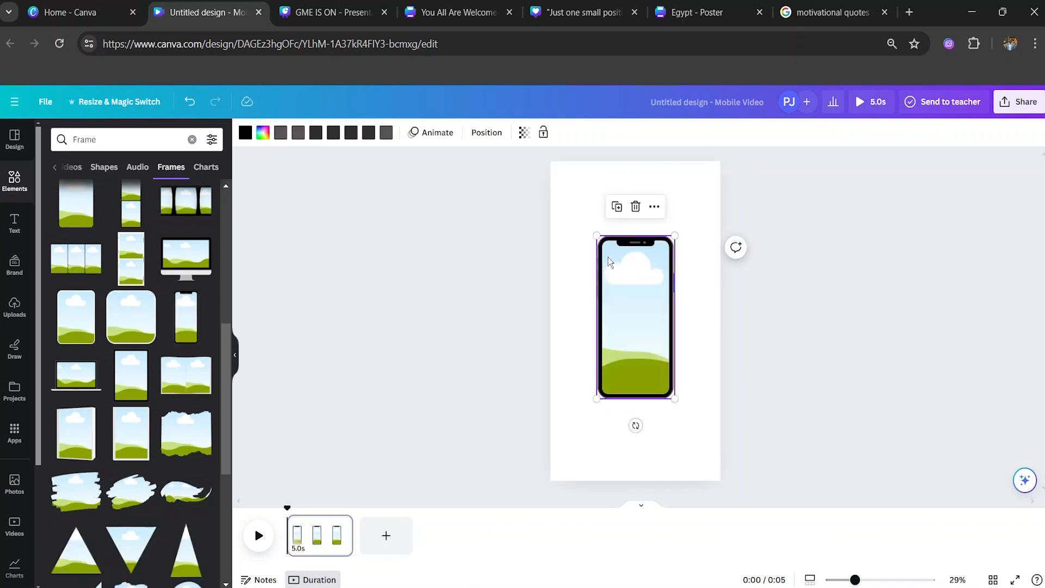
Step: Enlarge the smartphone frame and centre it so it fills most of the page
{"action": "left_click", "coordinate": [593, 239]}
{"action": "left_click", "coordinate": [604, 260]}
{"action": "left_click_drag", "start_coordinate": [596, 235], "coordinate": [558, 198]}
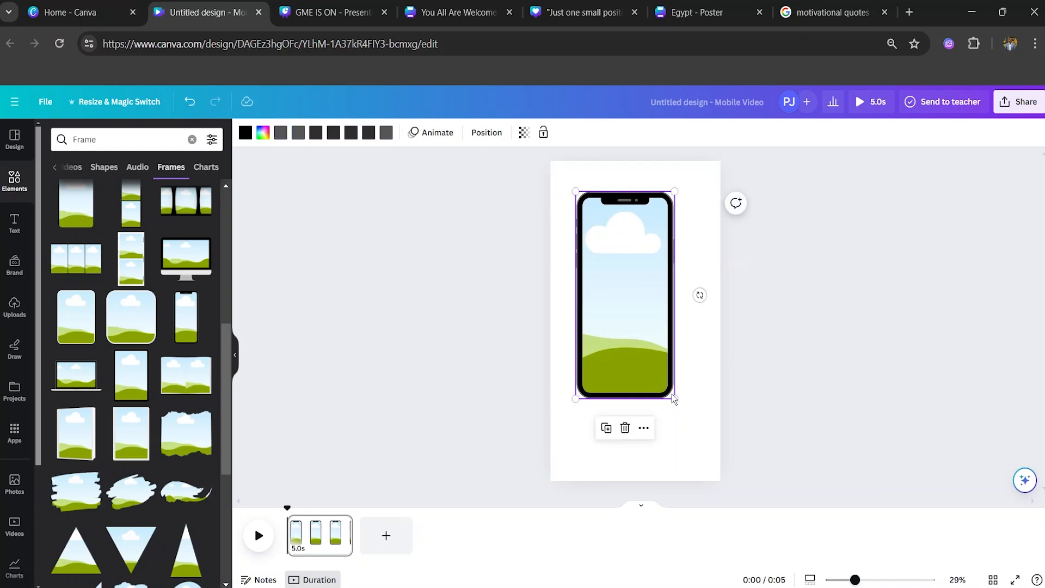
{"action": "left_click_drag", "start_coordinate": [674, 400], "coordinate": [648, 402]}
{"action": "left_click", "coordinate": [464, 390]}
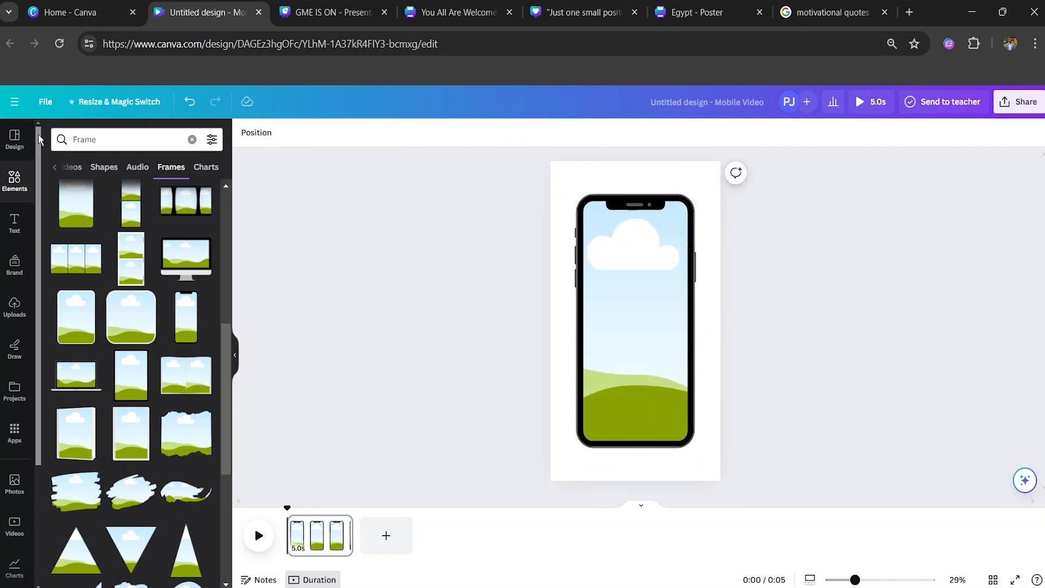
Step: Search the video elements for sports and fill the phone frame with the 15-second clip of the woman in white on pink, then clear the search
{"action": "left_click", "coordinate": [191, 139]}
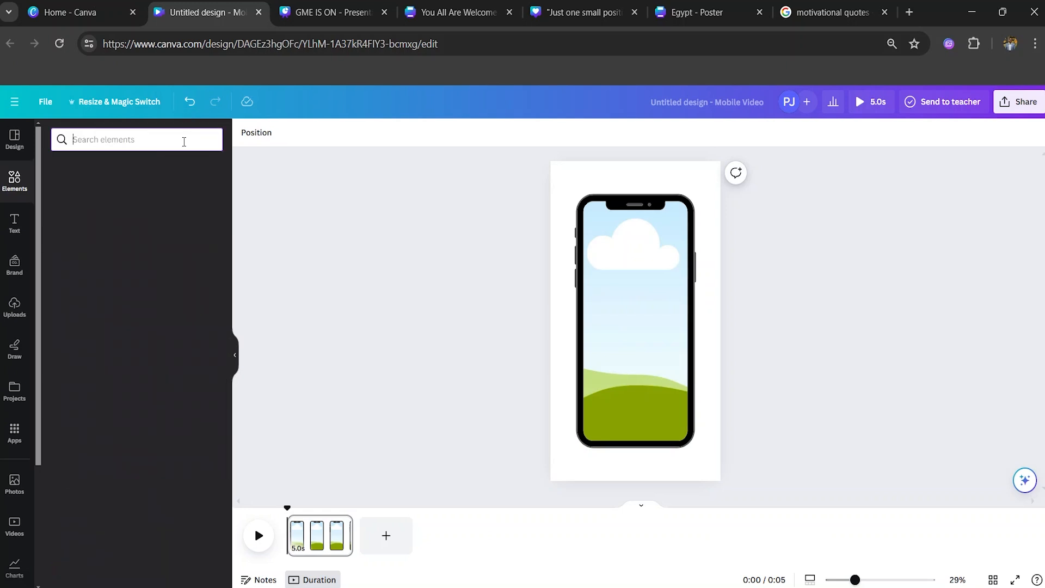
{"action": "type", "text": "SPORTS"}
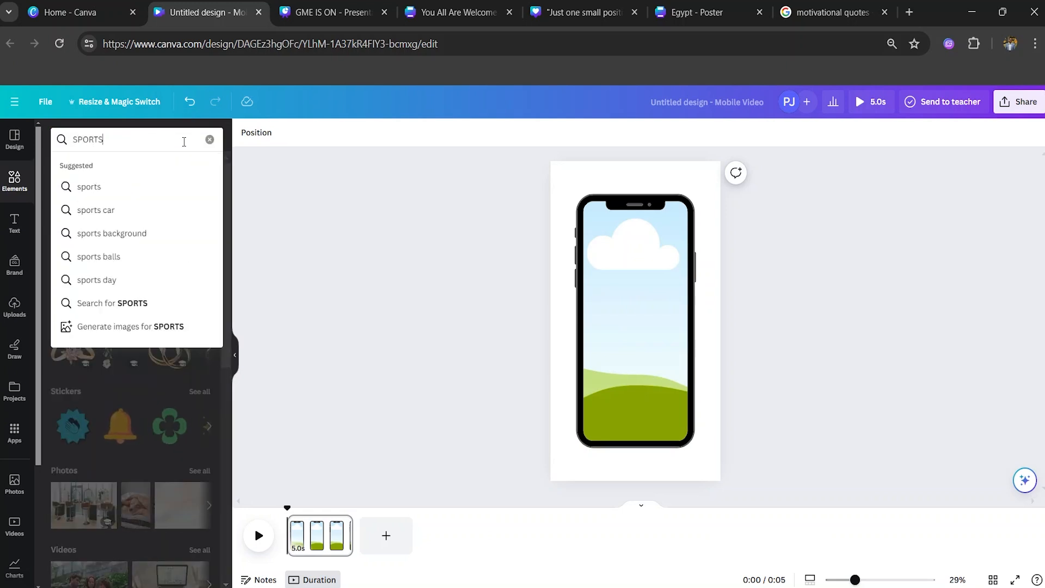
{"action": "left_click", "coordinate": [105, 189]}
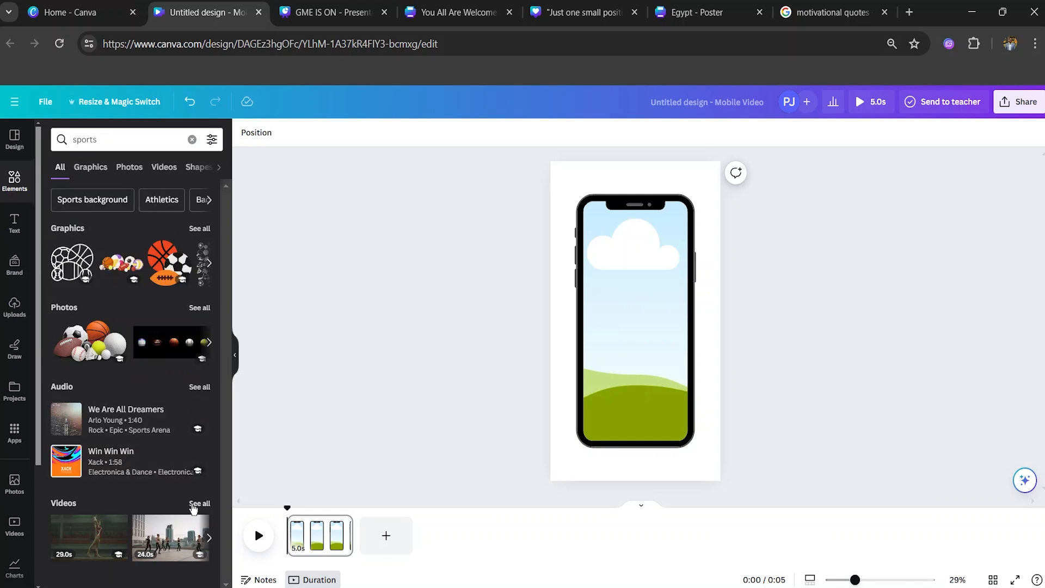
{"action": "left_click", "coordinate": [193, 507]}
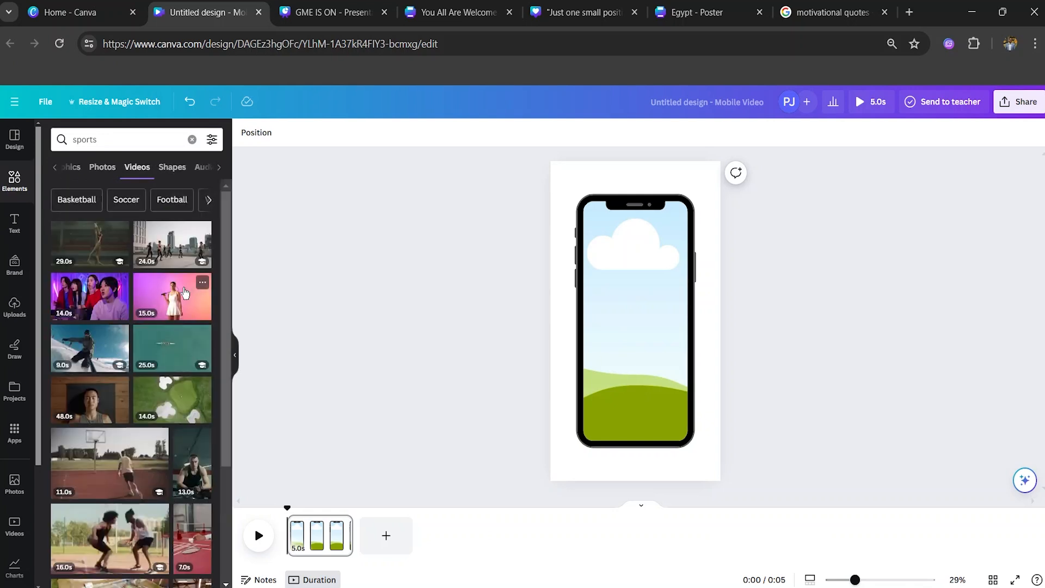
{"action": "left_click_drag", "start_coordinate": [186, 294], "coordinate": [644, 340]}
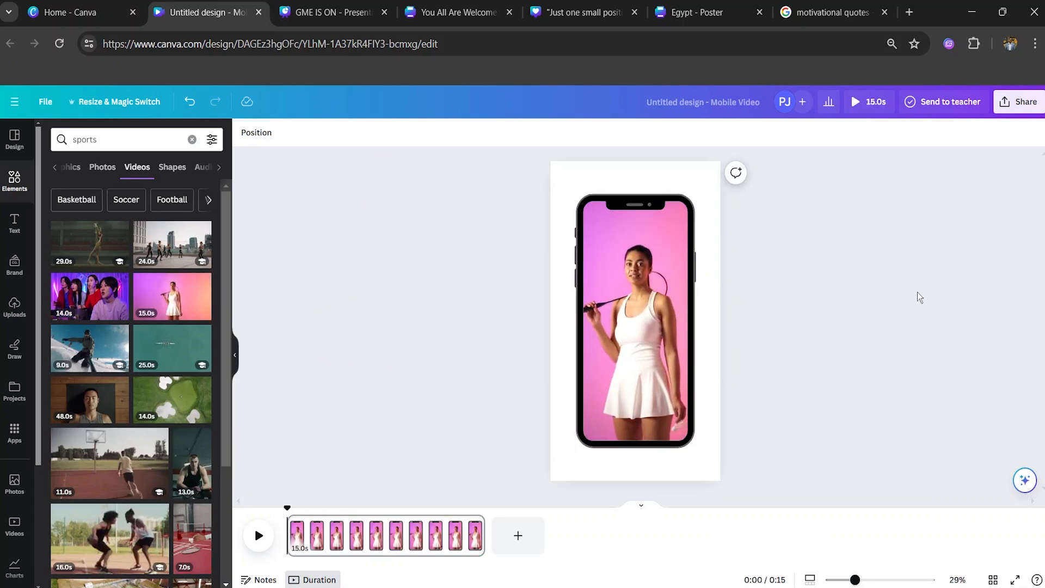
{"action": "left_click", "coordinate": [192, 139]}
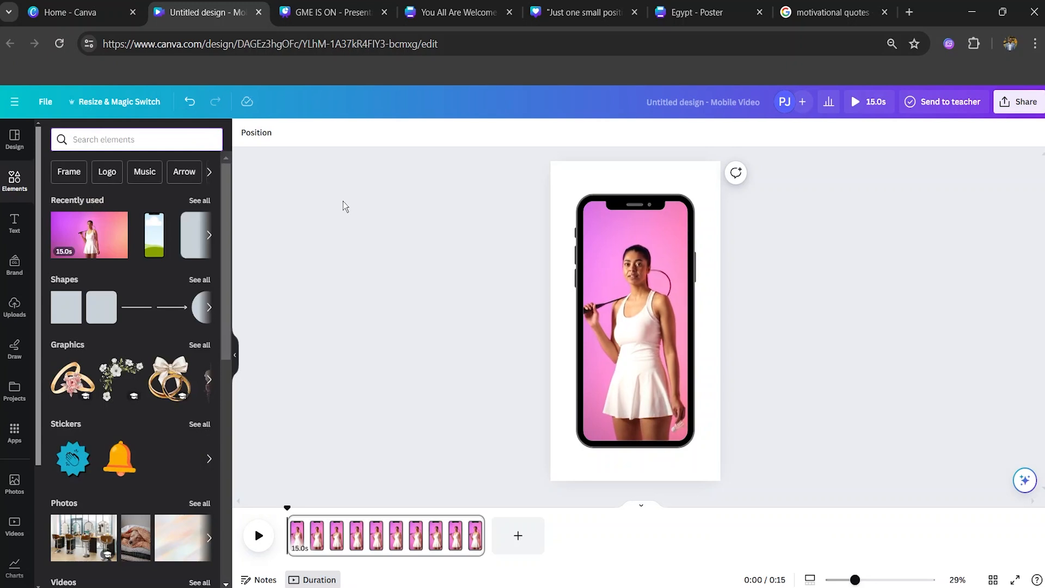